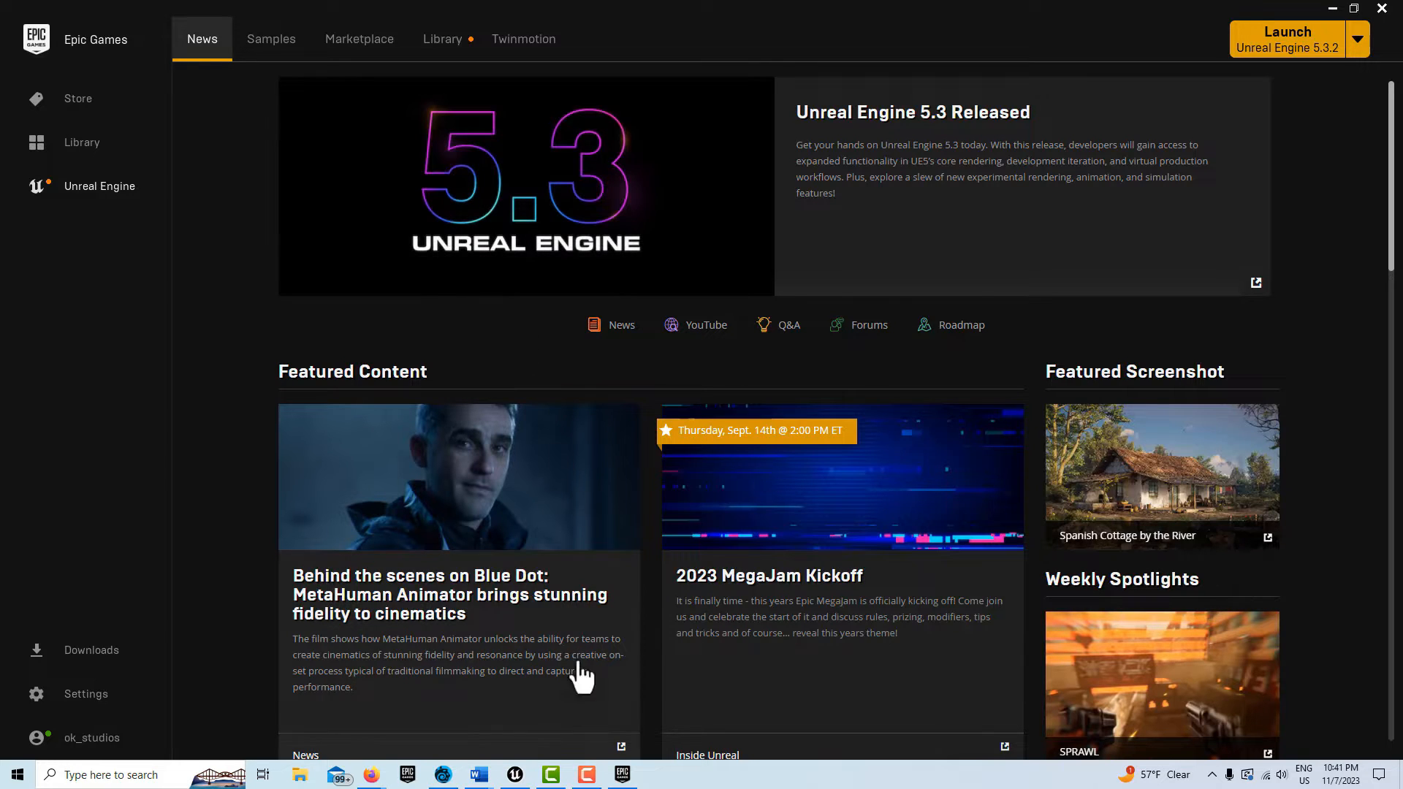
# Switch to the Unreal Project Browser and create a Games project from the Third Person template with Starter Content enabled
pyautogui.click(519, 774)
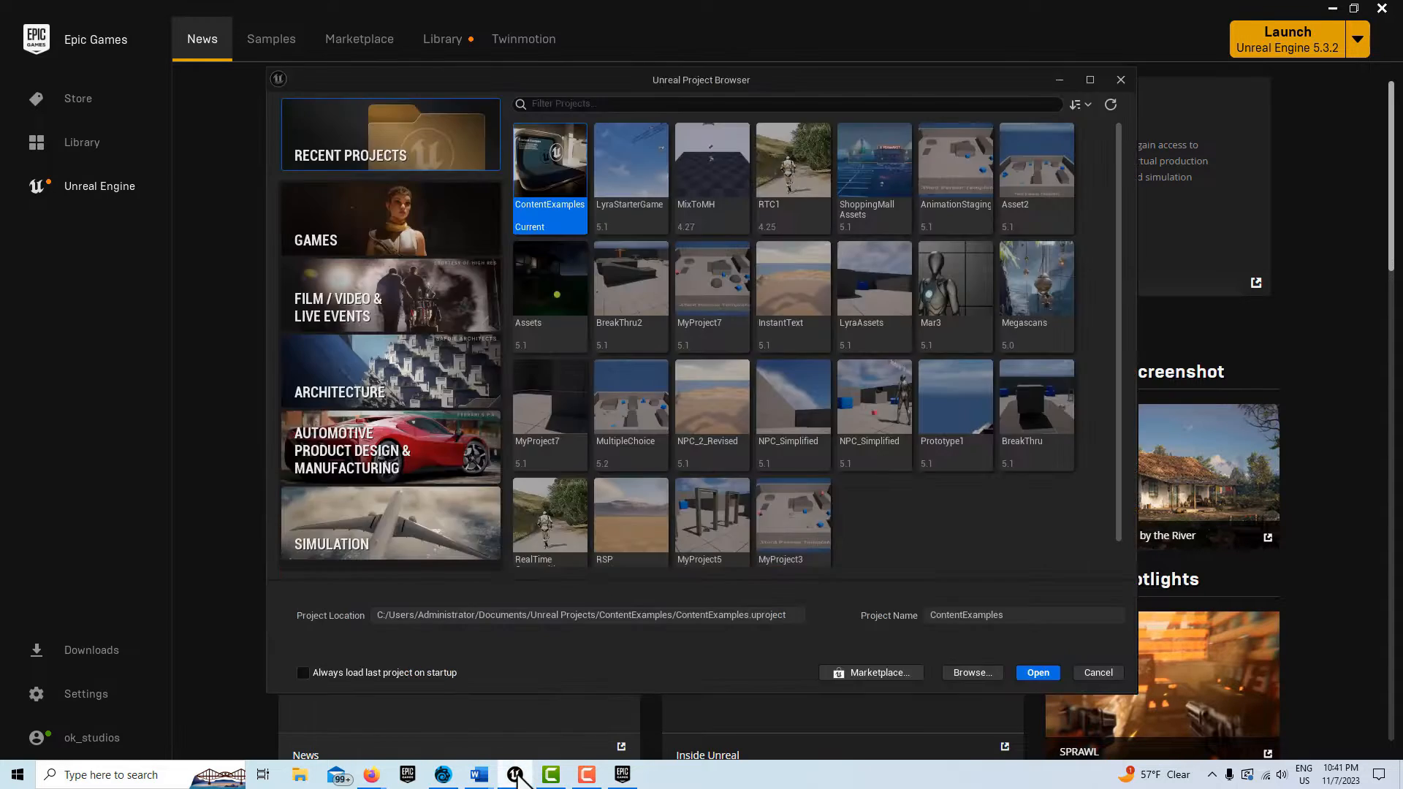
pyautogui.click(398, 208)
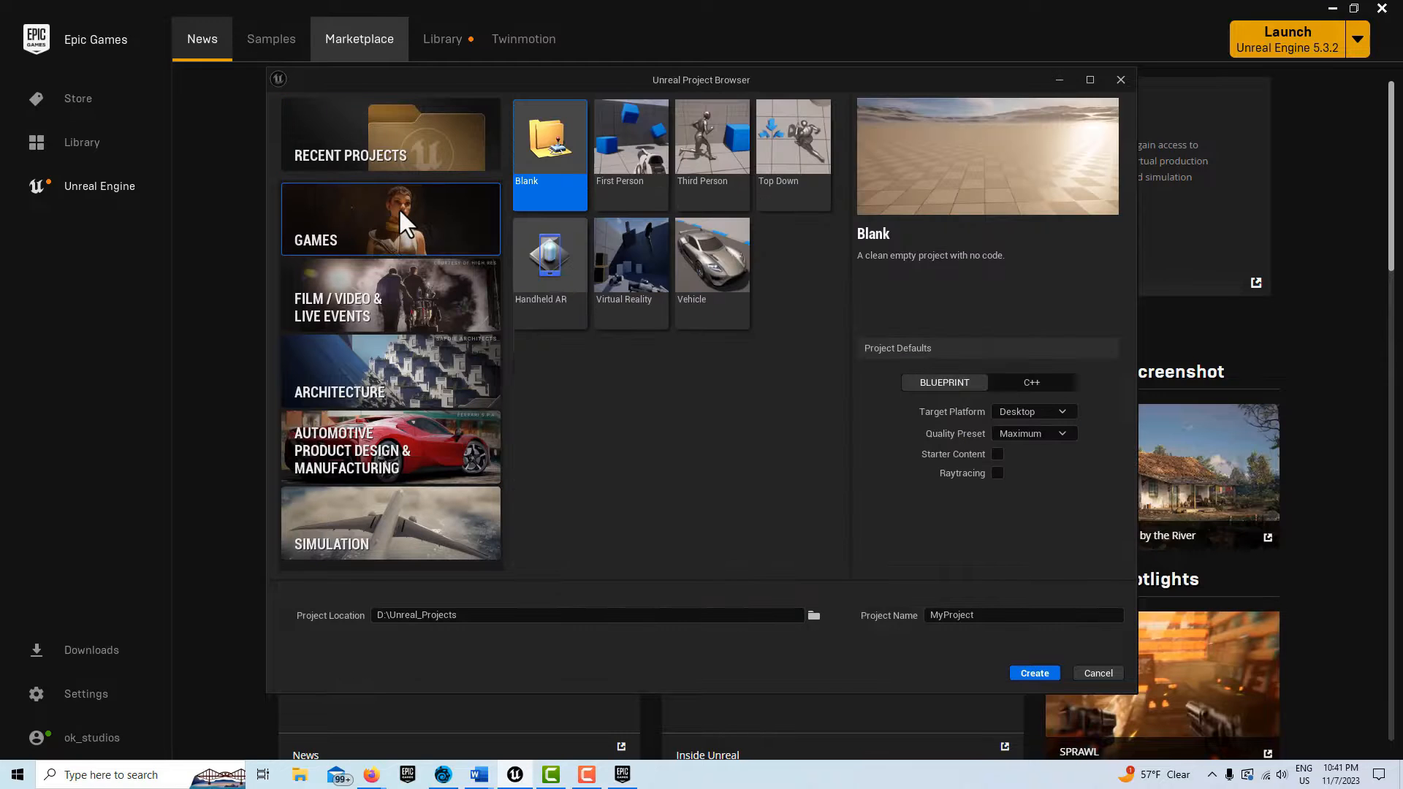
pyautogui.click(707, 178)
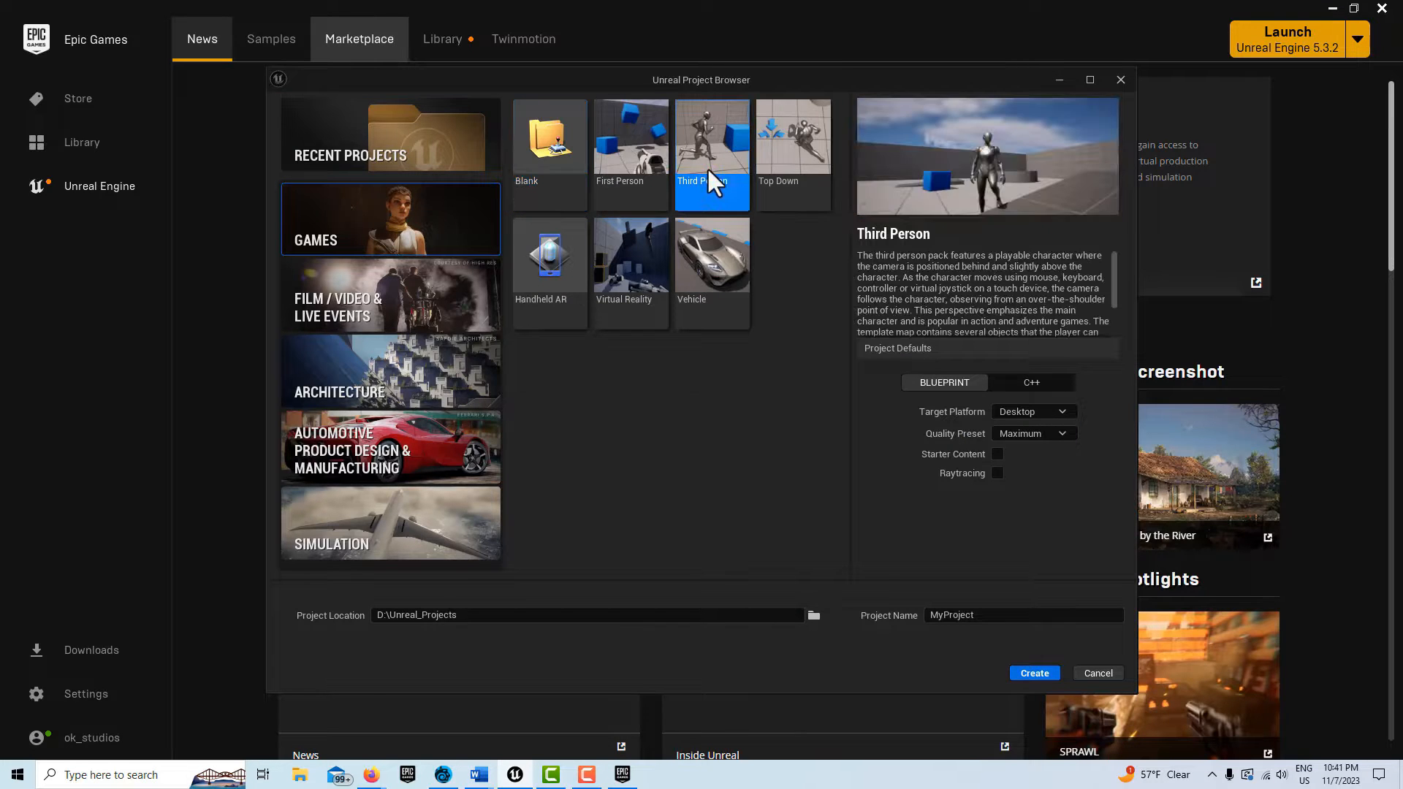
pyautogui.click(996, 454)
pyautogui.click(1034, 672)
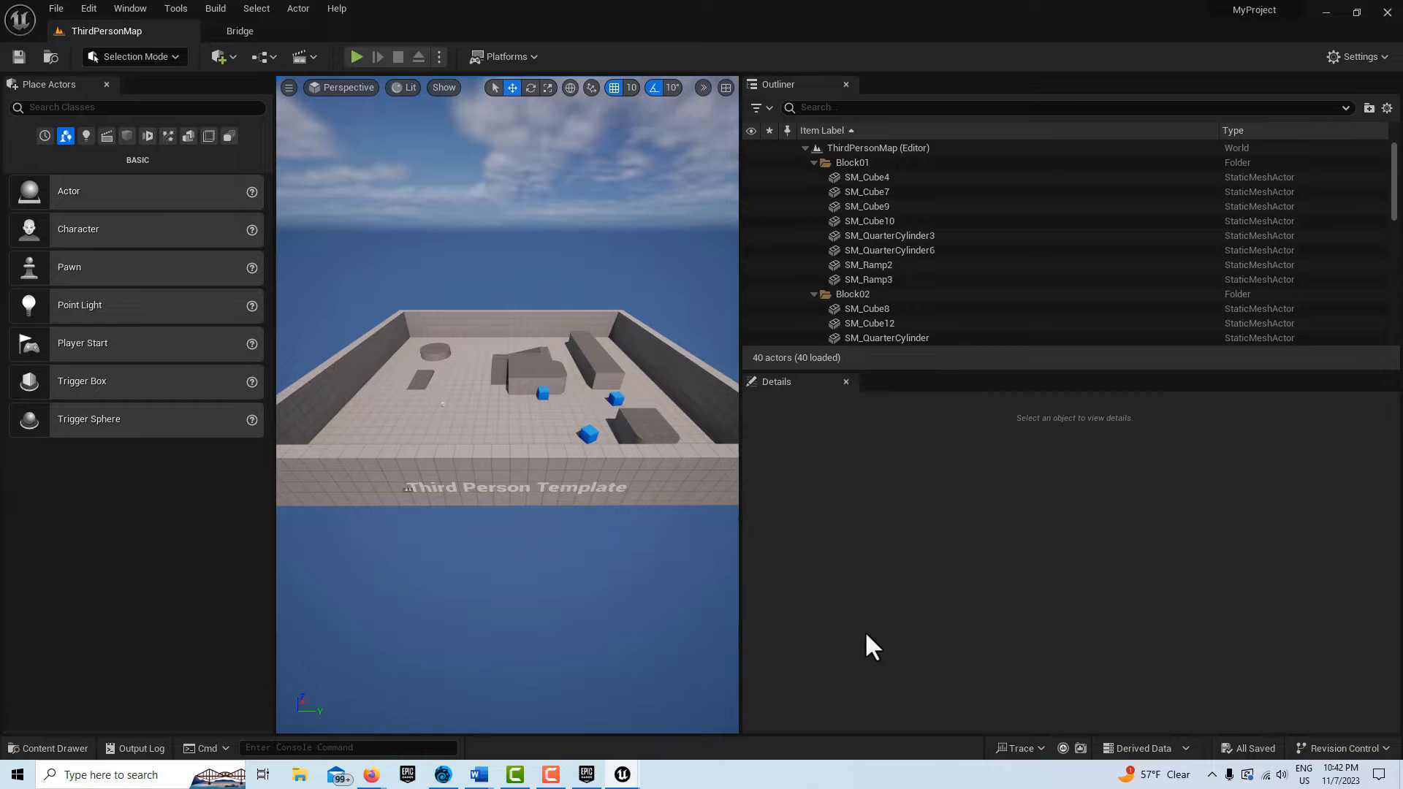
# Load the default editor layout and dock the Content Browser in it
pyautogui.click(95, 5)
pyautogui.click(688, 453)
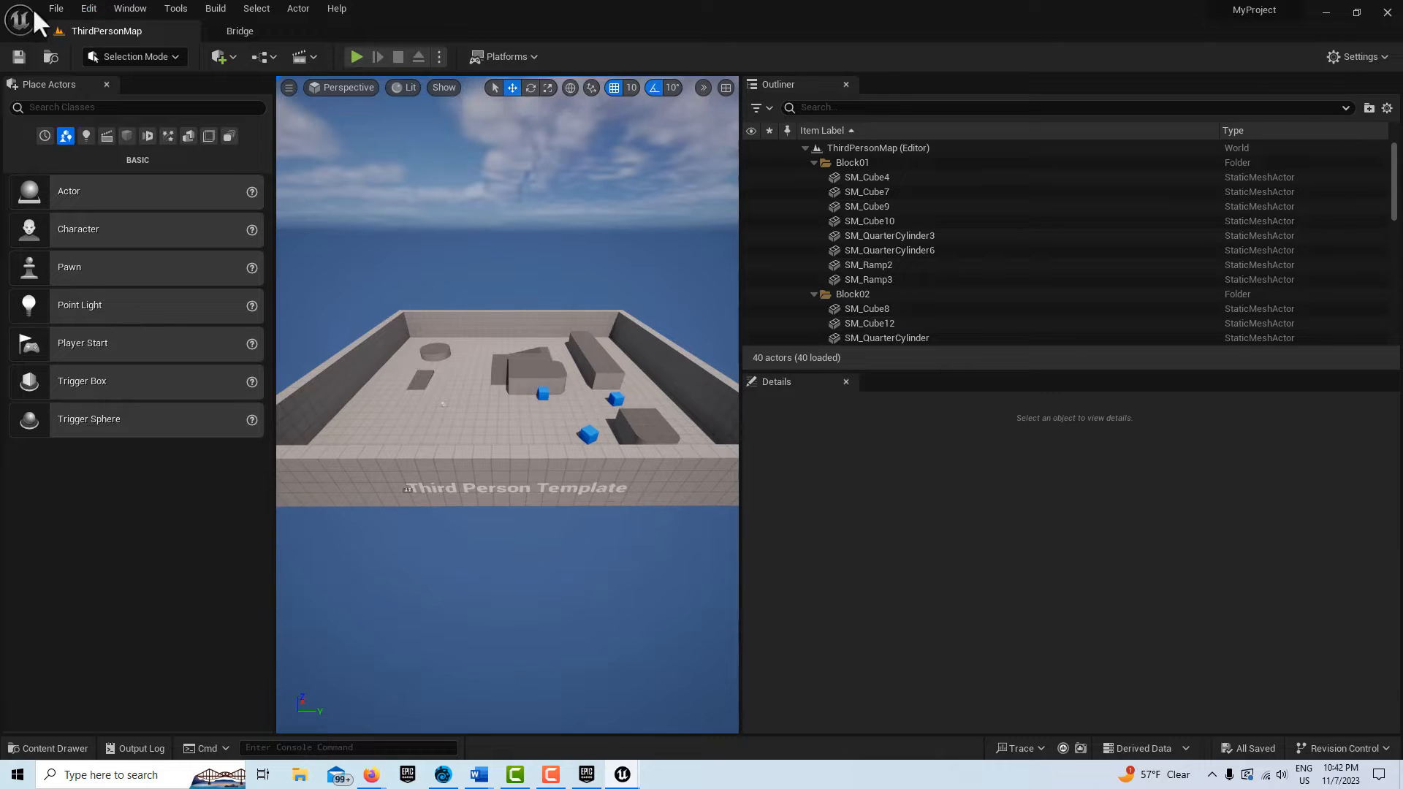
pyautogui.click(136, 9)
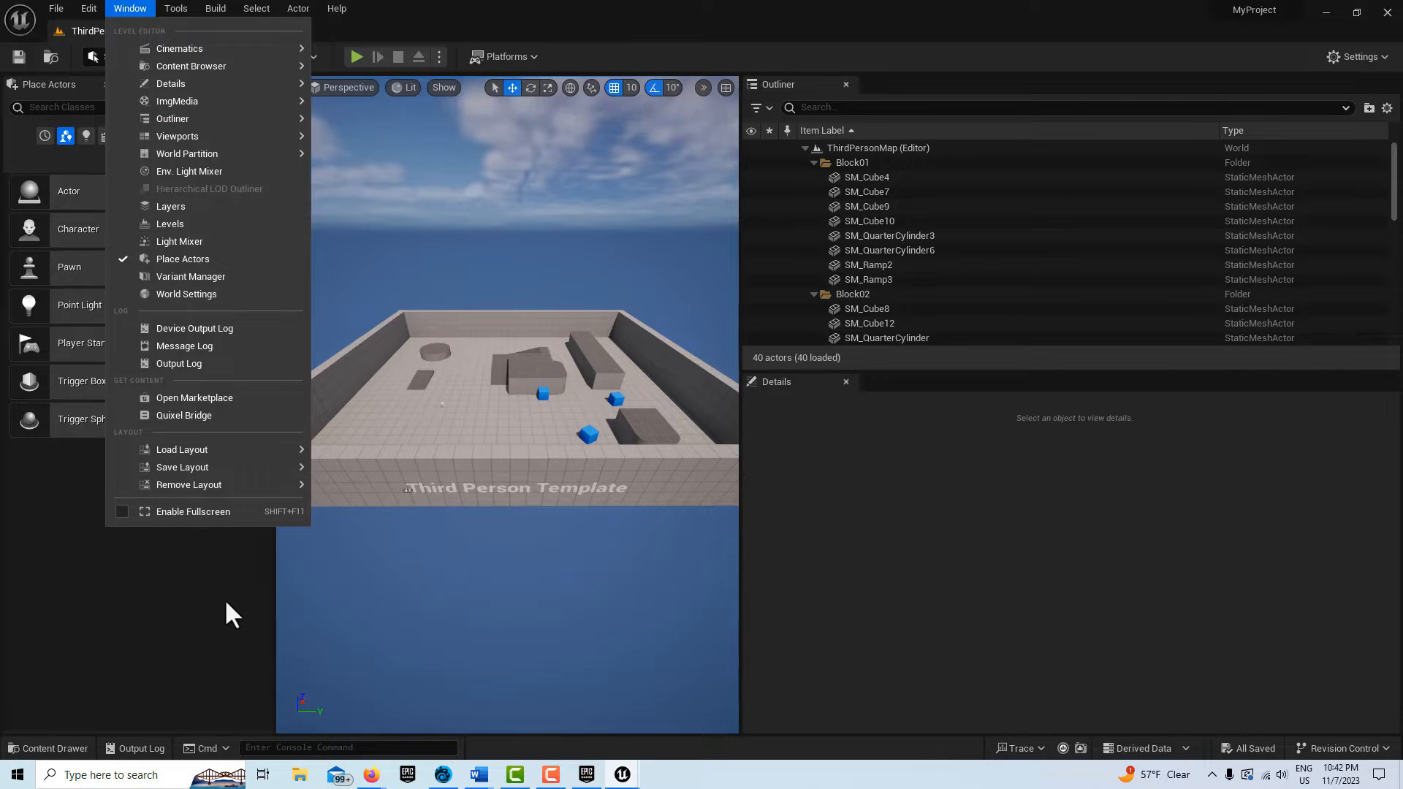
pyautogui.moveTo(216, 471)
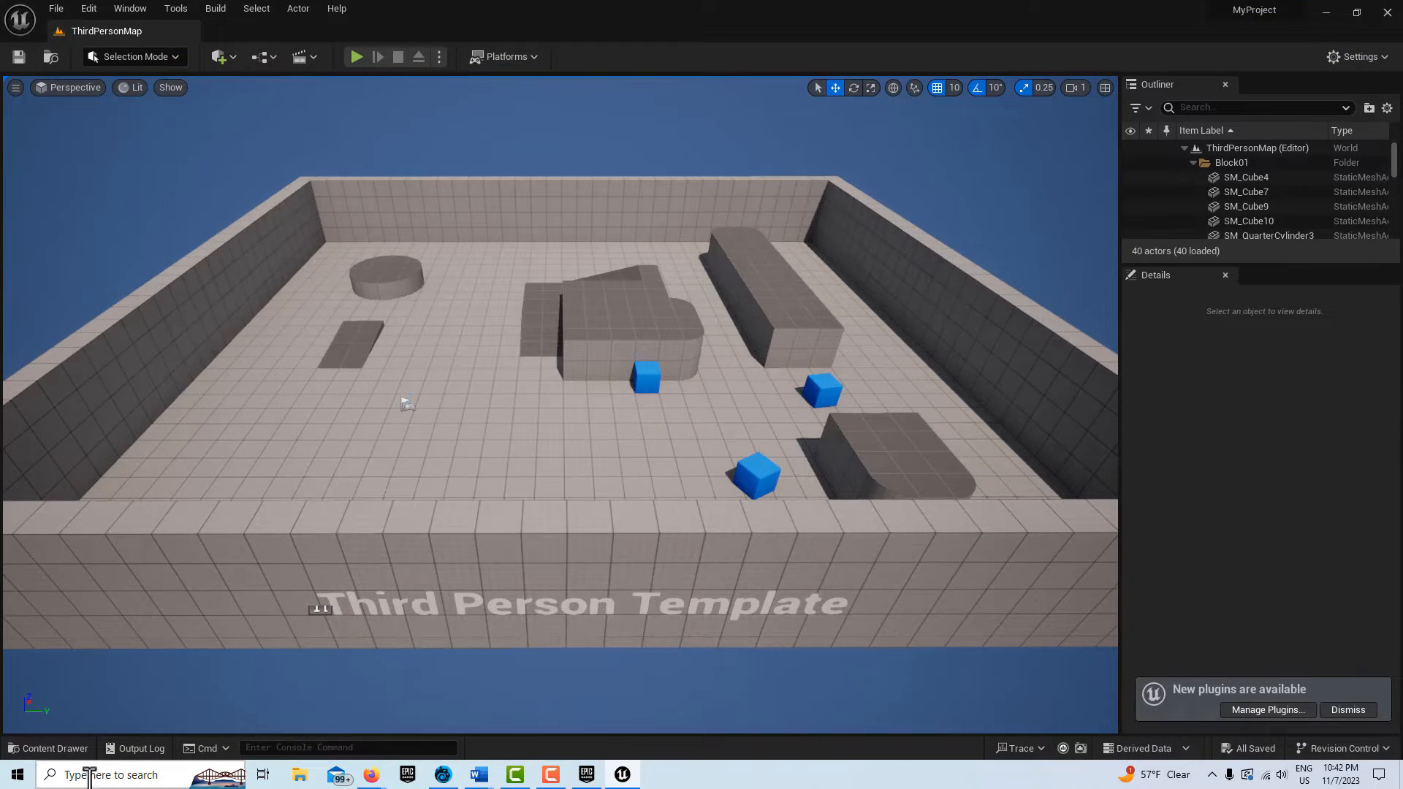
pyautogui.click(58, 747)
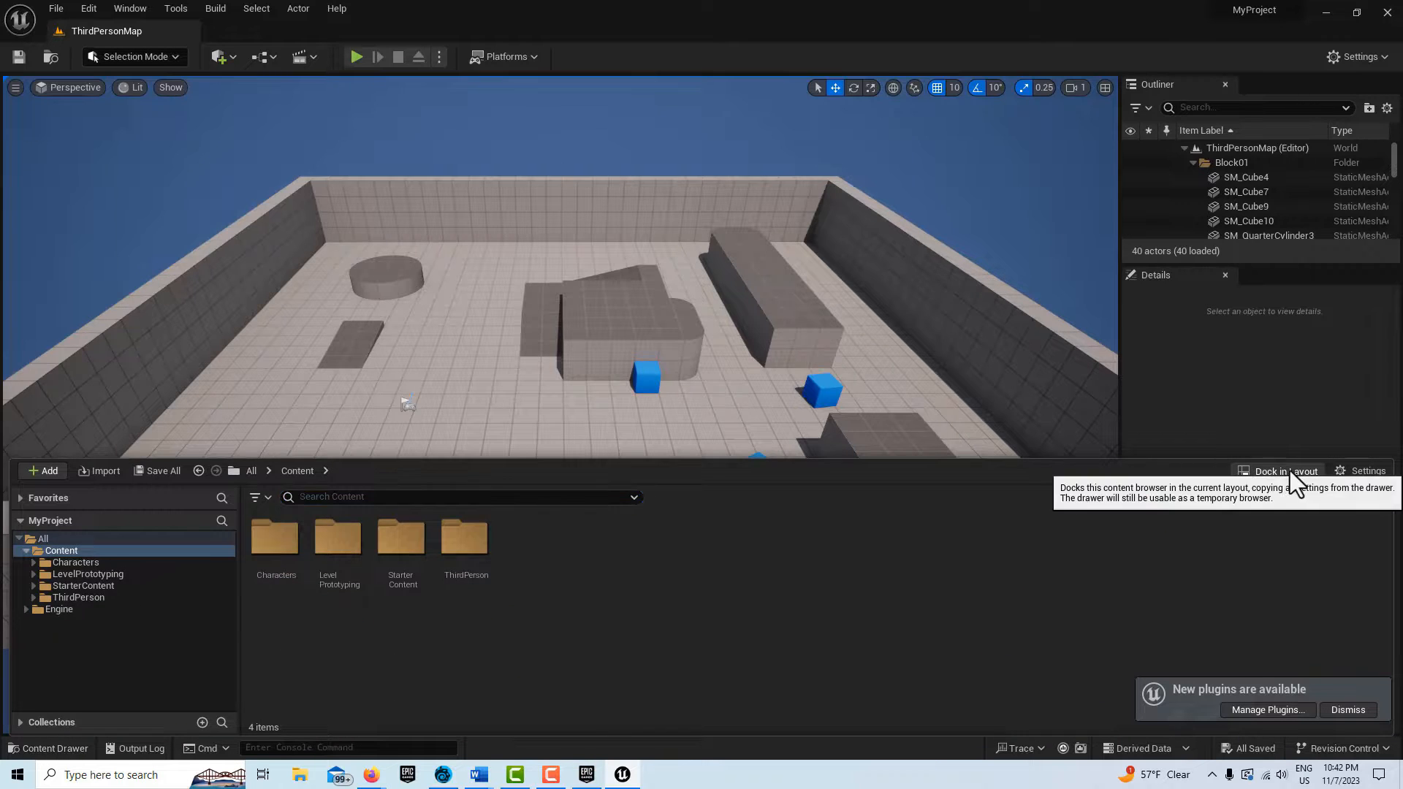
pyautogui.click(1278, 472)
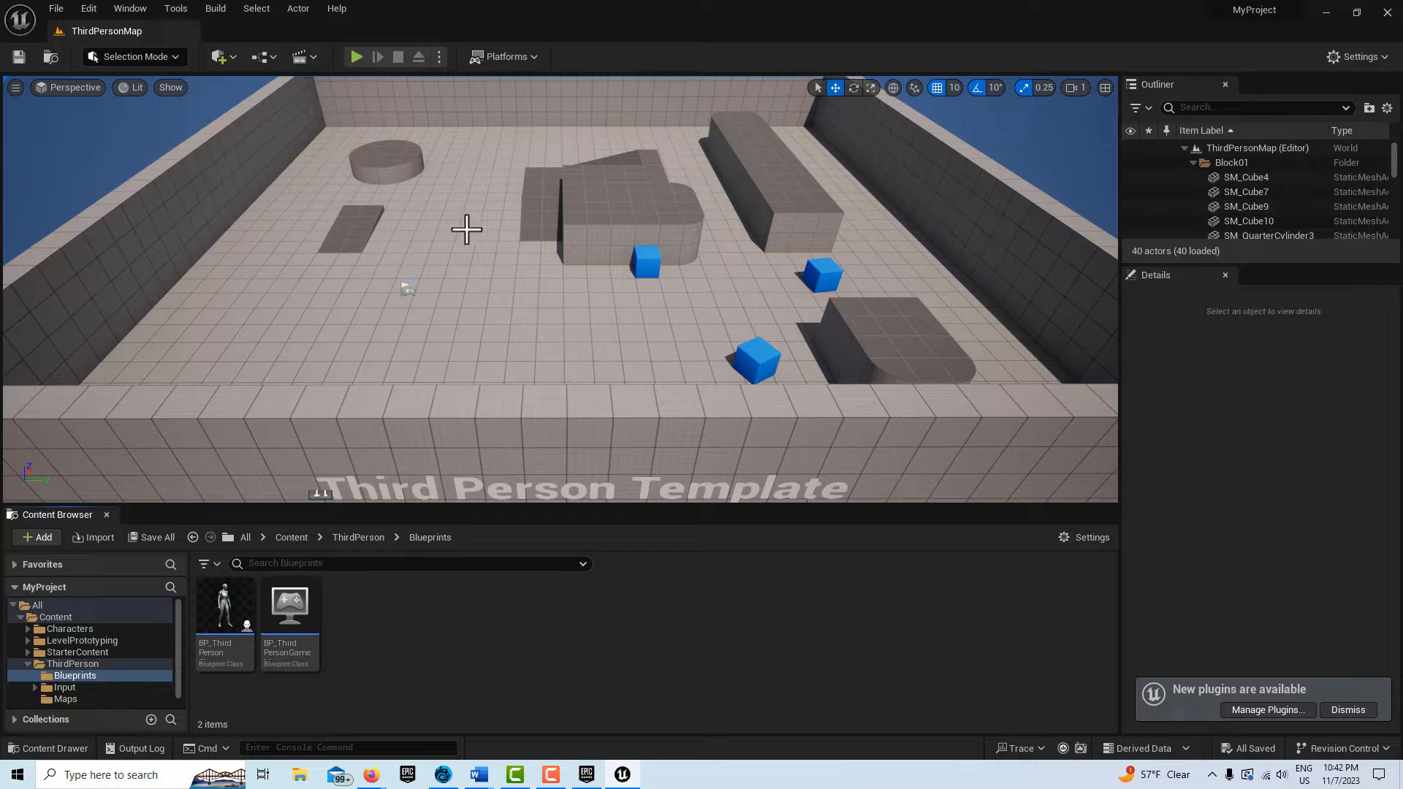
# Create a new level from the Basic template
pyautogui.click(56, 8)
pyautogui.click(103, 47)
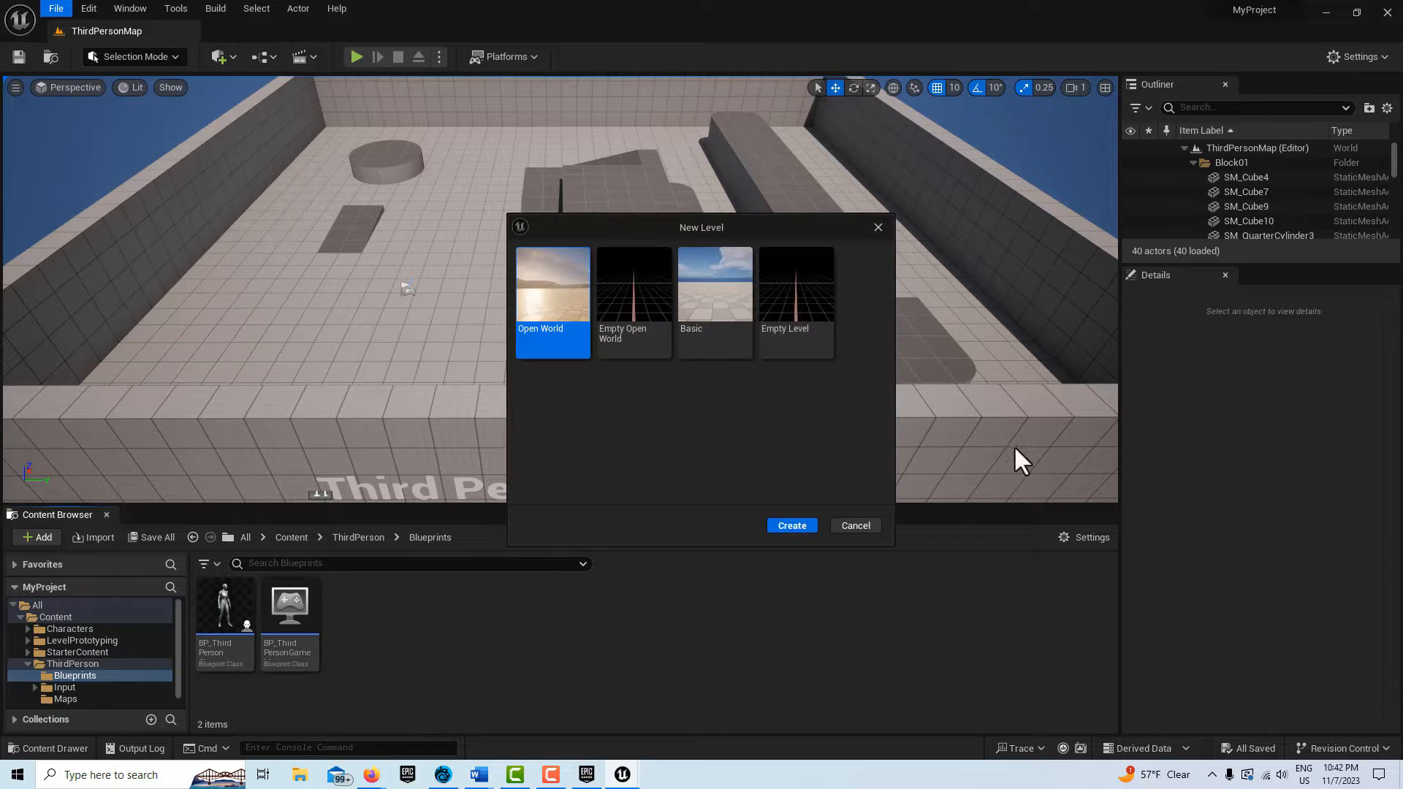
pyautogui.click(723, 337)
pyautogui.click(793, 525)
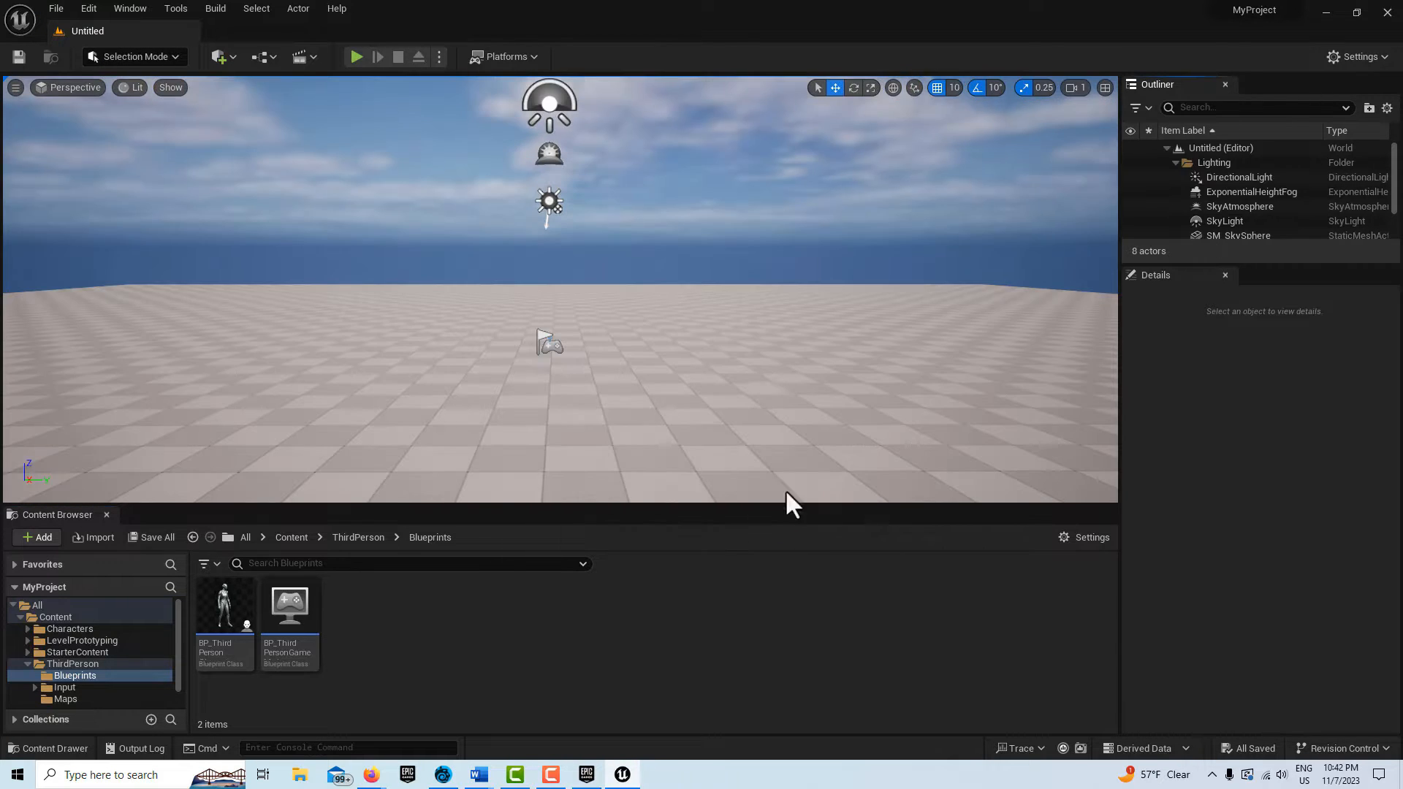
# Delete the Floor mesh from the new level
pyautogui.moveTo(739, 326); pyautogui.dragTo(731, 374, button='right')
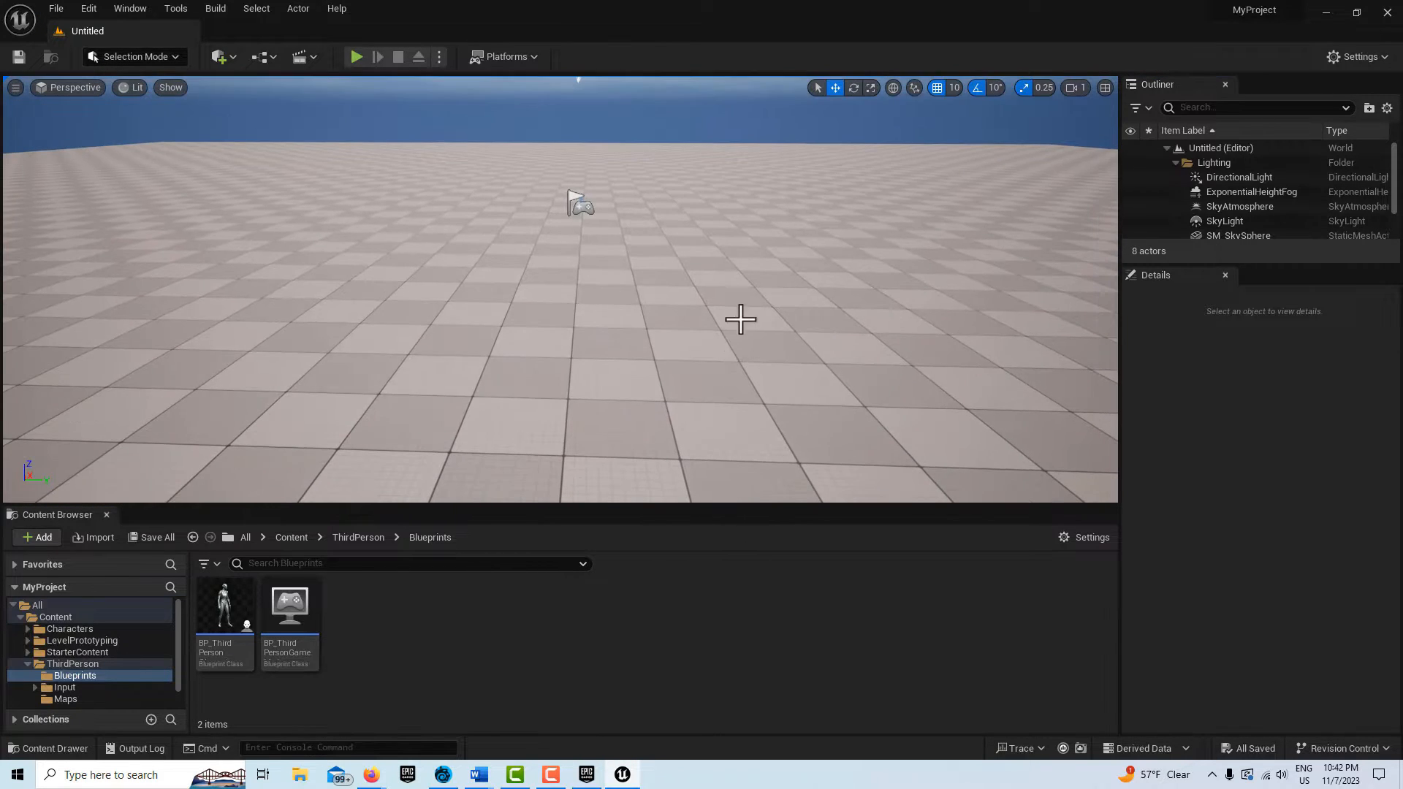
pyautogui.scroll(-4, 741, 318)
pyautogui.moveTo(741, 316)
pyautogui.mouseDown(button='right')
pyautogui.moveTo(752, 345)
pyautogui.moveTo(736, 294)
pyautogui.moveTo(749, 280)
pyautogui.moveTo(731, 292)
pyautogui.mouseUp(button='right')
pyautogui.scroll(-2, 739, 301)
pyautogui.scroll(-2, 736, 295)
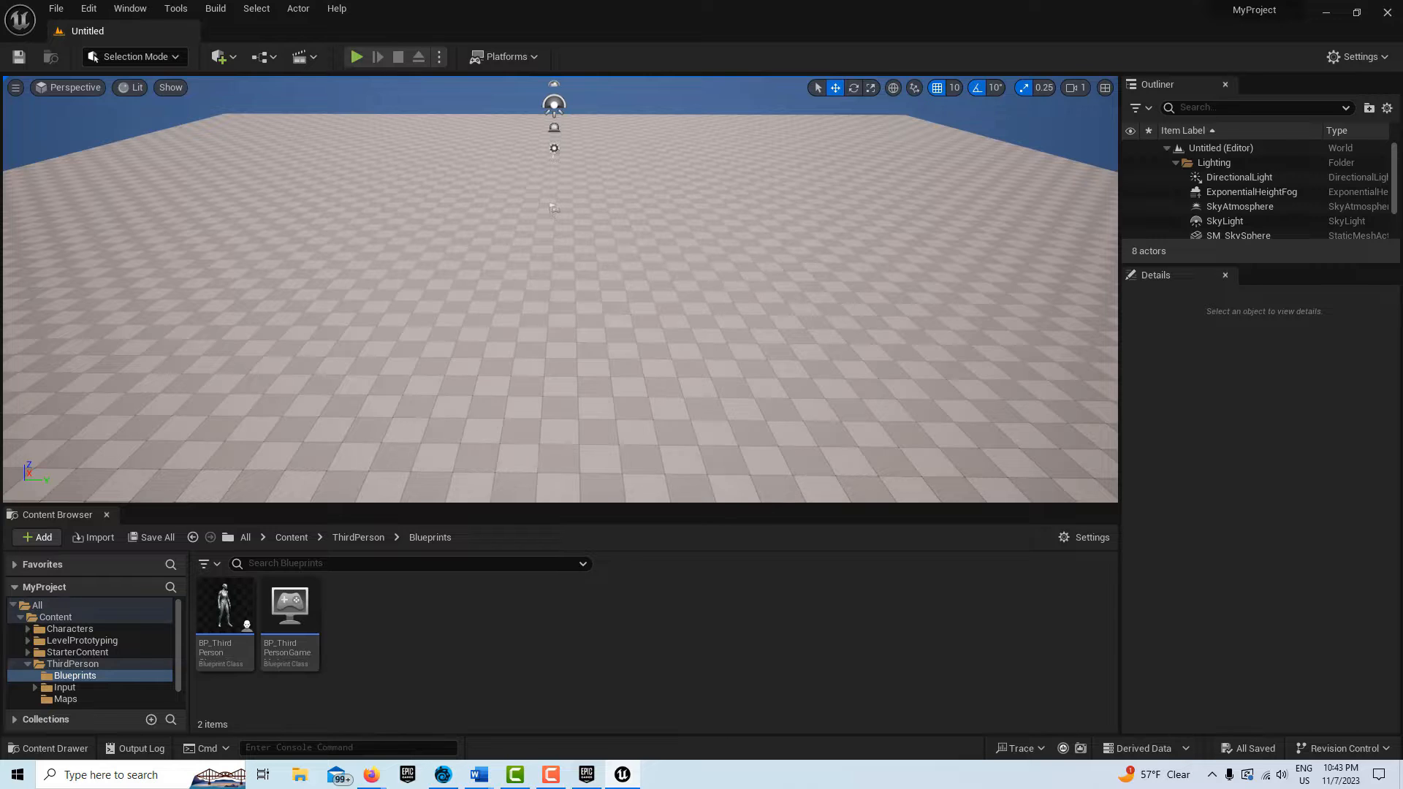
pyautogui.click(692, 276)
pyautogui.moveTo(692, 276); pyautogui.dragTo(694, 274, button='right')
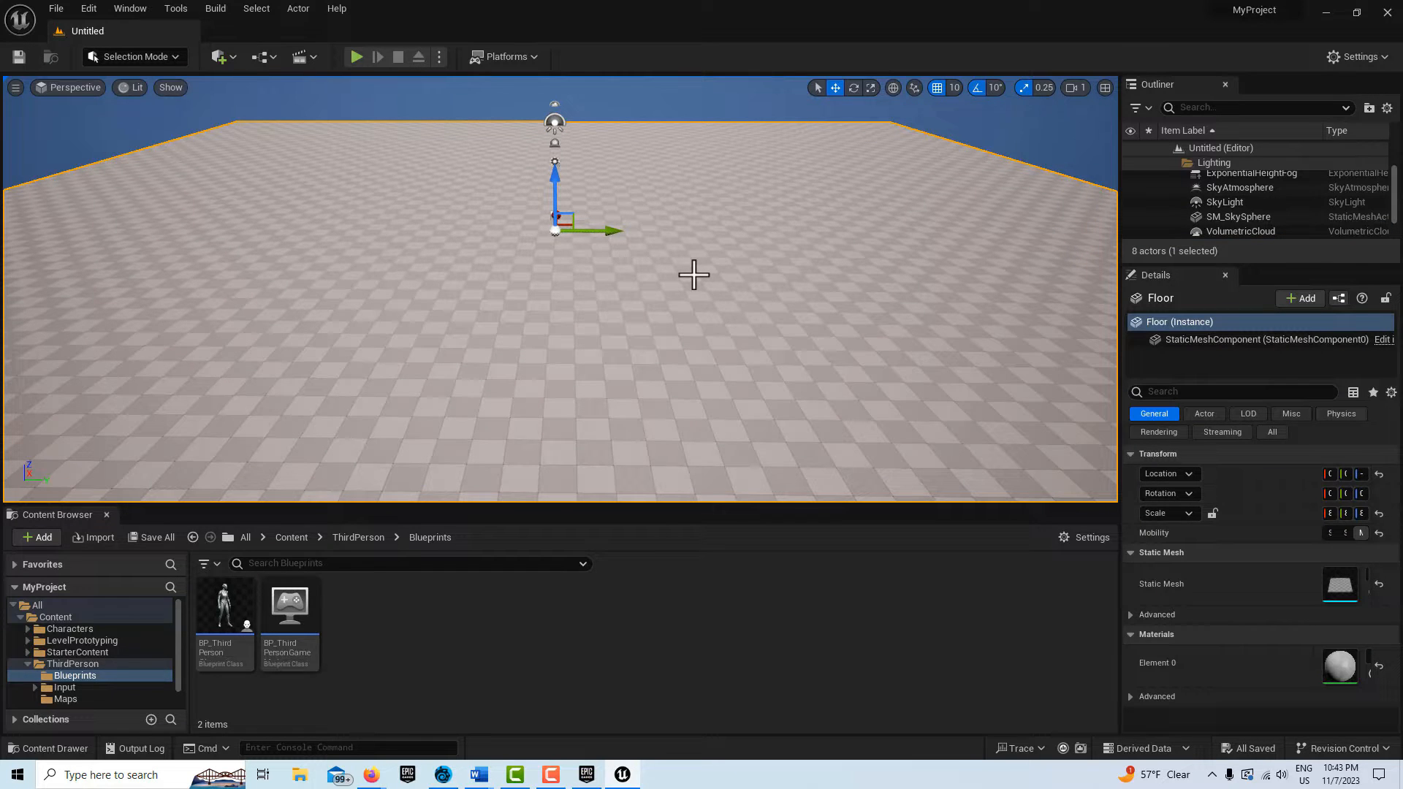
pyautogui.press('Delete')
pyautogui.moveTo(683, 273)
pyautogui.mouseDown(button='right')
pyautogui.moveTo(682, 230)
pyautogui.moveTo(629, 287)
pyautogui.moveTo(724, 243)
pyautogui.moveTo(725, 265)
pyautogui.moveTo(628, 320)
pyautogui.moveTo(694, 351)
pyautogui.moveTo(738, 248)
pyautogui.moveTo(650, 292)
pyautogui.moveTo(661, 277)
pyautogui.moveTo(691, 292)
pyautogui.moveTo(683, 274)
pyautogui.mouseUp(button='right')
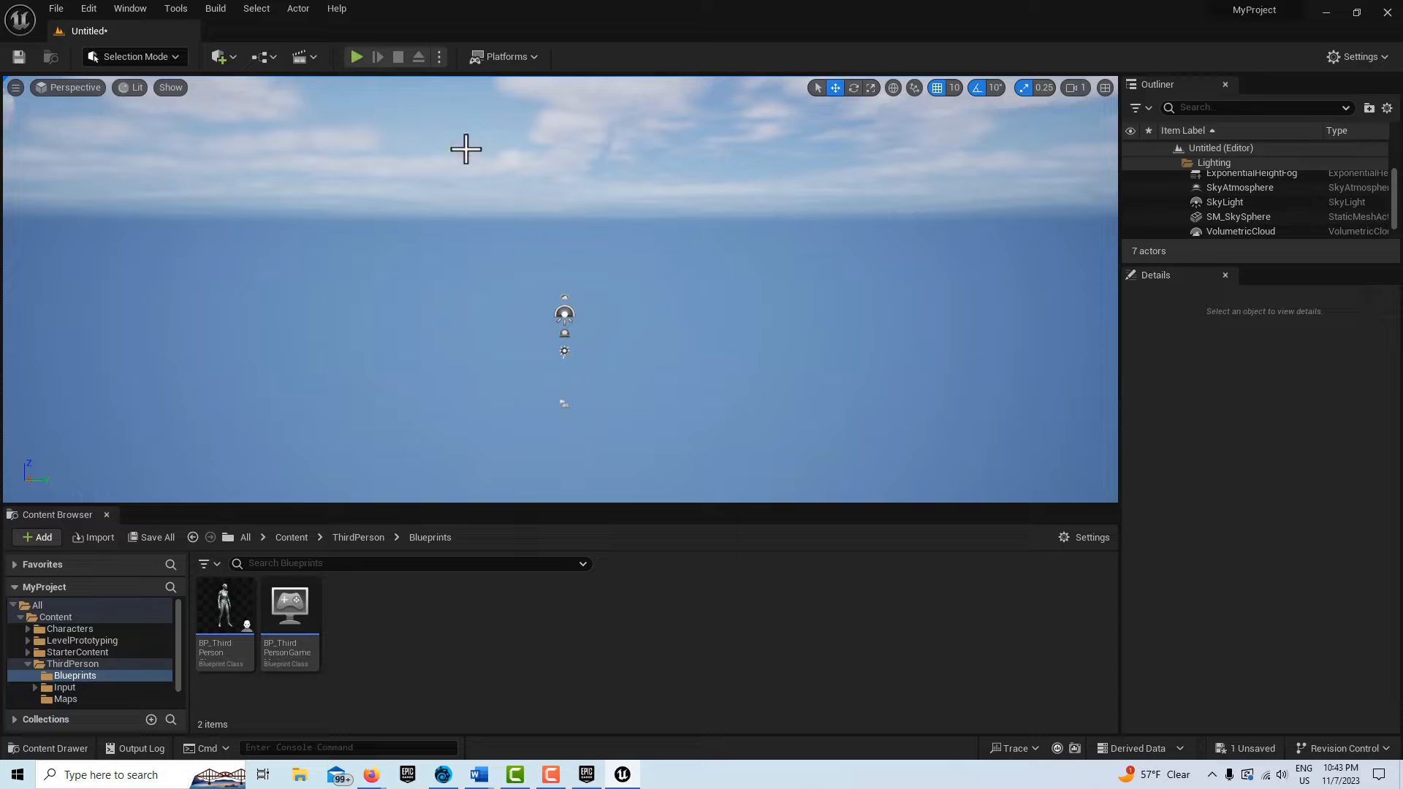
# Find the Landmass plugin and enable it, accepting its beta status
pyautogui.click(95, 7)
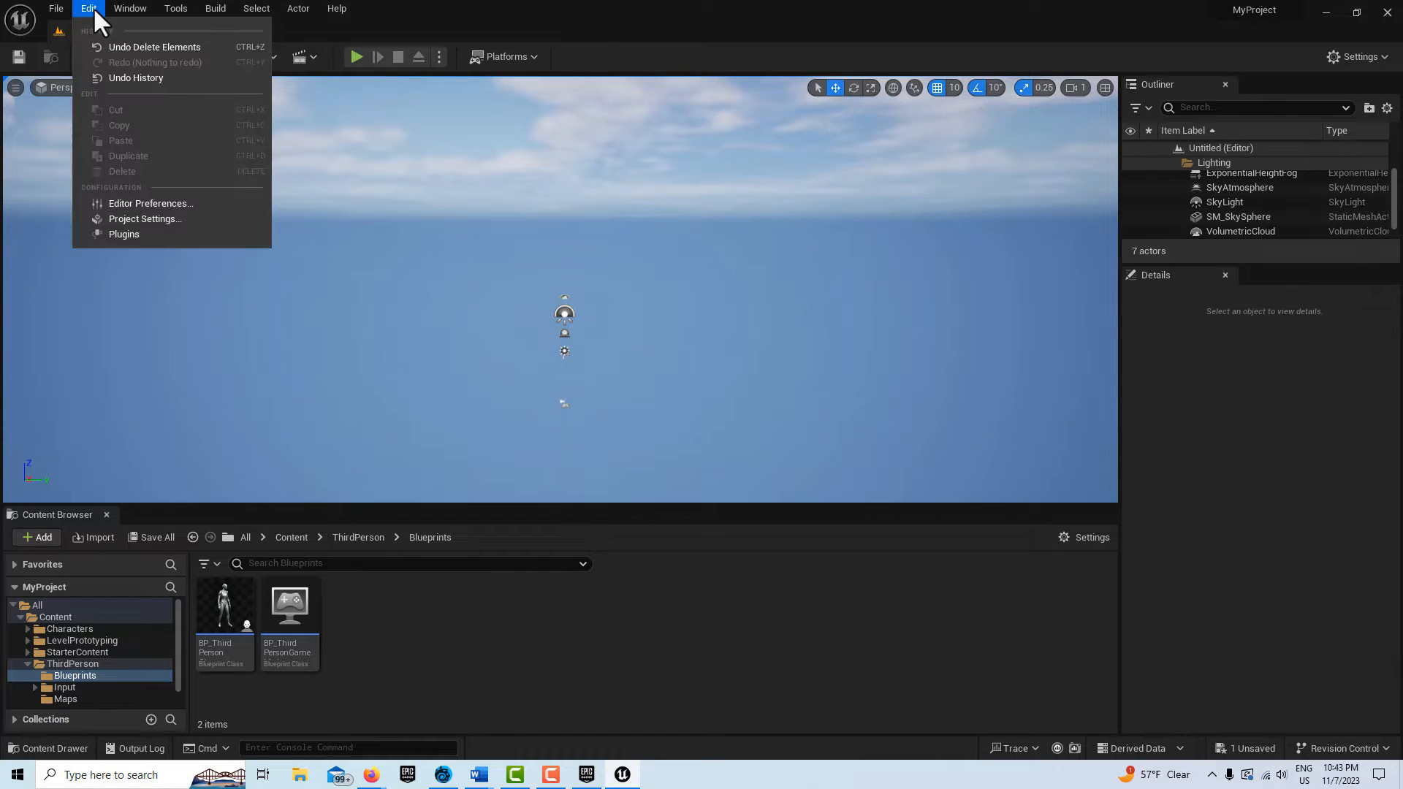
pyautogui.click(124, 234)
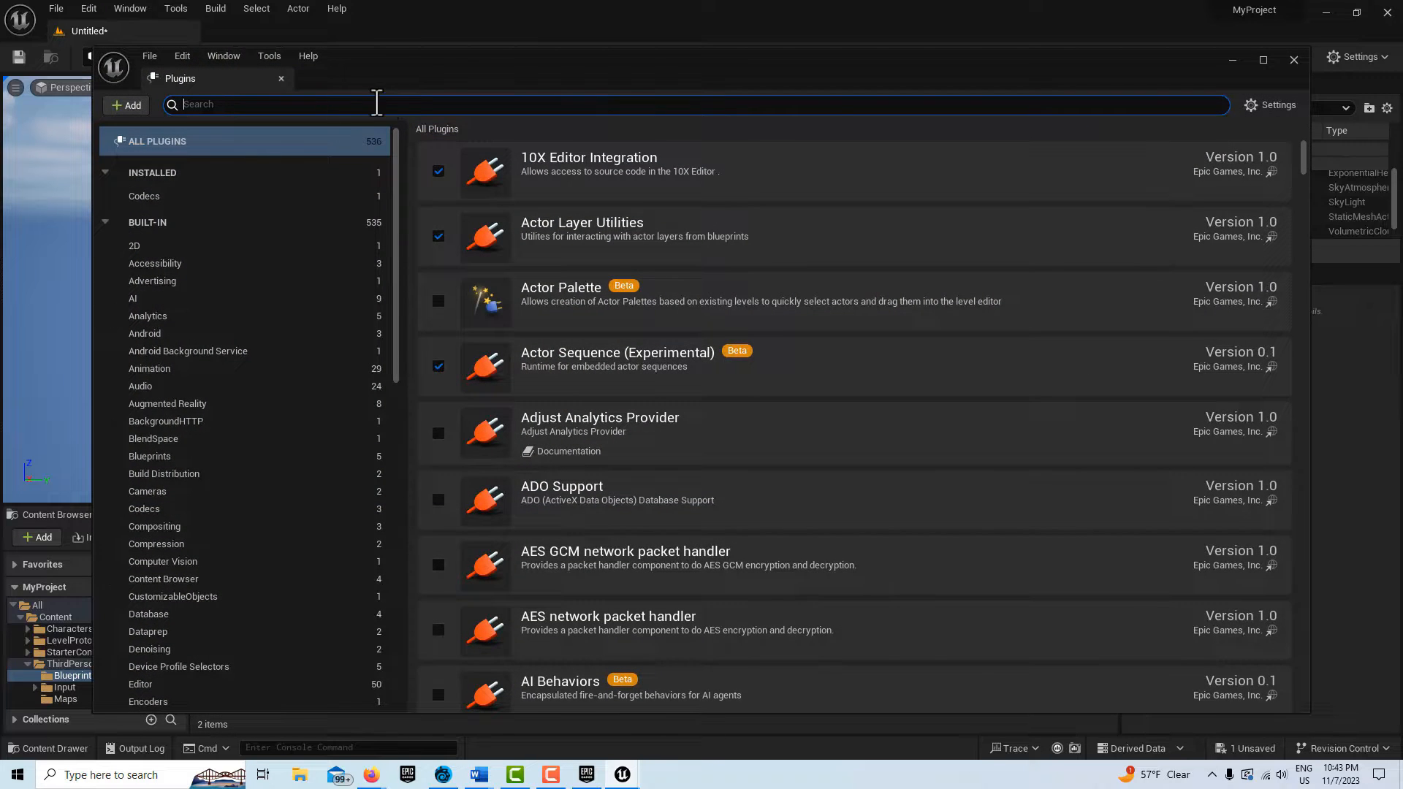
pyautogui.write('landmas')
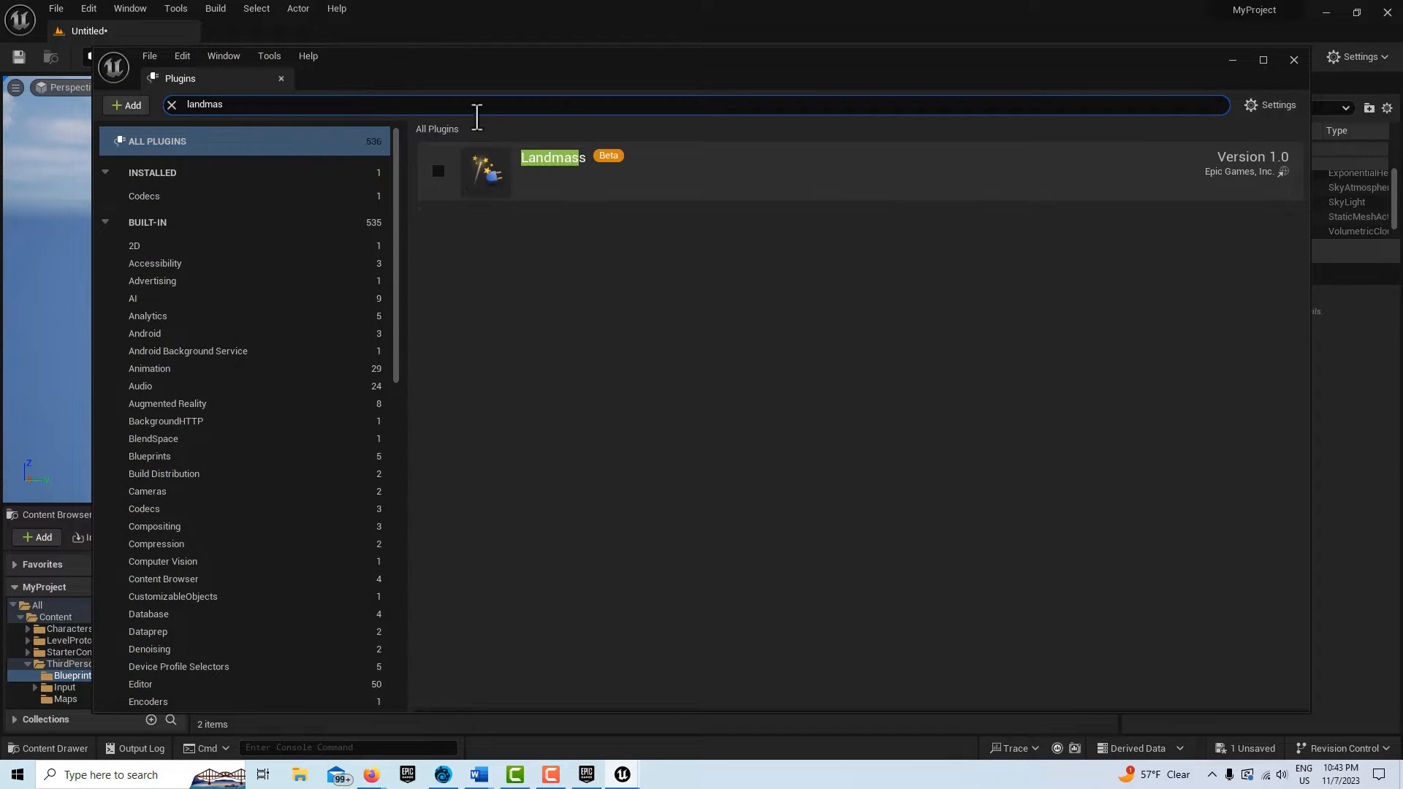
pyautogui.click(437, 169)
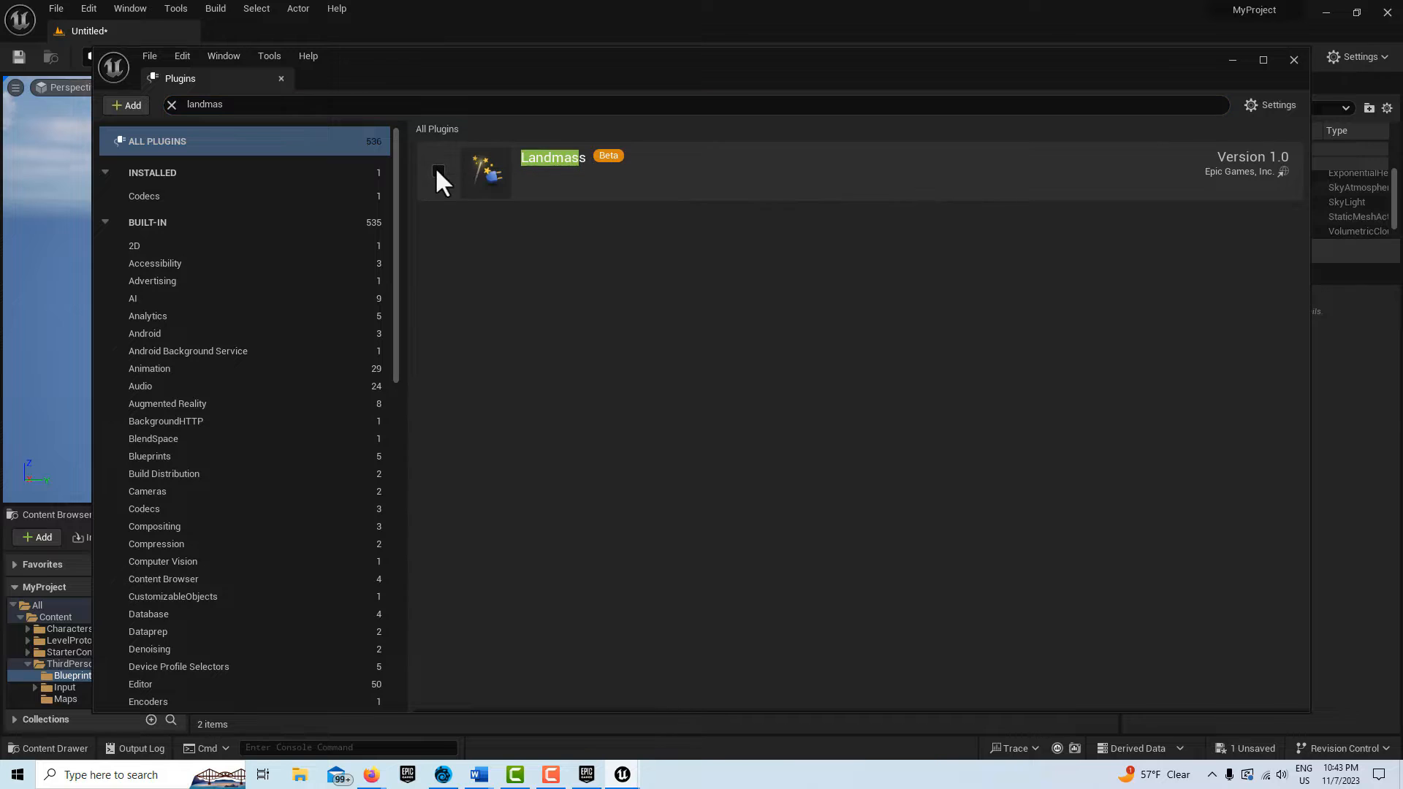
pyautogui.click(825, 414)
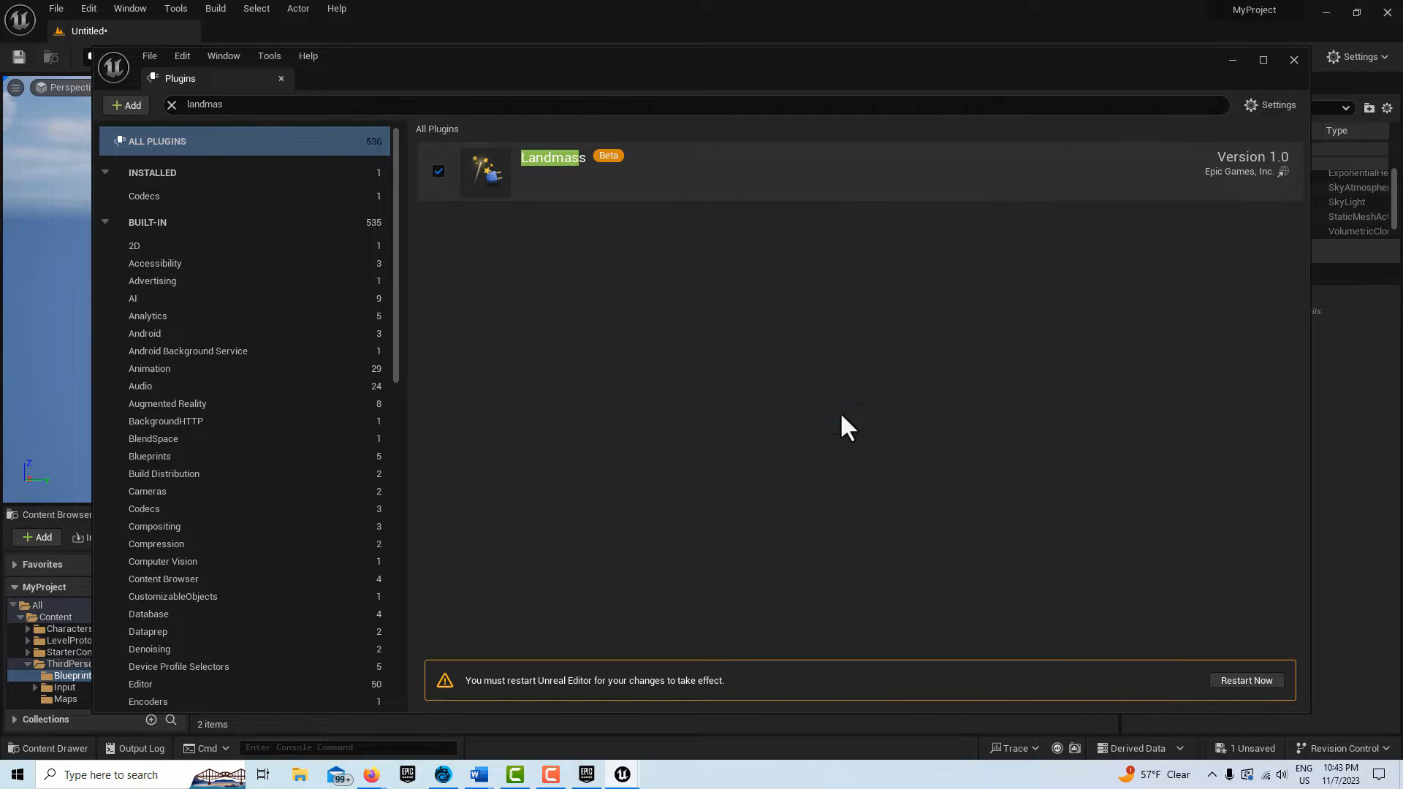
# Restart the editor to apply the plugin, saving the unsaved level as Untitled in the Content folder
pyautogui.click(1269, 678)
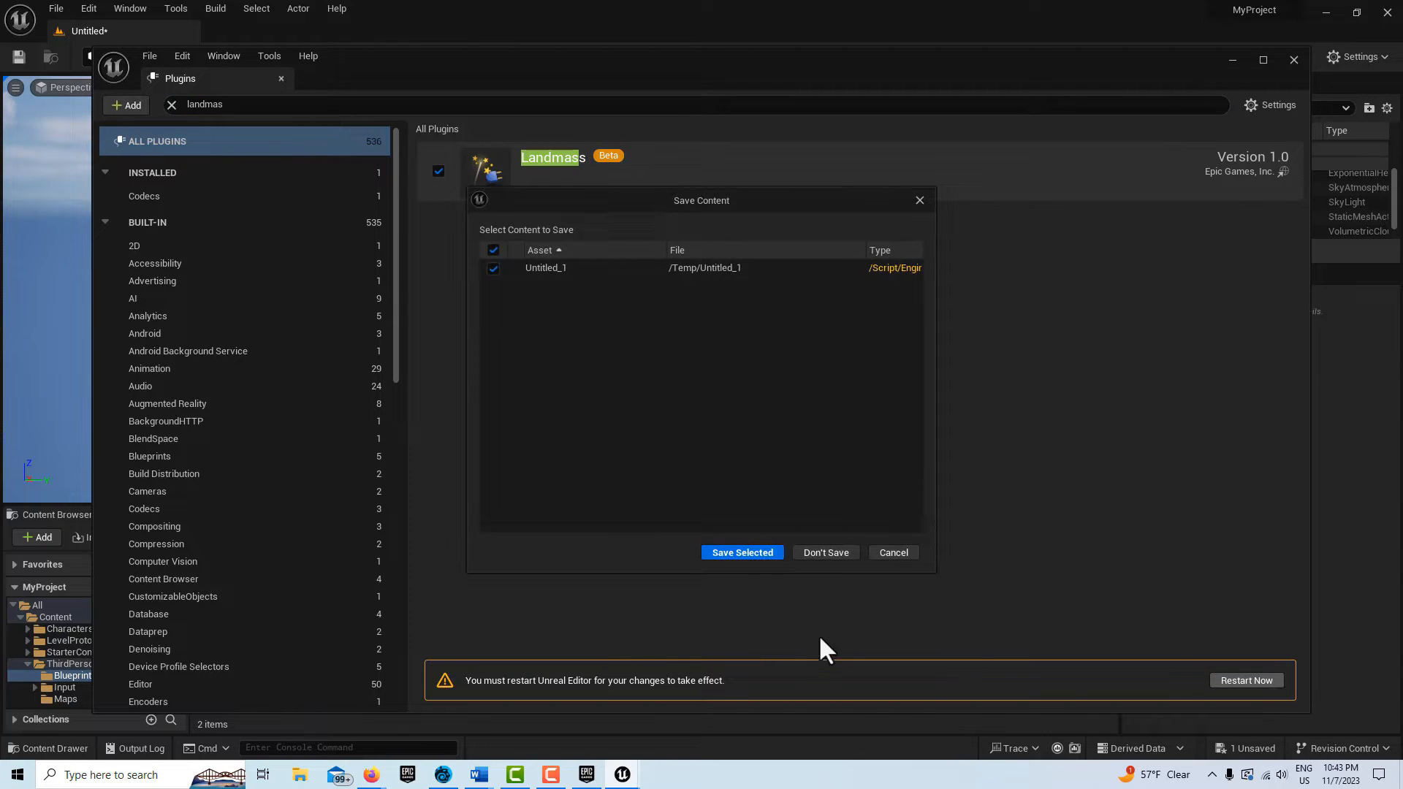
pyautogui.click(769, 549)
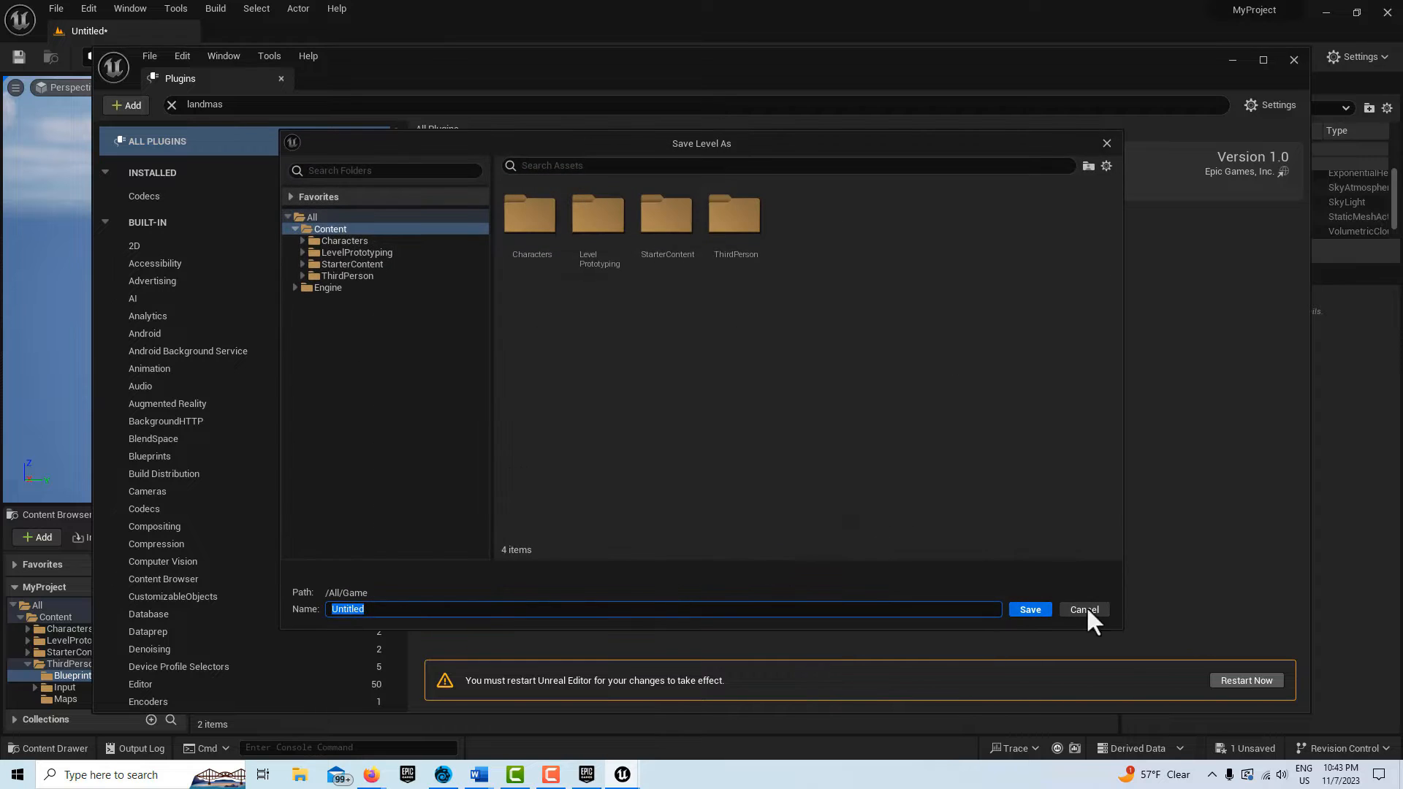
pyautogui.click(1028, 608)
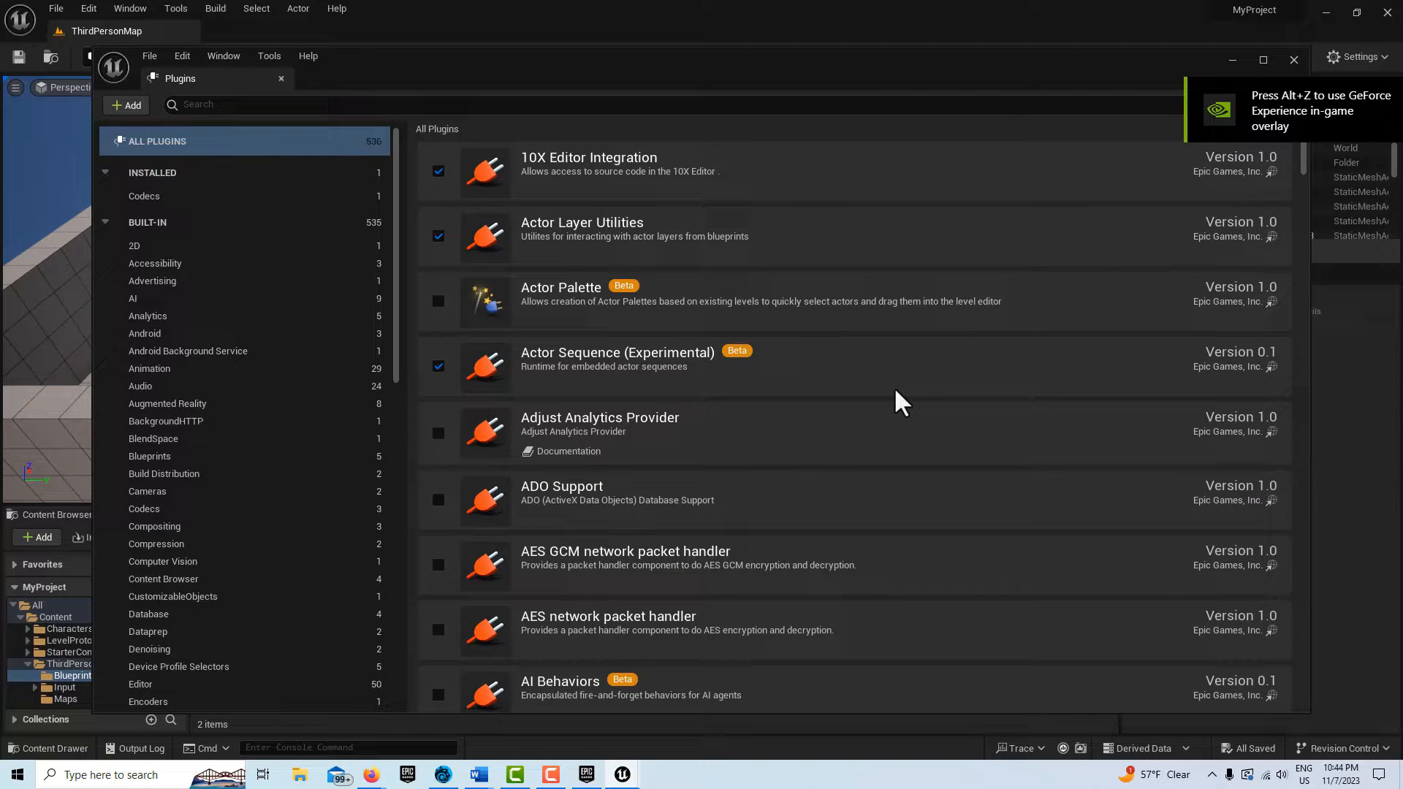
# Minimize the Plugins window and open the saved Untitled level from the Content folder
pyautogui.click(1233, 61)
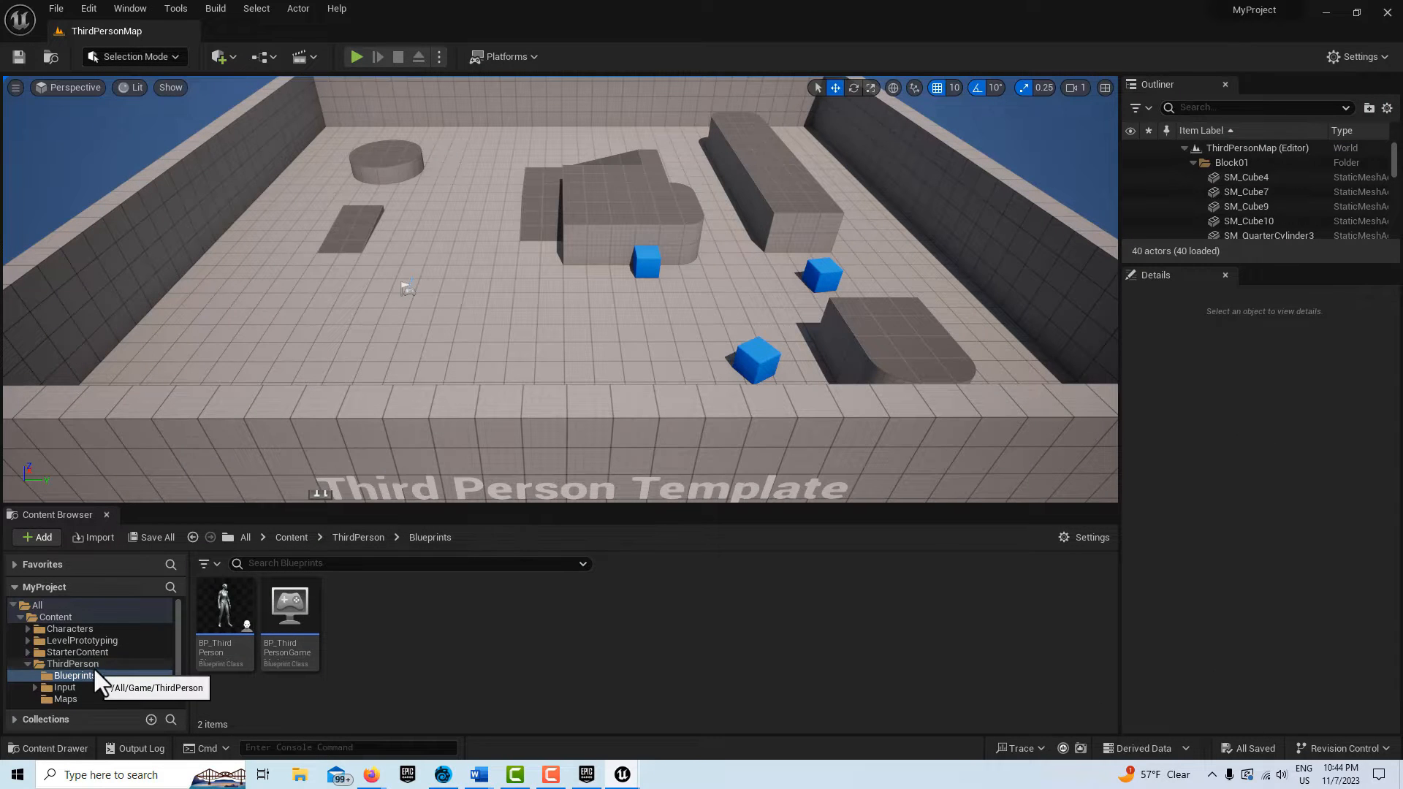
pyautogui.click(76, 699)
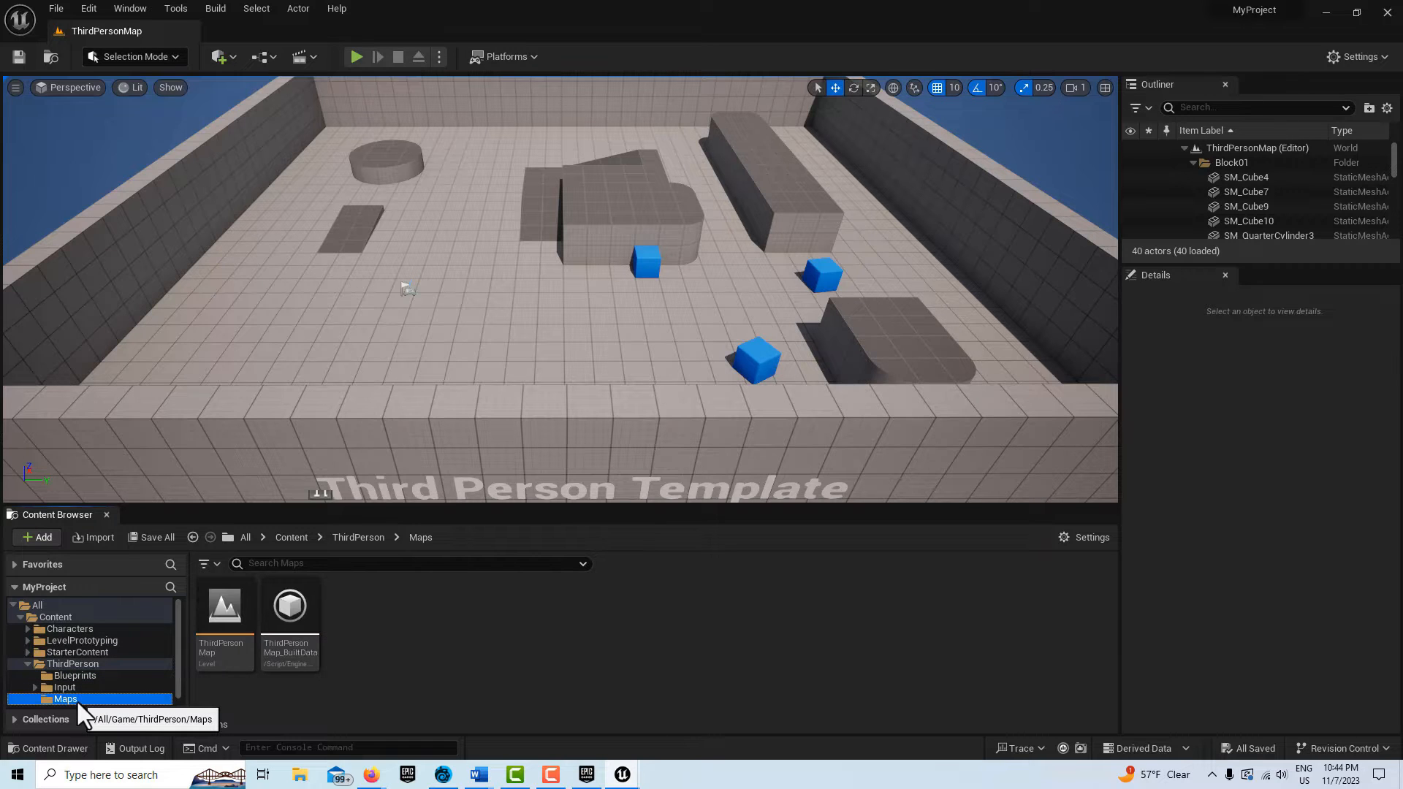
pyautogui.click(72, 629)
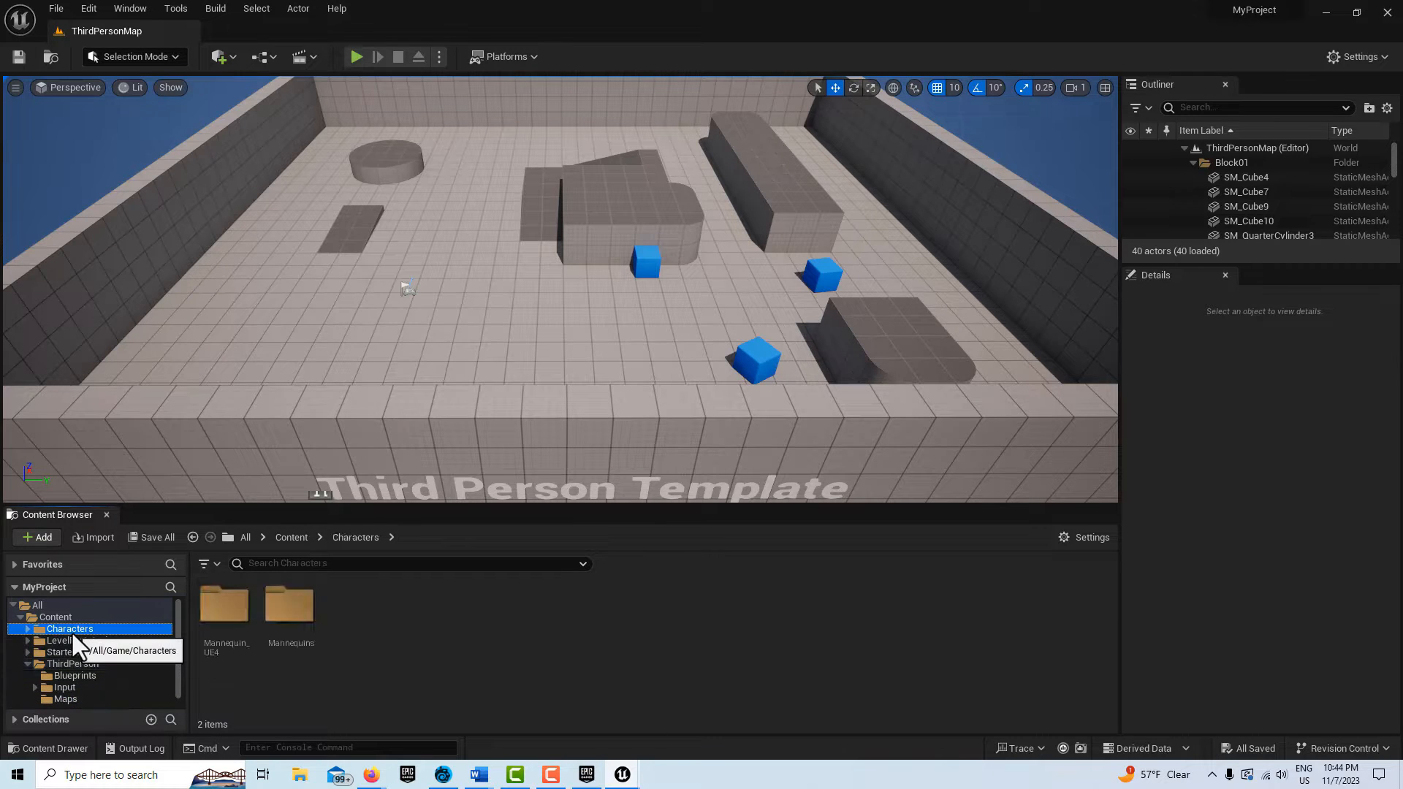
pyautogui.click(58, 618)
pyautogui.doubleClick(485, 606)
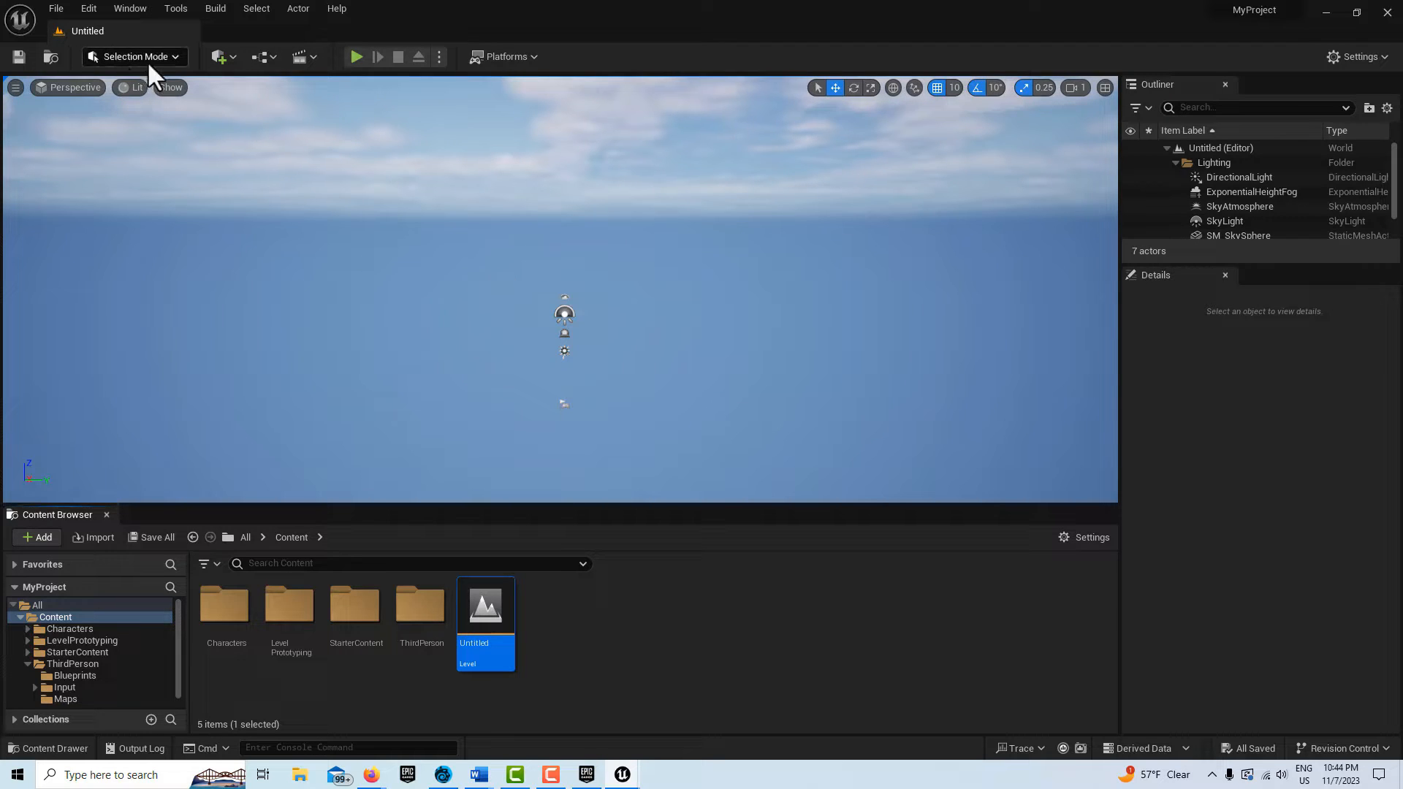
# Create a new landscape in Landscape Mode with an overall resolution of 1009 × 1009
pyautogui.click(172, 56)
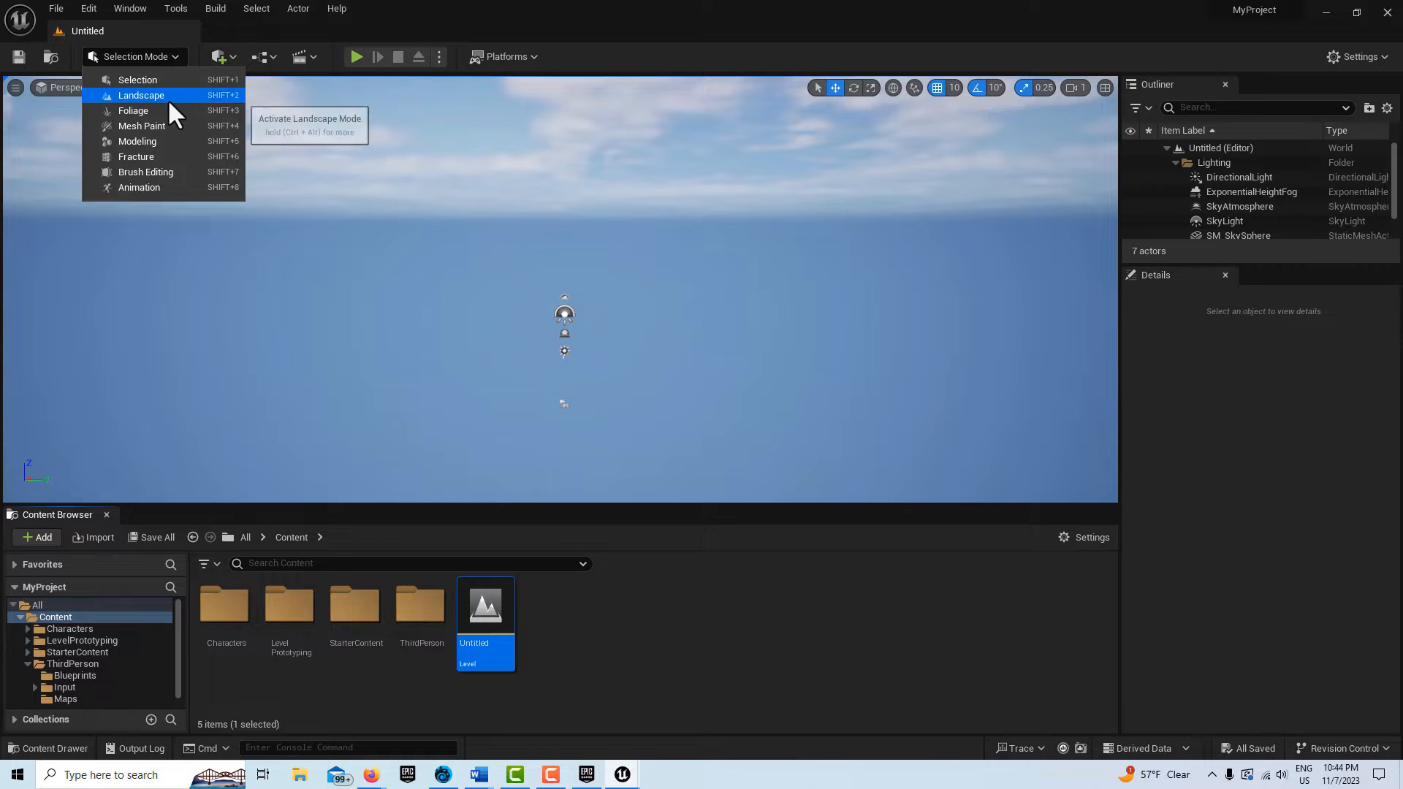
pyautogui.click(168, 99)
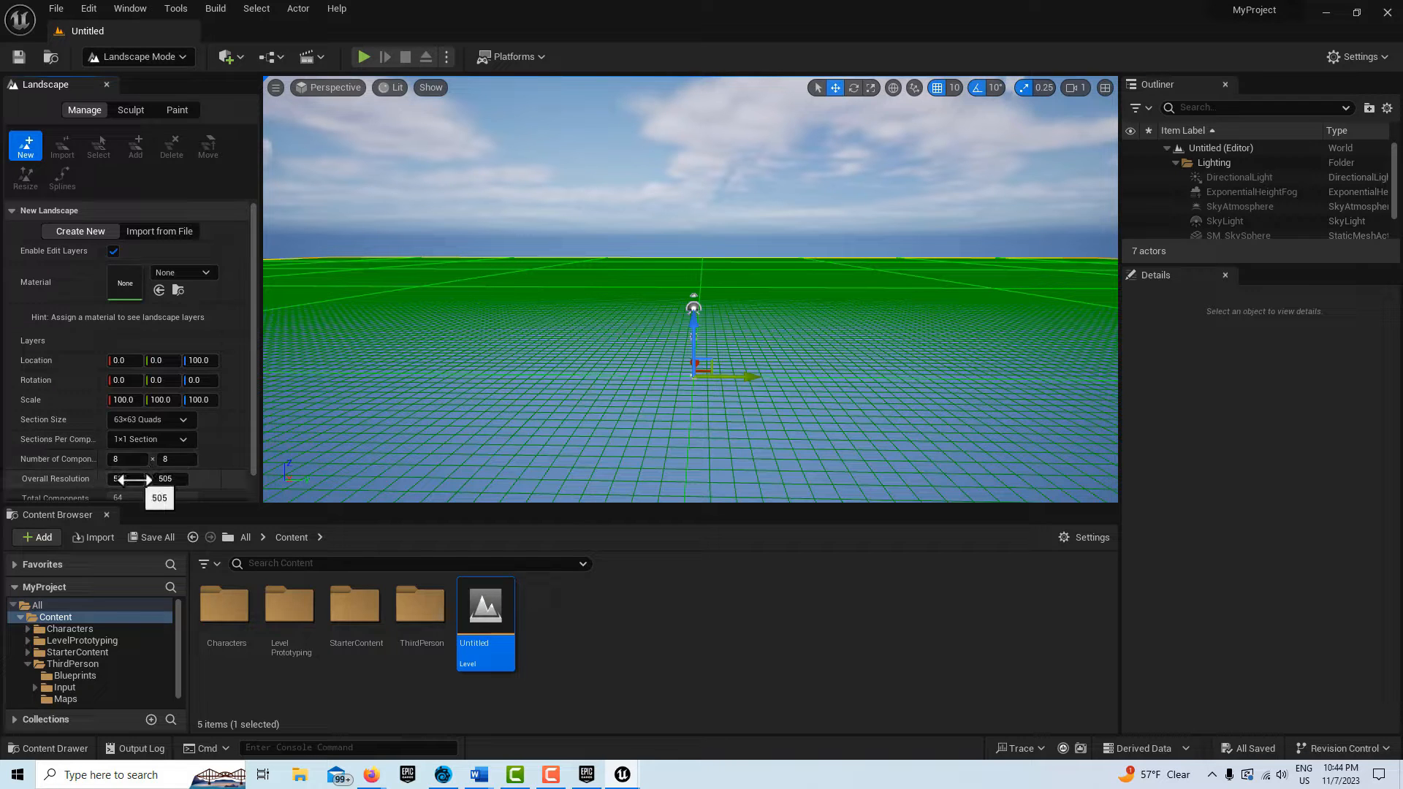
pyautogui.scroll(-1, 175, 438)
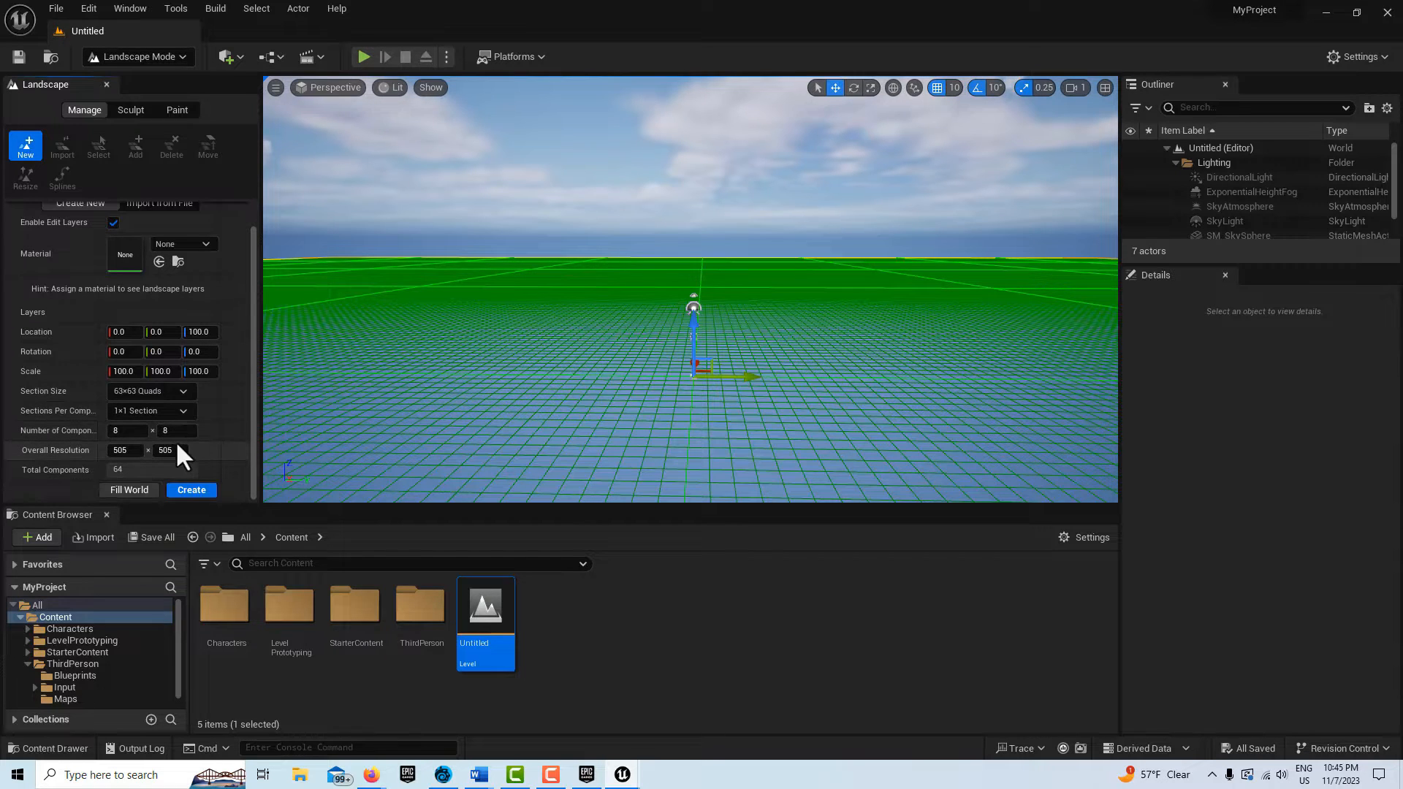
pyautogui.click(123, 451)
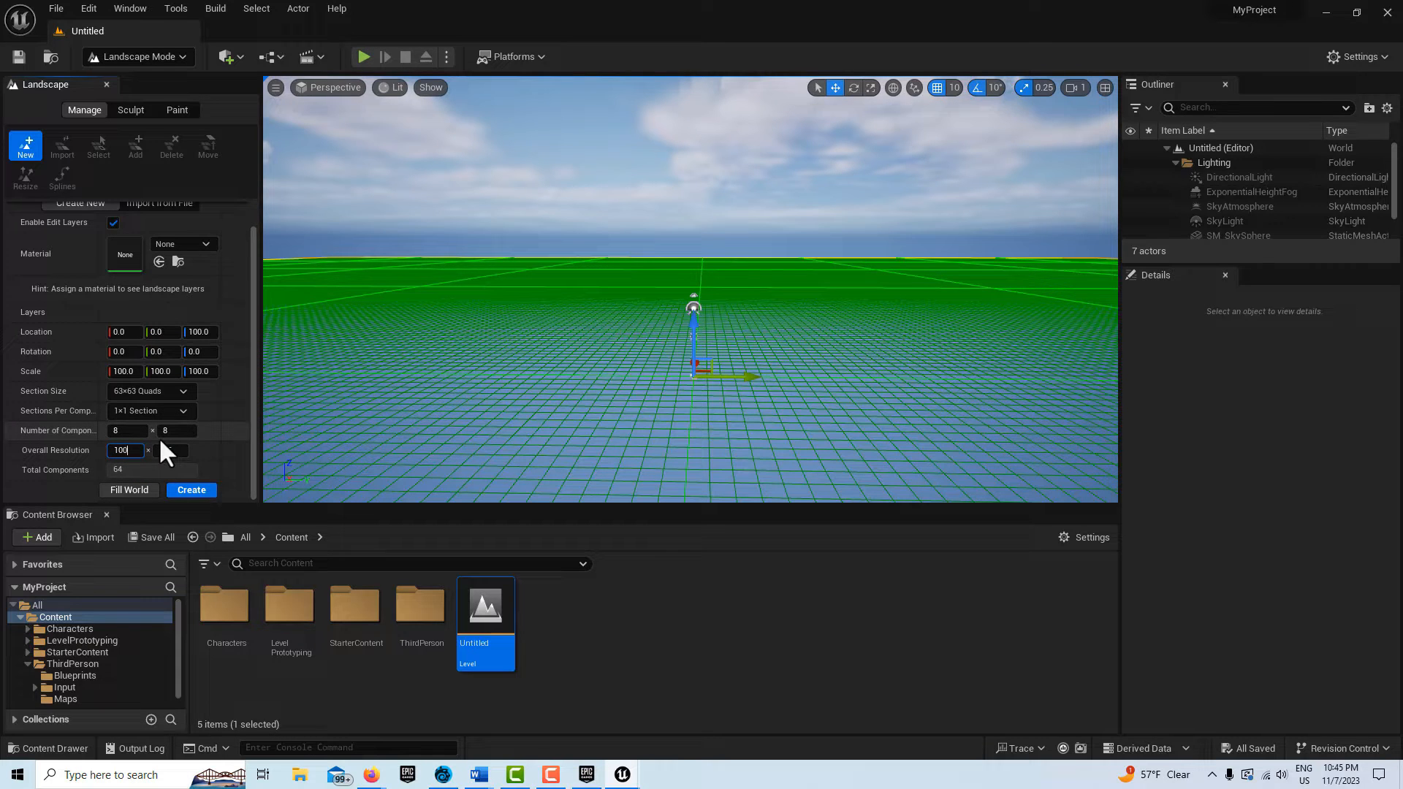
pyautogui.press('Tab')
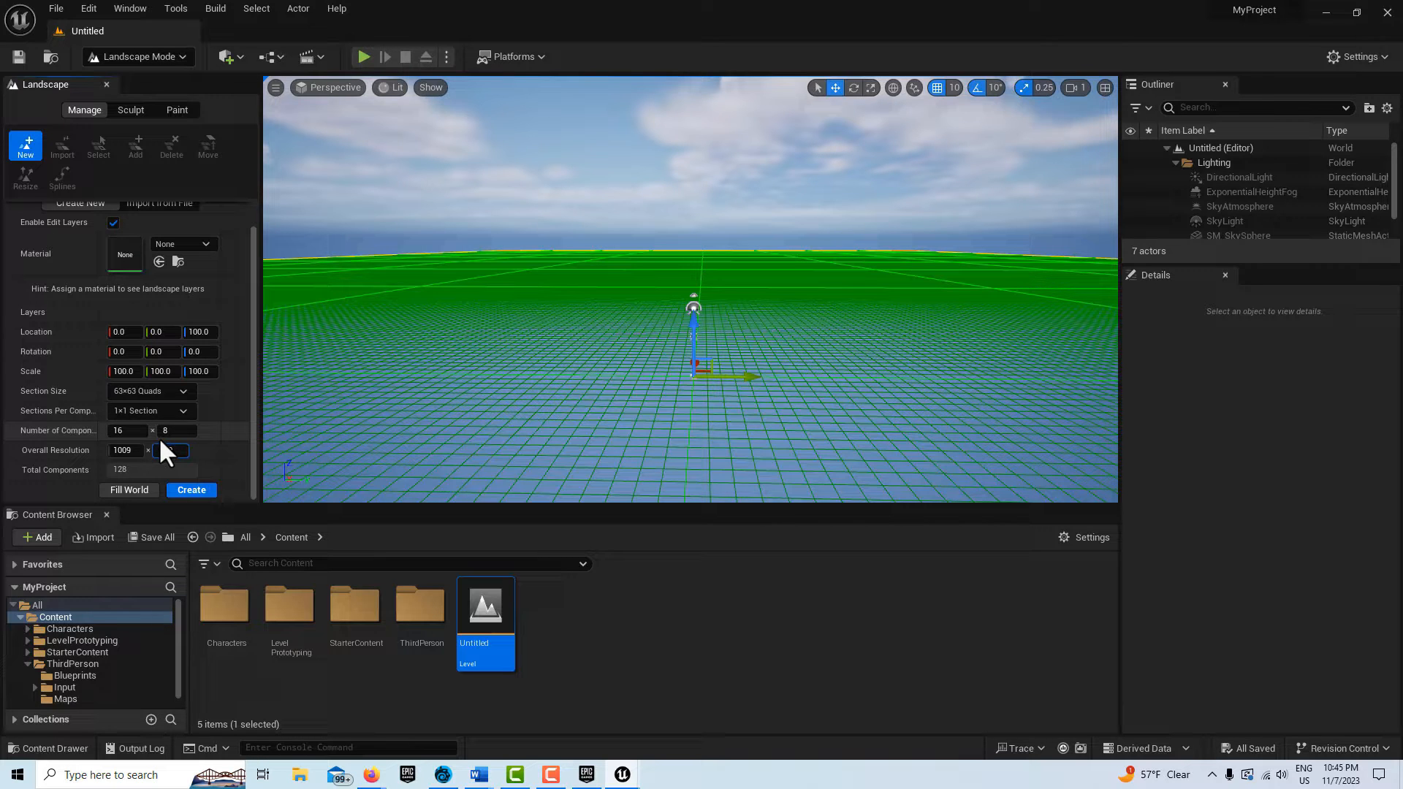
pyautogui.write('1009')
pyautogui.press('Return')
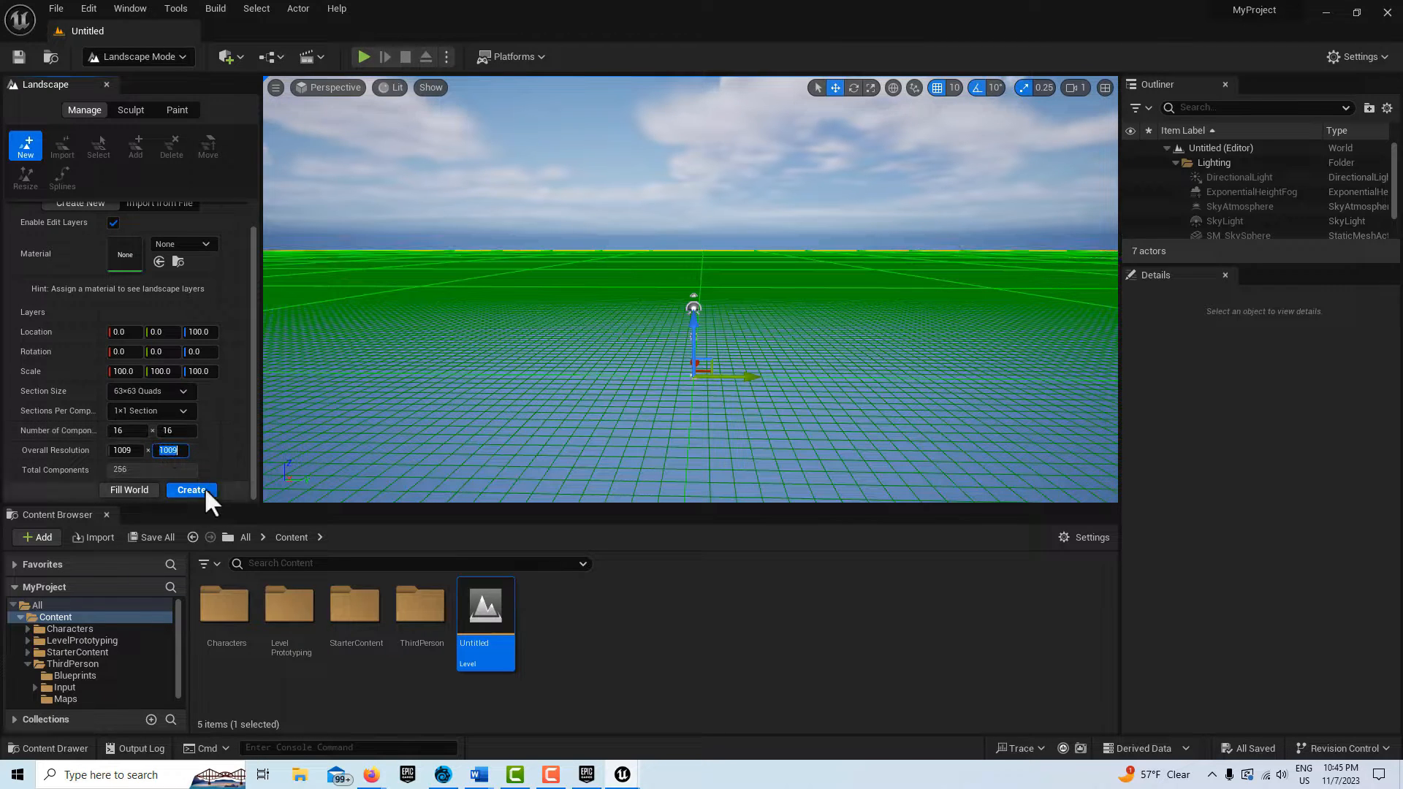
pyautogui.click(205, 490)
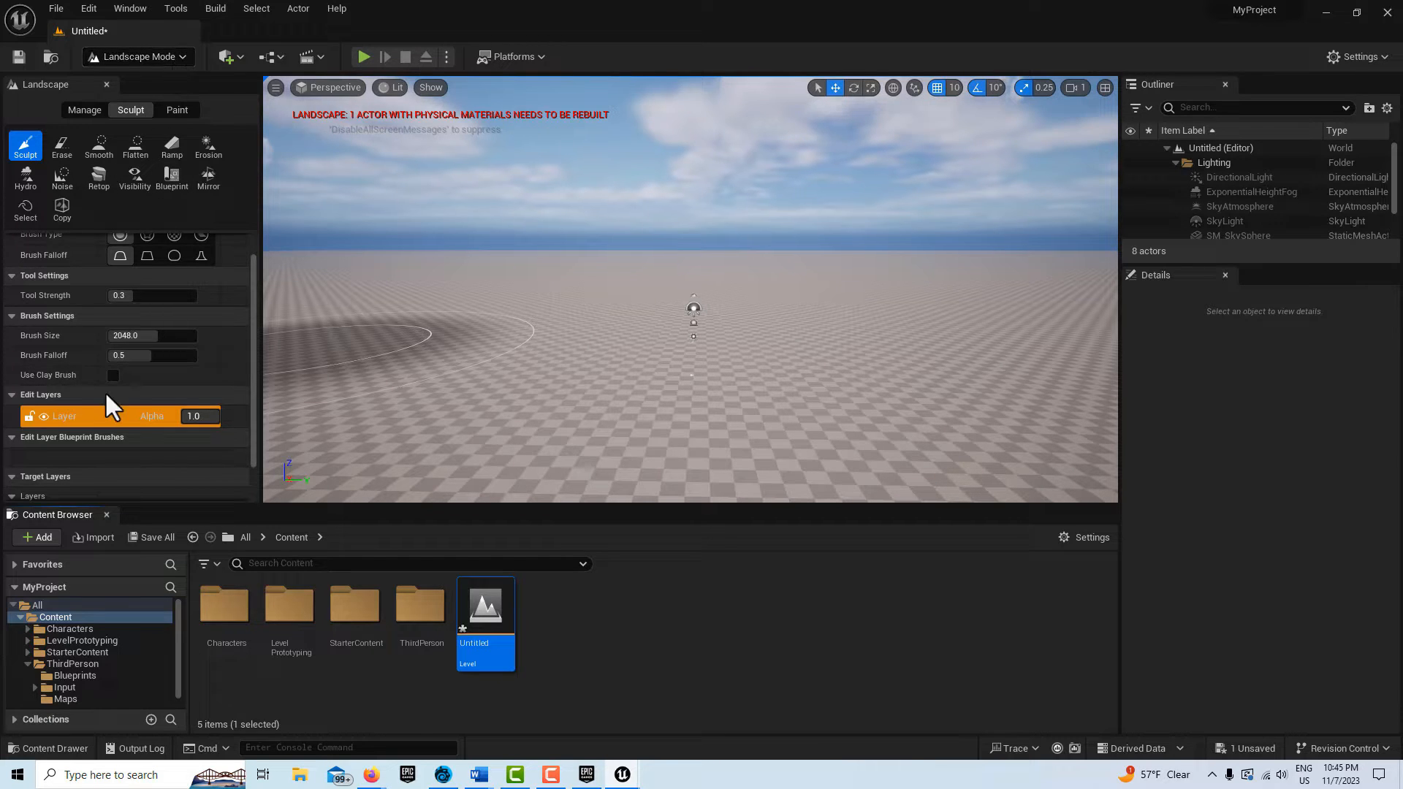
# Select the landscape's edit layer, switch the editor to Selection Mode and look over the landscape
pyautogui.click(106, 417)
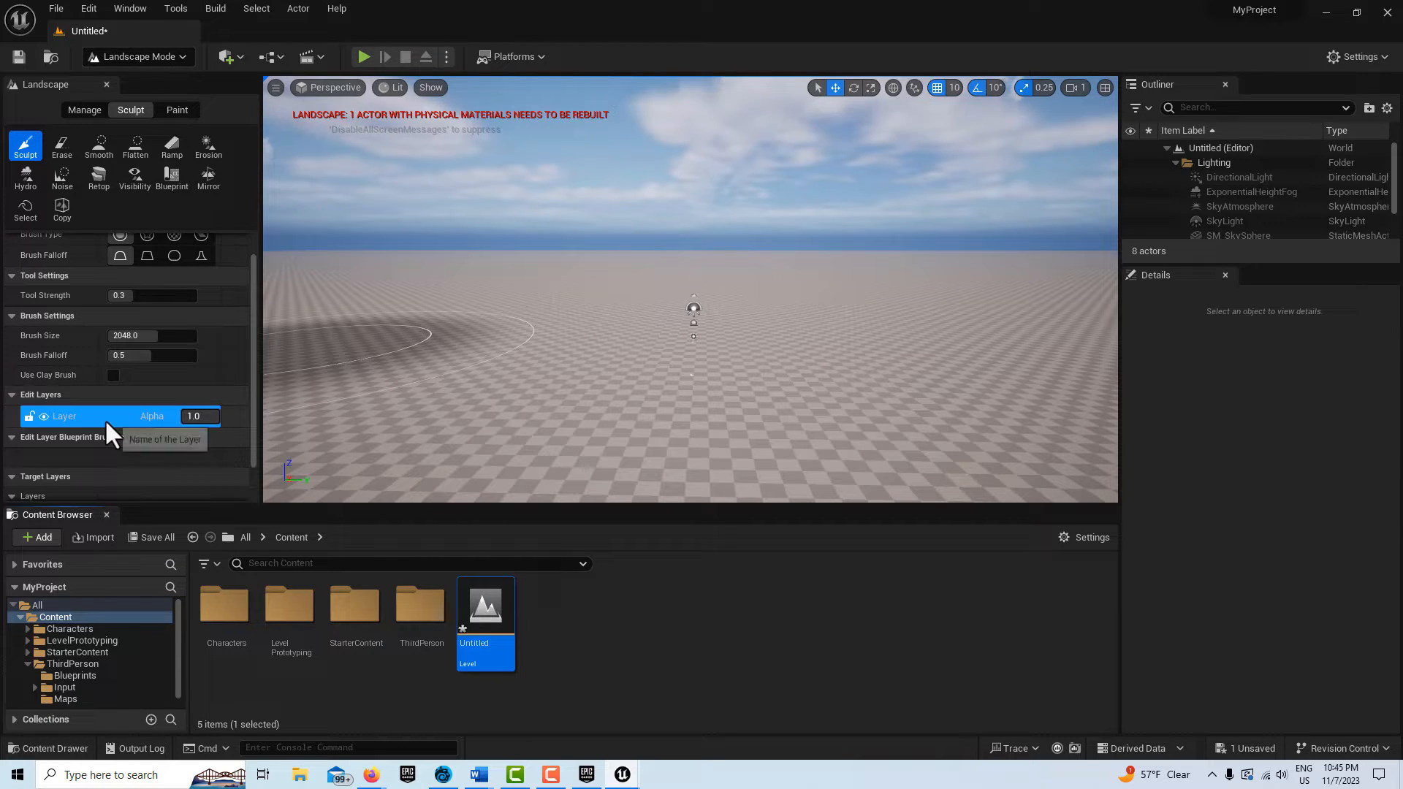
pyautogui.click(177, 58)
pyautogui.click(169, 77)
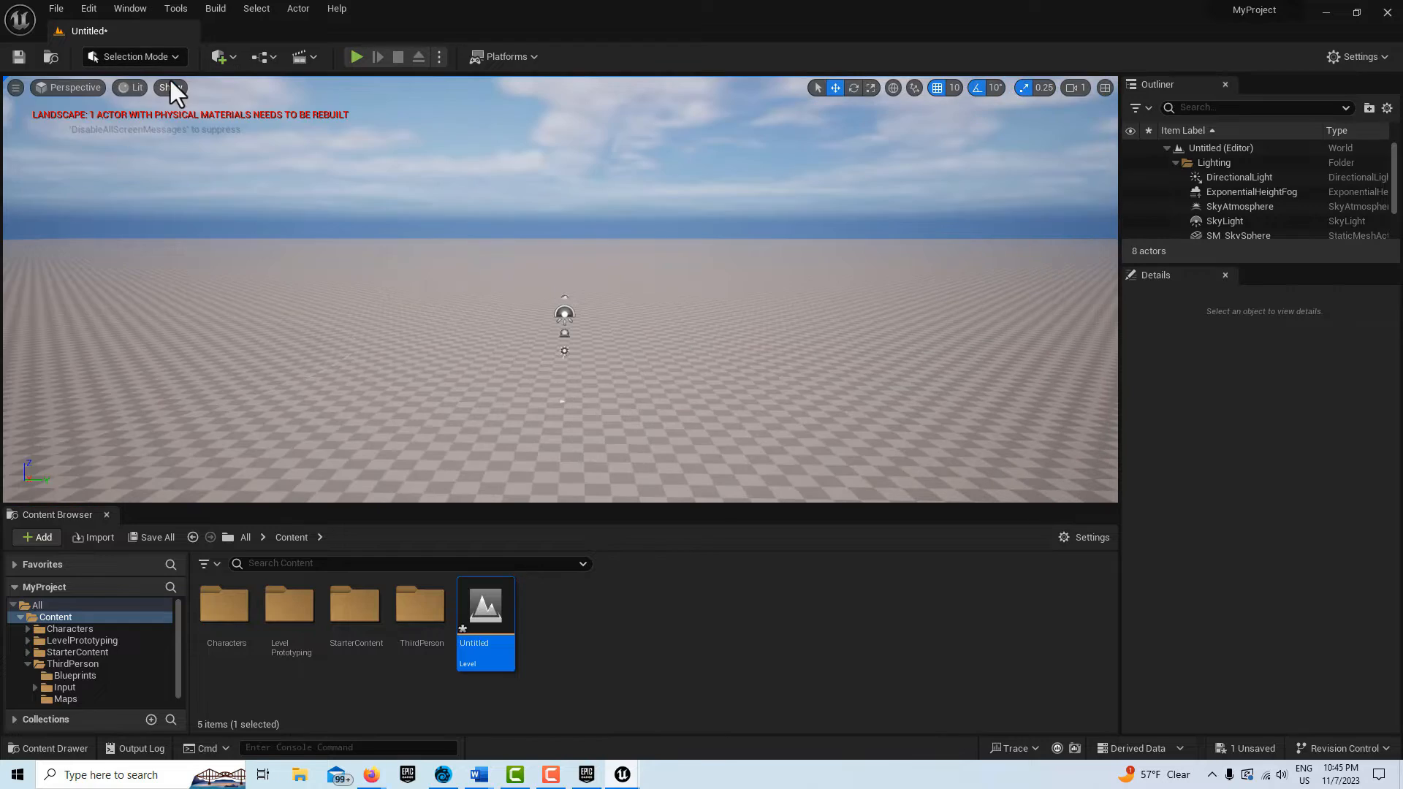
pyautogui.moveTo(673, 367)
pyautogui.mouseDown(button='right')
pyautogui.moveTo(692, 349)
pyautogui.moveTo(663, 361)
pyautogui.moveTo(664, 321)
pyautogui.moveTo(629, 380)
pyautogui.moveTo(658, 351)
pyautogui.moveTo(705, 367)
pyautogui.moveTo(519, 383)
pyautogui.moveTo(661, 357)
pyautogui.mouseUp(button='right')
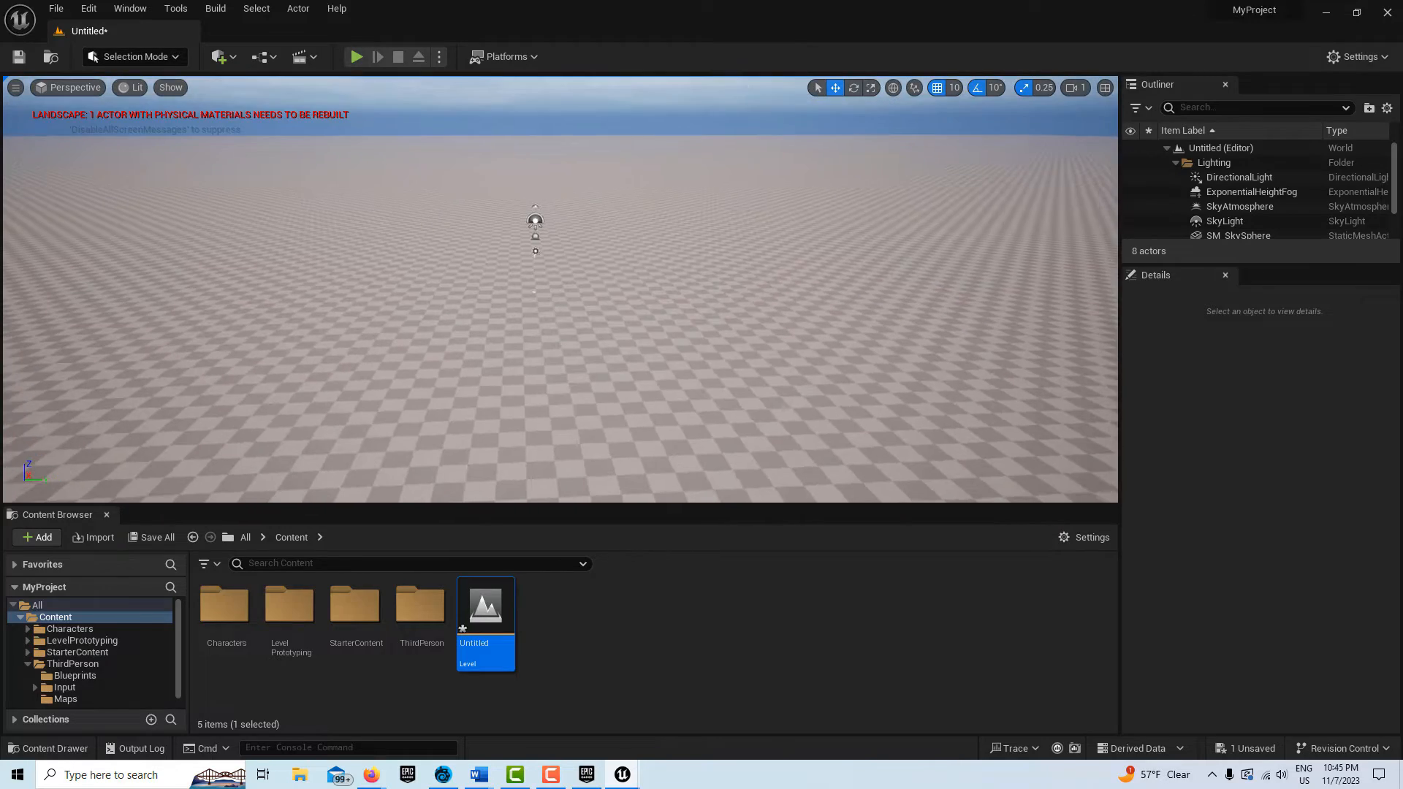
pyautogui.moveTo(926, 334)
pyautogui.mouseDown(button='right')
pyautogui.moveTo(926, 314)
pyautogui.moveTo(926, 344)
pyautogui.moveTo(965, 340)
pyautogui.moveTo(891, 336)
pyautogui.moveTo(943, 343)
pyautogui.mouseUp(button='right')
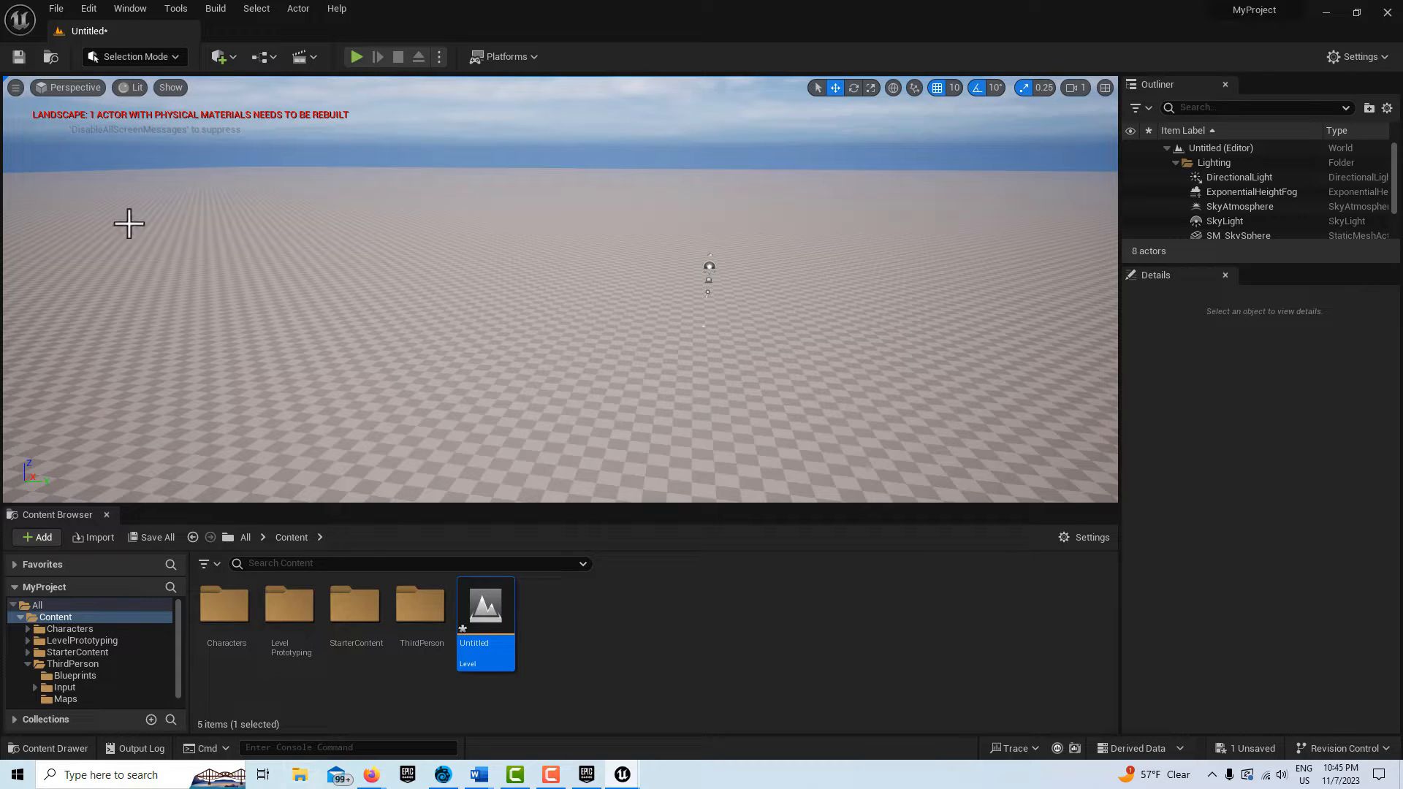
# Run the console command DisableAllScreenMessages to suppress the on-screen warnings
pyautogui.click(358, 747)
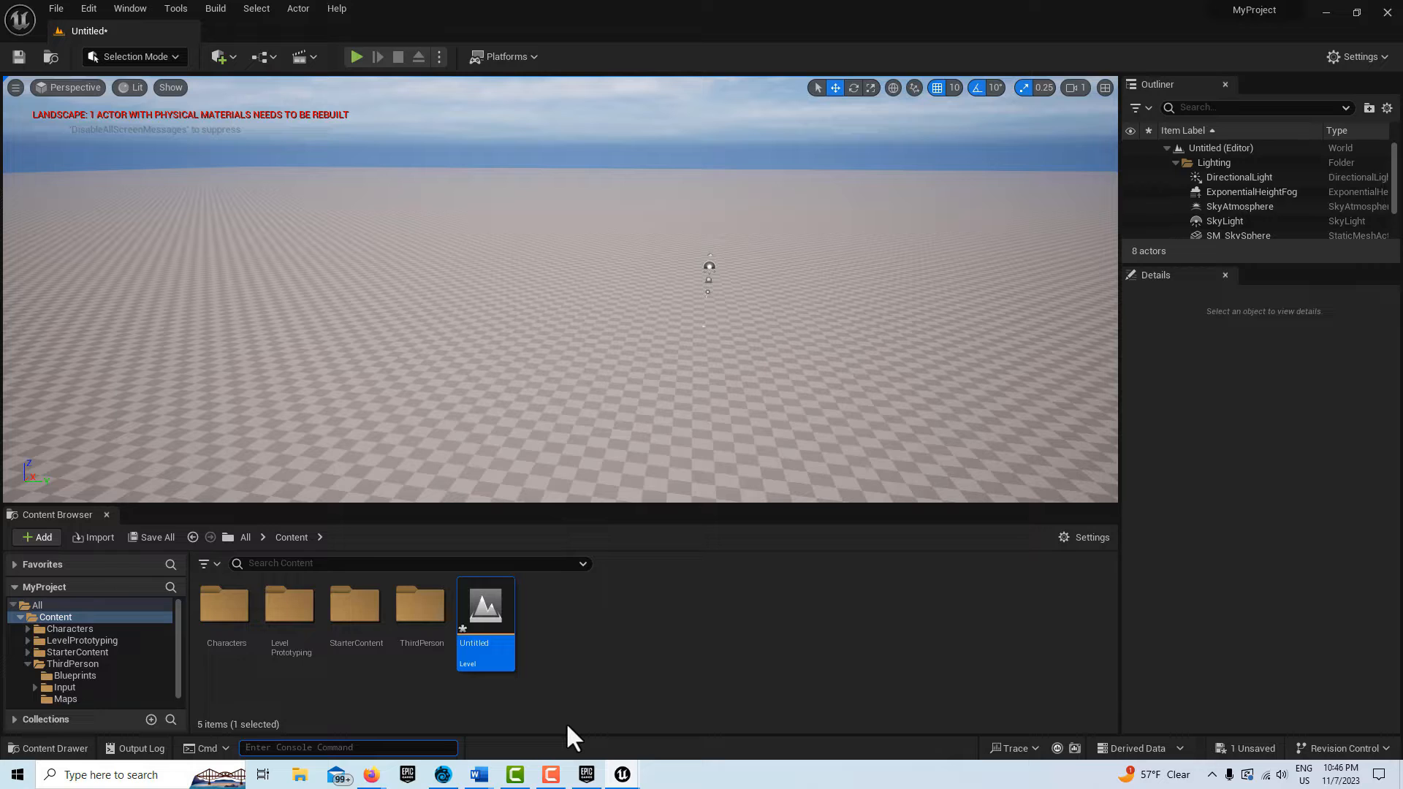
pyautogui.write('Disable')
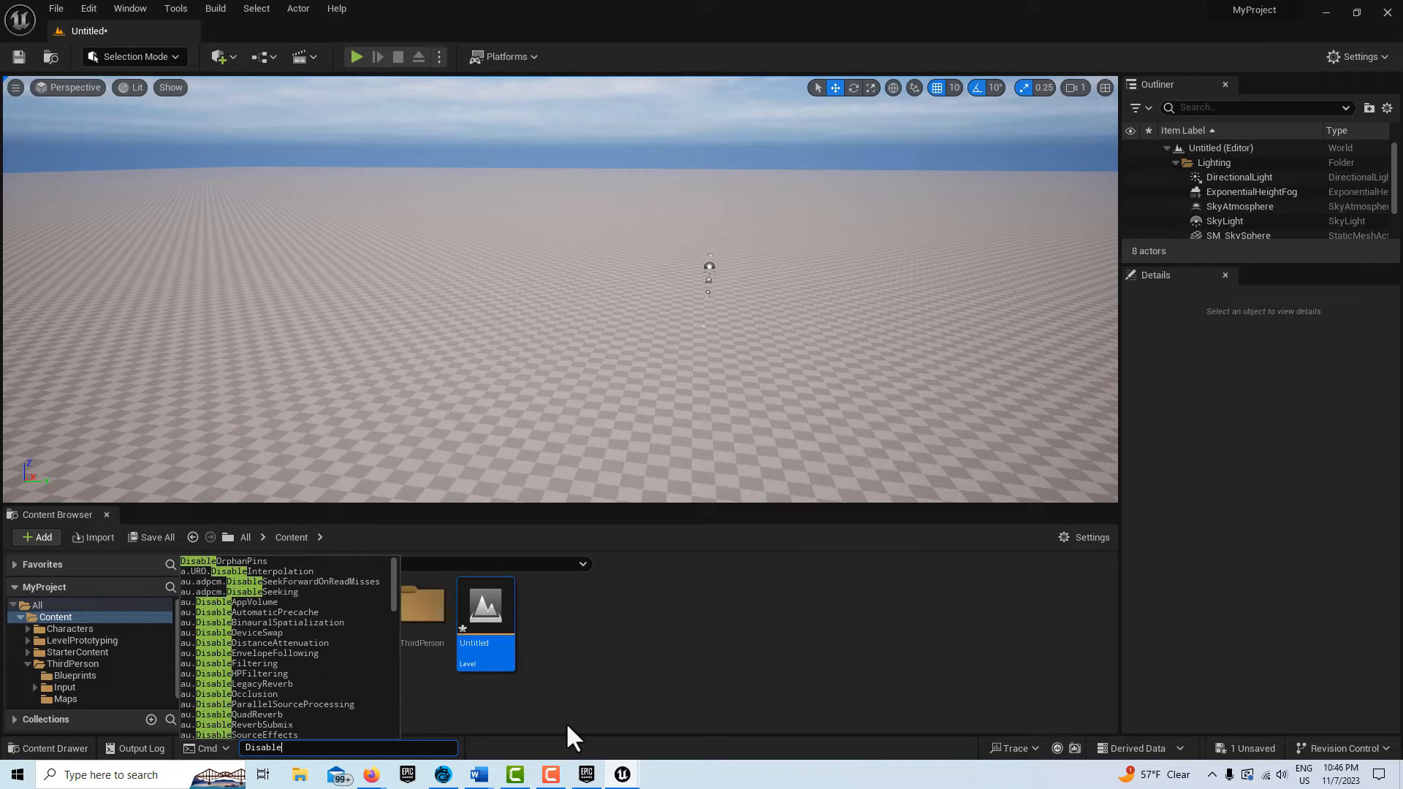
pyautogui.write('ALlSCre')
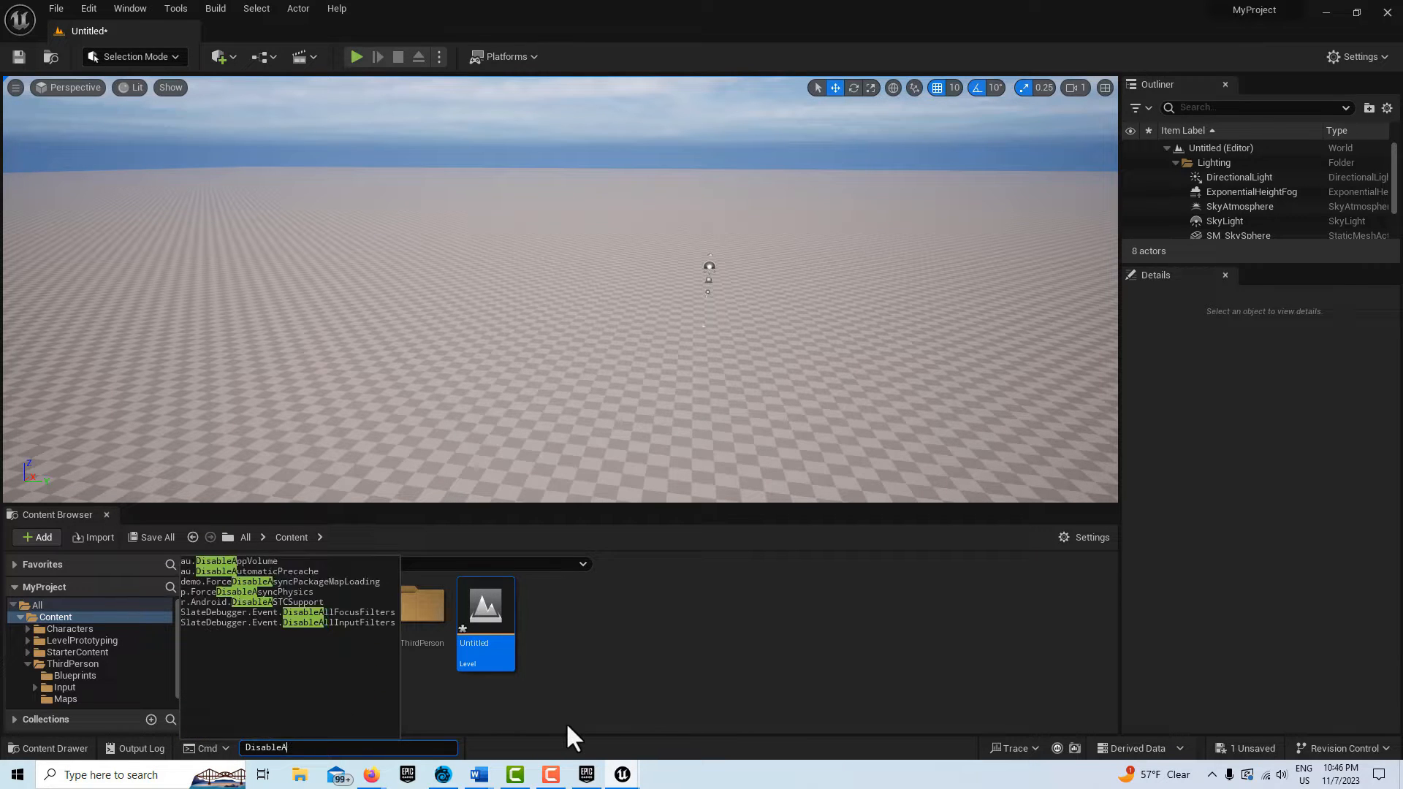
pyautogui.press('BackSpace')
pyautogui.press('BackSpace')
pyautogui.write('creen')
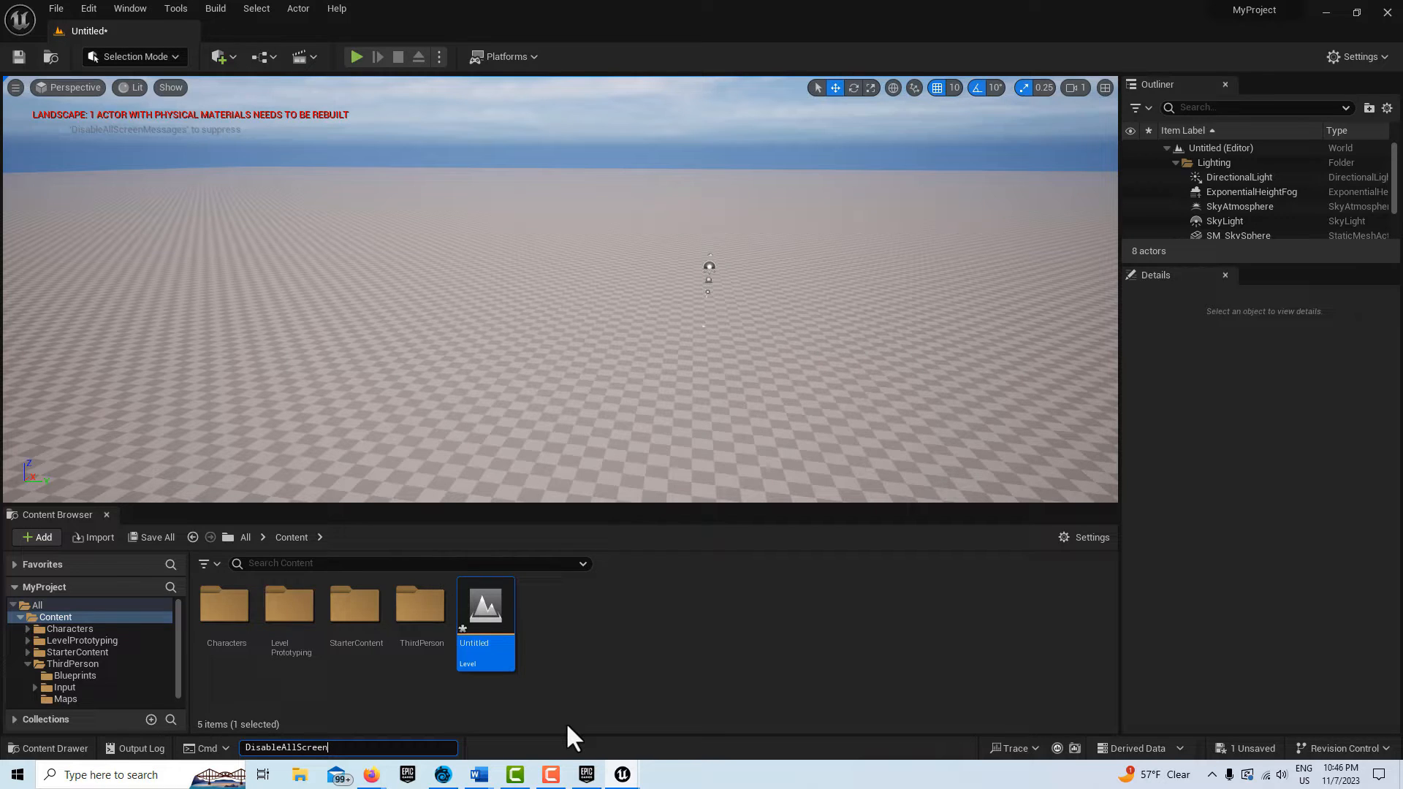
pyautogui.write('Messages')
pyautogui.press('Return')
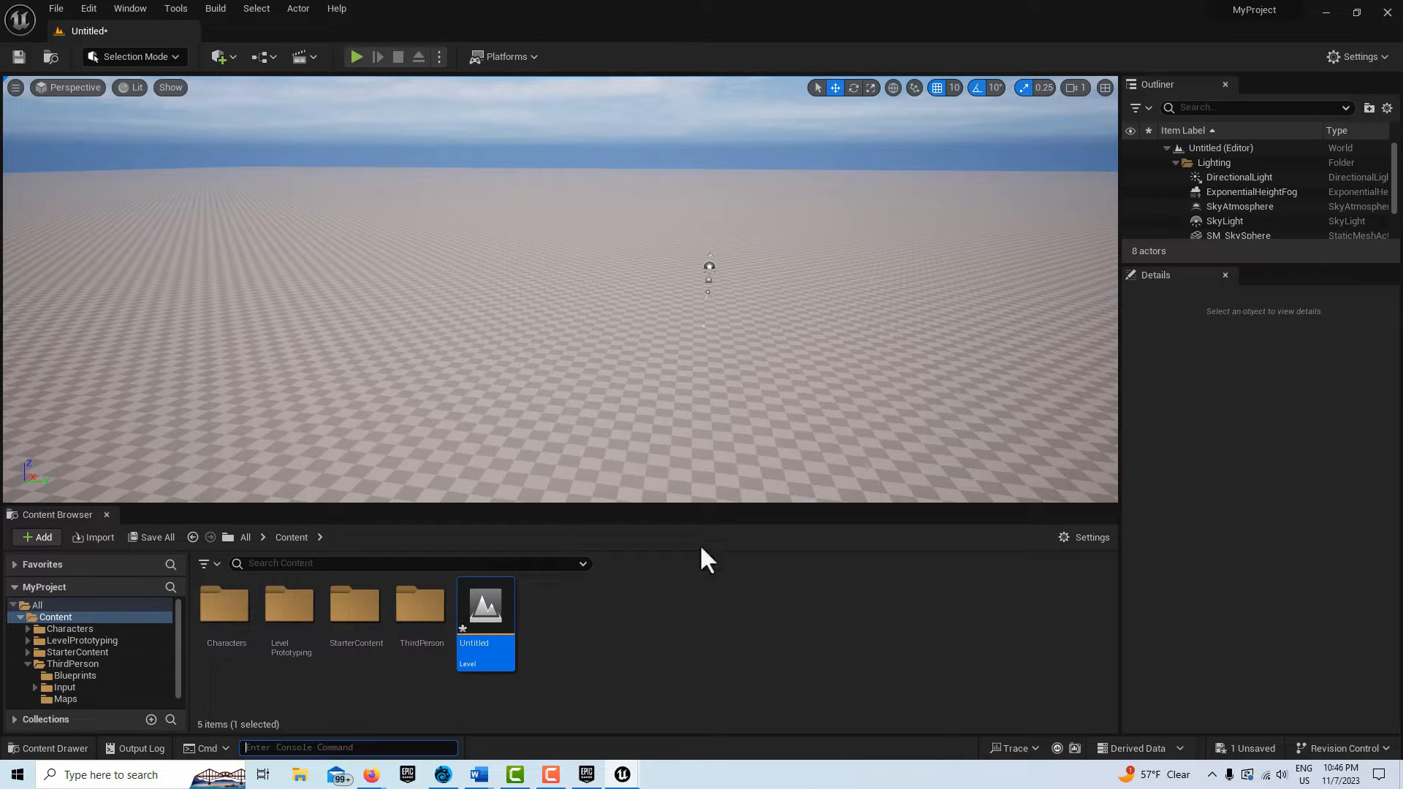
# Enlarge the Content Browser area and check the Output Log, docking it briefly and closing it again
pyautogui.moveTo(632, 506); pyautogui.dragTo(626, 427)
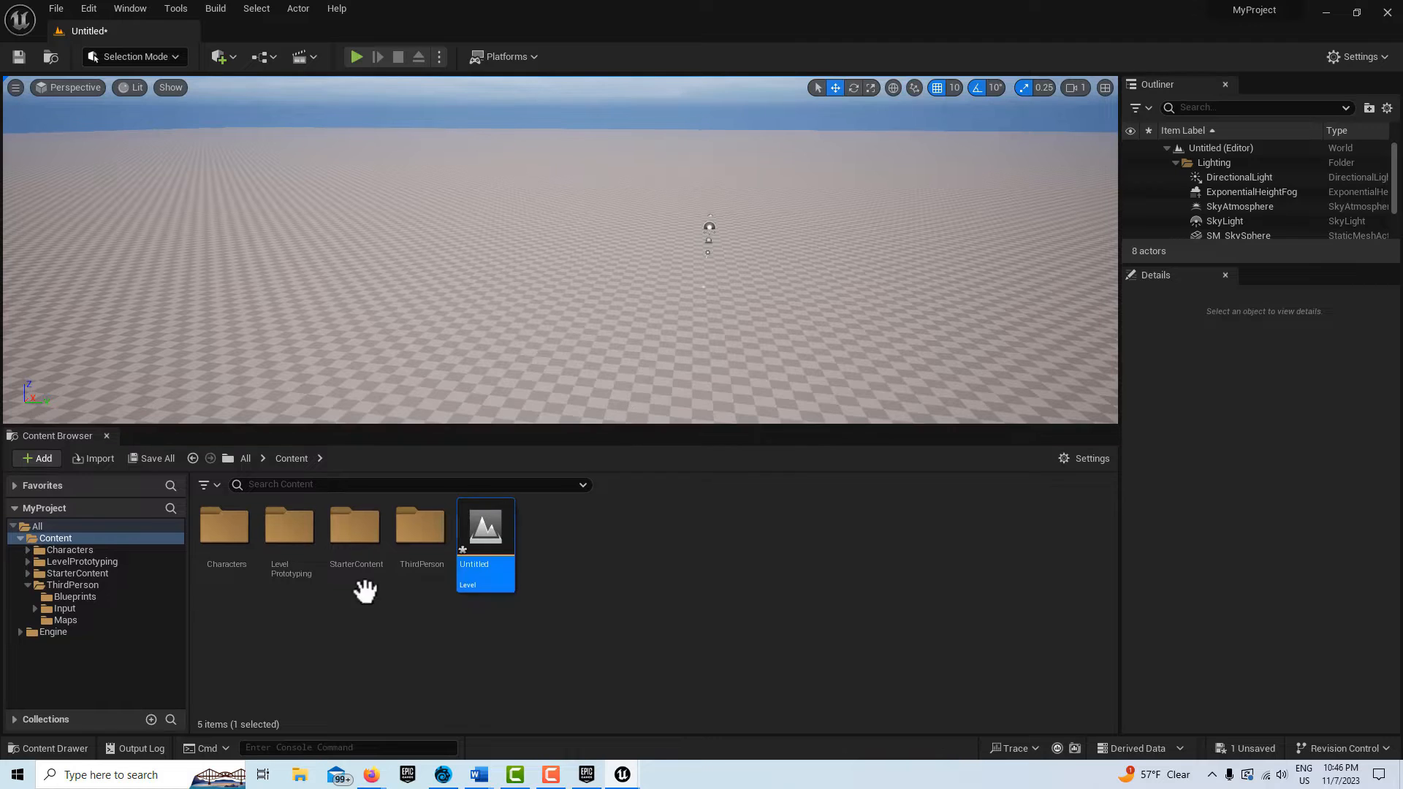
pyautogui.click(125, 746)
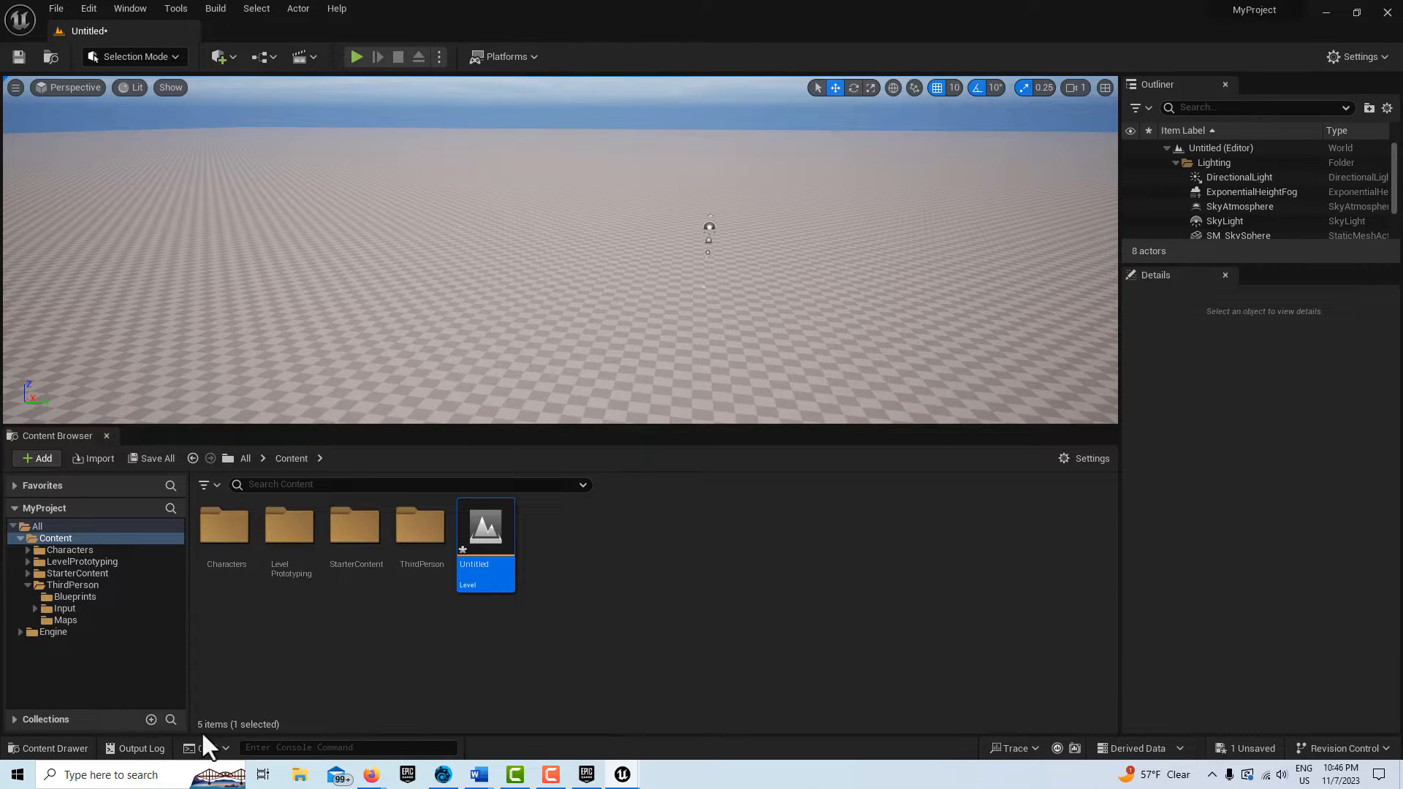
pyautogui.moveTo(198, 708); pyautogui.dragTo(222, 489)
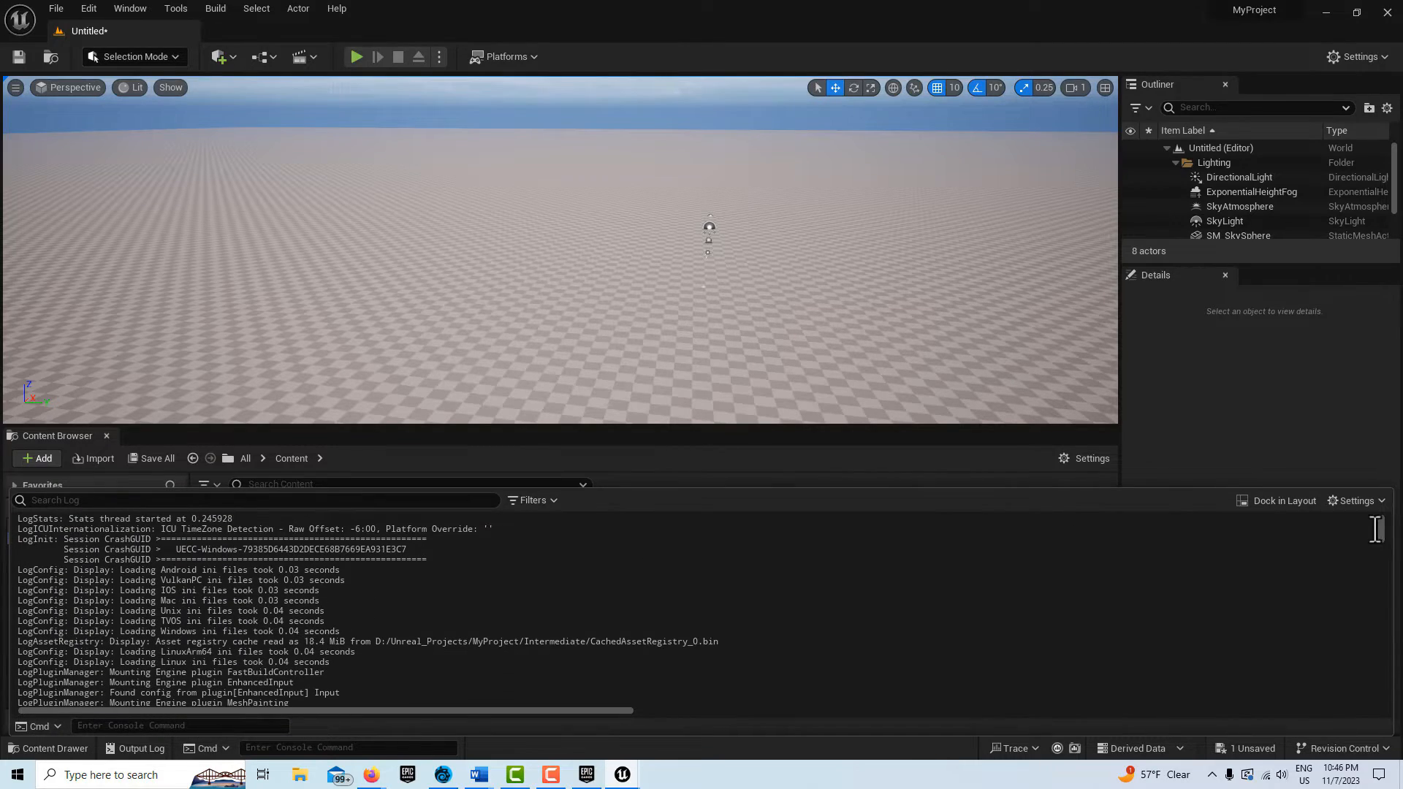
pyautogui.moveTo(1378, 525); pyautogui.dragTo(1378, 617)
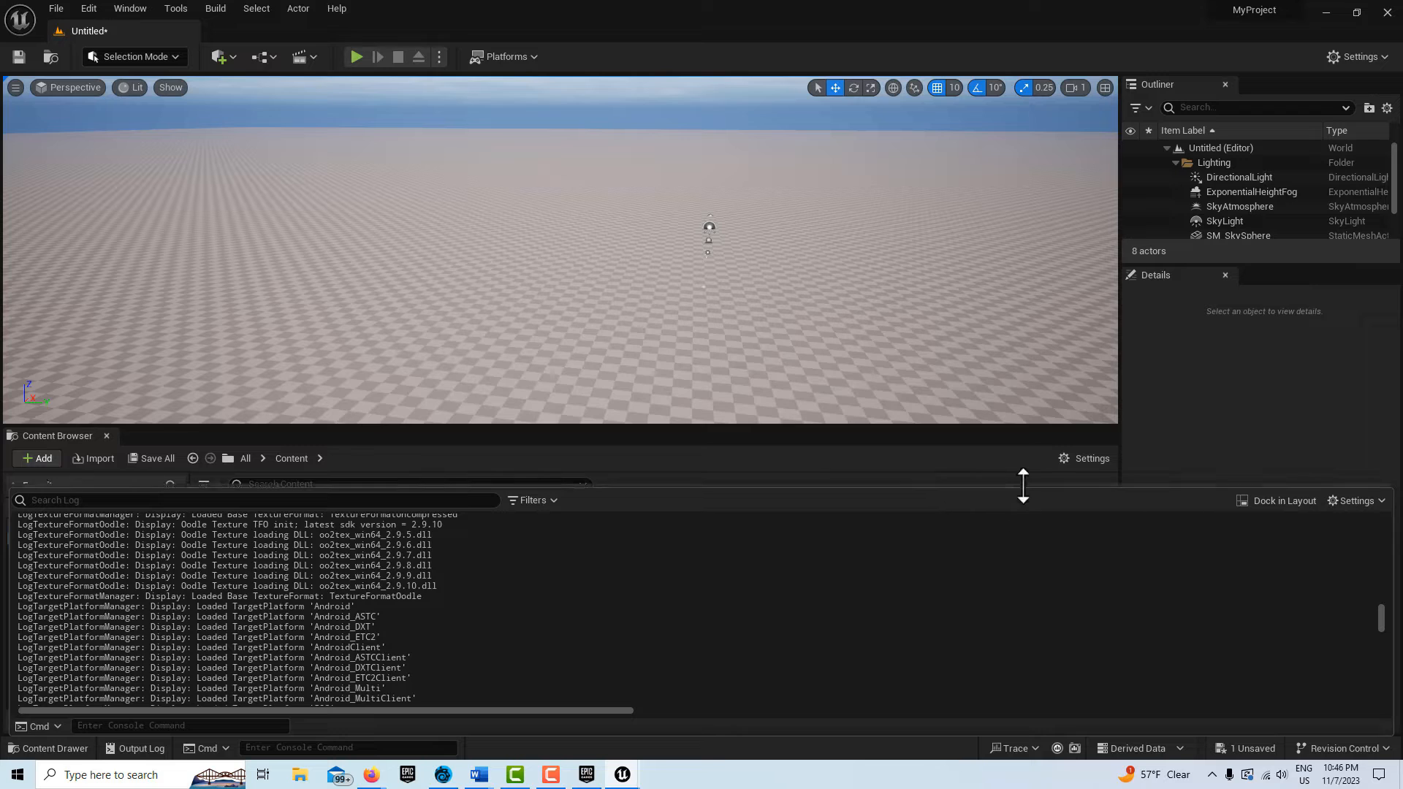
pyautogui.click(1310, 500)
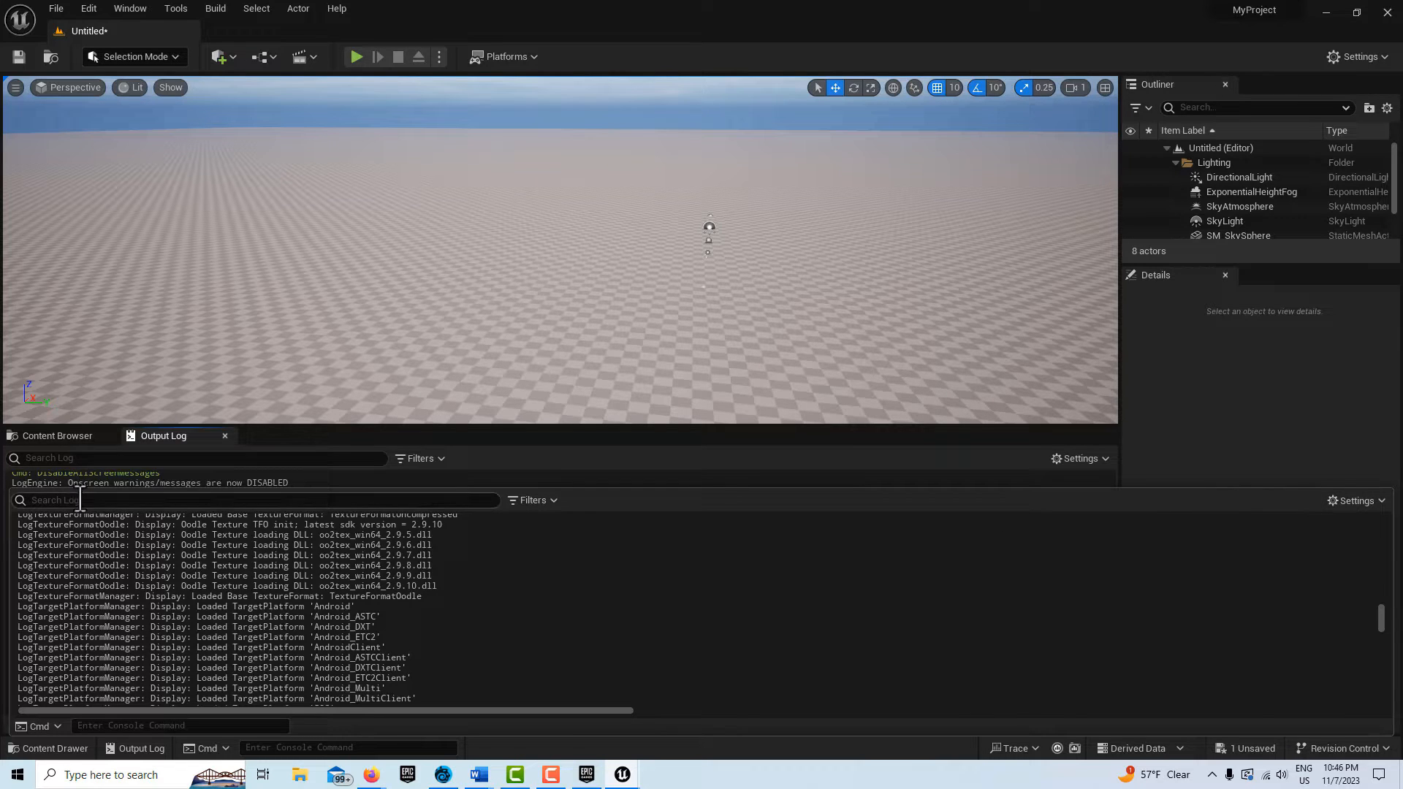
pyautogui.click(225, 436)
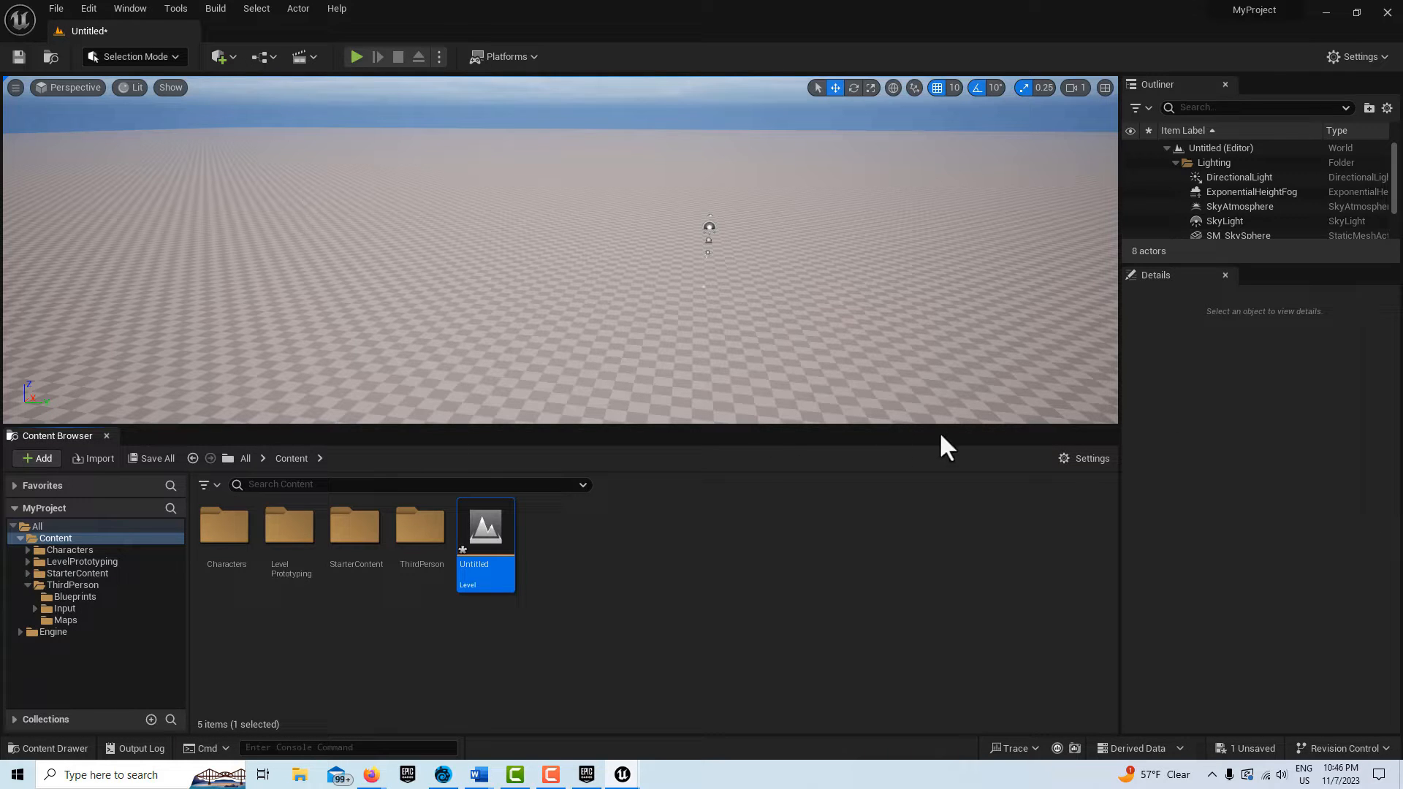
# Enlarge the Outliner, select the Landscape actor and disable its Dynamic Shadow, filtering the details by "dy"
pyautogui.moveTo(1295, 264); pyautogui.dragTo(1275, 325)
pyautogui.click(1260, 267)
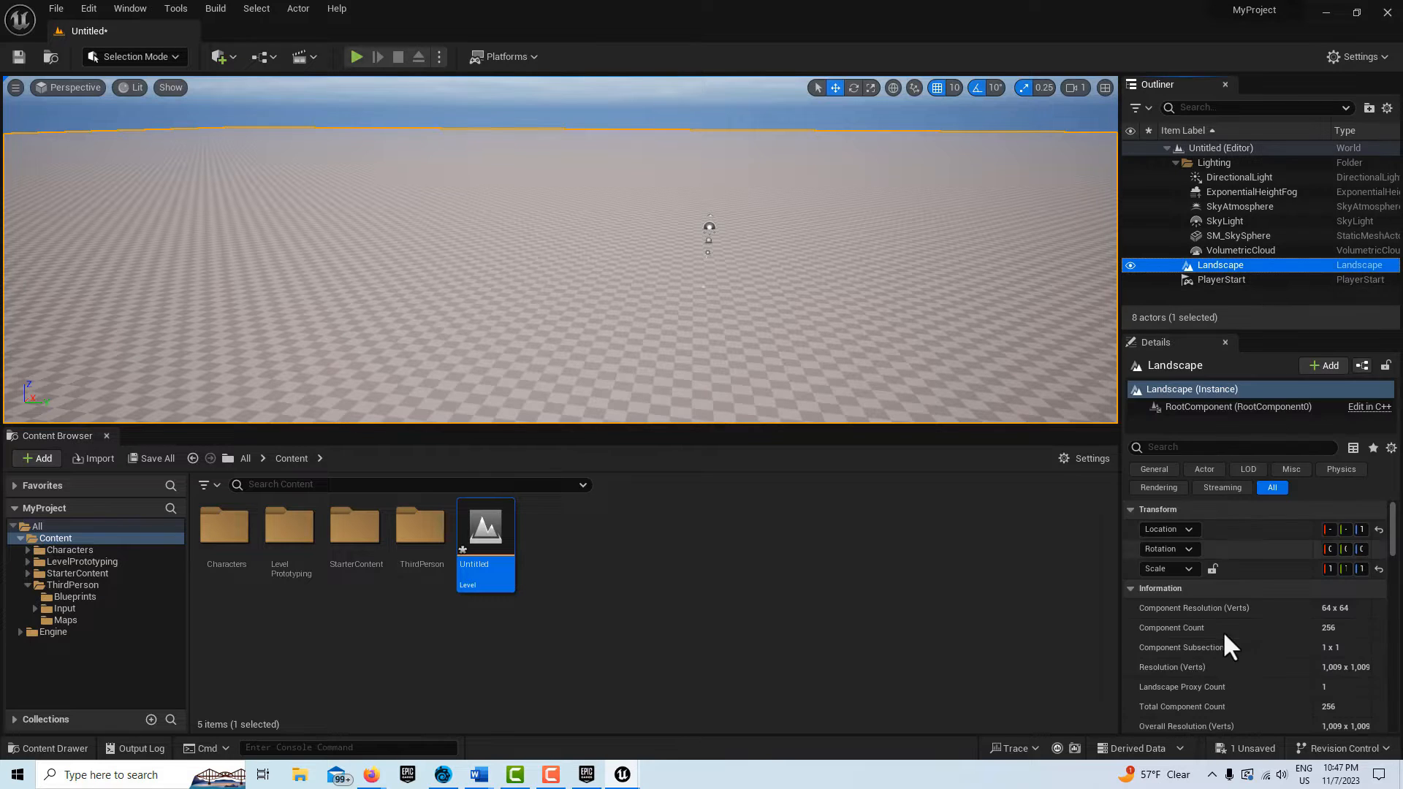
pyautogui.scroll(-8, 1216, 606)
pyautogui.scroll(-10, 1214, 607)
pyautogui.scroll(3, 1213, 614)
pyautogui.click(1185, 448)
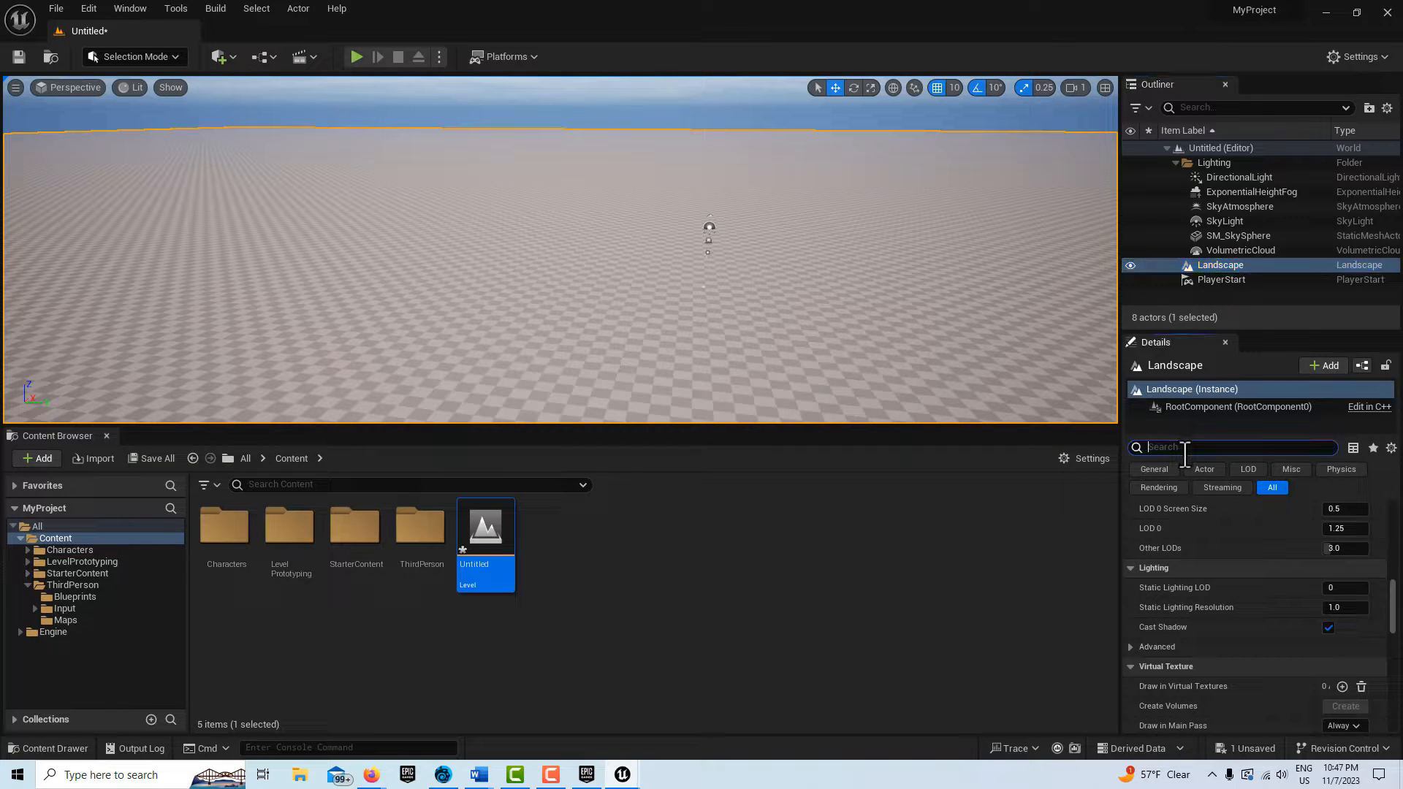
pyautogui.write('dy')
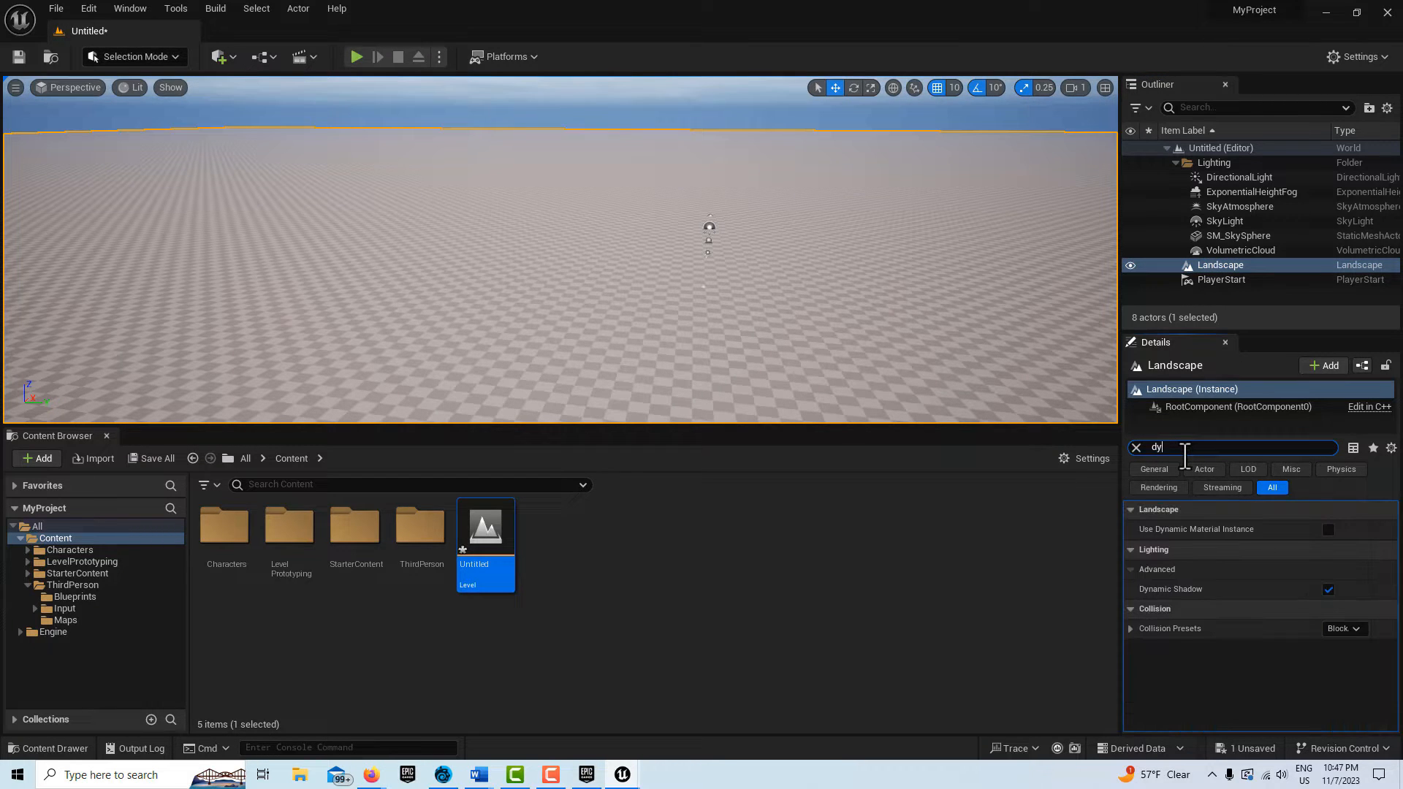
pyautogui.click(1328, 590)
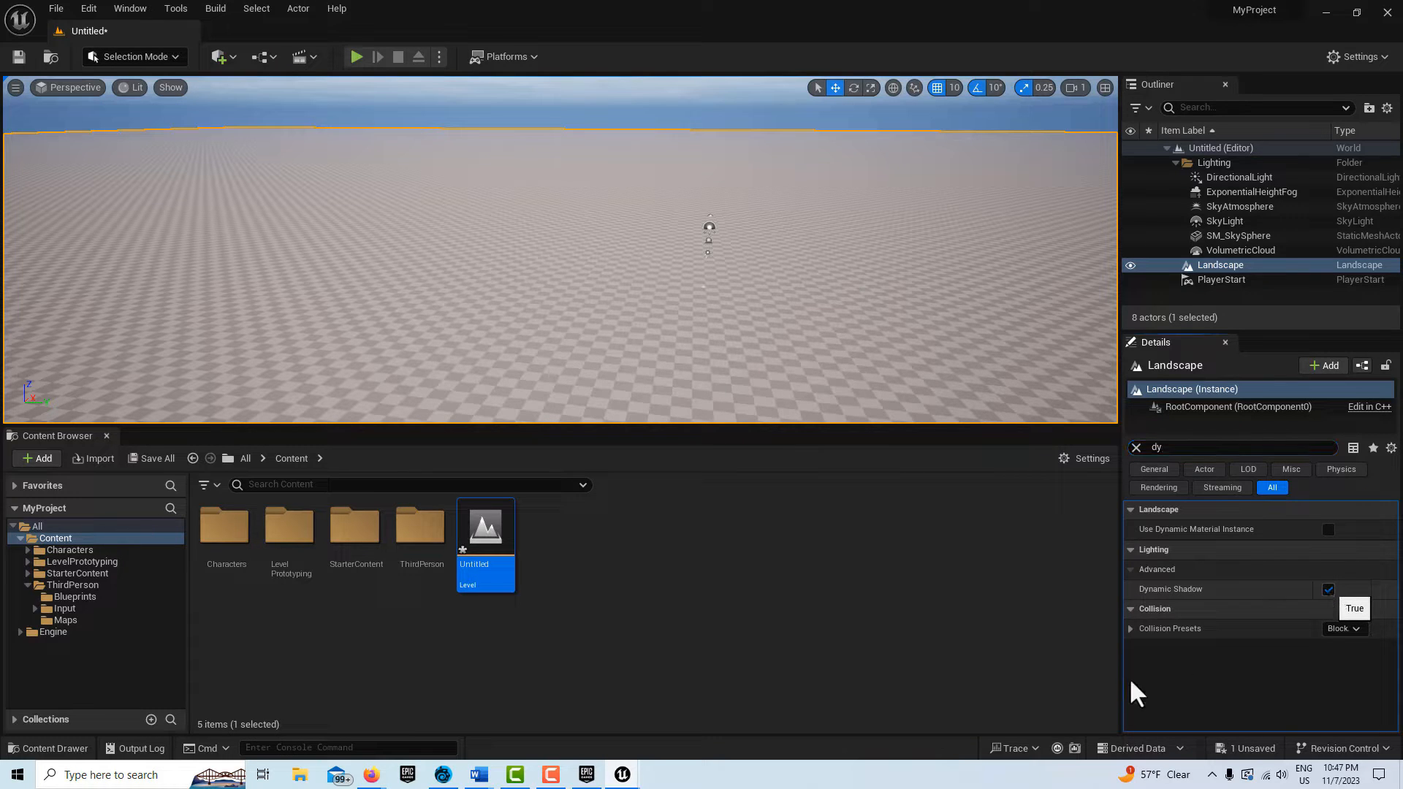
# Save the level and clear the property filter in the Landscape actor's details
pyautogui.click(19, 56)
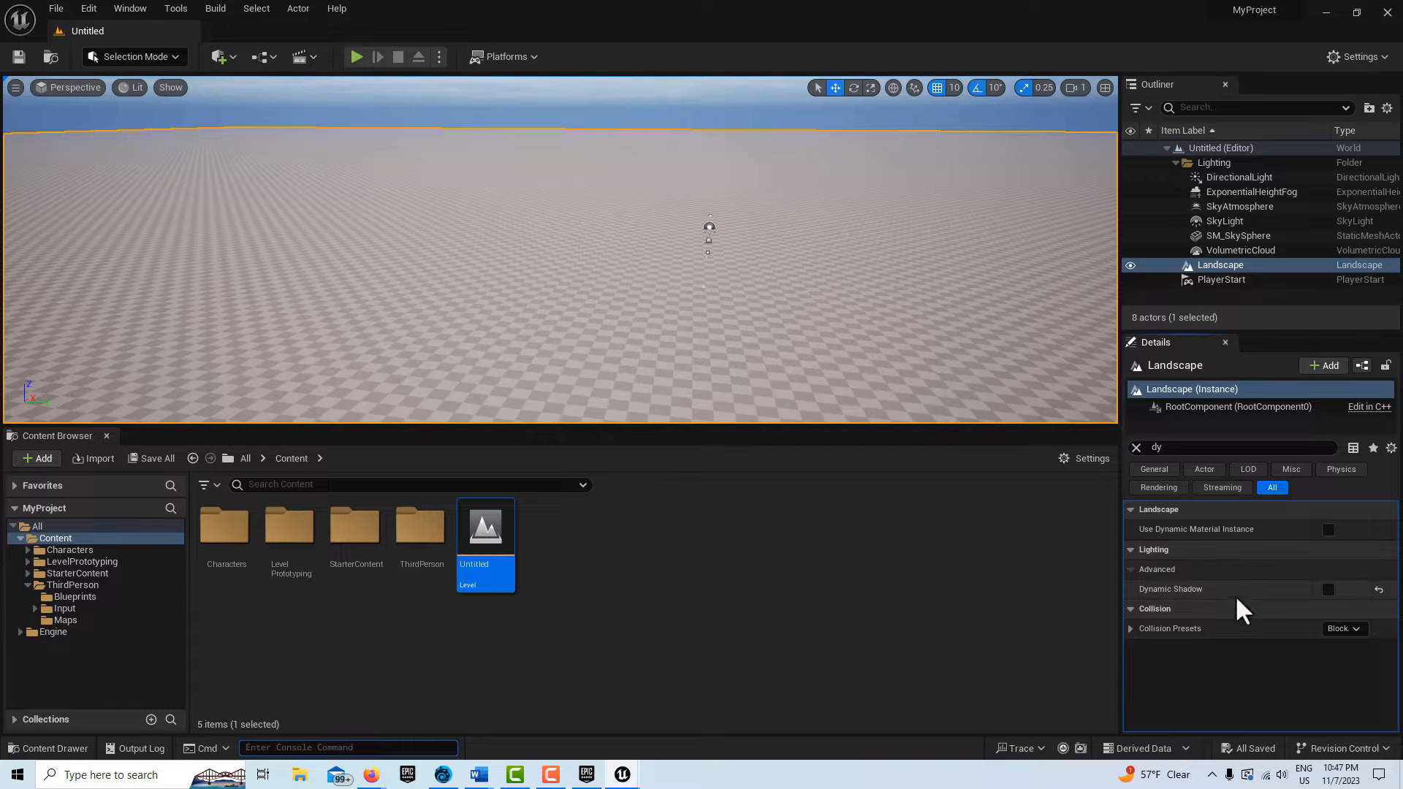
pyautogui.click(1177, 447)
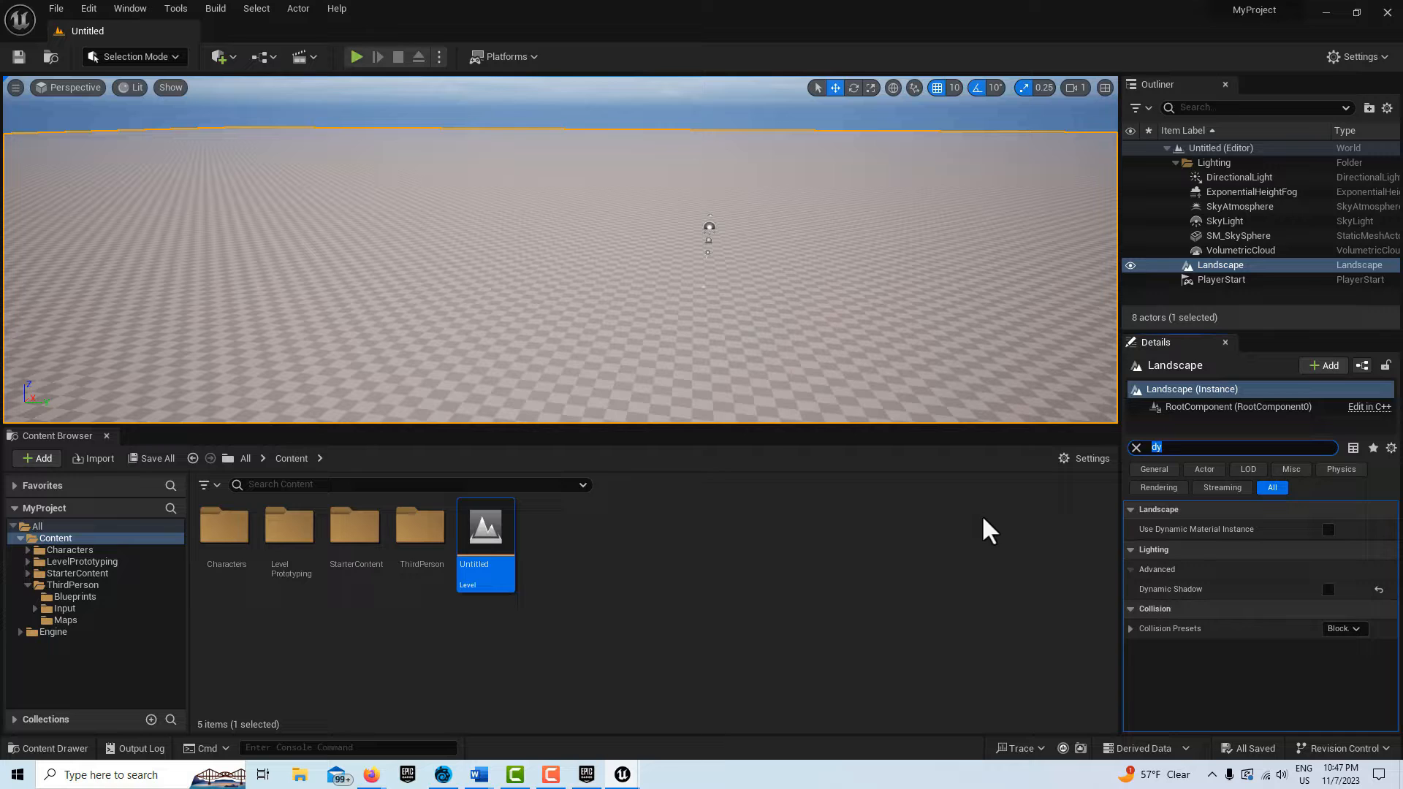
pyautogui.press('BackSpace')
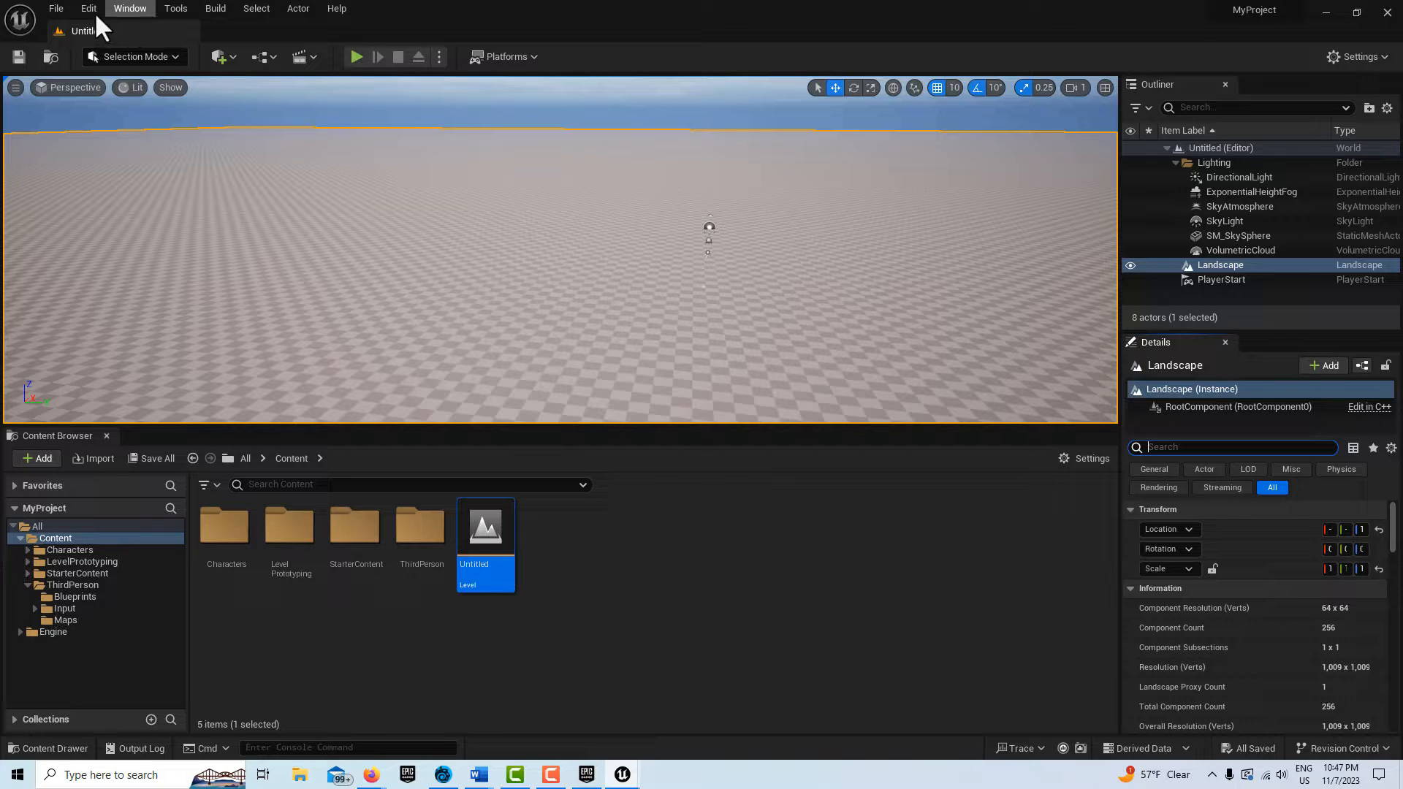
# Open Quixel Bridge and select a Wild Grass surface from the Surfaces > Grass > Wild category
pyautogui.click(223, 58)
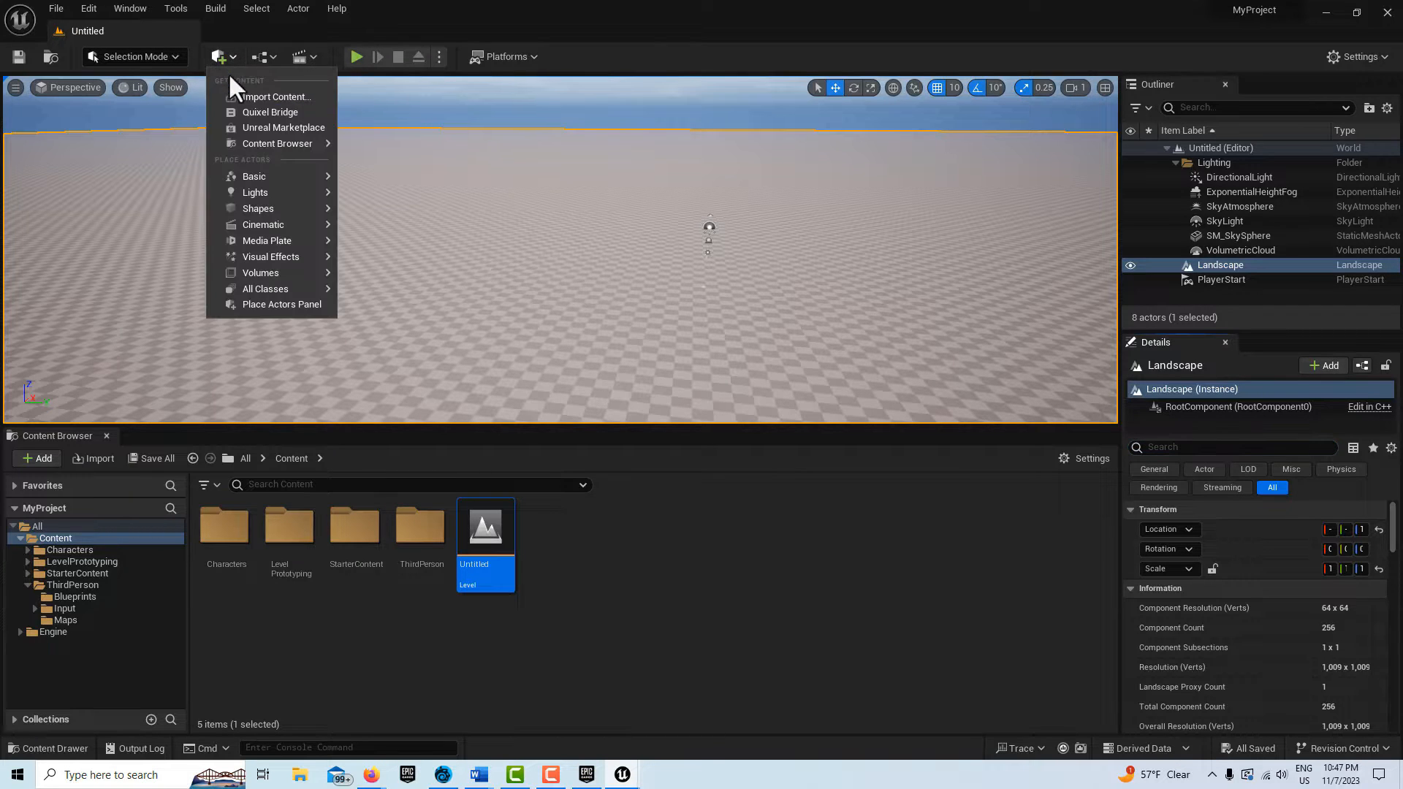
pyautogui.click(268, 113)
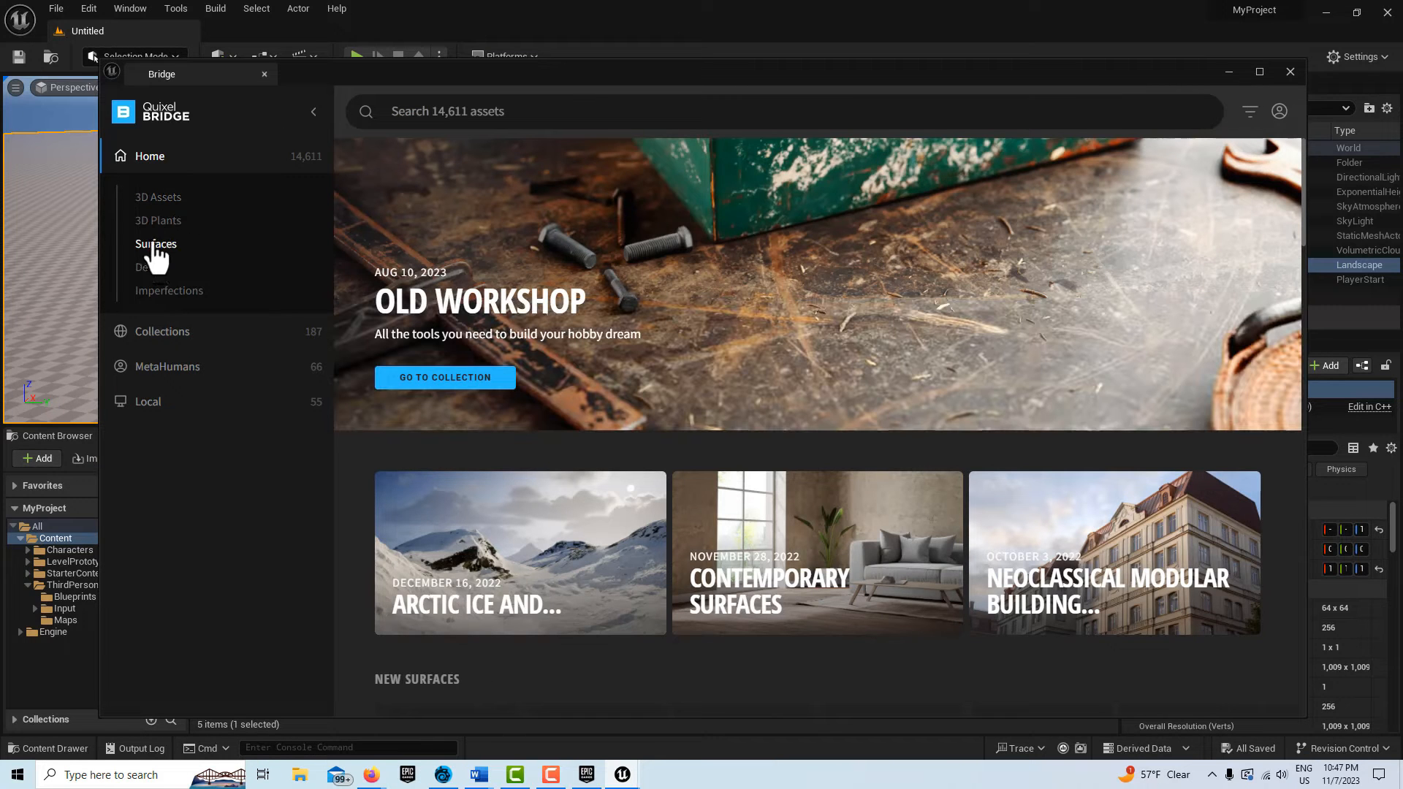
pyautogui.click(155, 244)
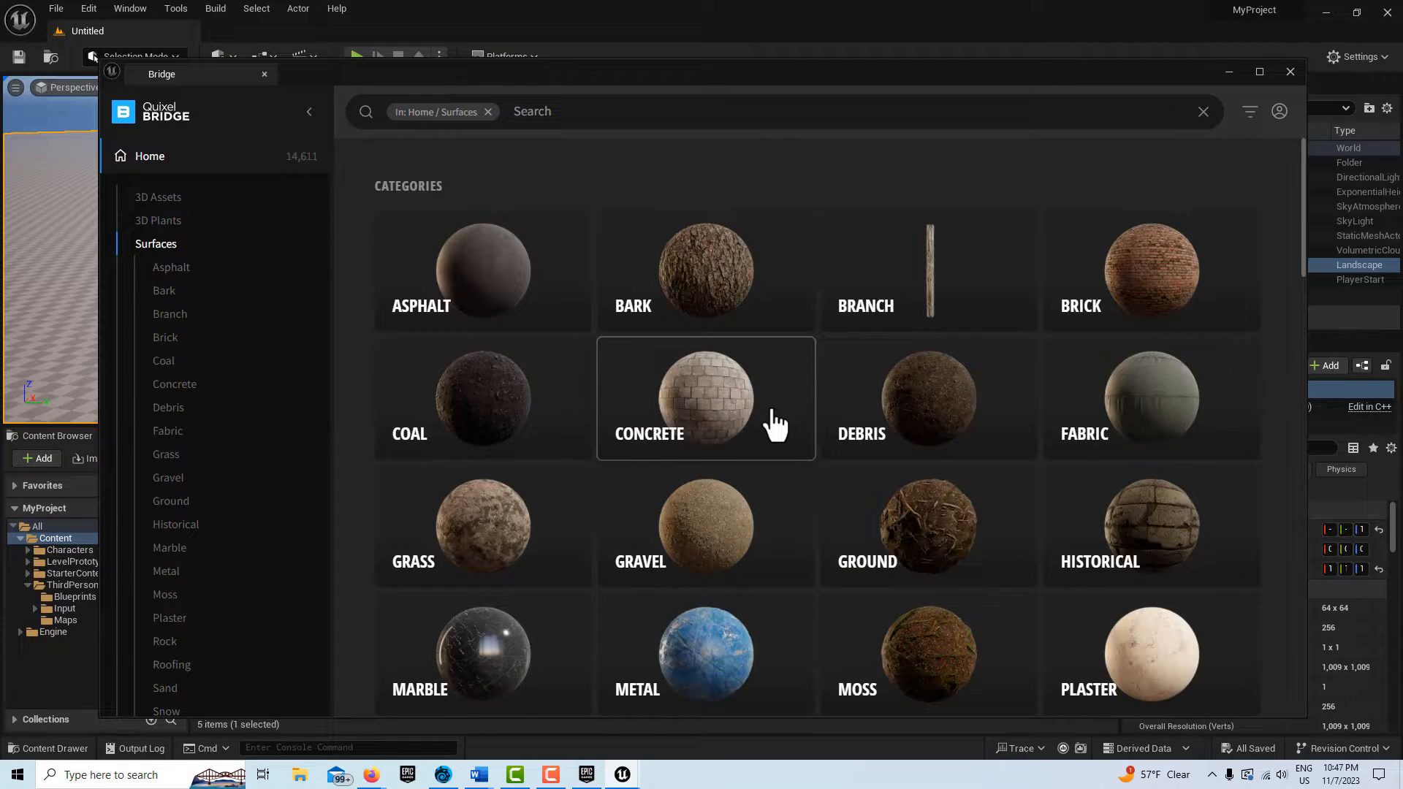
pyautogui.scroll(-4, 774, 424)
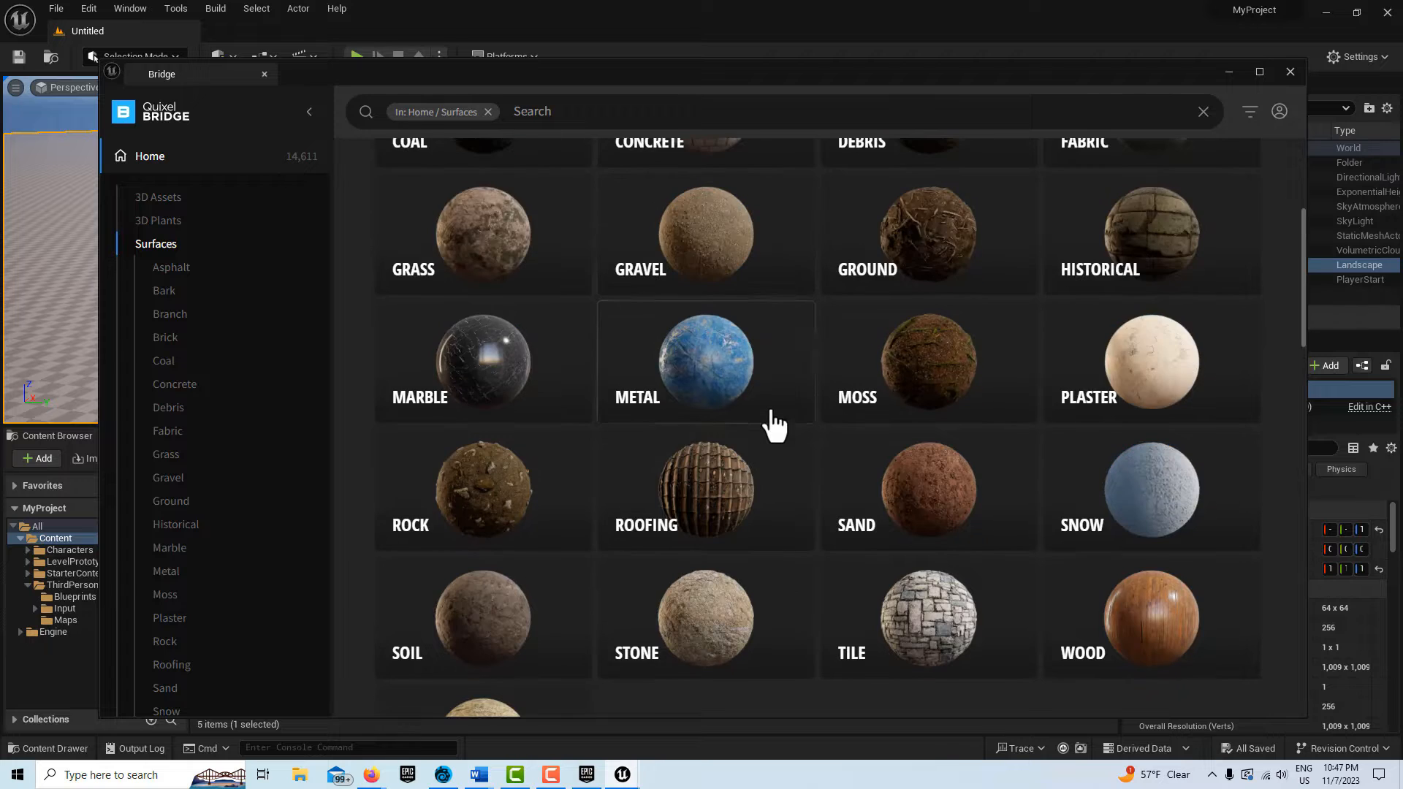
pyautogui.scroll(2, 775, 424)
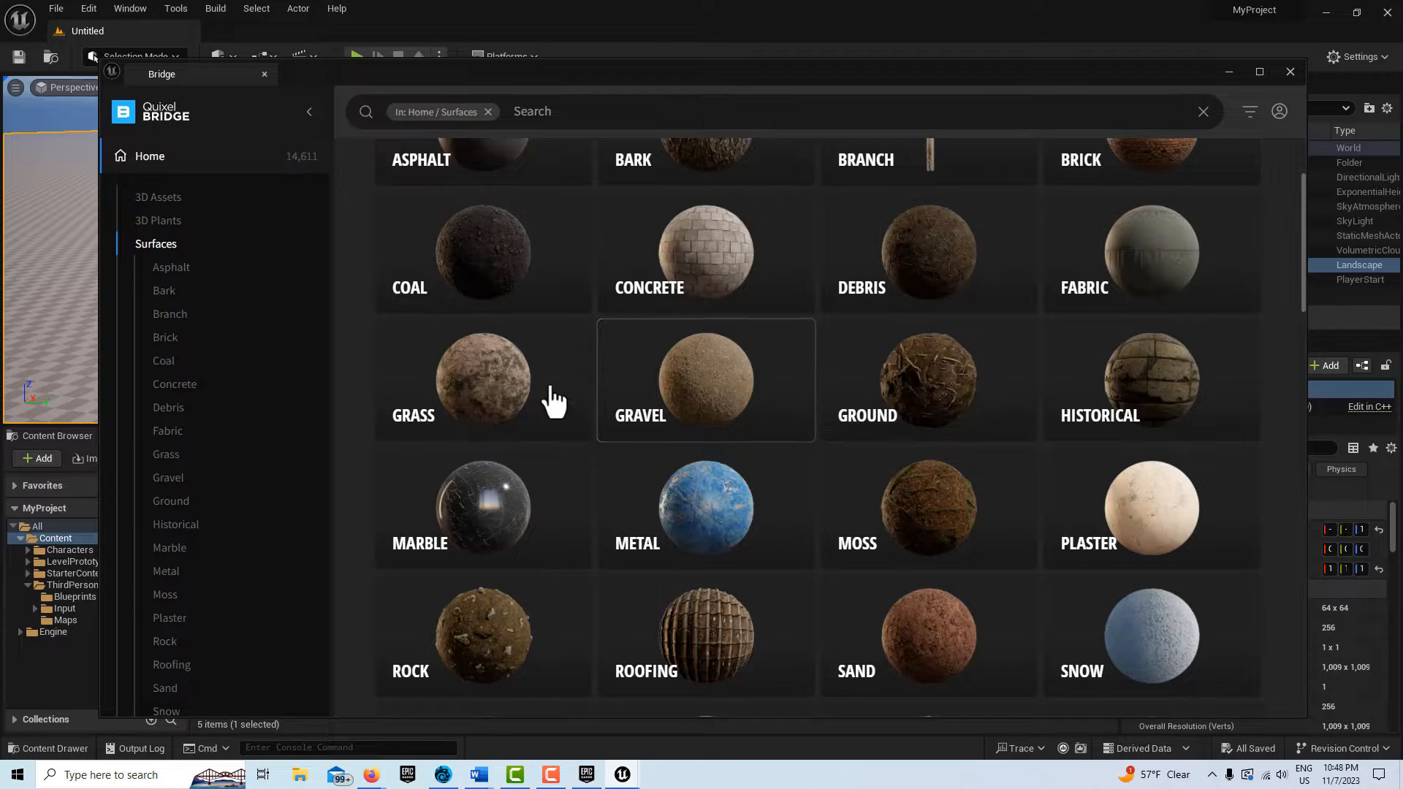
pyautogui.click(511, 398)
pyautogui.scroll(-1, 1034, 439)
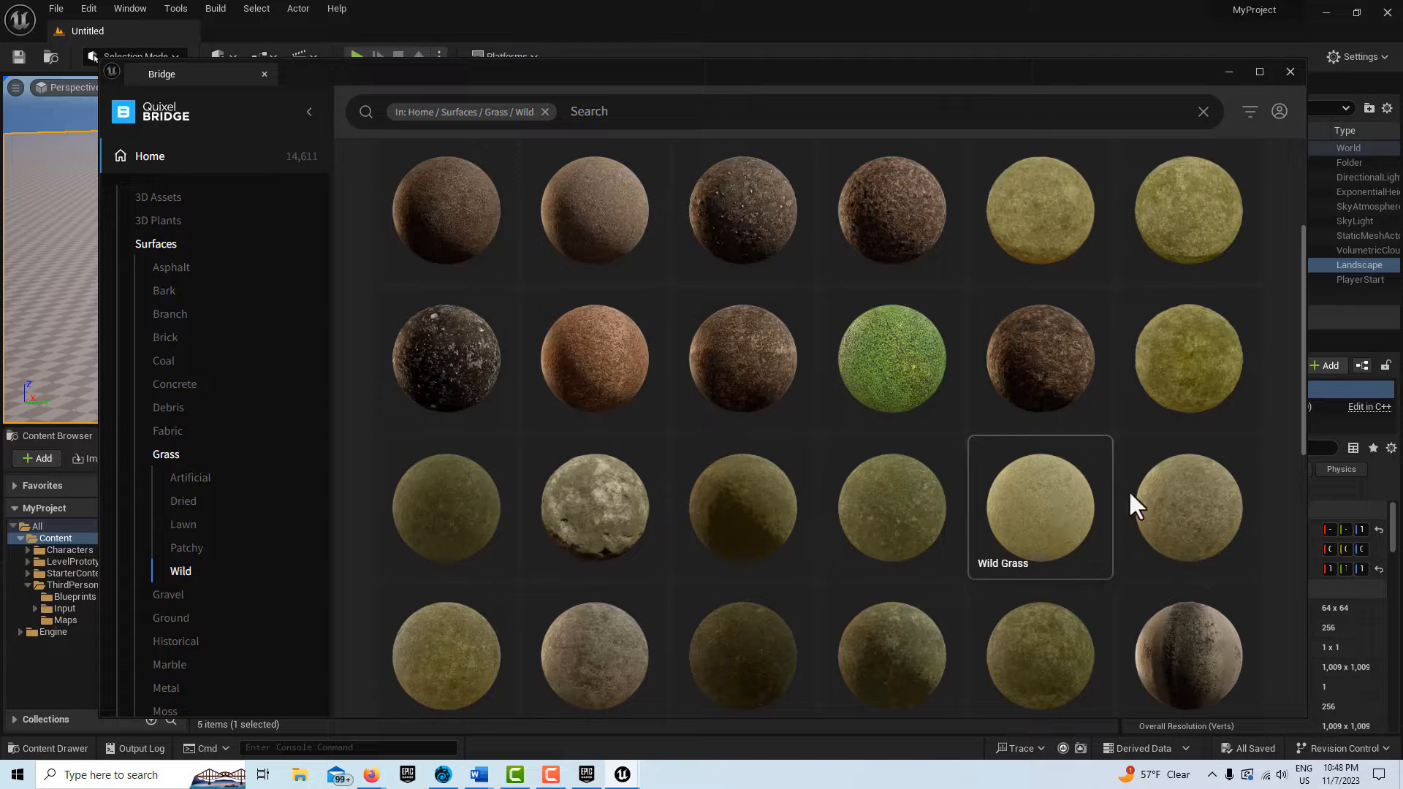
pyautogui.click(1043, 490)
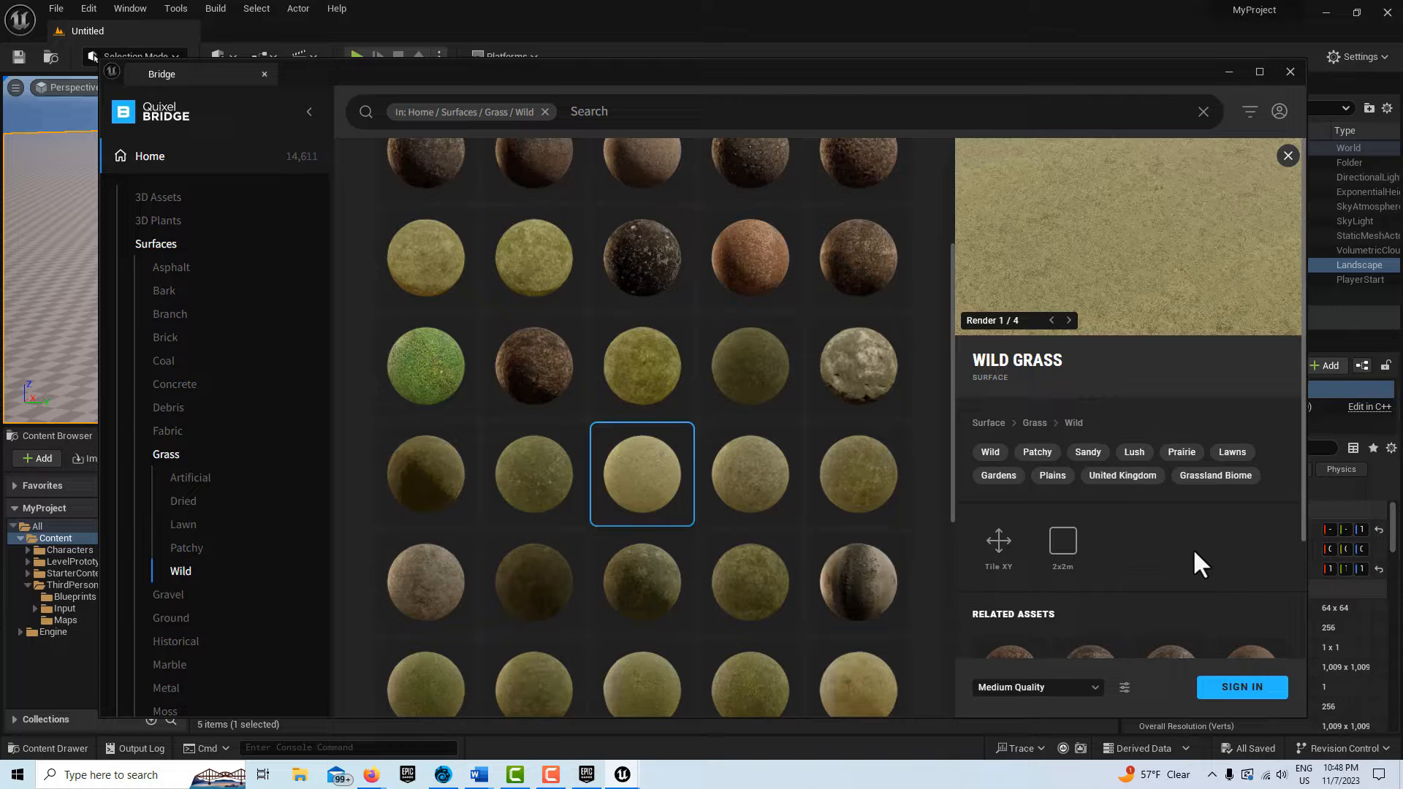
# Sign in to Quixel Bridge with the Epic Games account's e-mail address and security code
pyautogui.click(1235, 687)
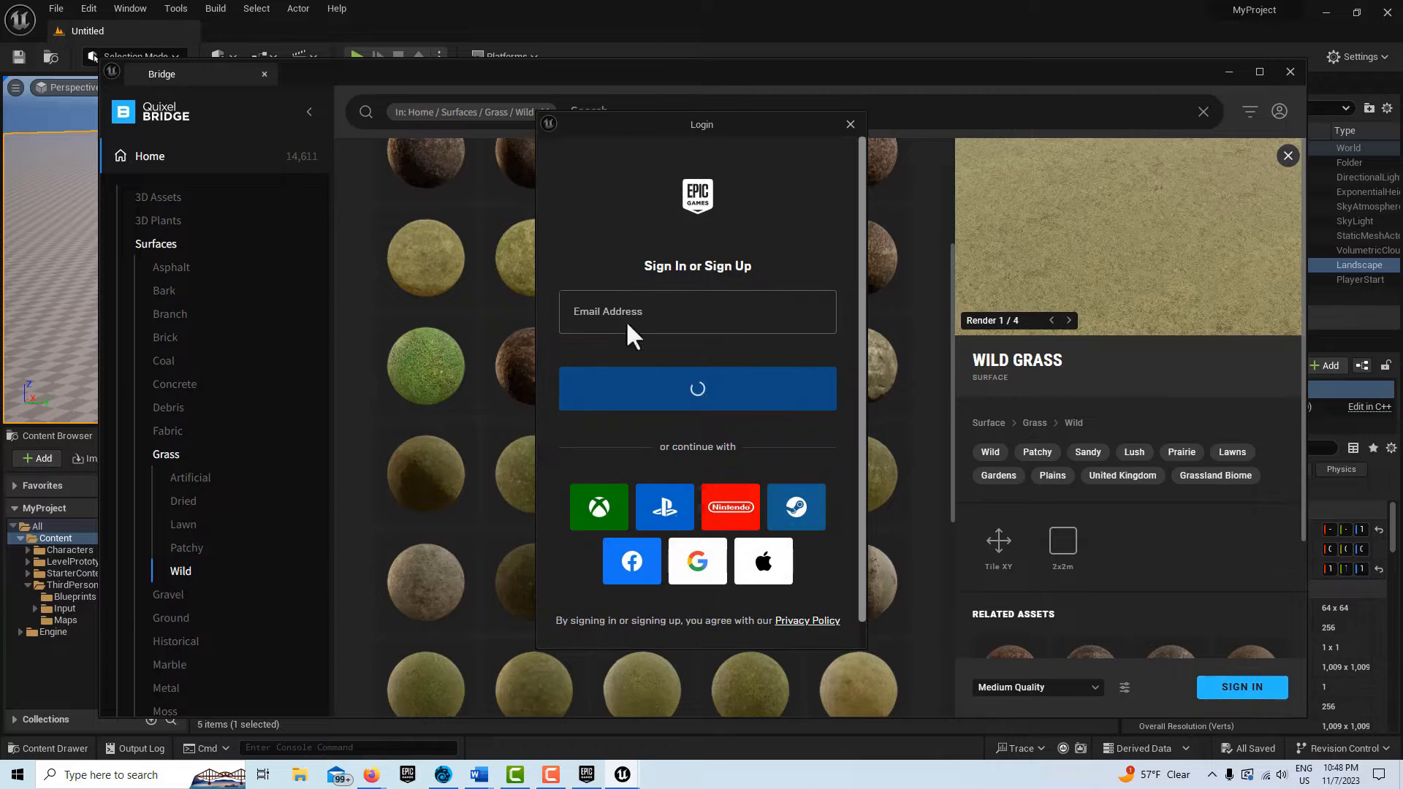
pyautogui.click(632, 323)
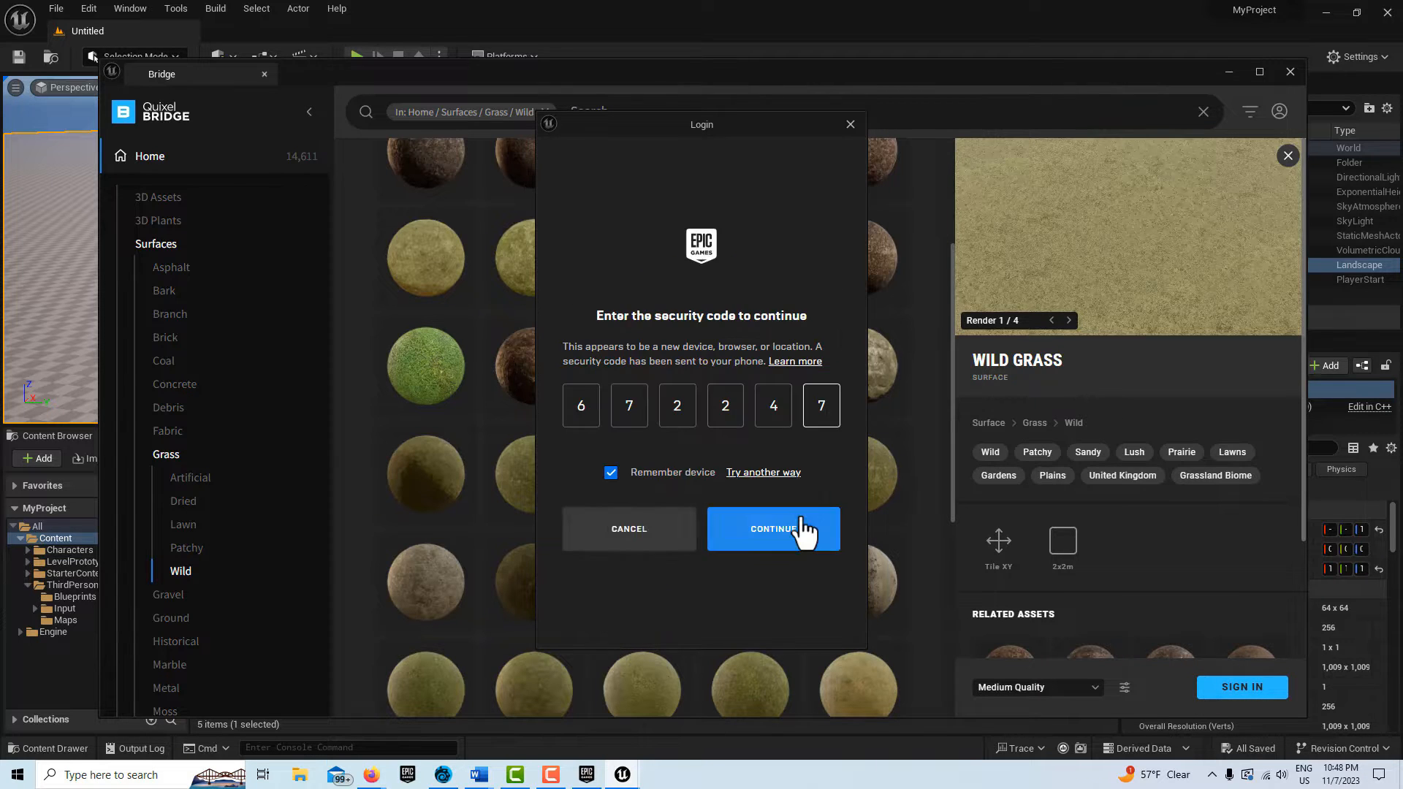
pyautogui.click(804, 529)
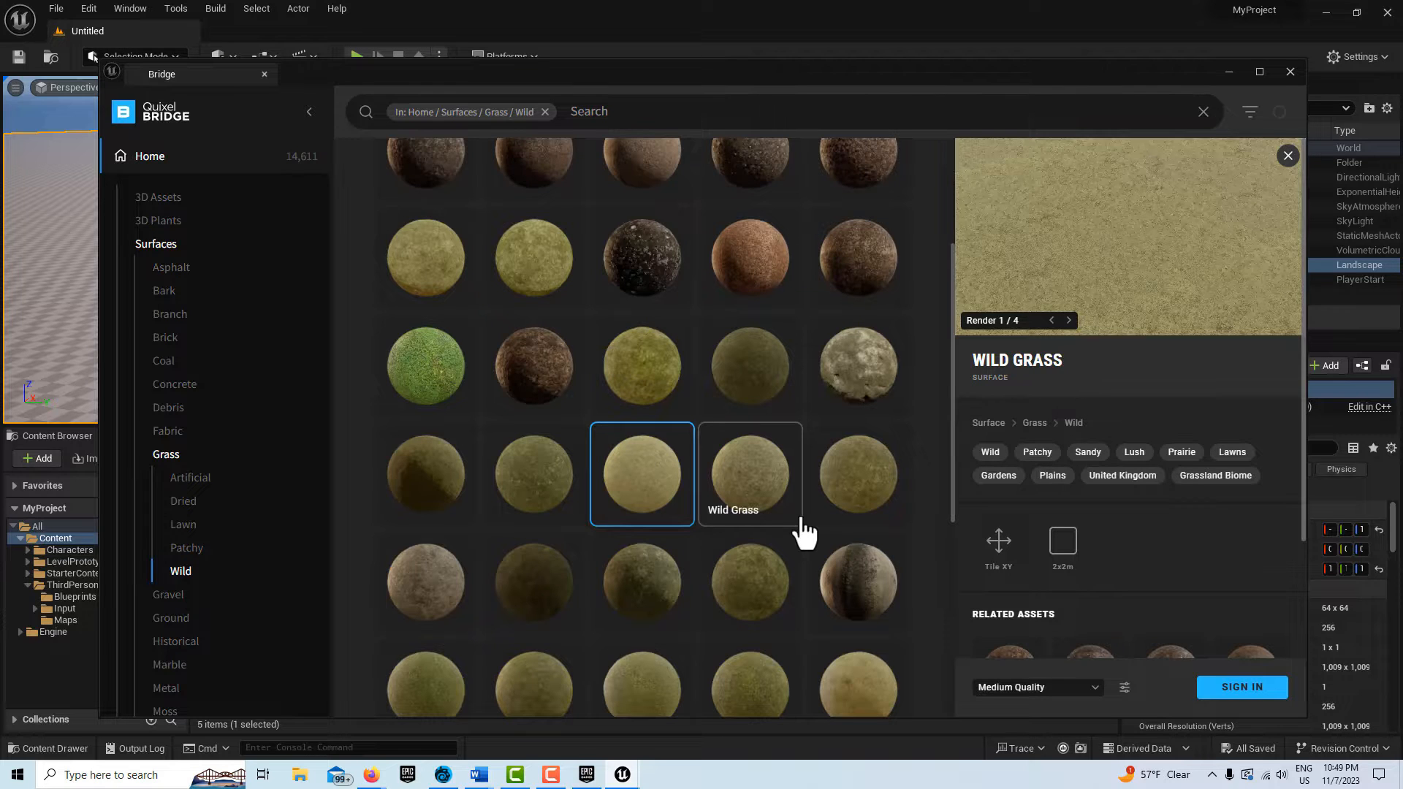
pyautogui.click(1194, 681)
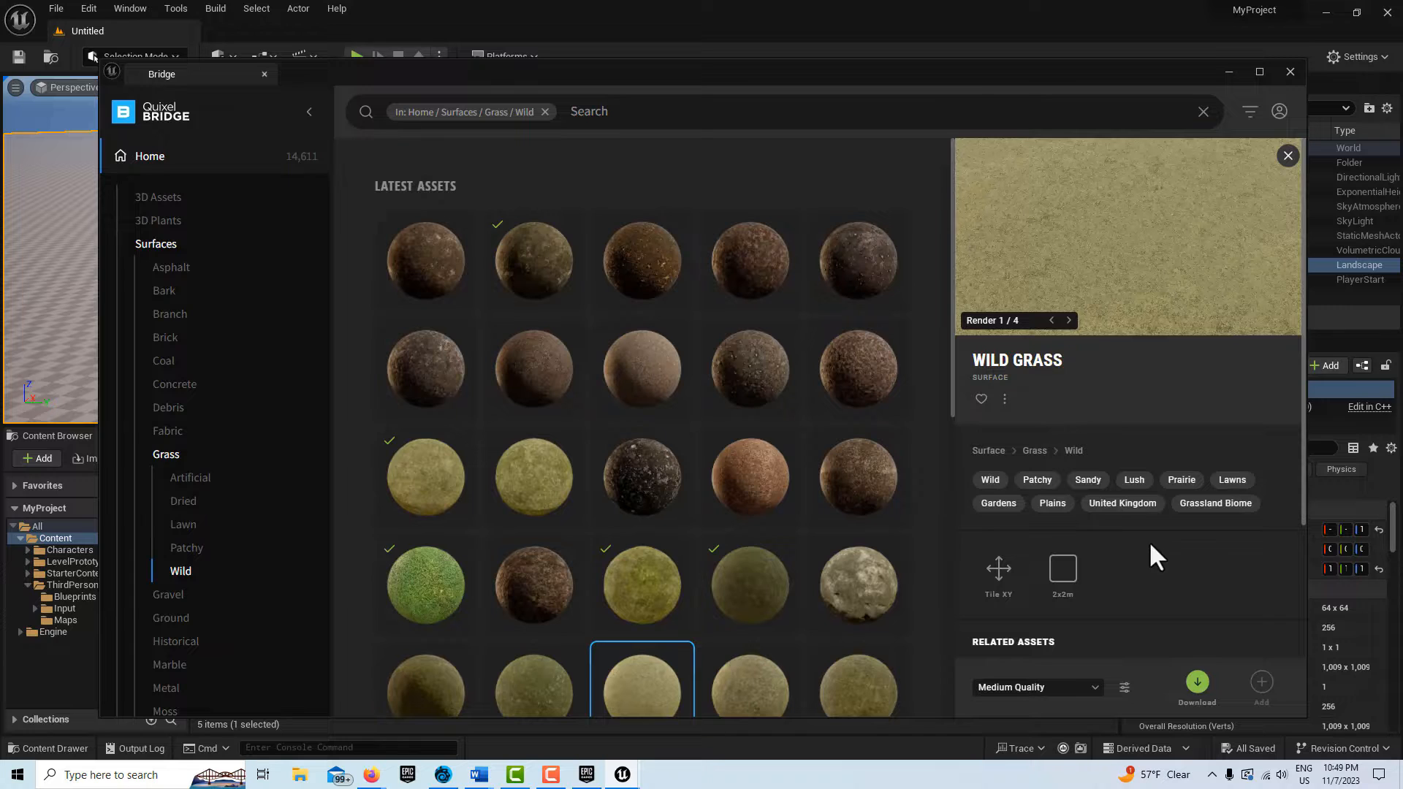
# Download the selected Wild Grass surface at High Quality, add it to the project and minimize the Bridge window
pyautogui.scroll(-2, 798, 516)
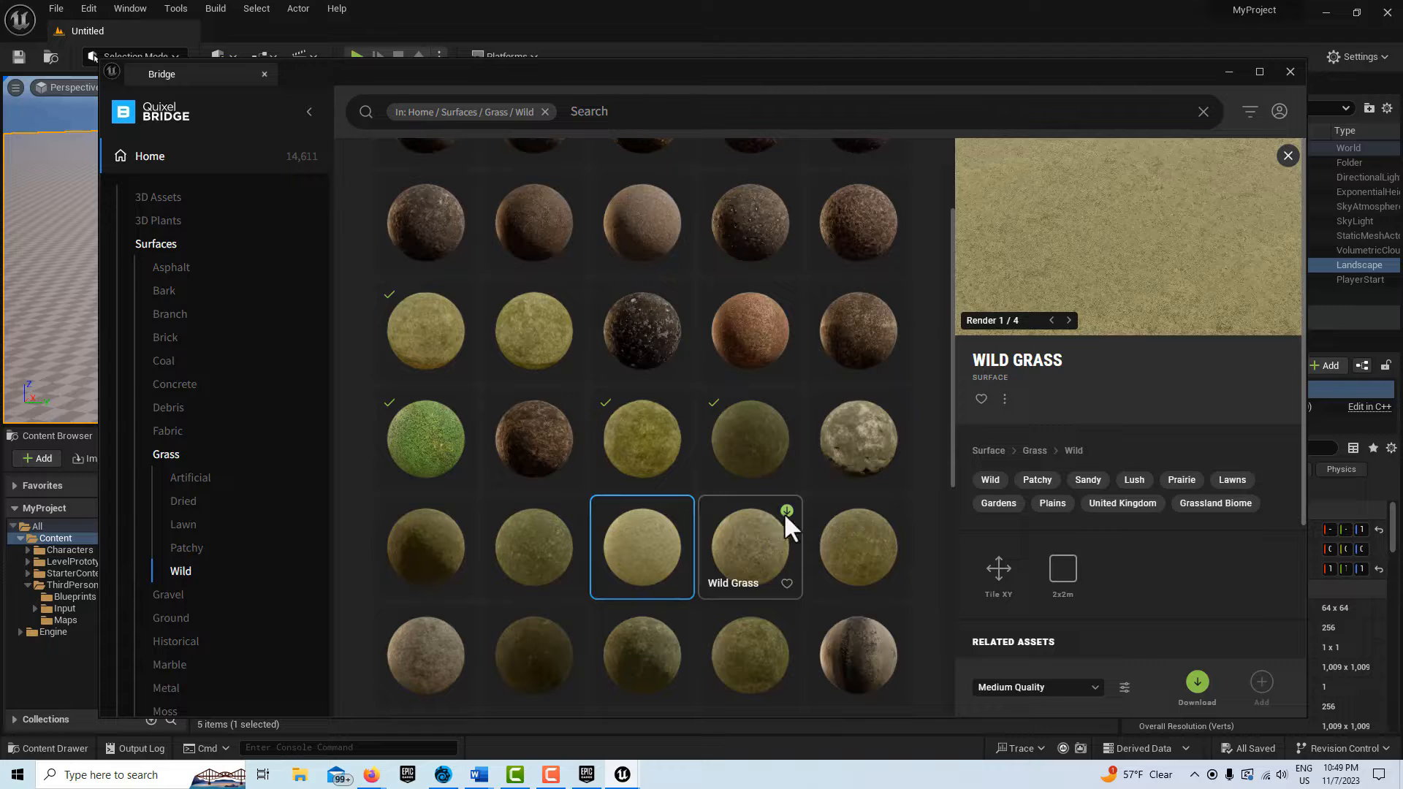
pyautogui.click(1093, 684)
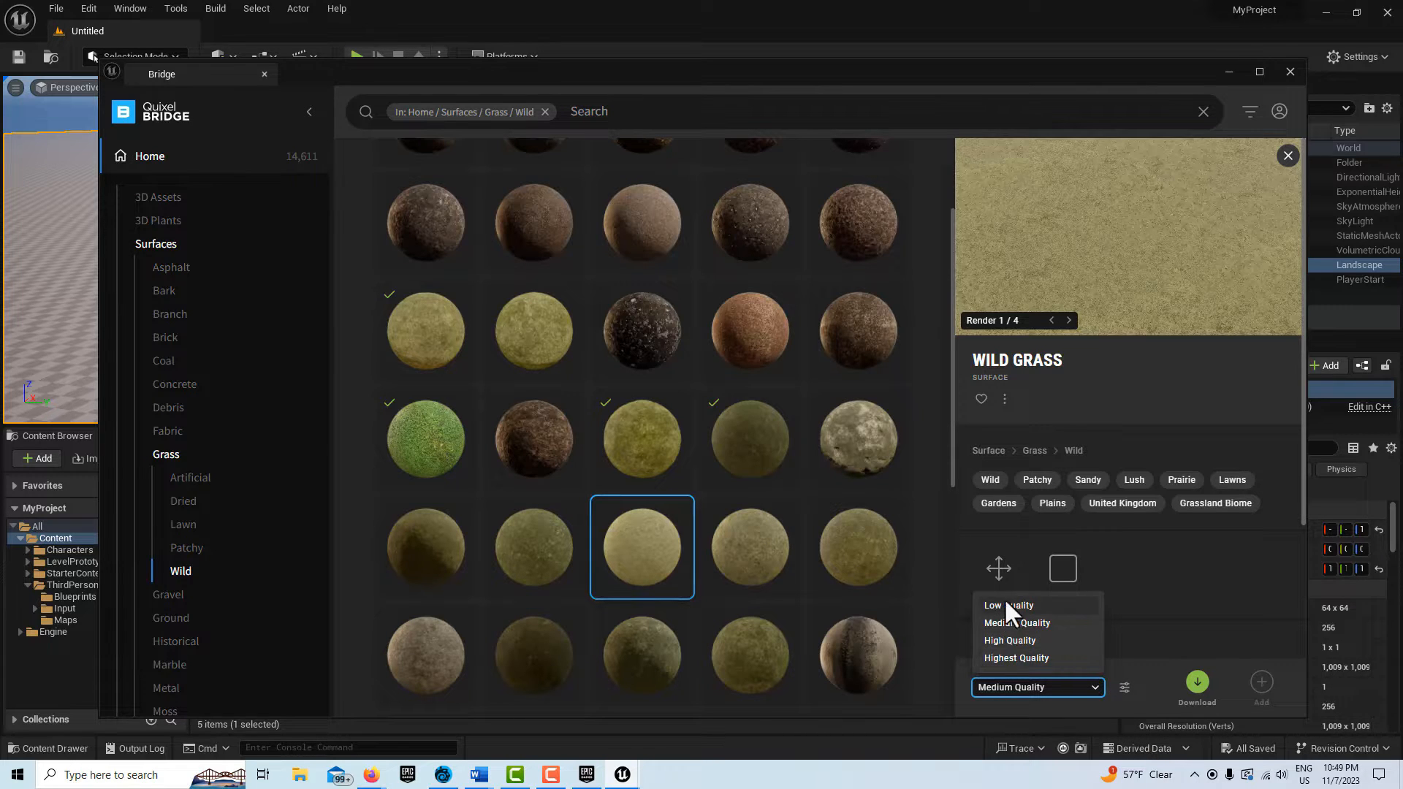
pyautogui.click(1019, 641)
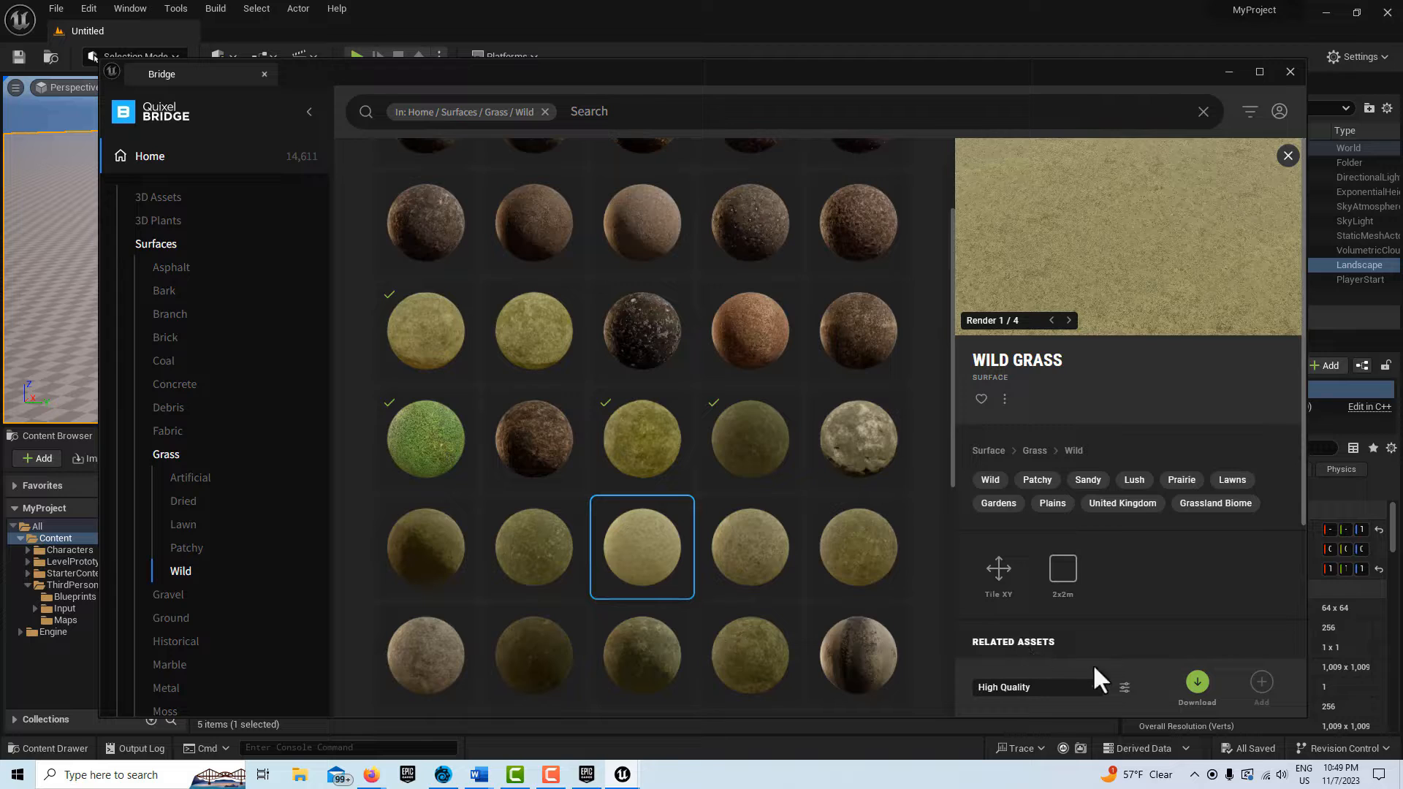
pyautogui.click(1199, 686)
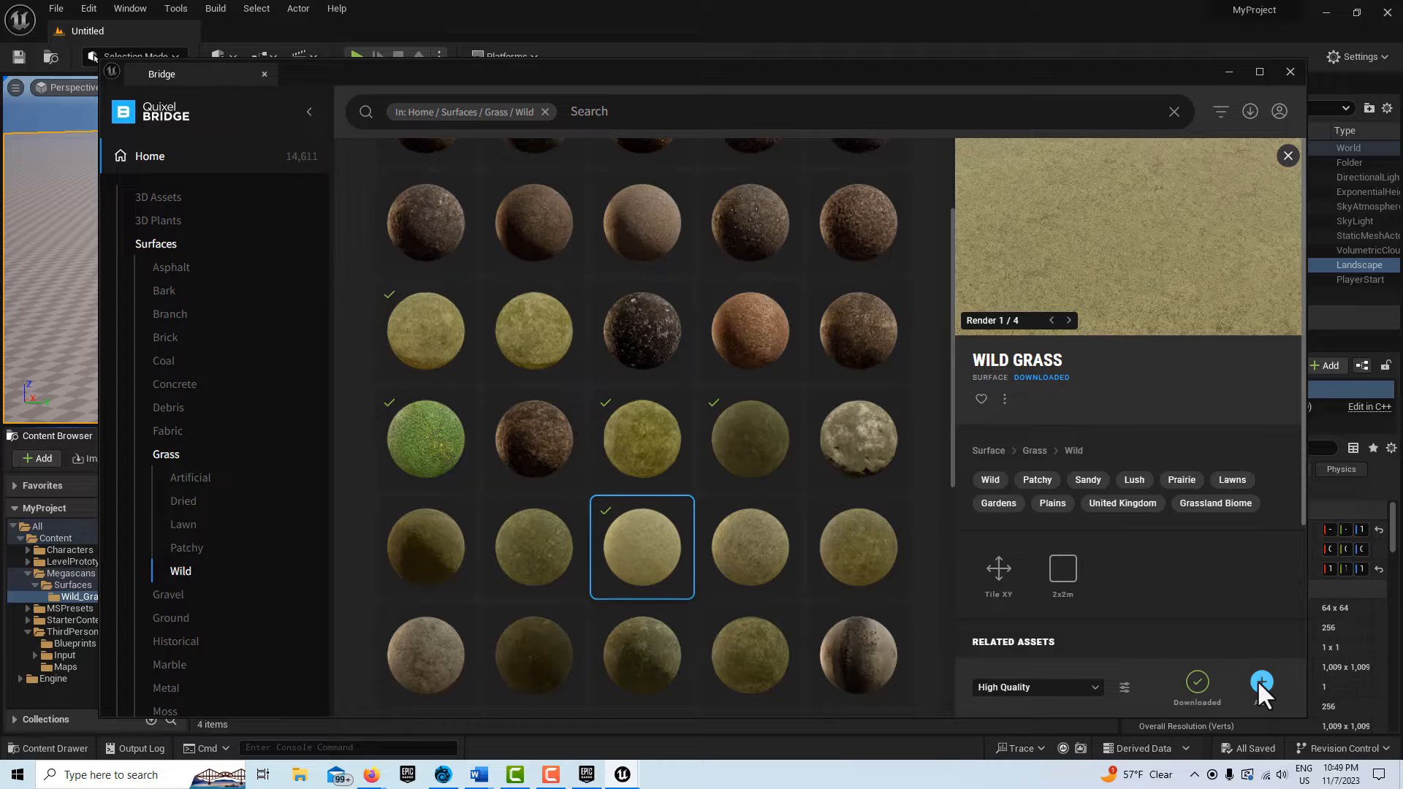
pyautogui.click(1228, 71)
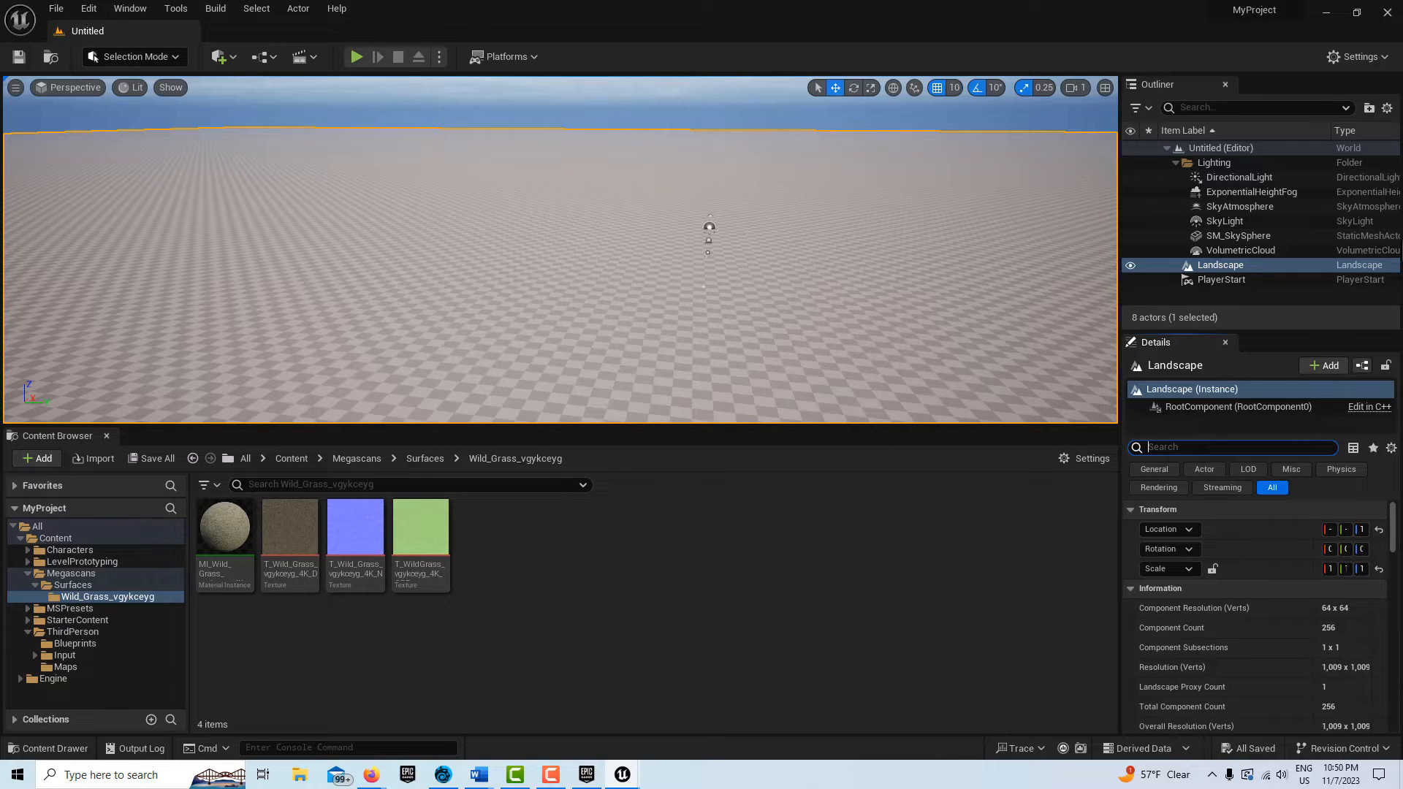
# Assign the MI_Wild_Grass_vgykceyg_4K material instance as the Landscape actor's Landscape Material
pyautogui.click(1217, 267)
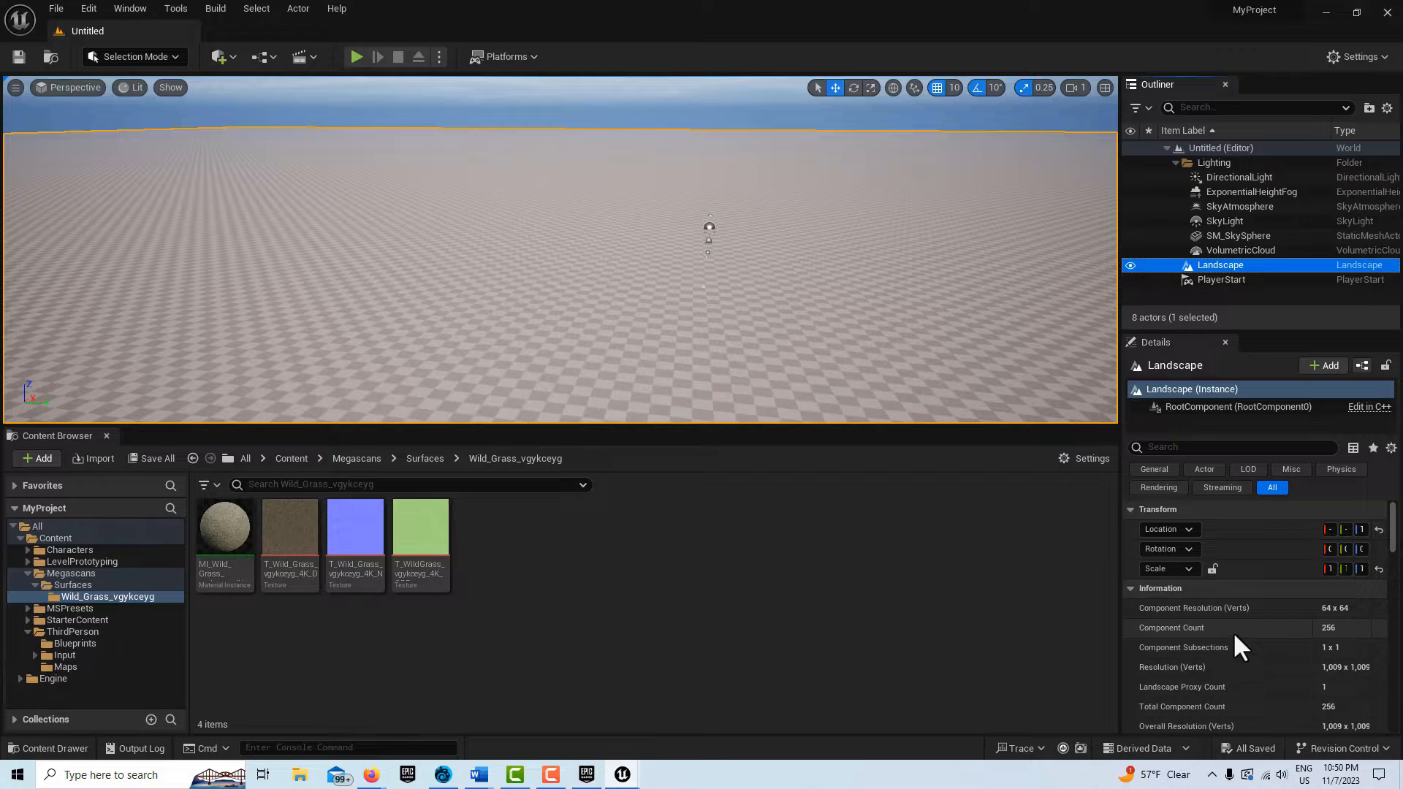
pyautogui.scroll(-5, 1257, 573)
pyautogui.scroll(-6, 1250, 573)
pyautogui.scroll(10, 1251, 575)
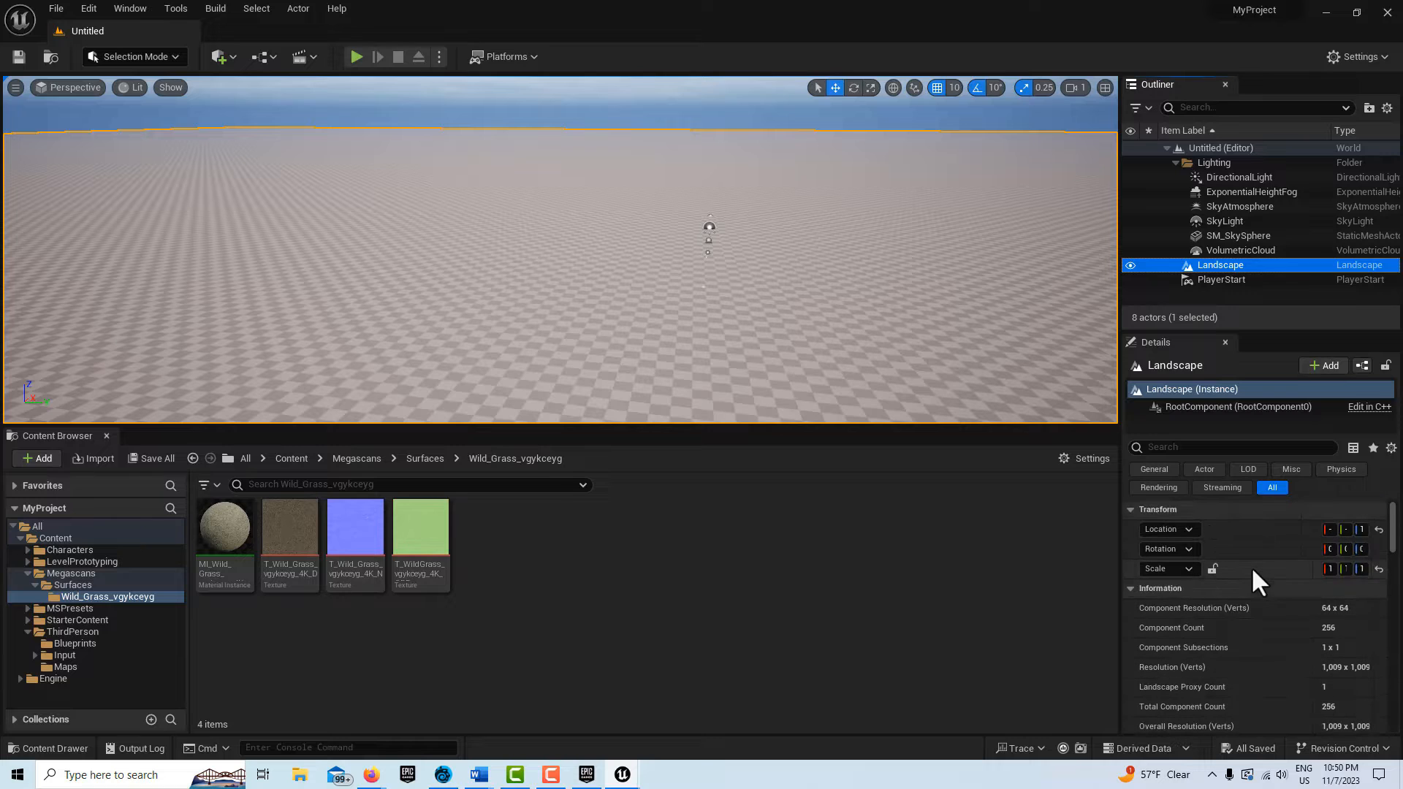
pyautogui.scroll(-10, 1250, 567)
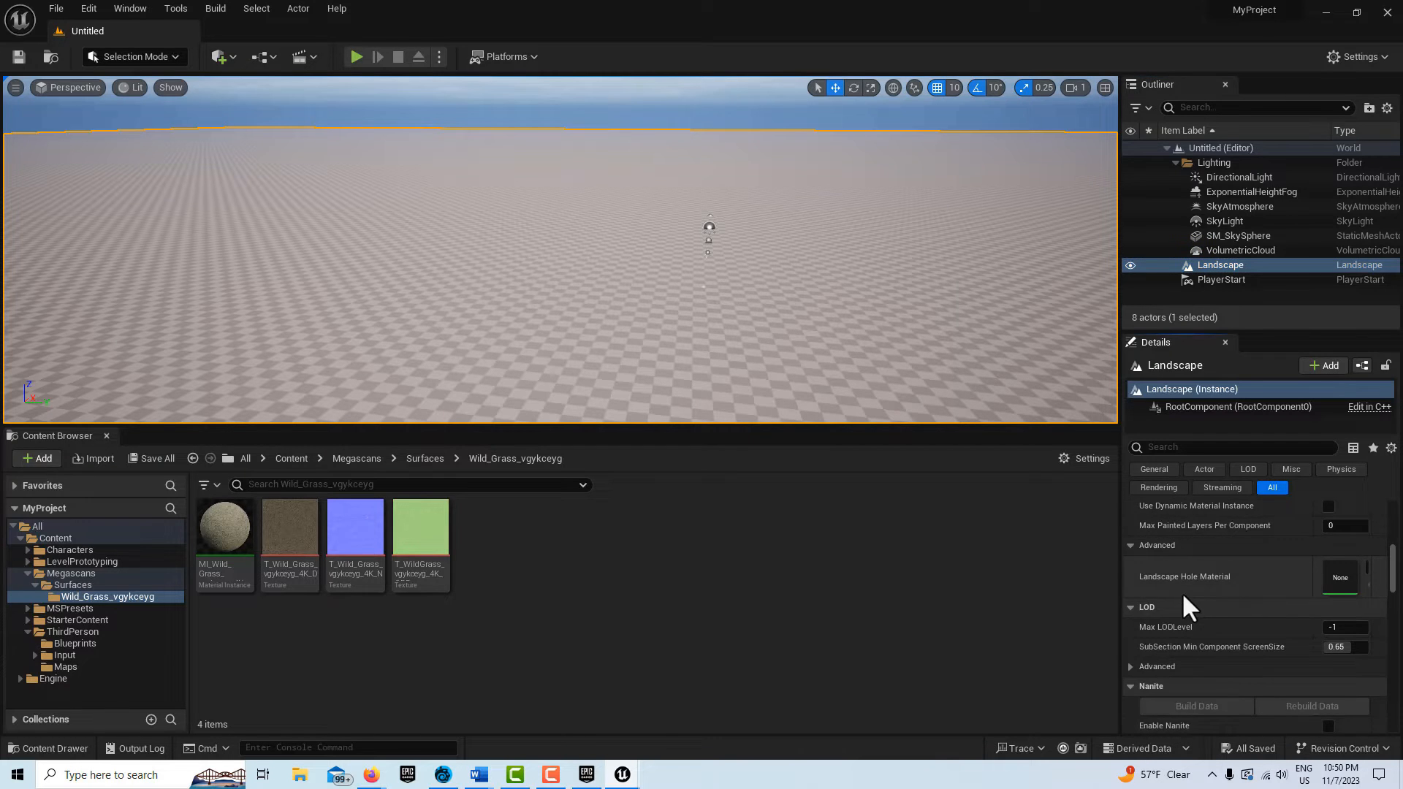
pyautogui.scroll(5, 1195, 594)
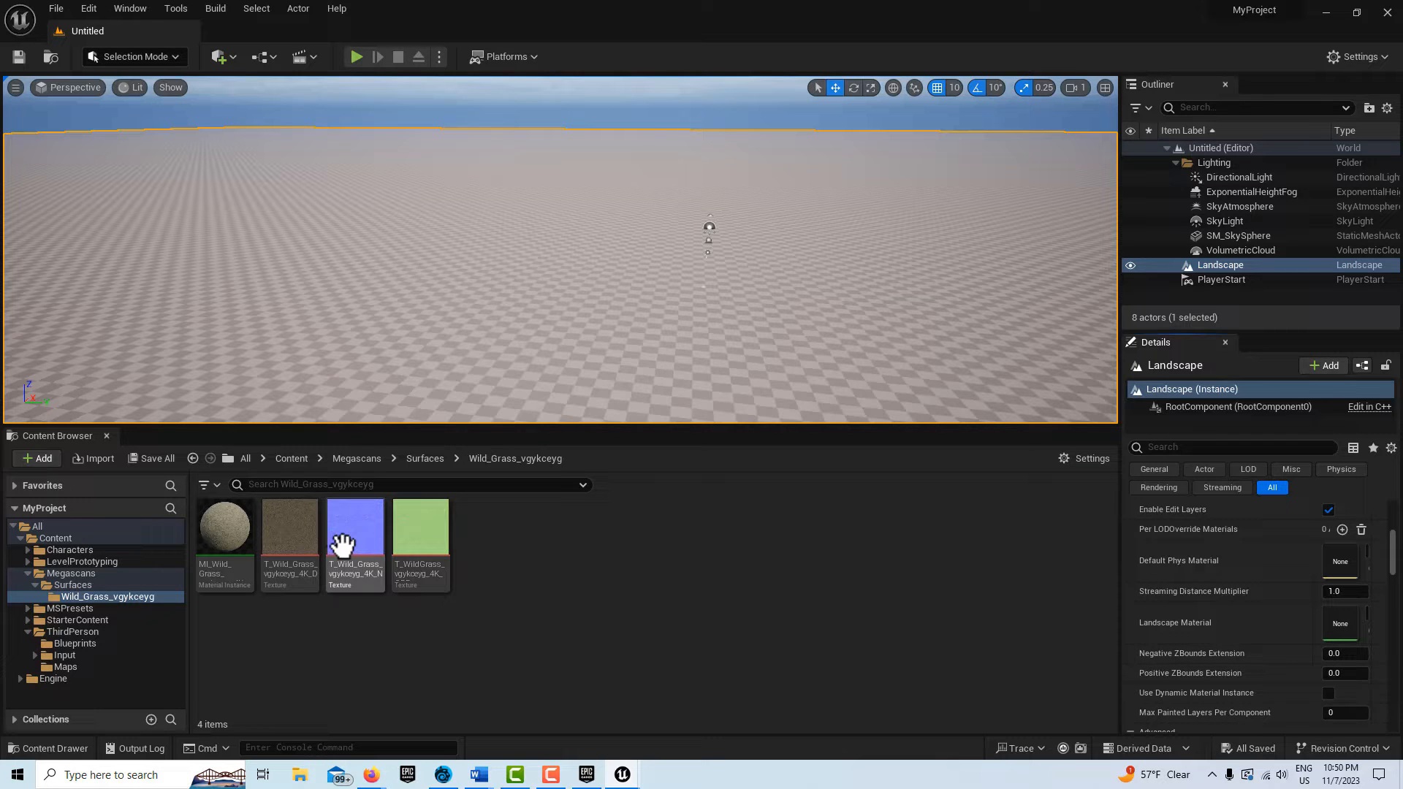
pyautogui.click(229, 535)
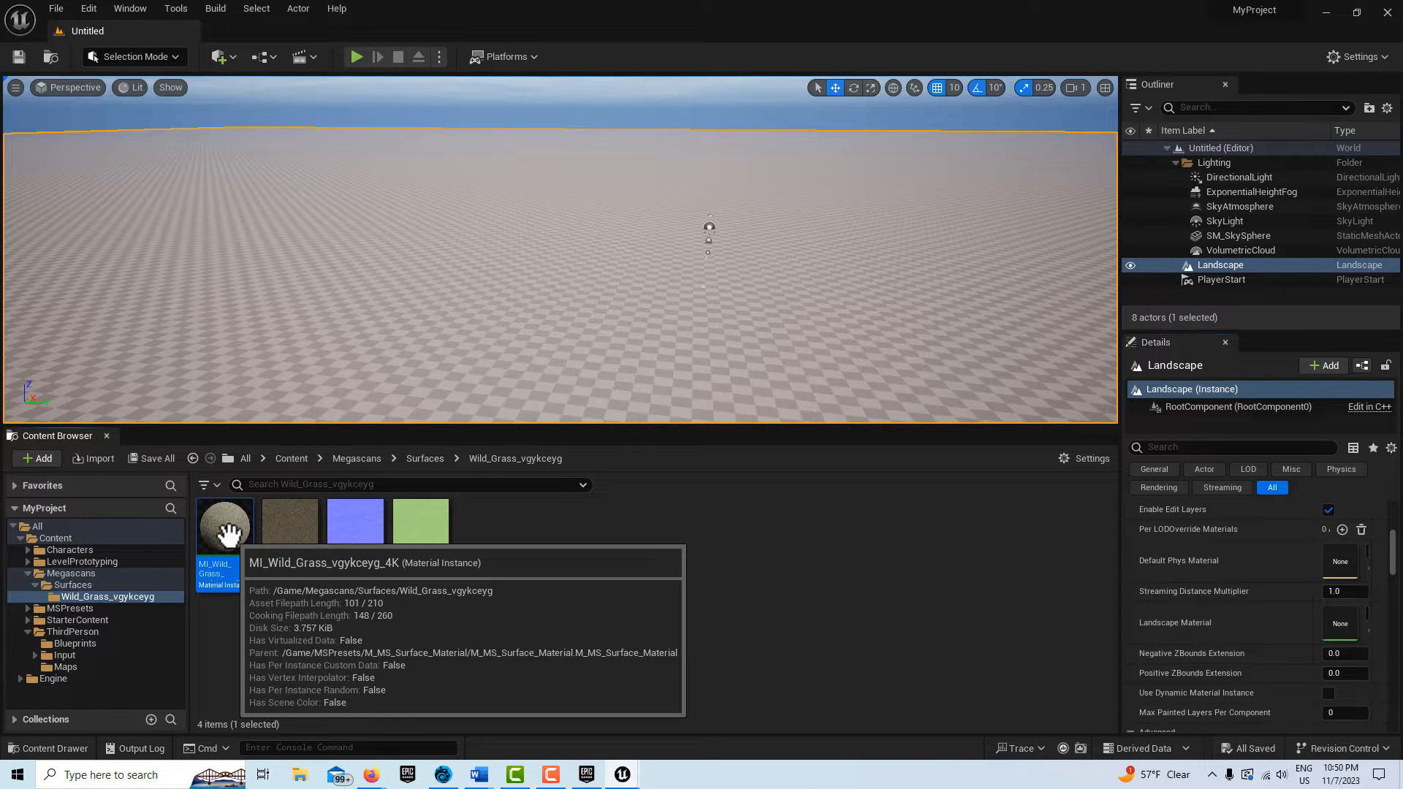
pyautogui.moveTo(229, 534); pyautogui.dragTo(1336, 622)
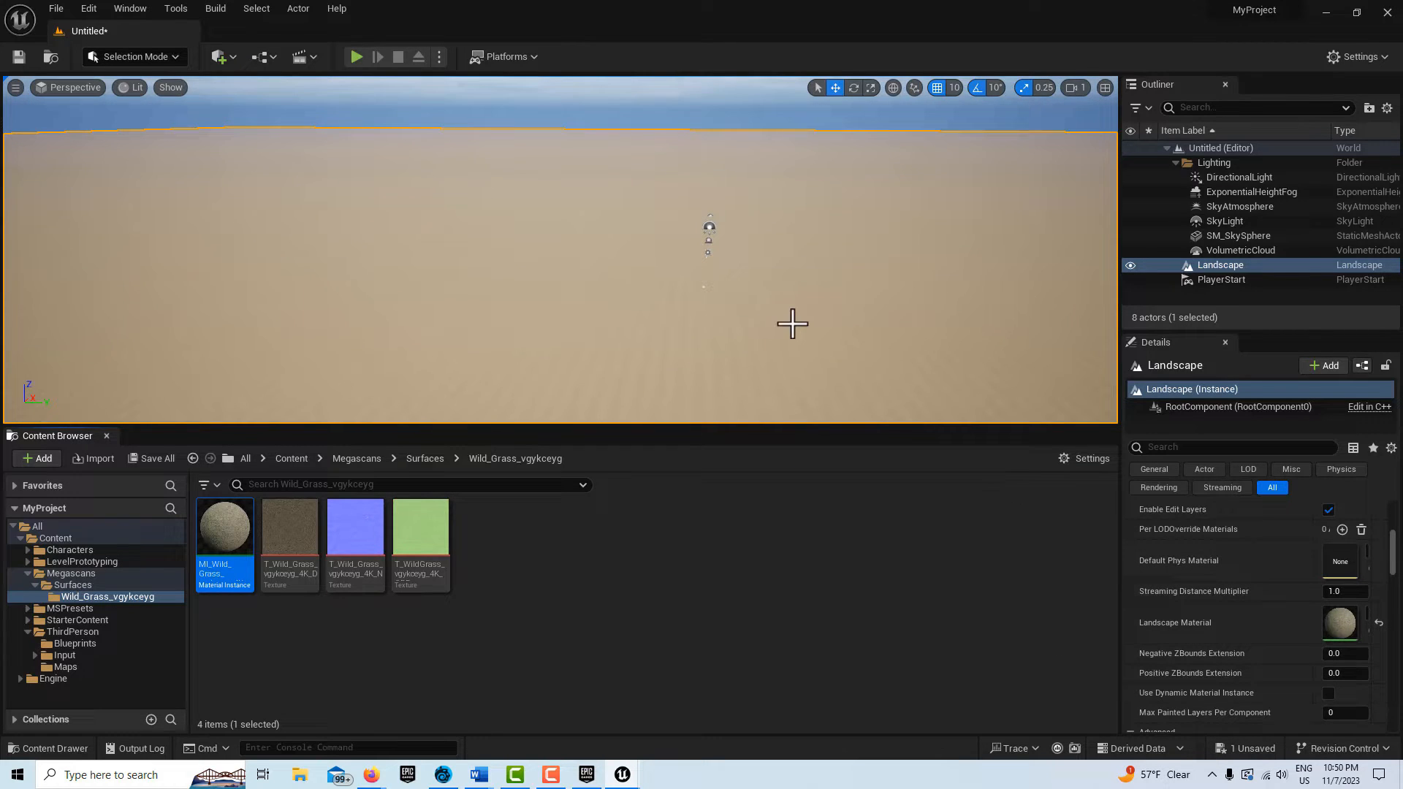
# Inspect the wild grass texture on the landscape up close and towards the horizon, checking its scale and repetition
pyautogui.moveTo(758, 326); pyautogui.dragTo(731, 340, button='right')
pyautogui.press('w')
pyautogui.scroll(-1, 734, 336)
pyautogui.scroll(-1, 733, 365)
pyautogui.press('w')
pyautogui.press('w')
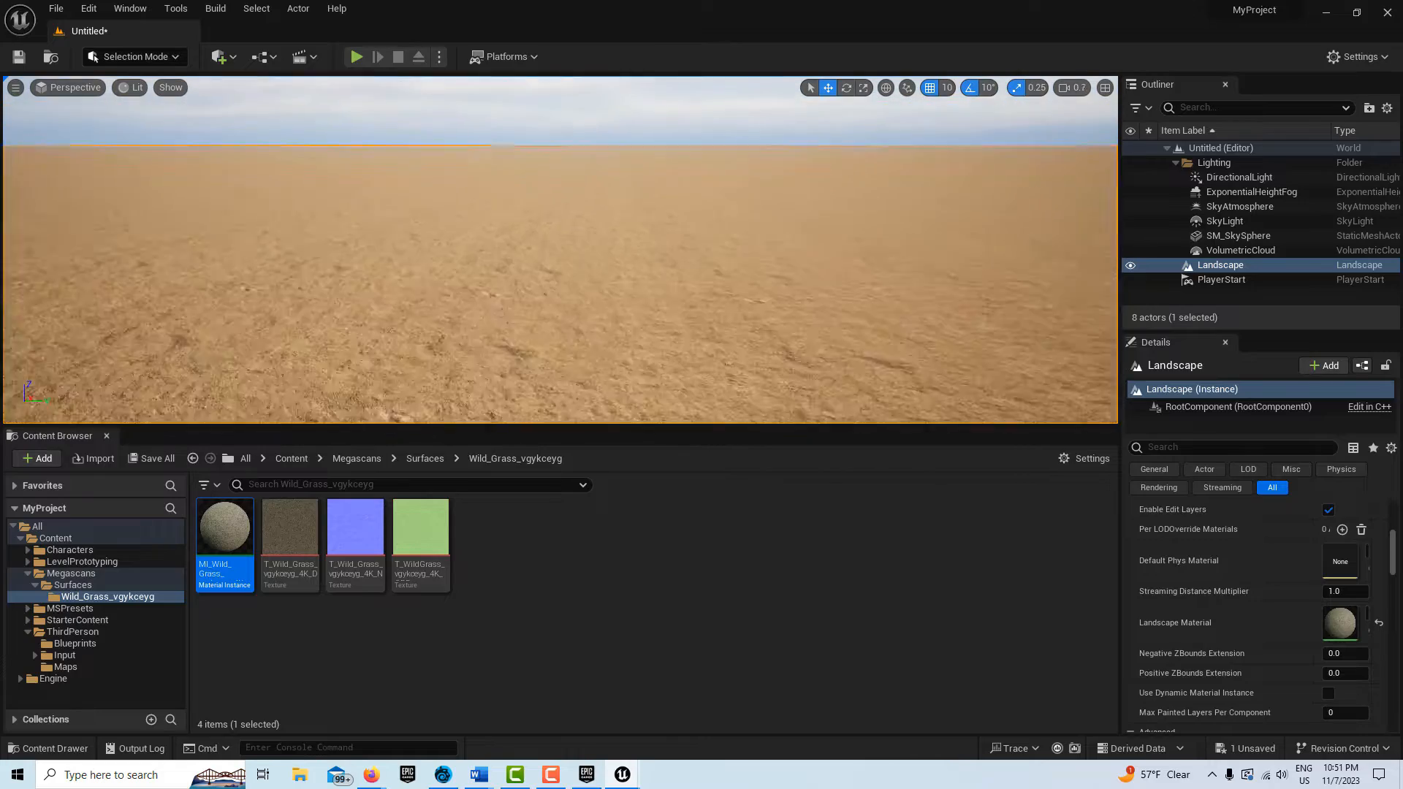
pyautogui.moveTo(560, 233); pyautogui.dragTo(417, 218, button='right')
pyautogui.moveTo(1033, 190); pyautogui.dragTo(1114, 173, button='right')
pyautogui.moveTo(560, 248)
pyautogui.mouseDown(button='right')
pyautogui.moveTo(554, 228)
pyautogui.moveTo(557, 285)
pyautogui.moveTo(577, 291)
pyautogui.moveTo(568, 245)
pyautogui.mouseUp(button='right')
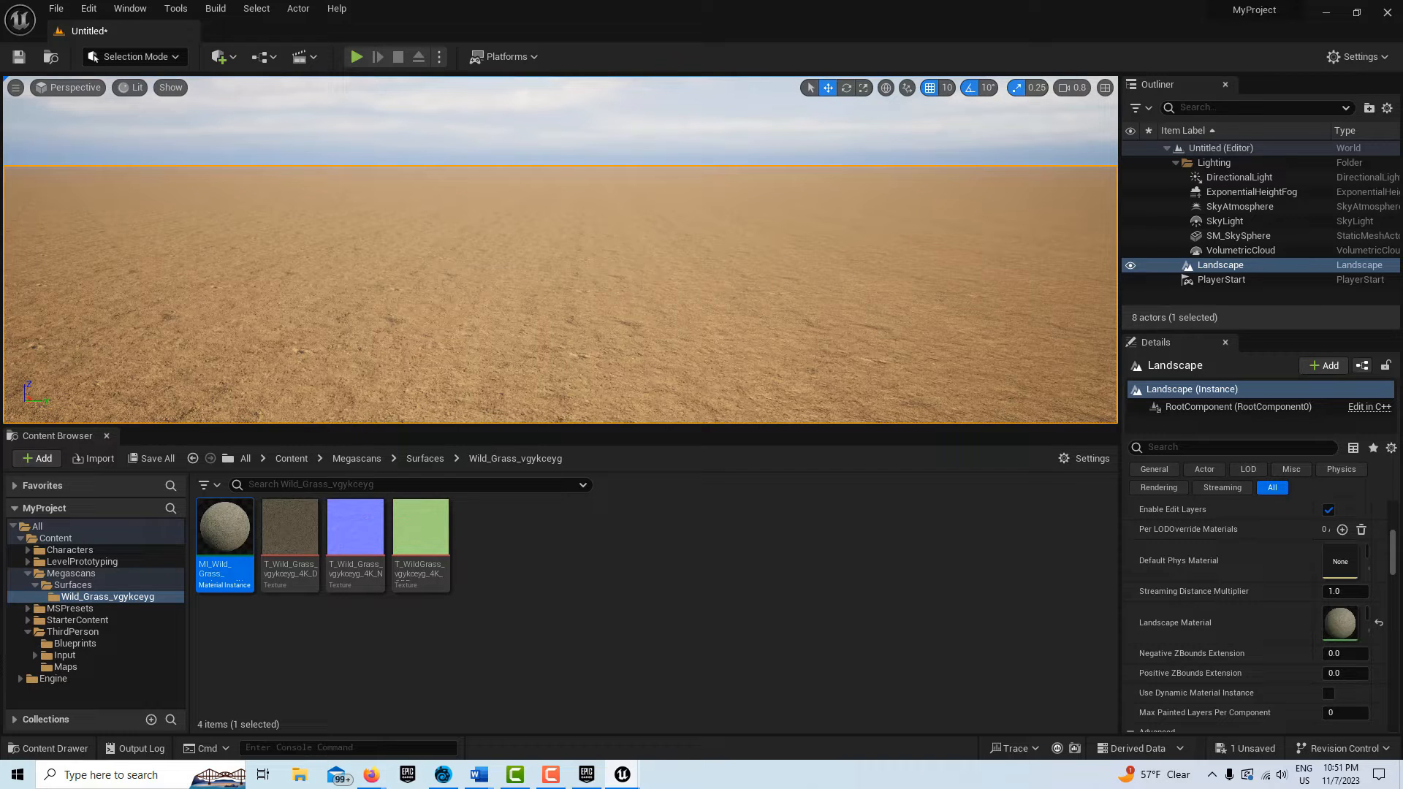
pyautogui.moveTo(568, 244); pyautogui.dragTo(568, 252, button='right')
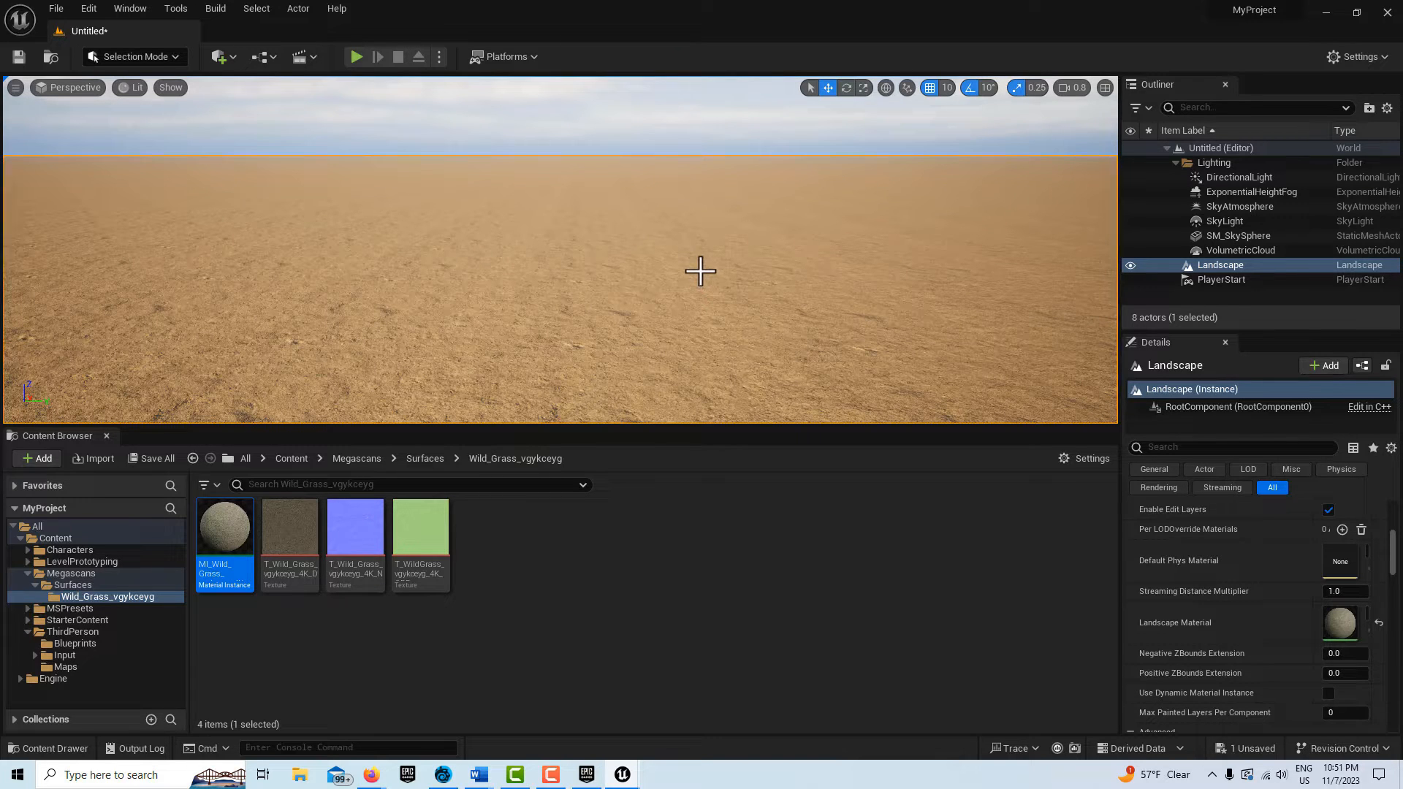
pyautogui.moveTo(695, 273)
pyautogui.mouseDown(button='right')
pyautogui.moveTo(695, 329)
pyautogui.moveTo(705, 270)
pyautogui.moveTo(698, 315)
pyautogui.moveTo(691, 274)
pyautogui.mouseUp(button='right')
pyautogui.scroll(-1, 697, 321)
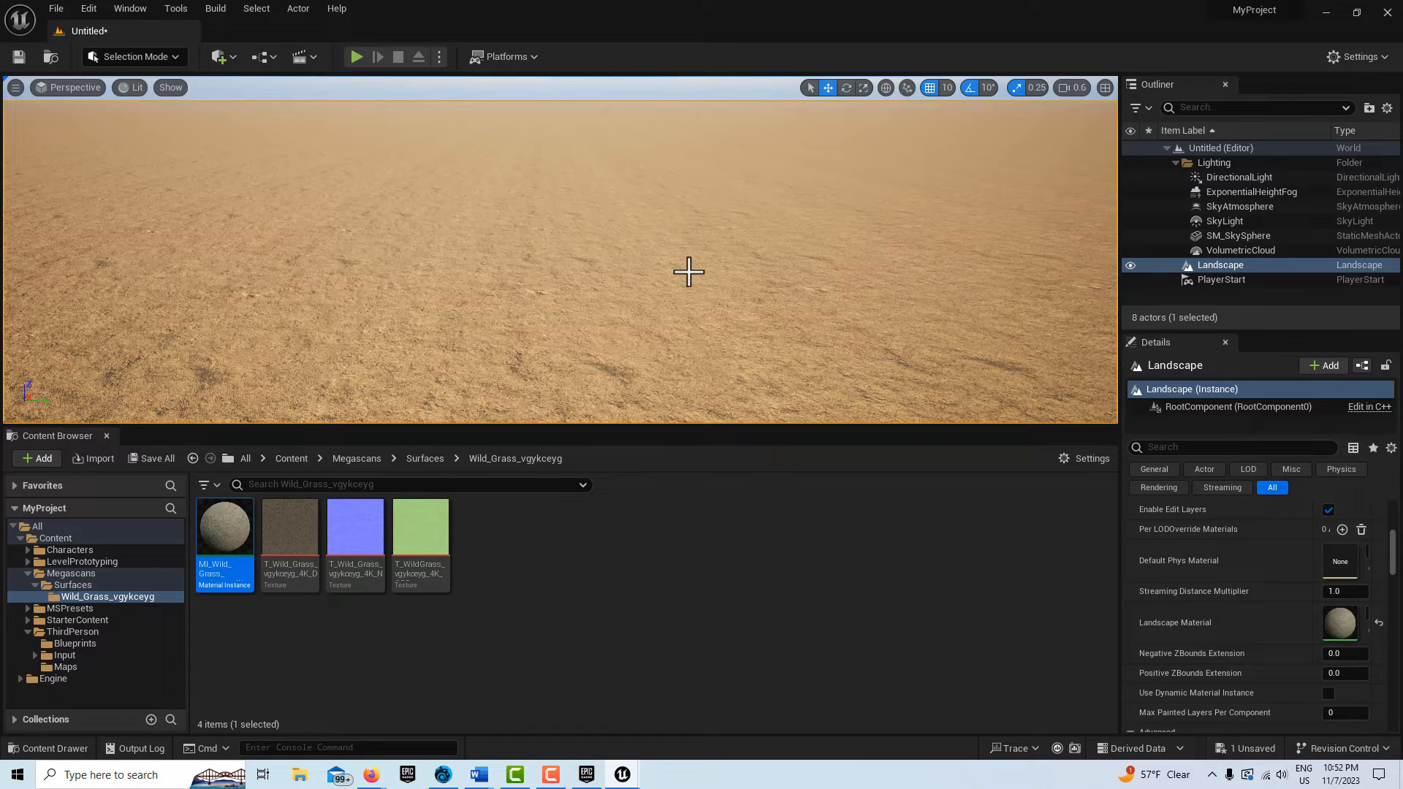
pyautogui.moveTo(688, 272); pyautogui.dragTo(692, 216, button='right')
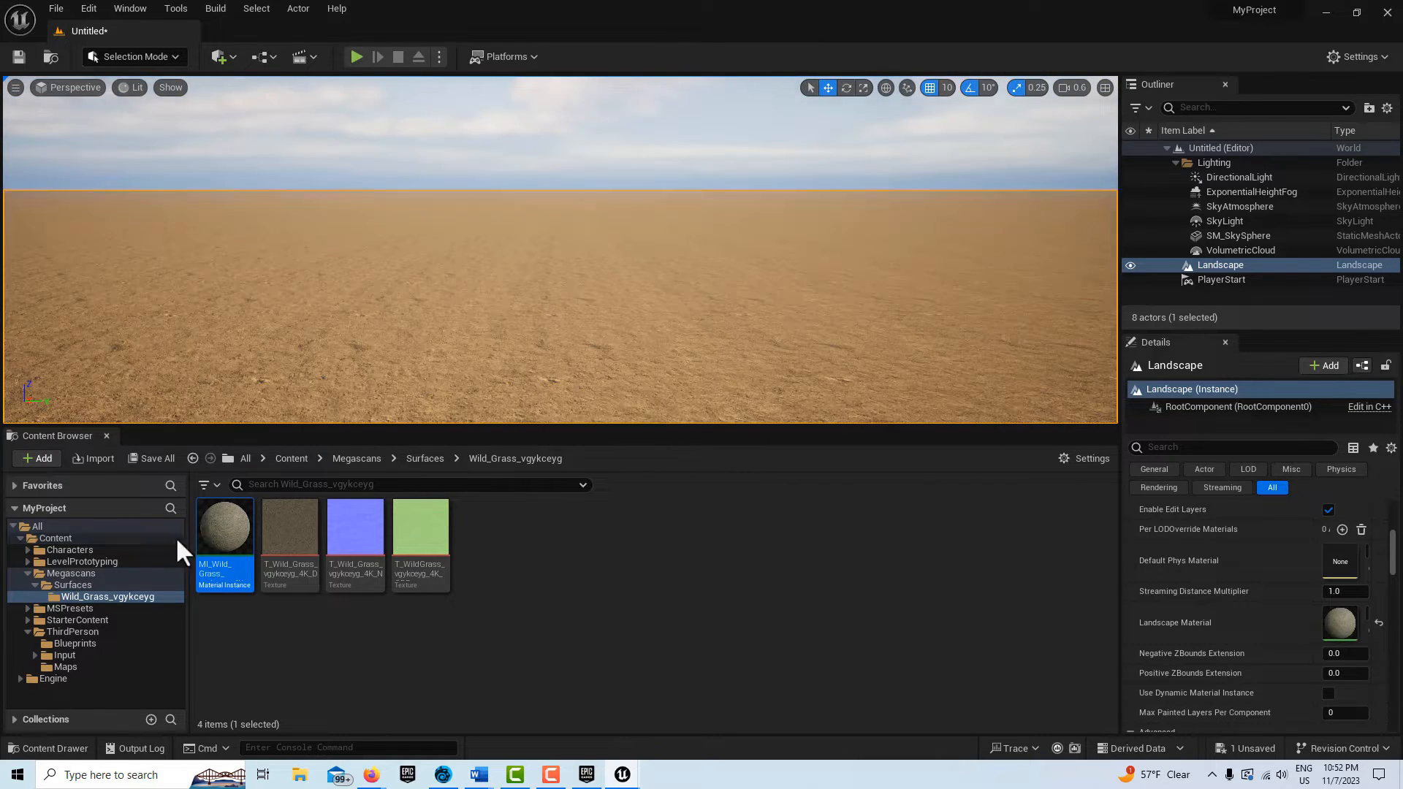
# Open the MI_Wild_Grass material instance, enable its Tiling/Offset override and set Tiling X to 0.05
pyautogui.doubleClick(231, 526)
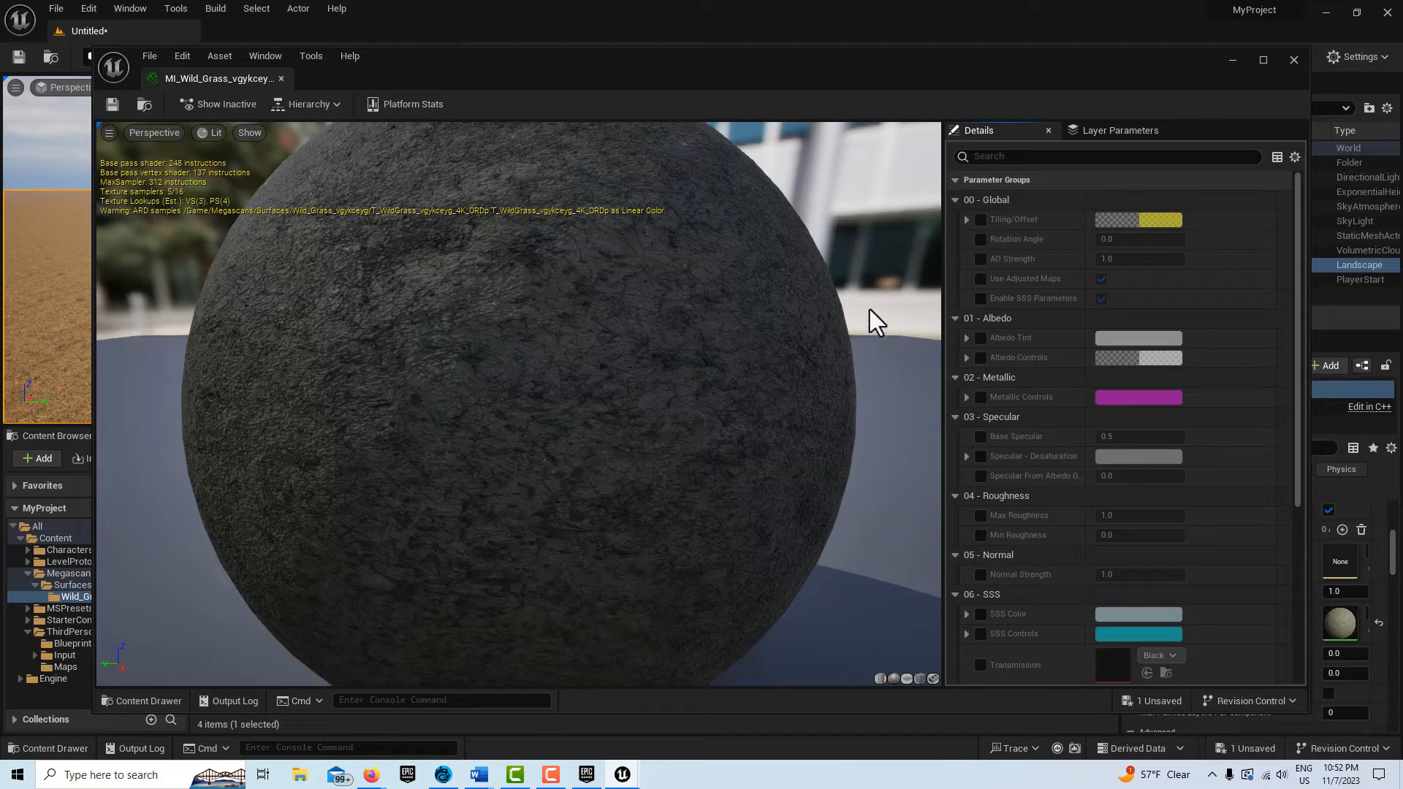
pyautogui.click(980, 219)
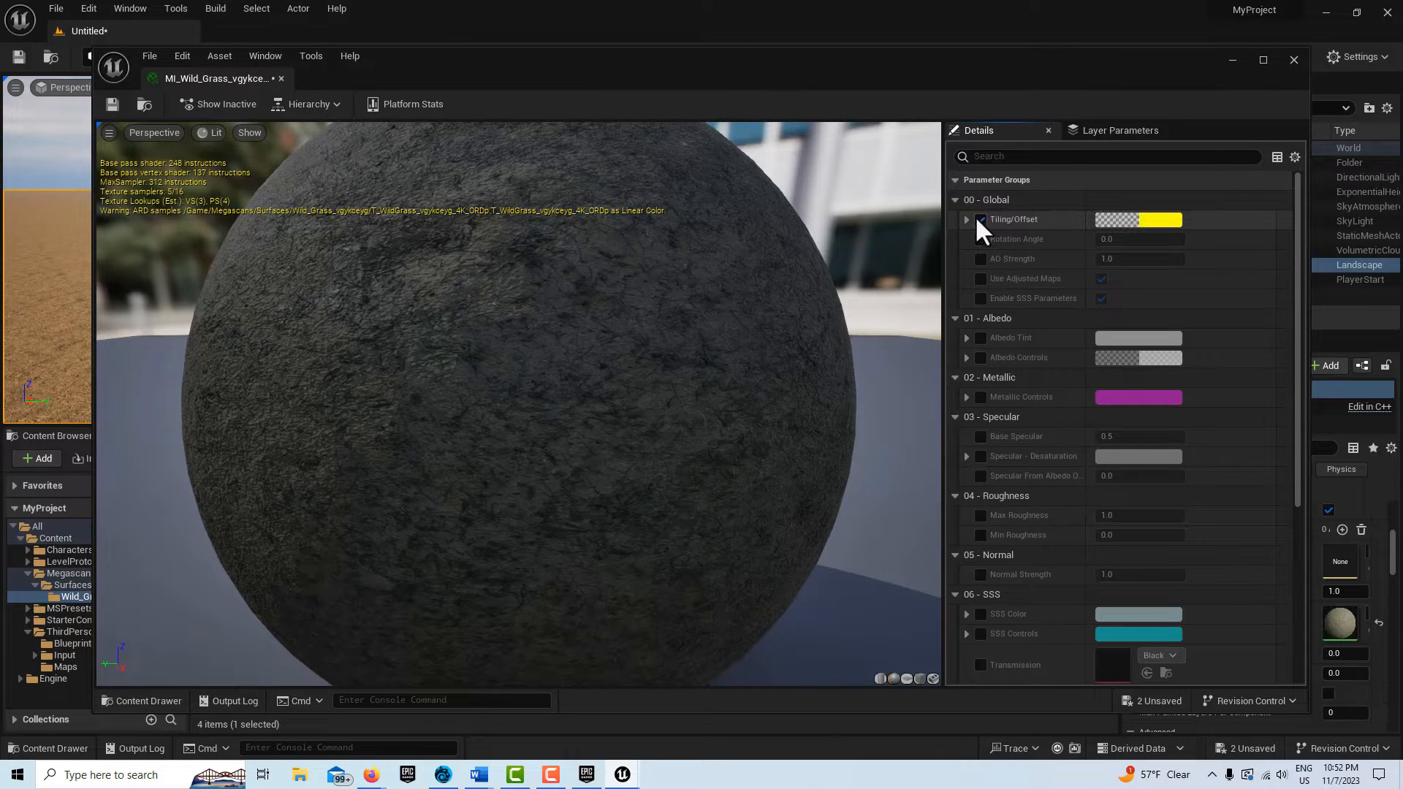
pyautogui.click(967, 219)
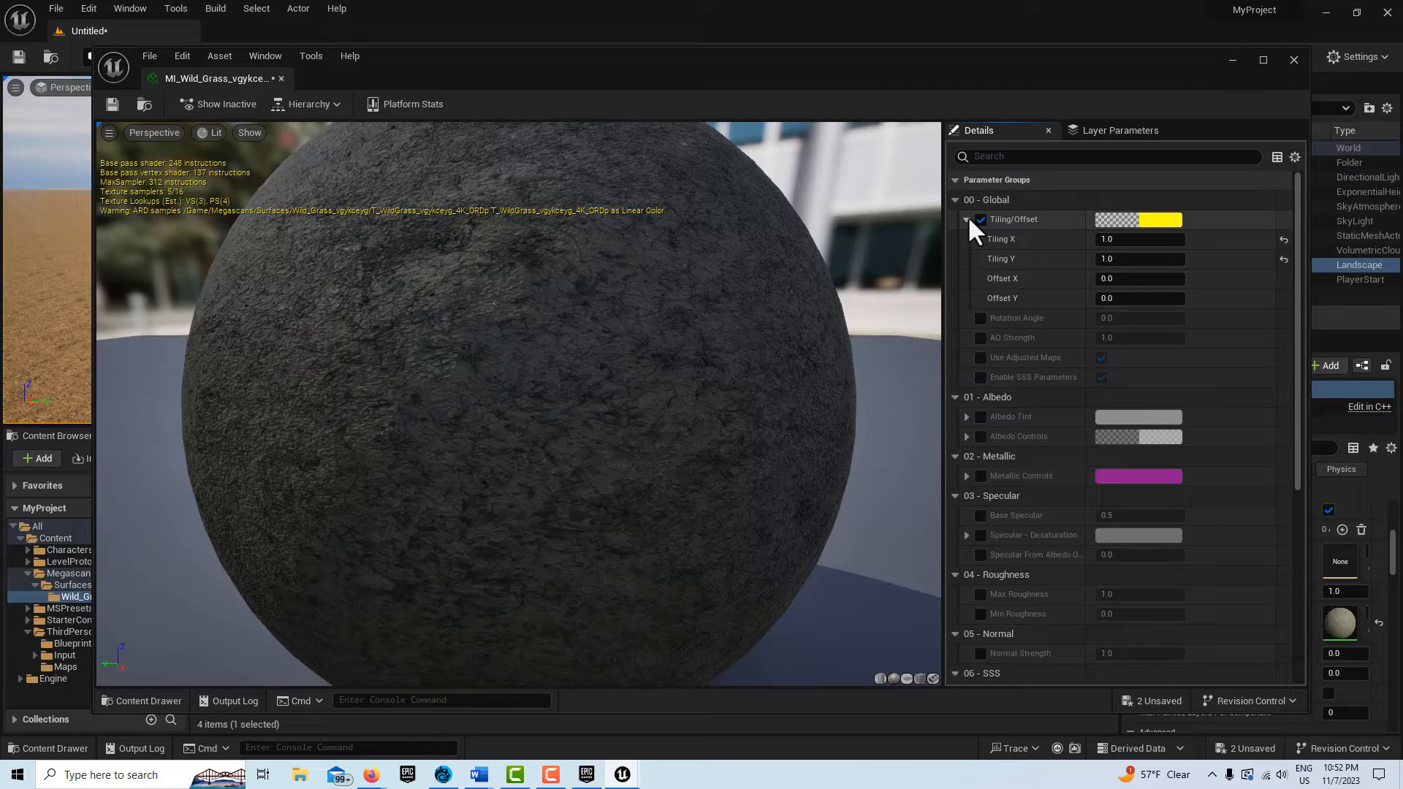
pyautogui.click(1111, 242)
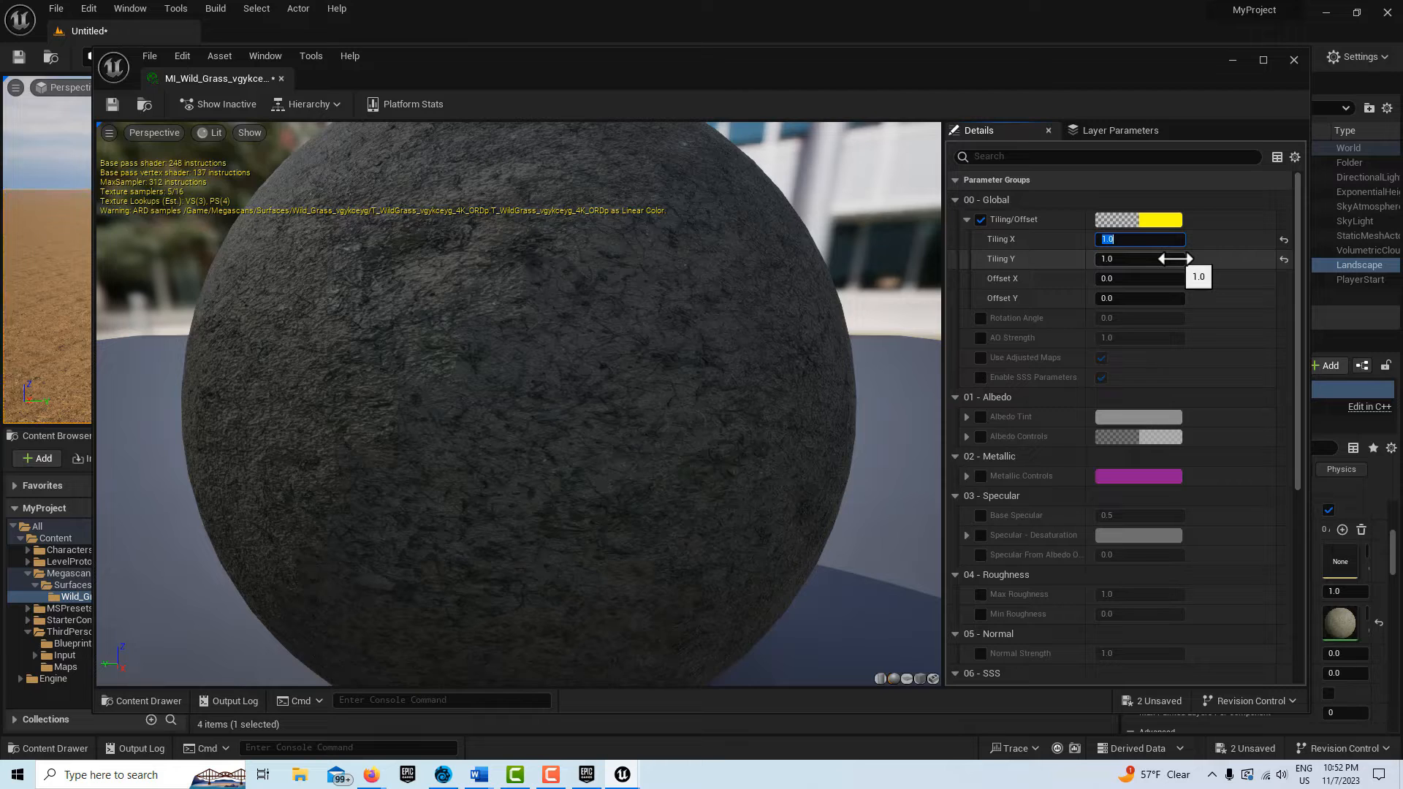
pyautogui.write('.05')
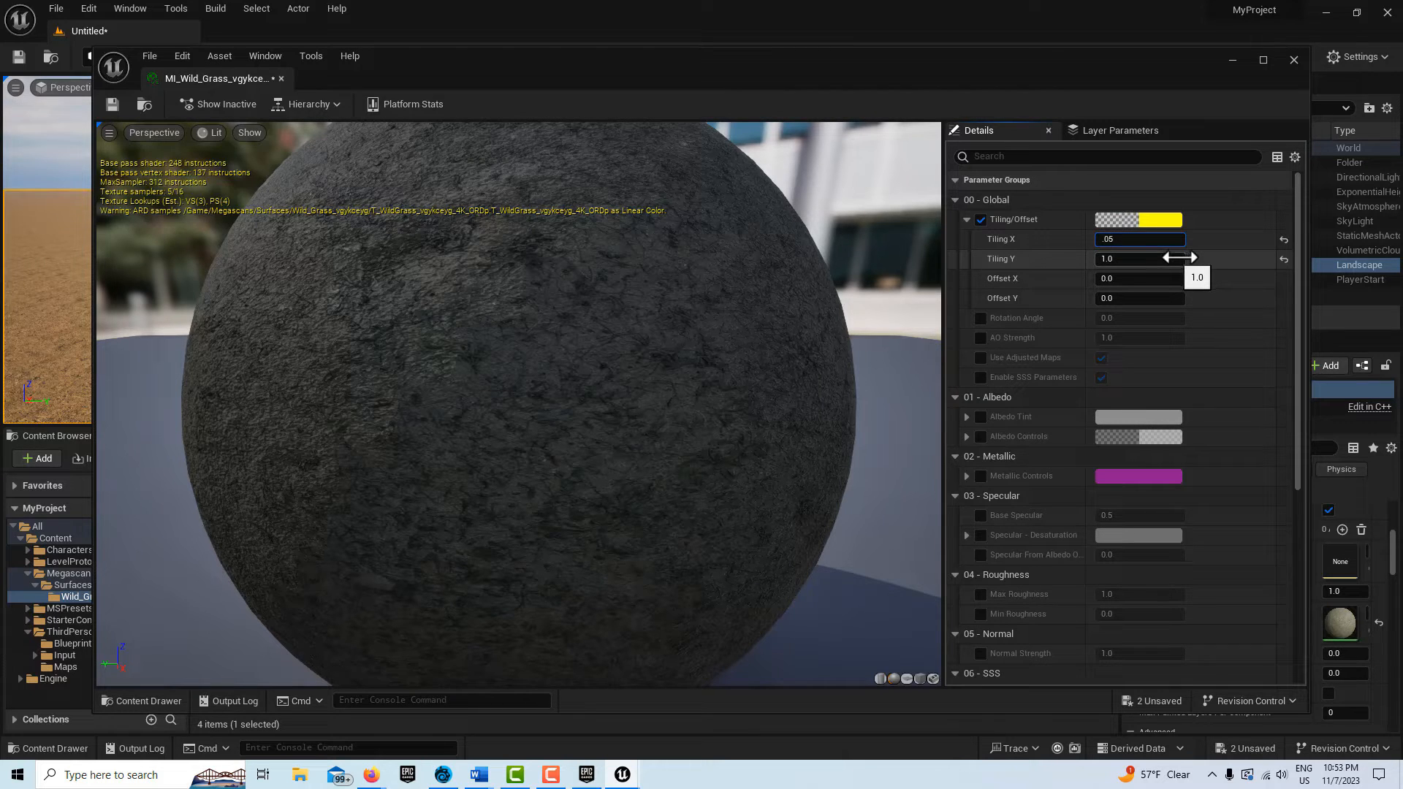
# Set Tiling Y to 0.05, save the Wild Grass material instance and minimize its editor
pyautogui.click(1129, 262)
pyautogui.press('BackSpace')
pyautogui.write('.00')
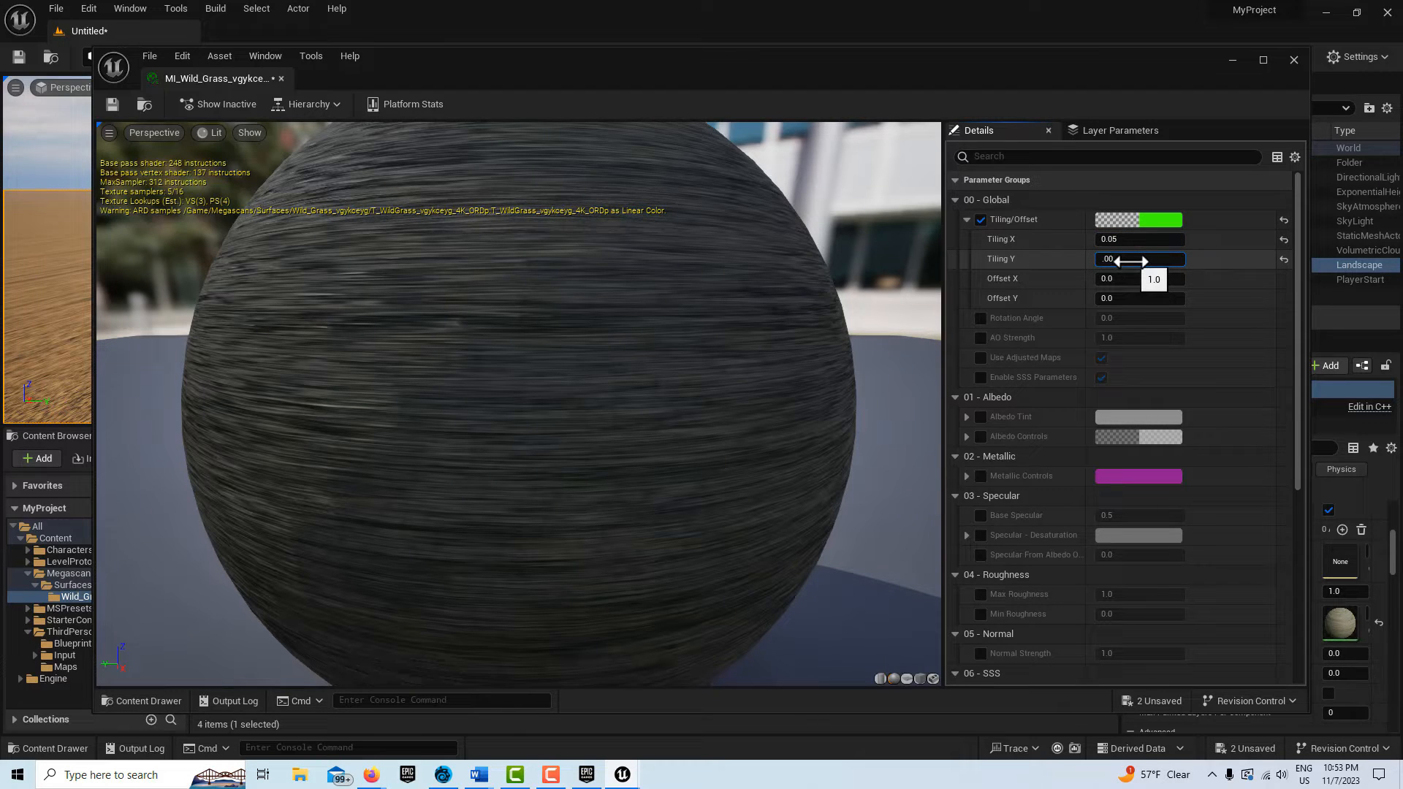
pyautogui.press('BackSpace')
pyautogui.write('5')
pyautogui.press('Return')
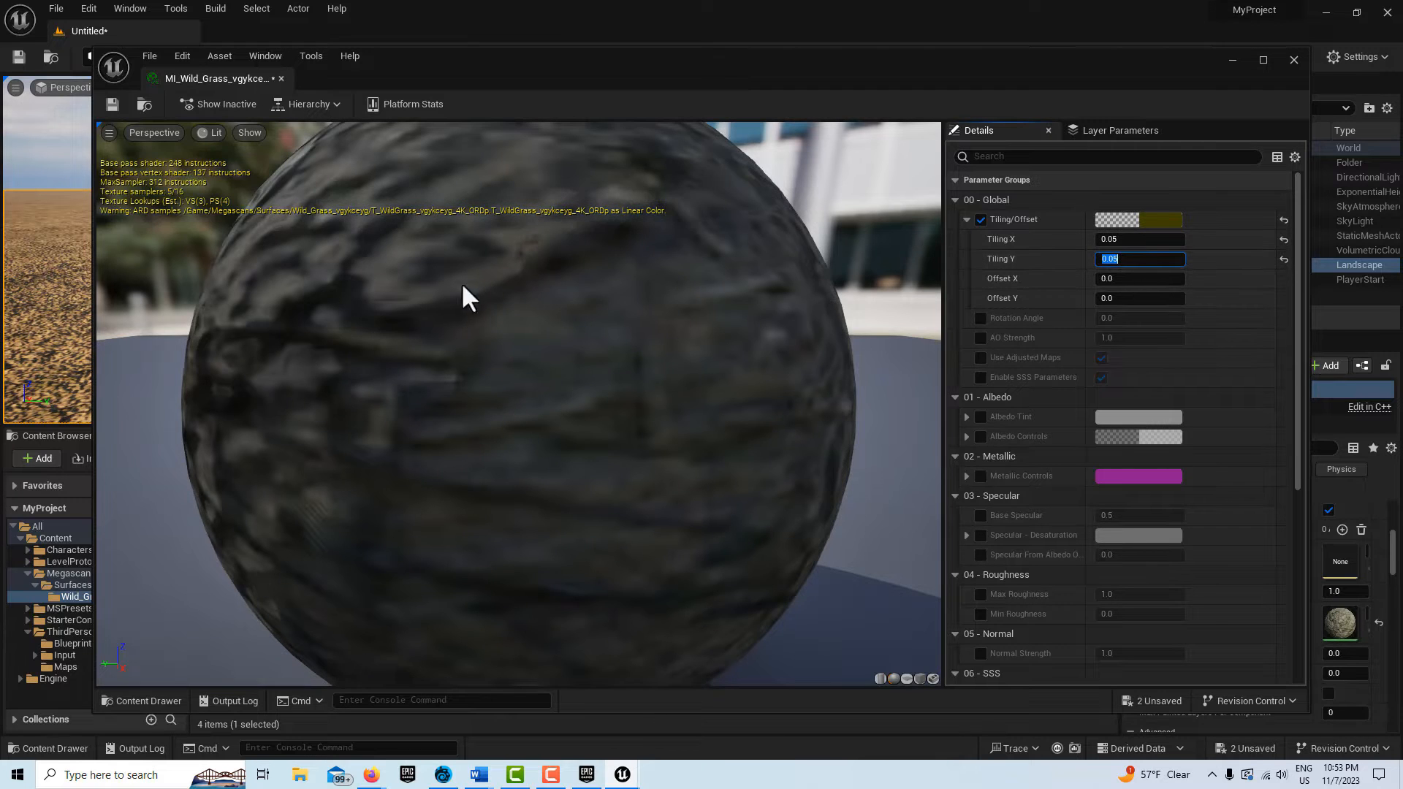
pyautogui.scroll(-3, 539, 361)
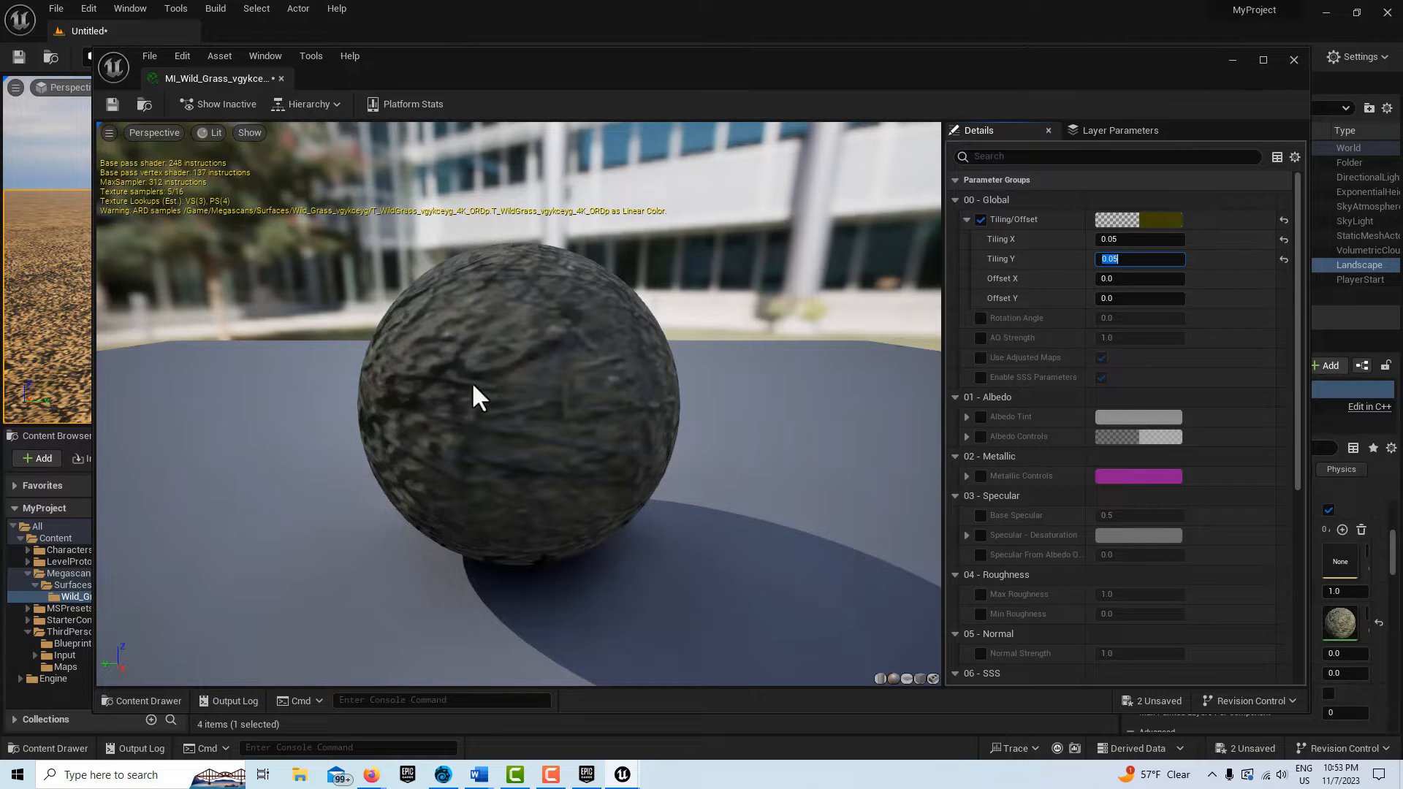
pyautogui.click(117, 108)
pyautogui.click(1230, 59)
# Inspect the retiled grass material across the landscape from near the ground and from a distance
pyautogui.moveTo(559, 250); pyautogui.dragTo(793, 235, button='right')
pyautogui.press('w')
pyautogui.scroll(1, 566, 277)
pyautogui.scroll(-2, 565, 256)
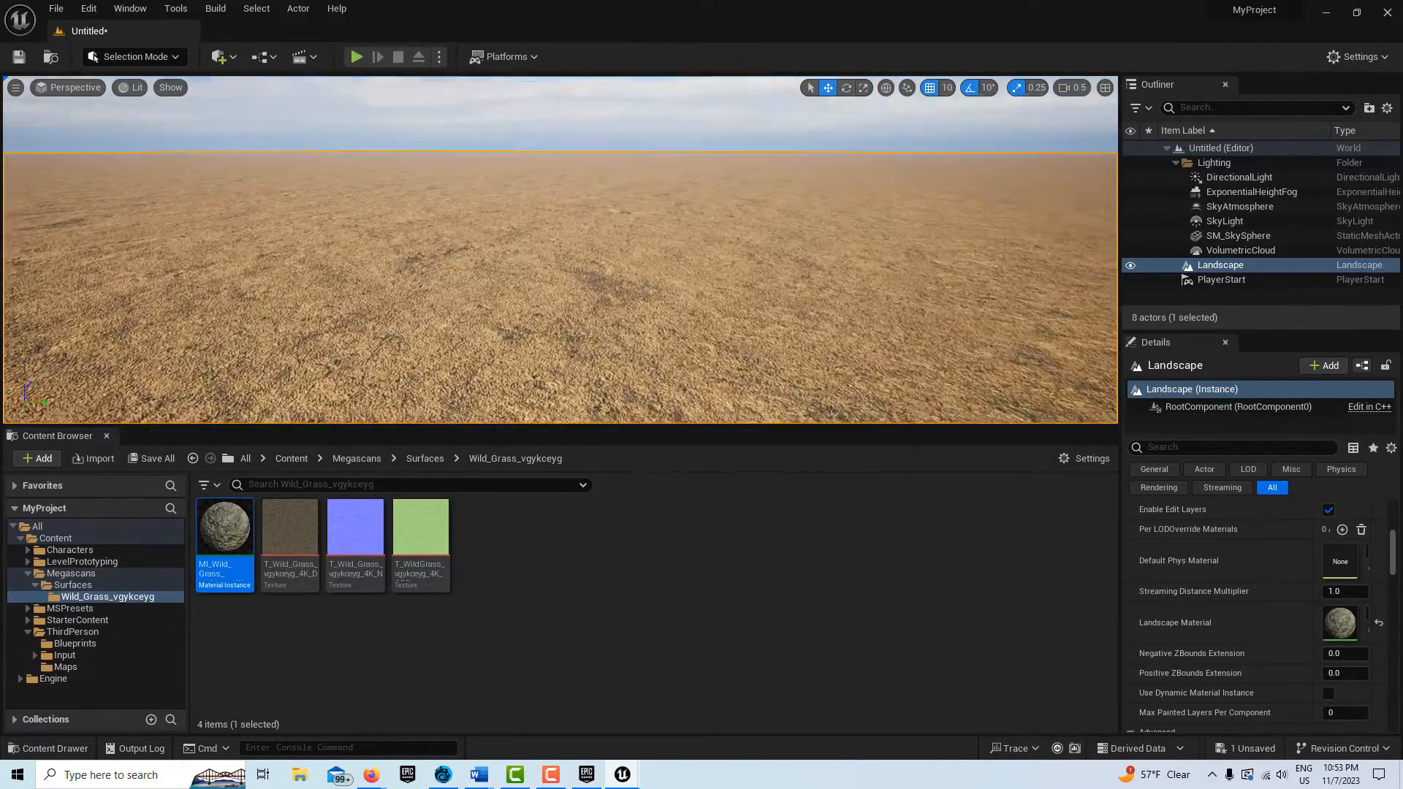
pyautogui.press('w')
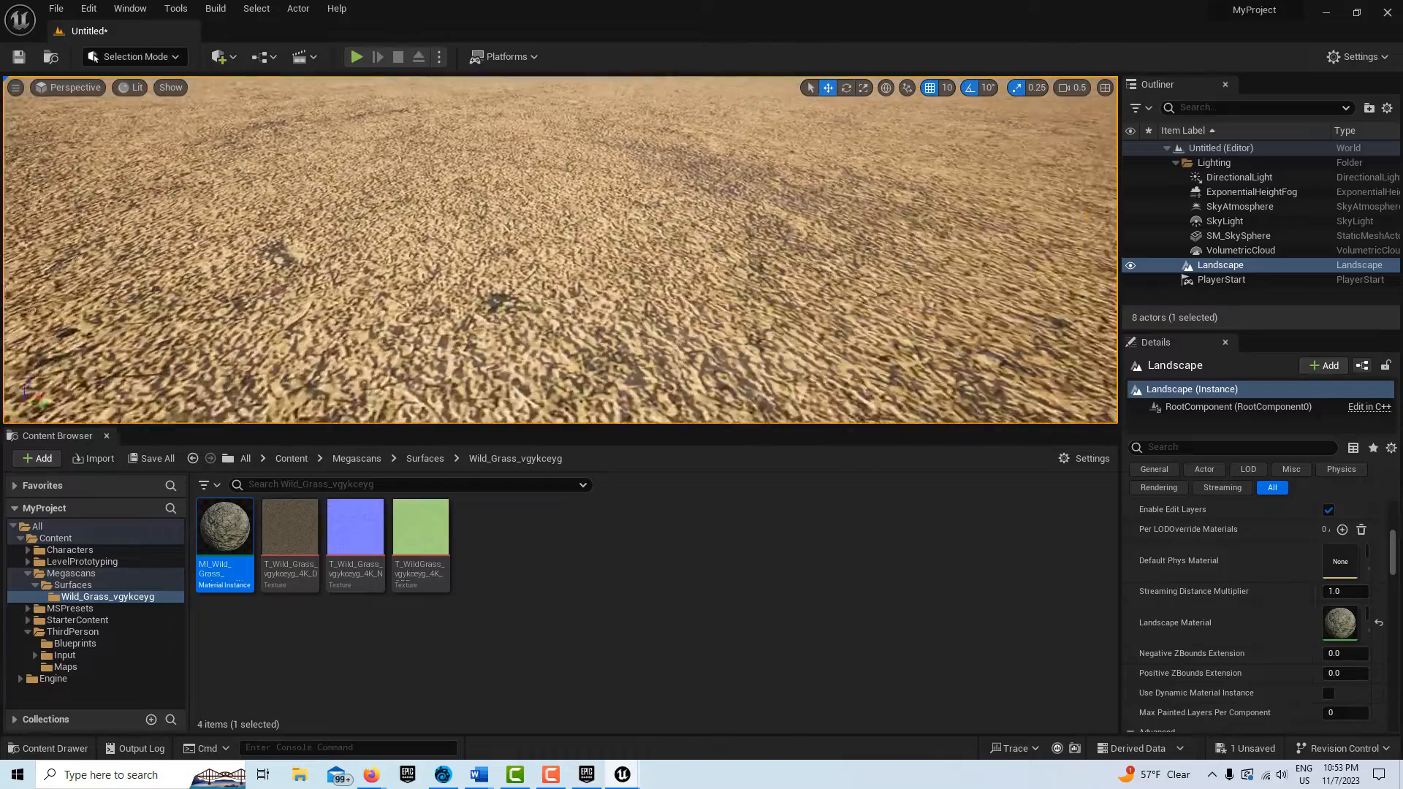
pyautogui.moveTo(562, 250); pyautogui.dragTo(701, 187, button='right')
pyautogui.press('s')
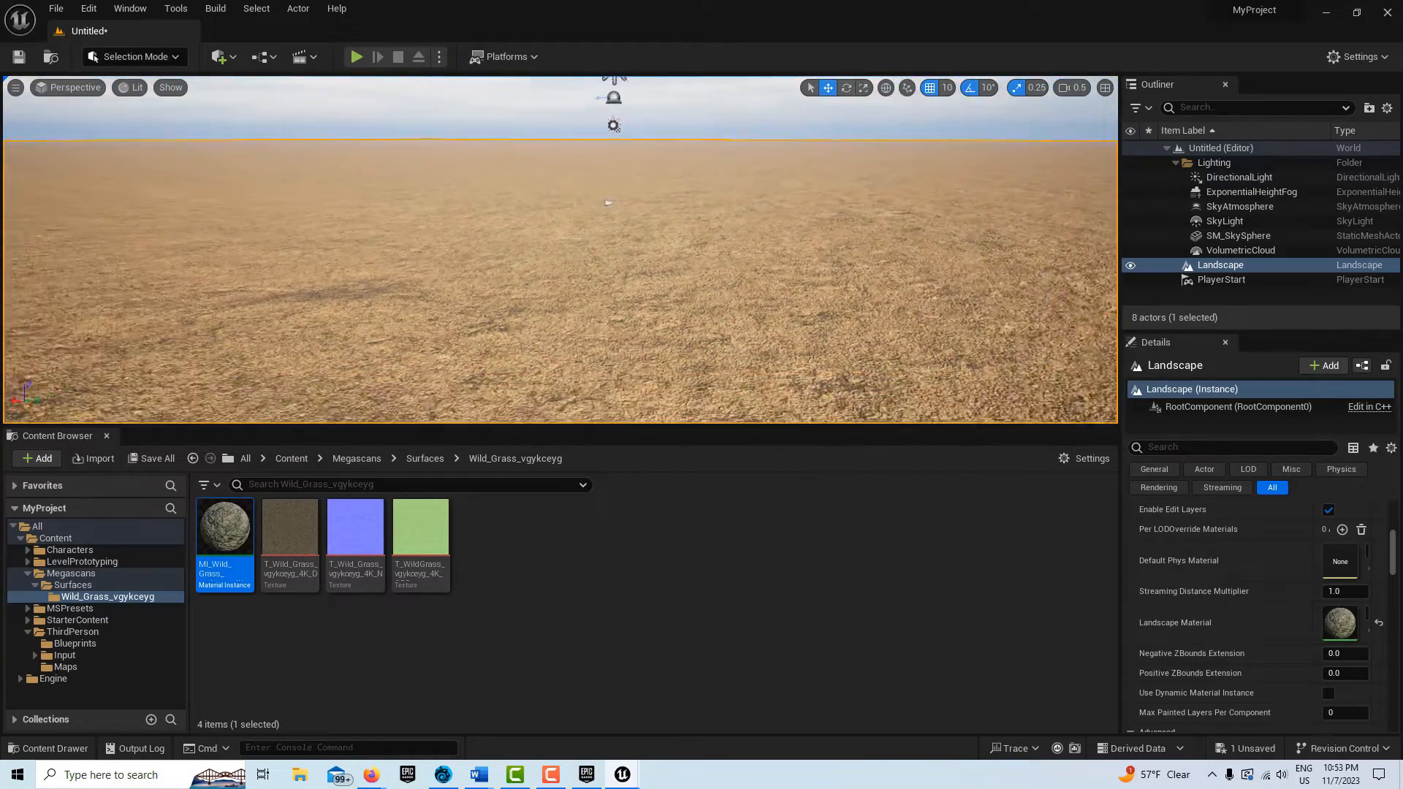
pyautogui.moveTo(701, 186); pyautogui.dragTo(617, 169, button='right')
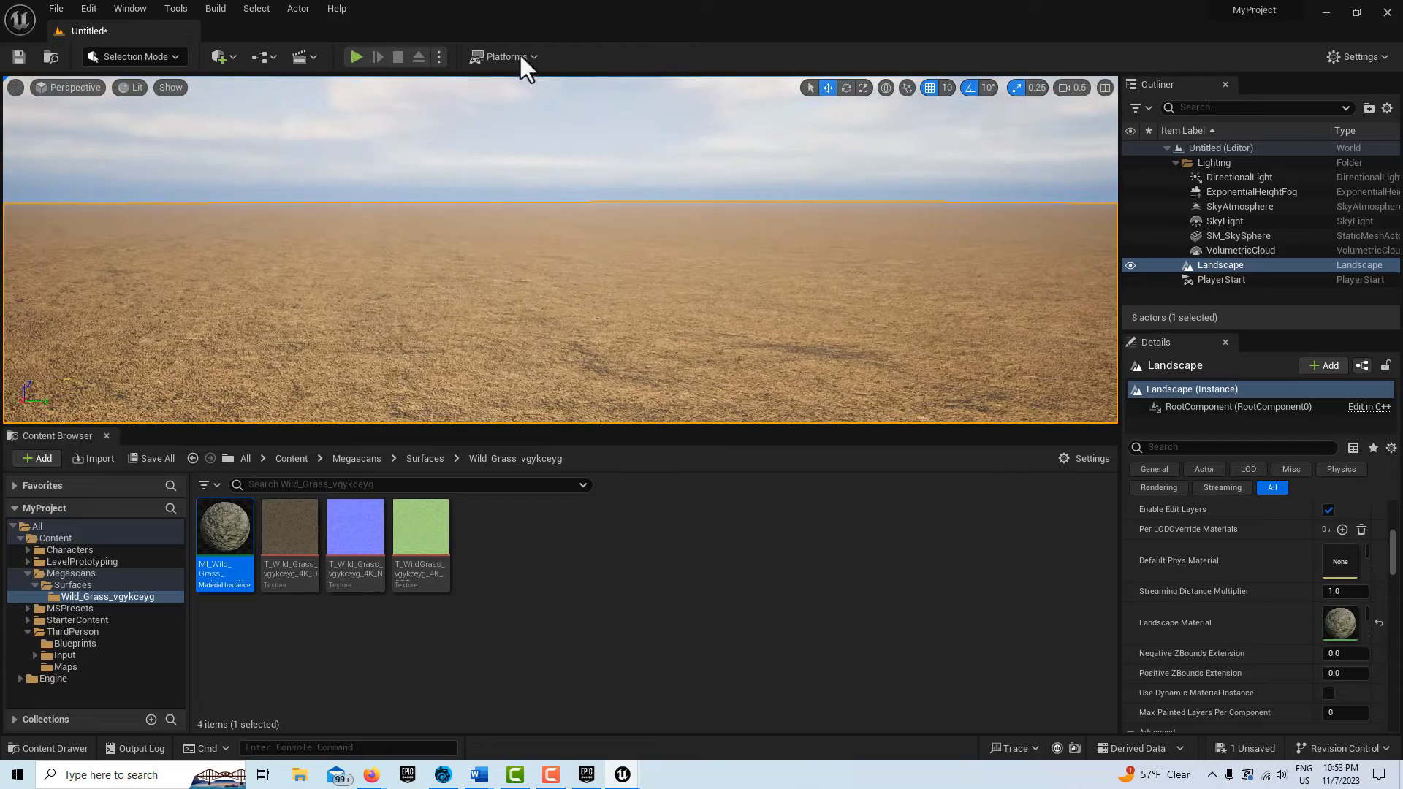
# Run a brief play test of the level and raise the PlayerStart actor above the landscape surface
pyautogui.click(357, 62)
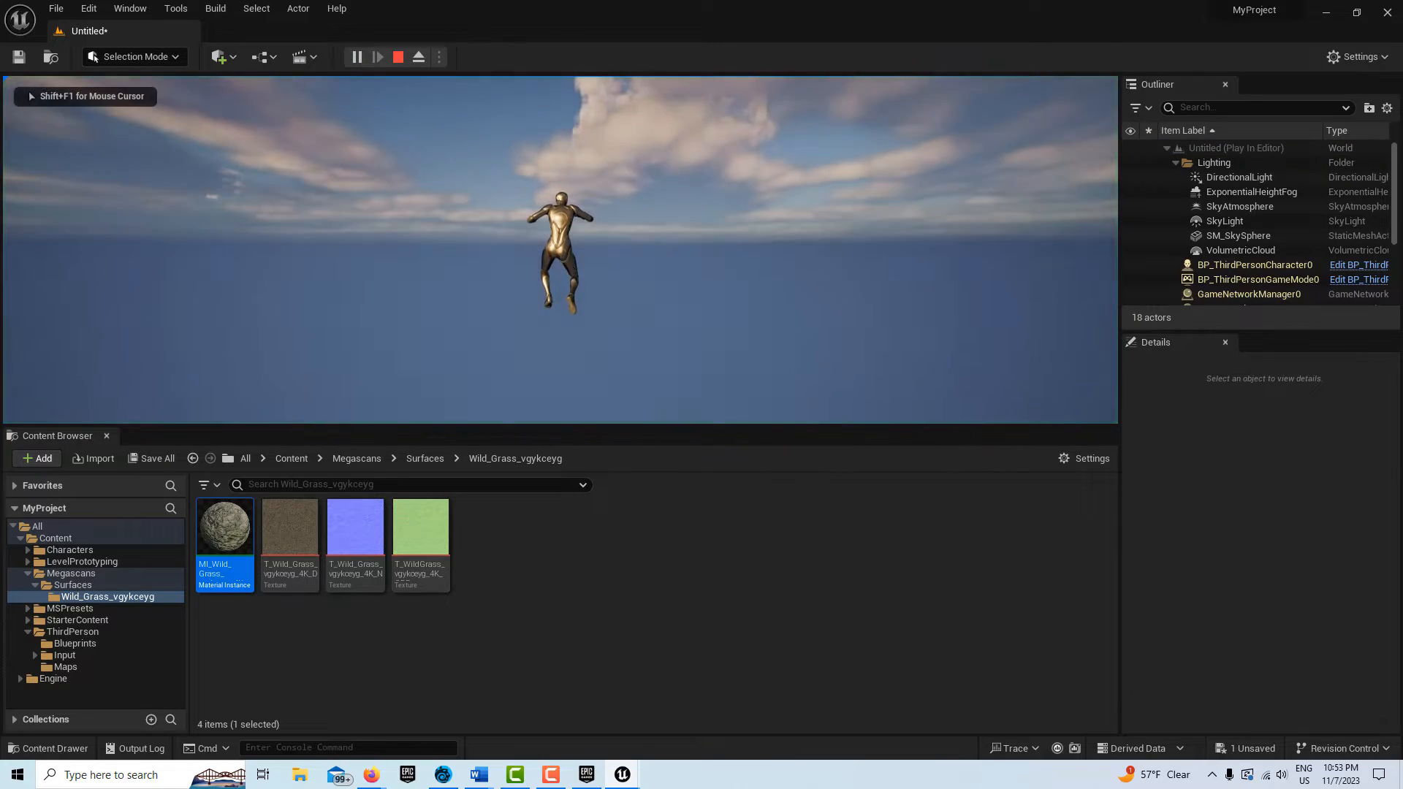
pyautogui.press('Escape')
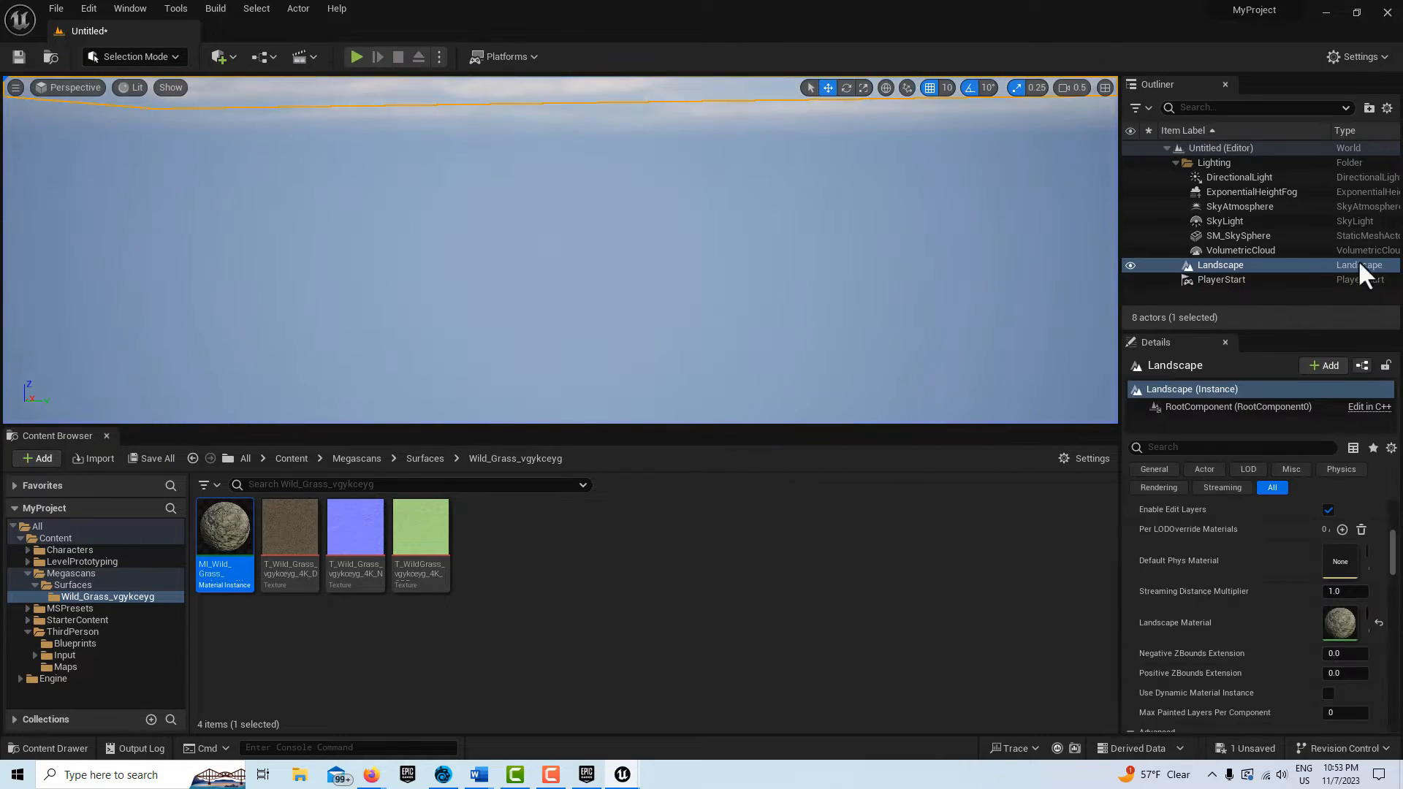
pyautogui.click(1242, 279)
pyautogui.press('f')
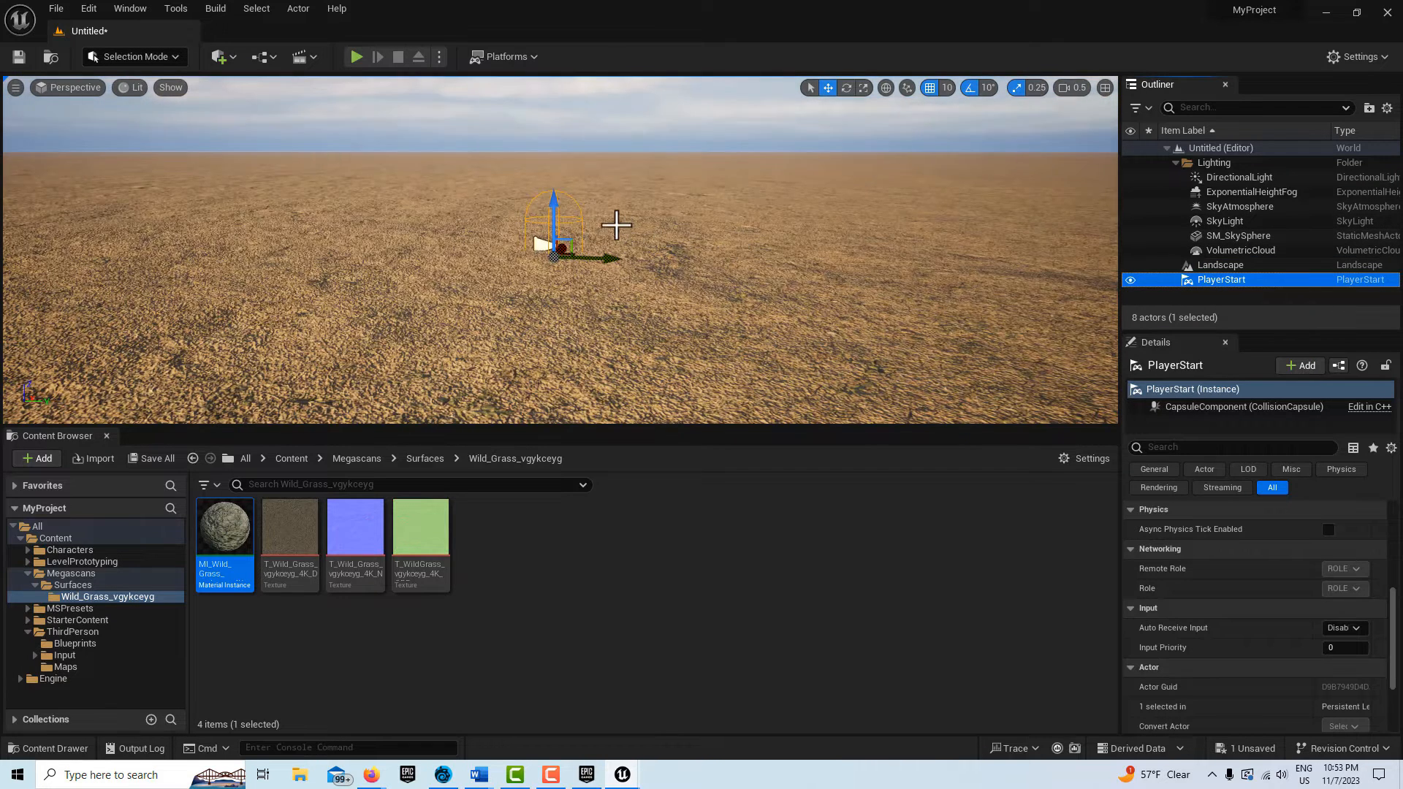
pyautogui.moveTo(554, 212); pyautogui.dragTo(554, 91)
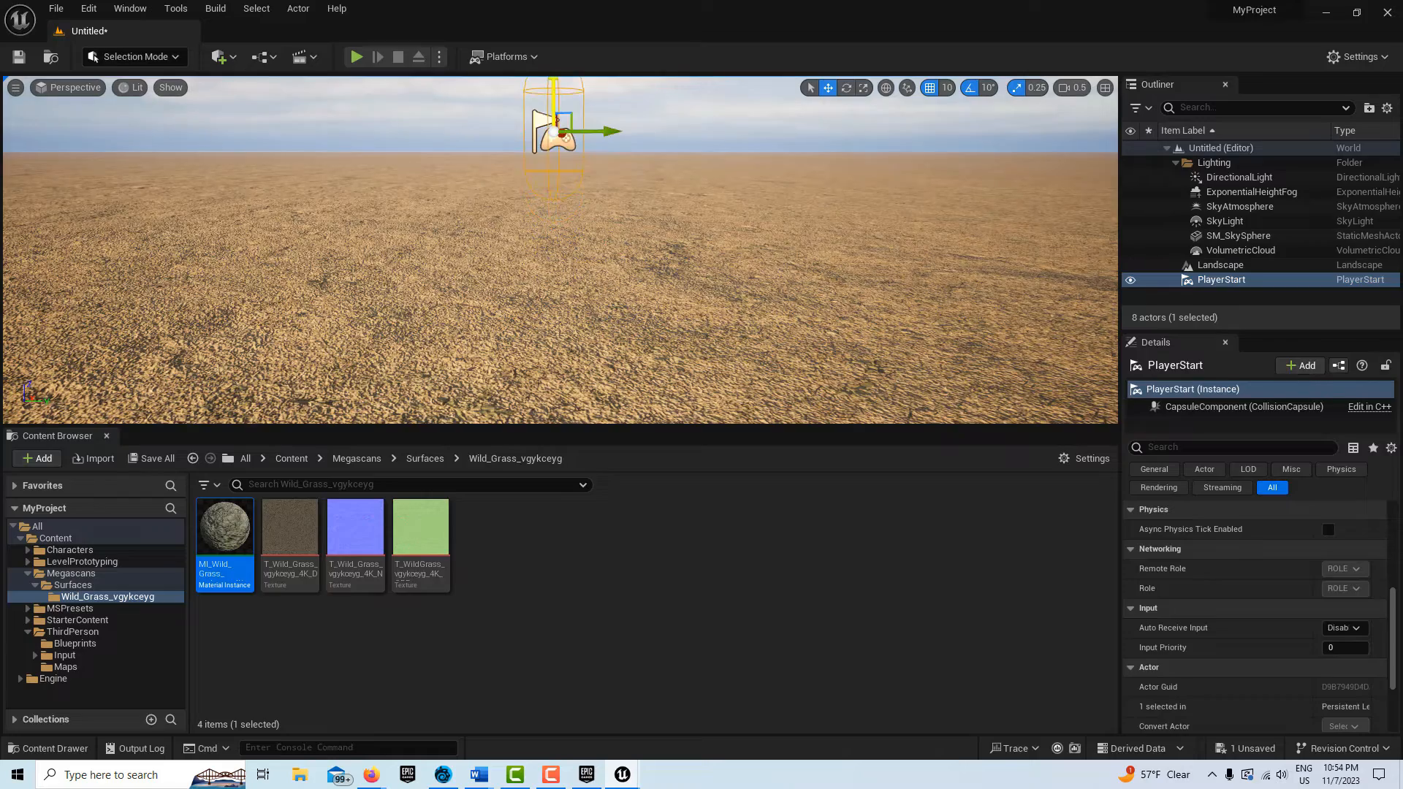
# Play the level and run the character across the grass landscape to check the ground
pyautogui.click(356, 57)
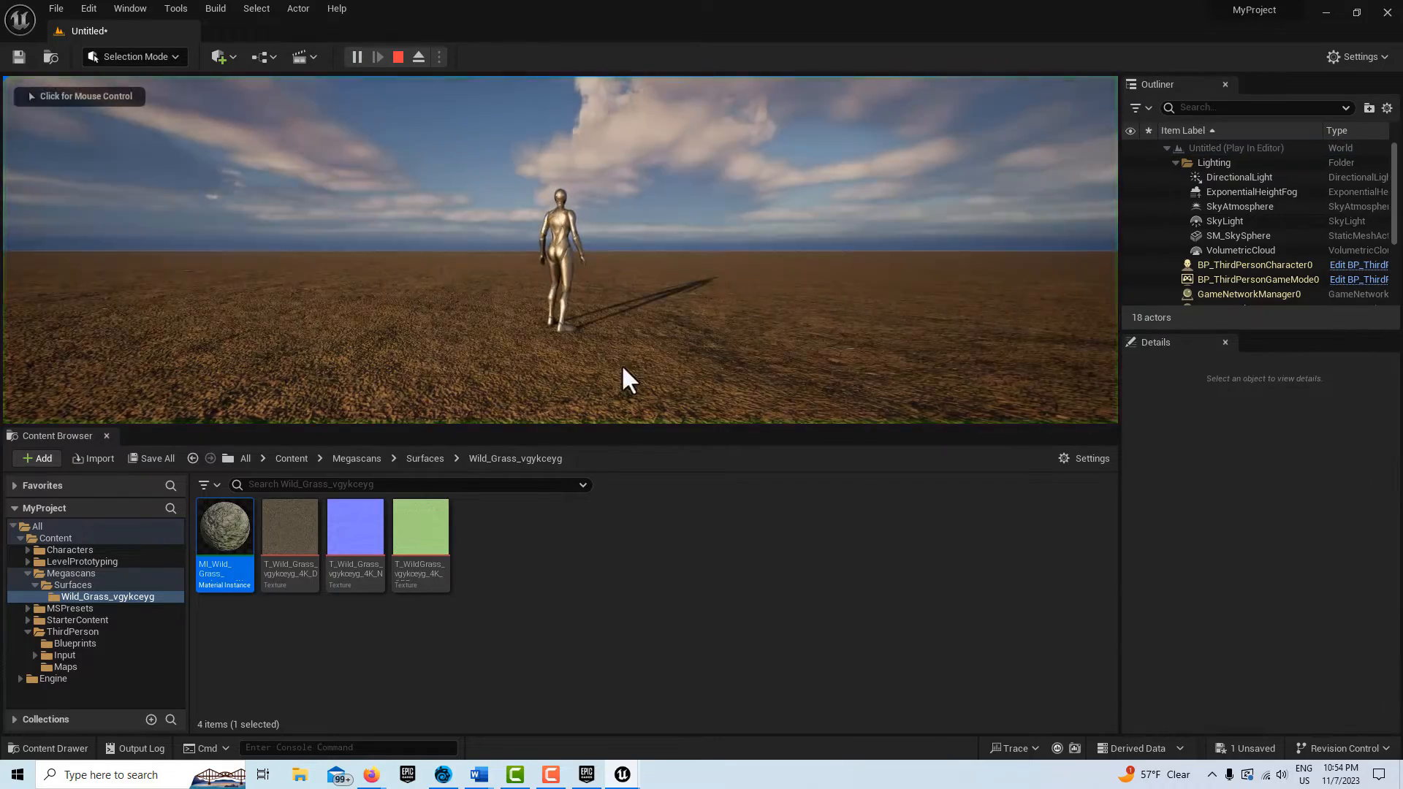
pyautogui.press('w')
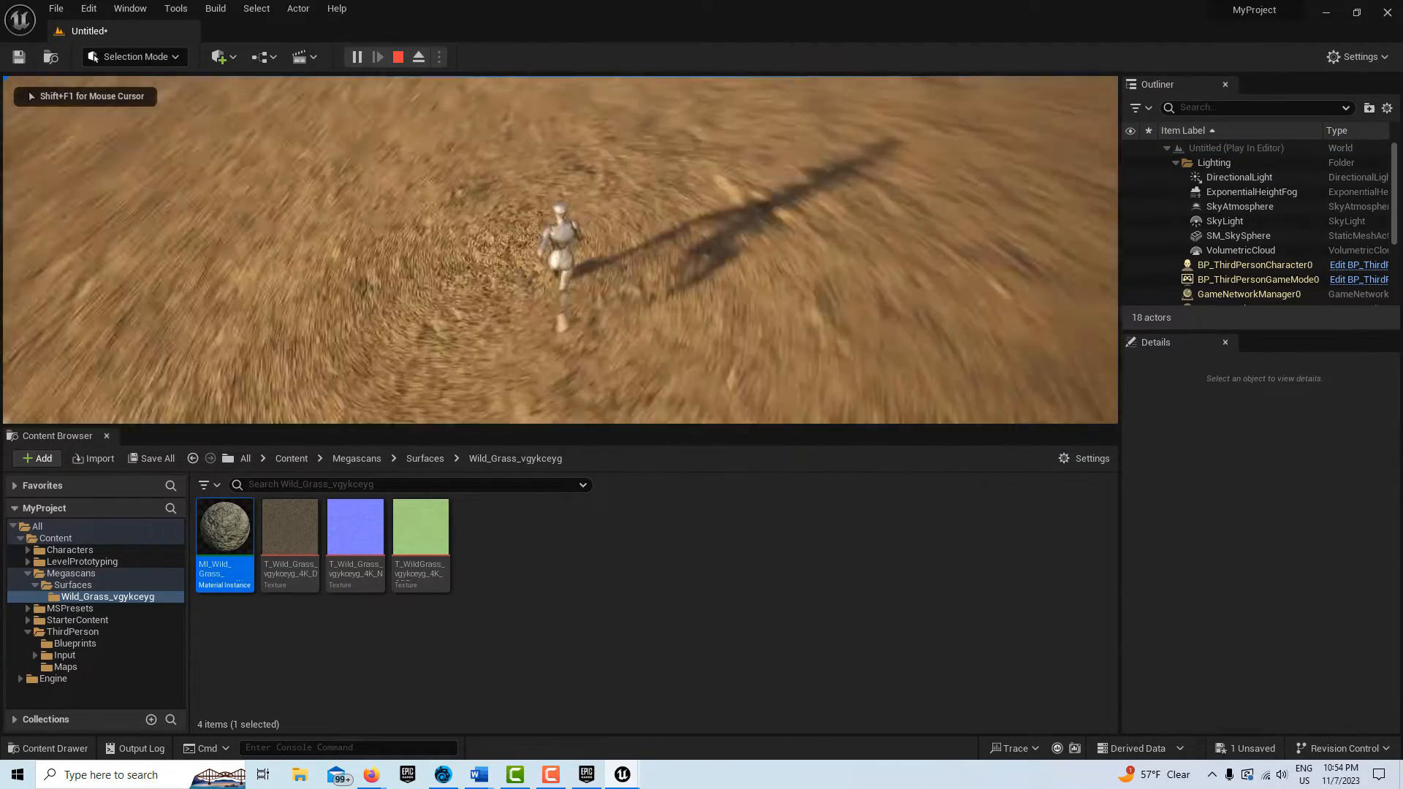
pyautogui.press('w')
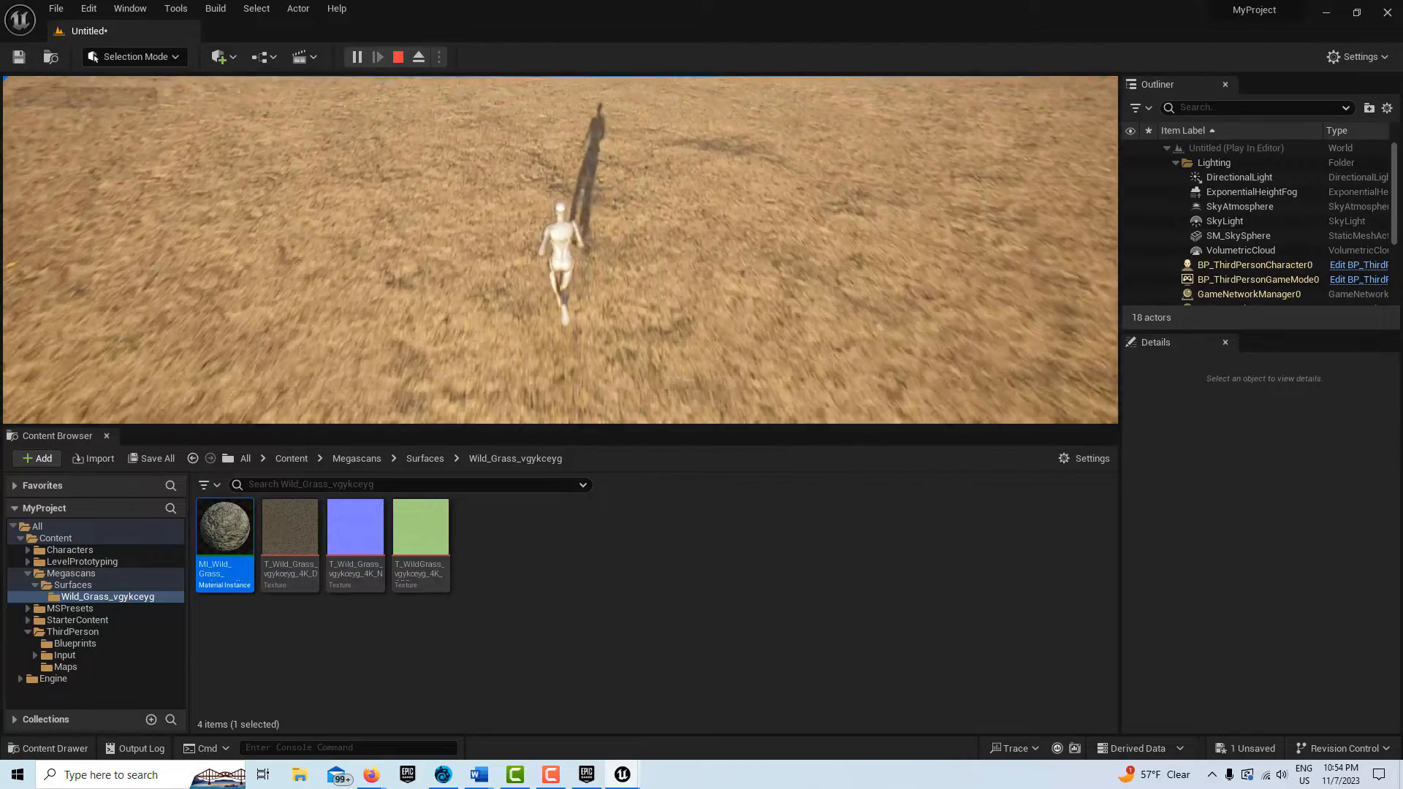
# Keep running the character around the landscape to view the grass texture from several directions, and end the play test
pyautogui.press('w')
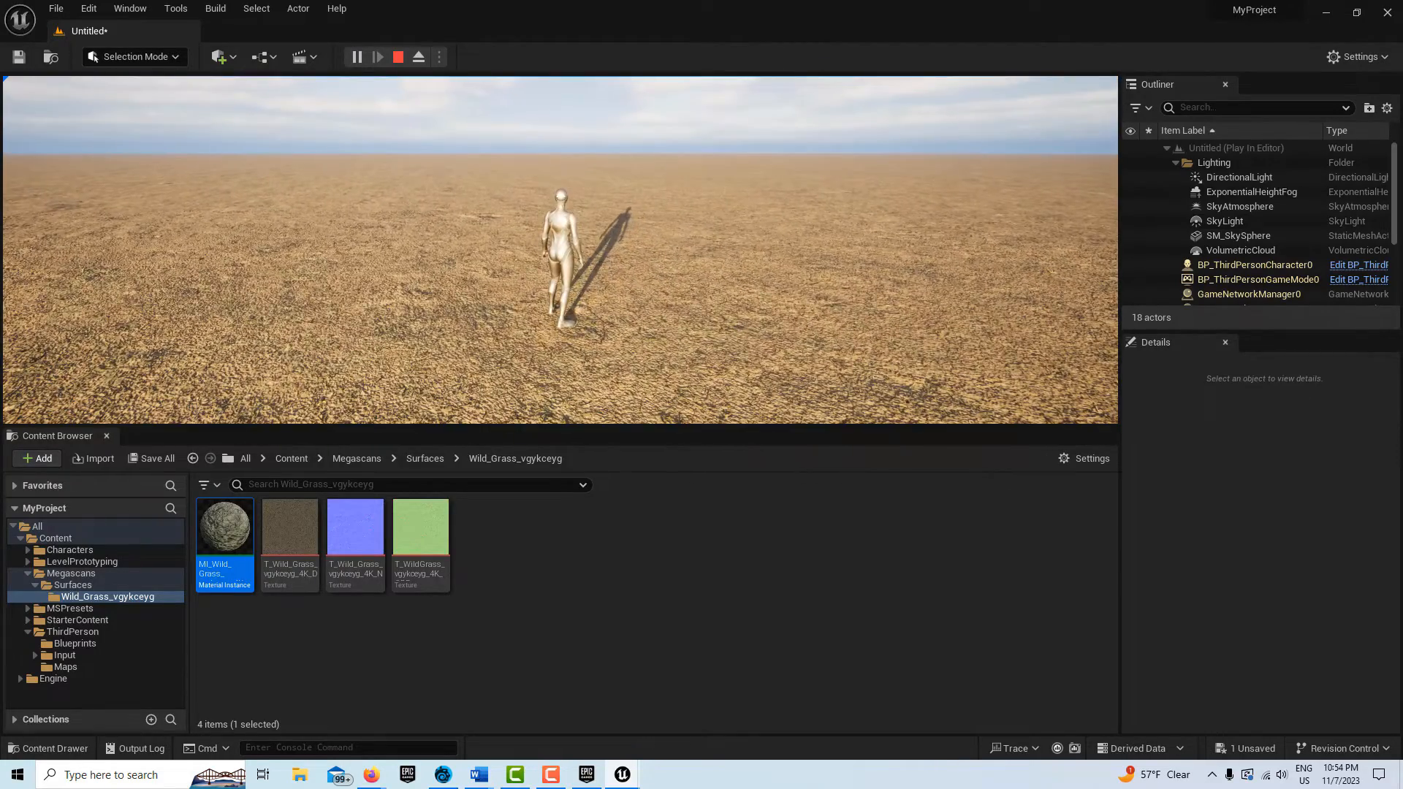
pyautogui.press('w')
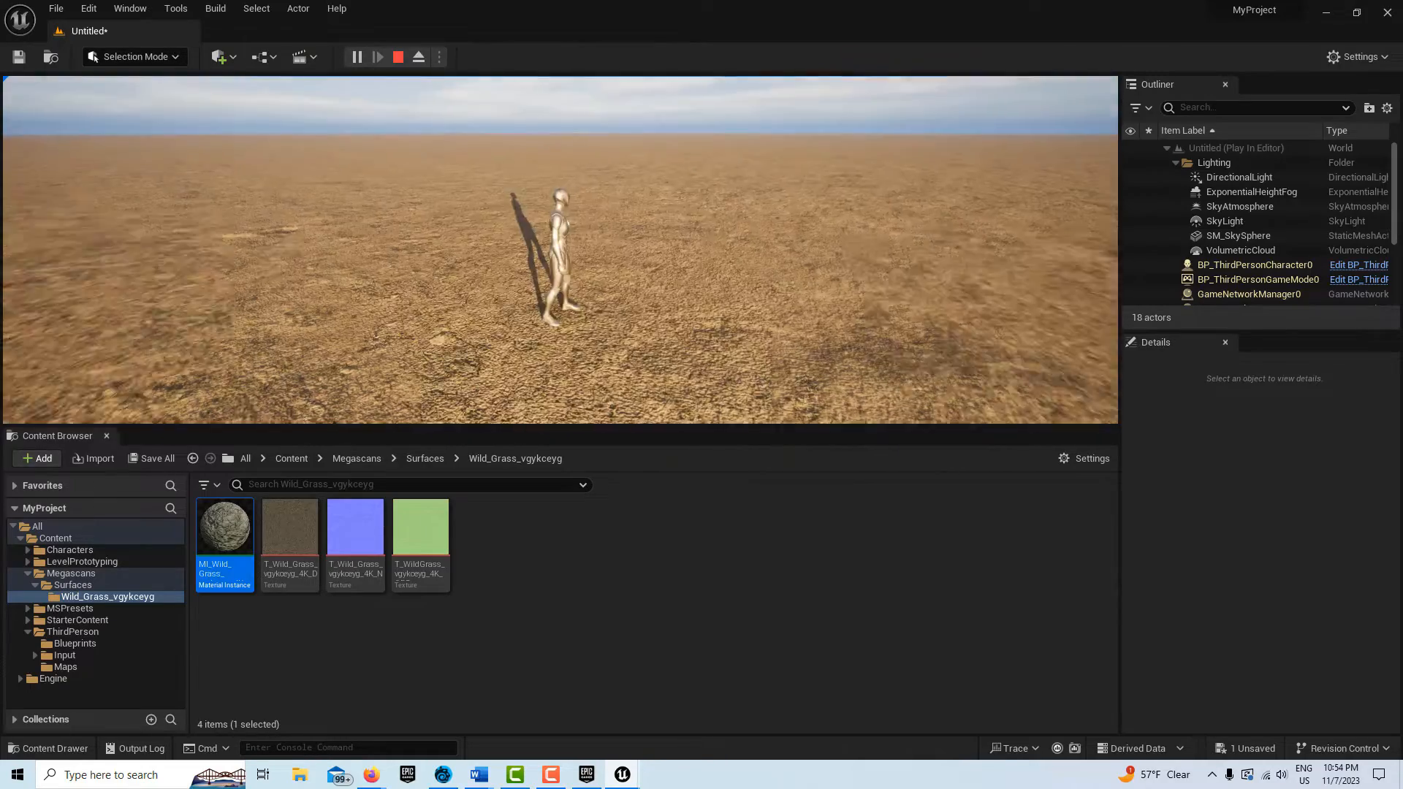
pyautogui.press('w')
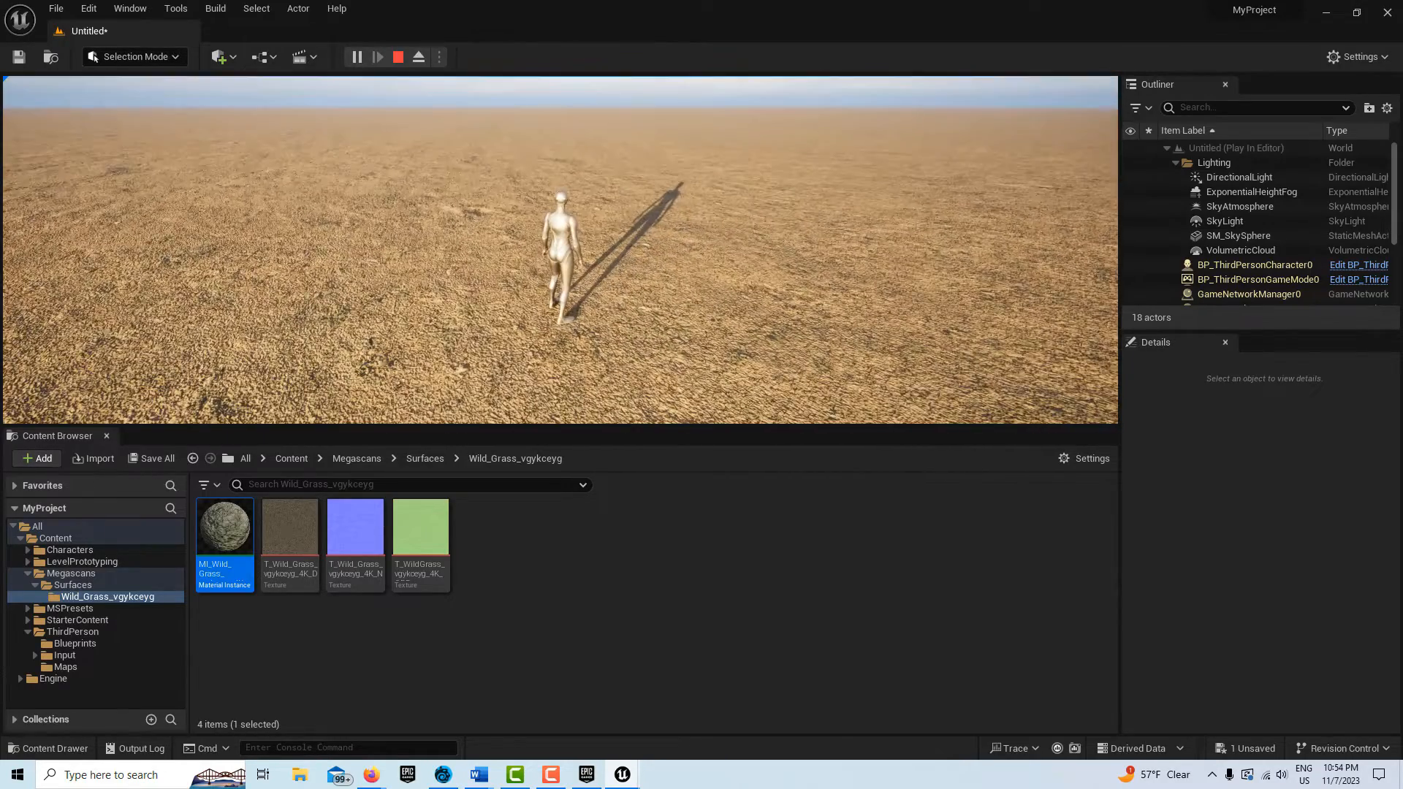
pyautogui.press('Escape')
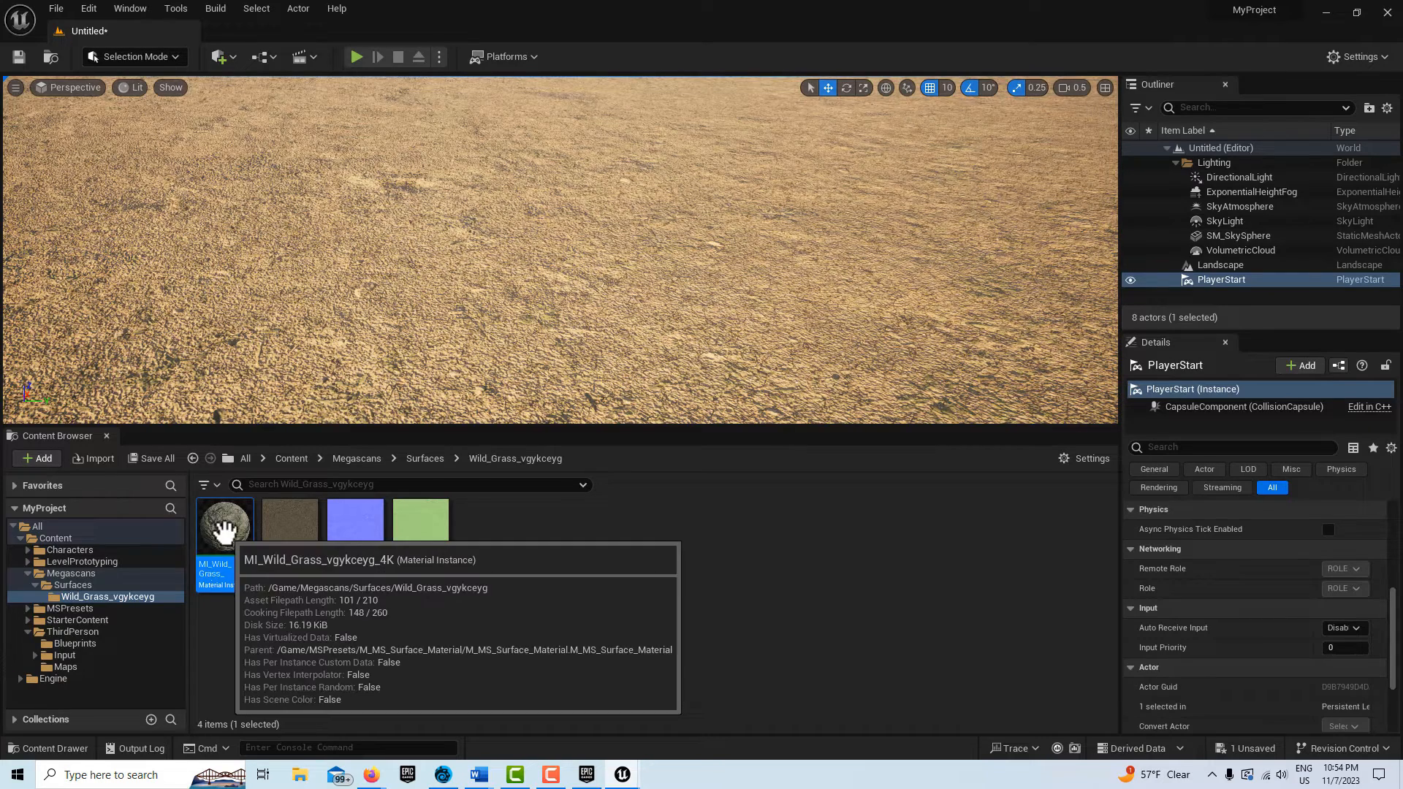
# Open the MI_Wild_Grass material instance and set both Tiling X and Tiling Y to 0.06
pyautogui.doubleClick(223, 530)
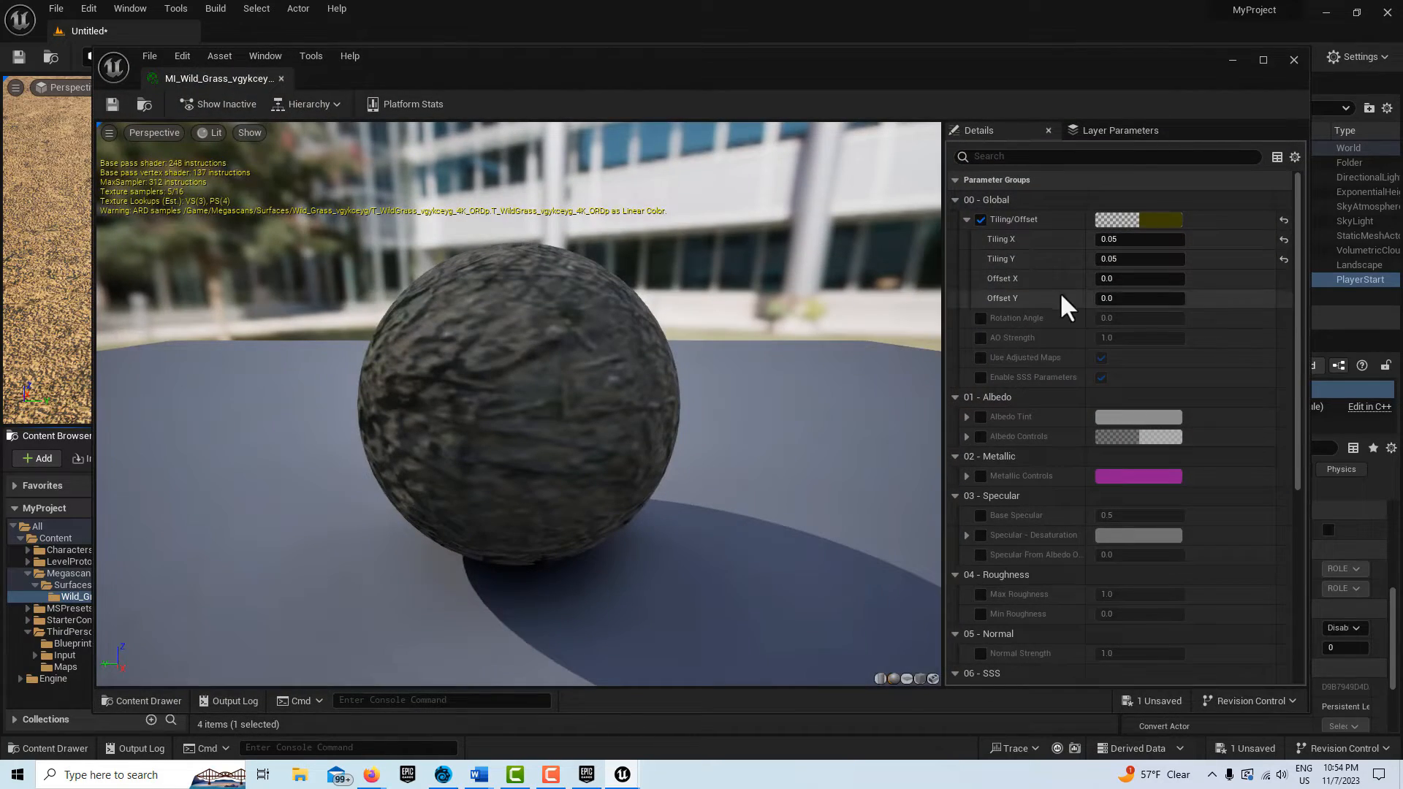
pyautogui.click(1142, 239)
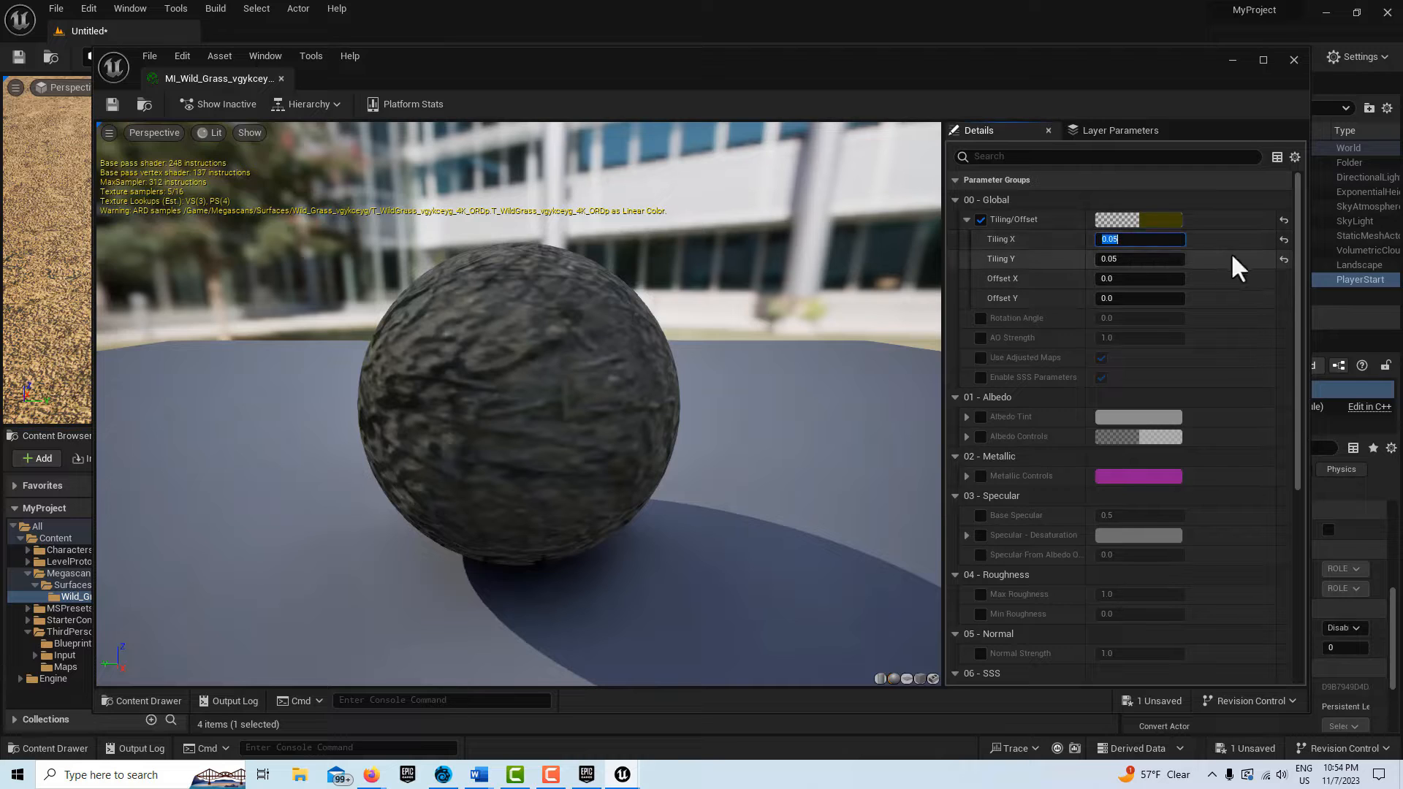
pyautogui.write('.06')
pyautogui.click(1155, 260)
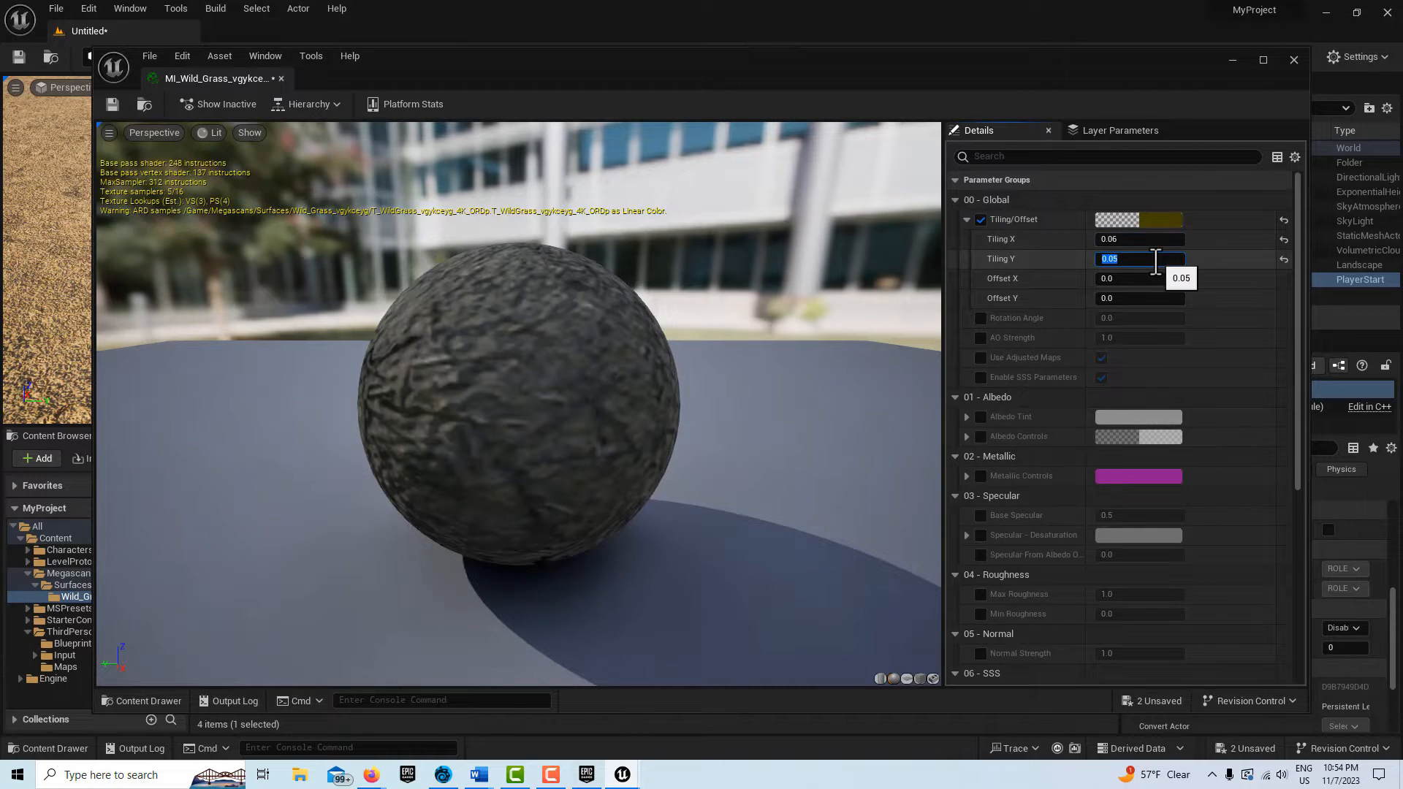
pyautogui.write('.06')
pyautogui.press('Return')
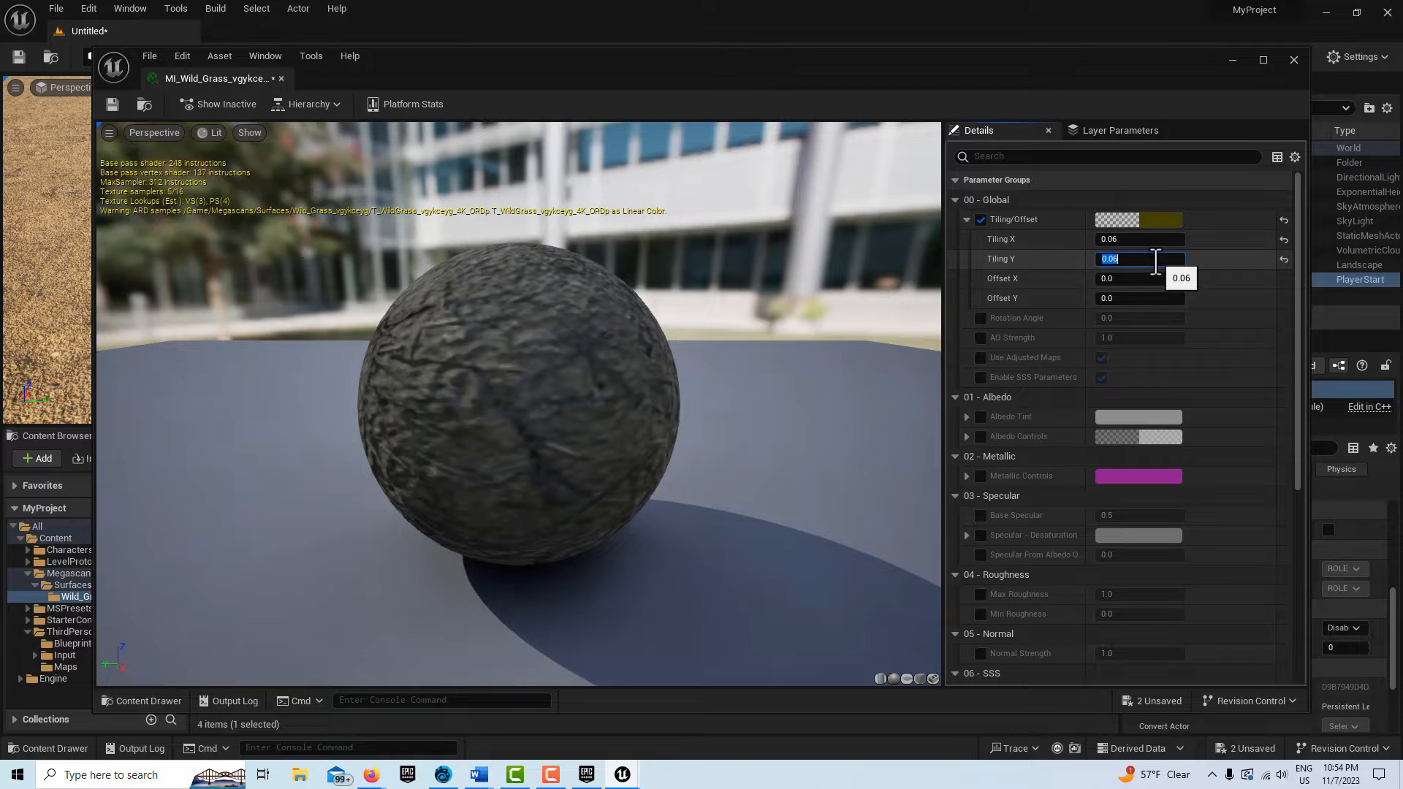
# Set Tiling X and Tiling Y to 0.07, save the Wild Grass material instance and minimize its editor
pyautogui.click(1114, 240)
pyautogui.write('.07')
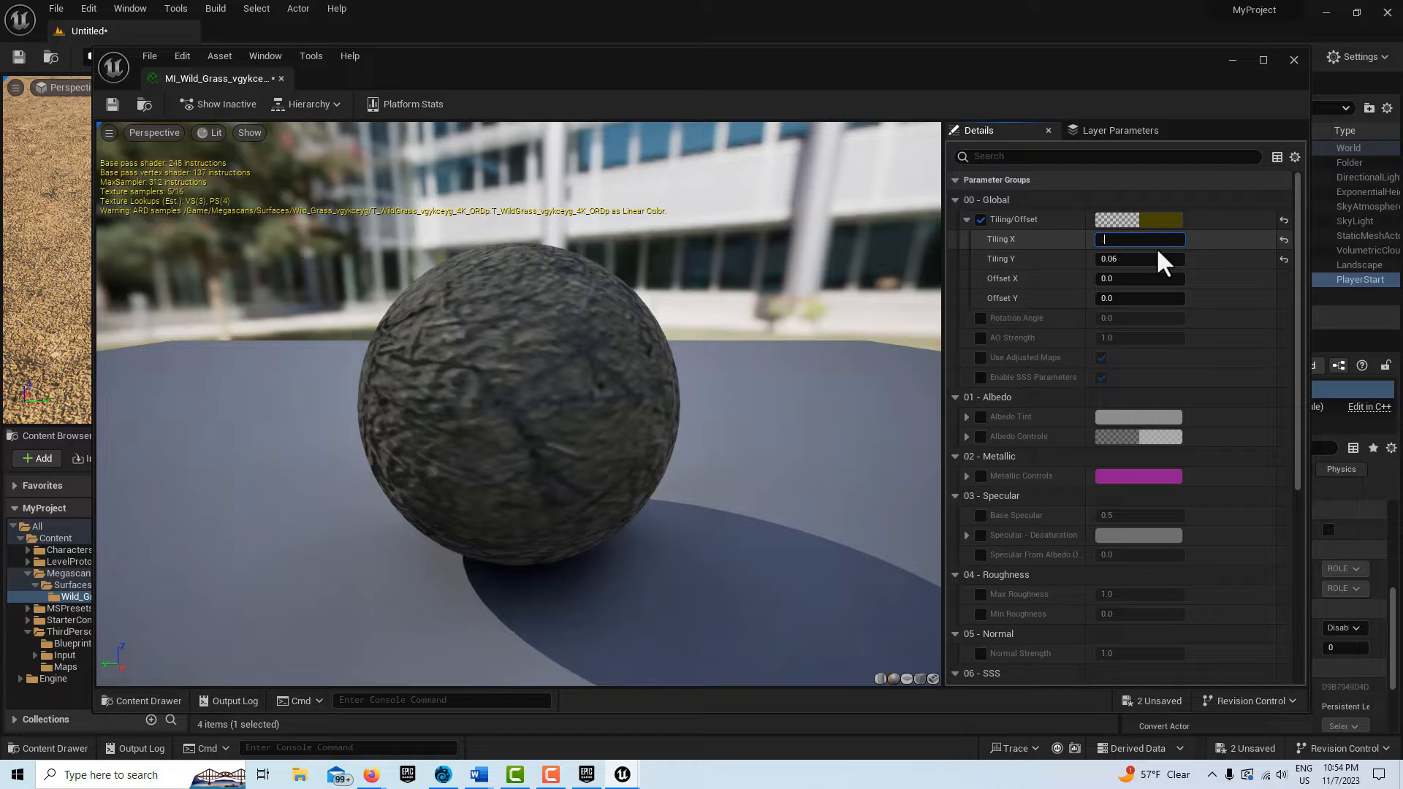
pyautogui.click(1131, 259)
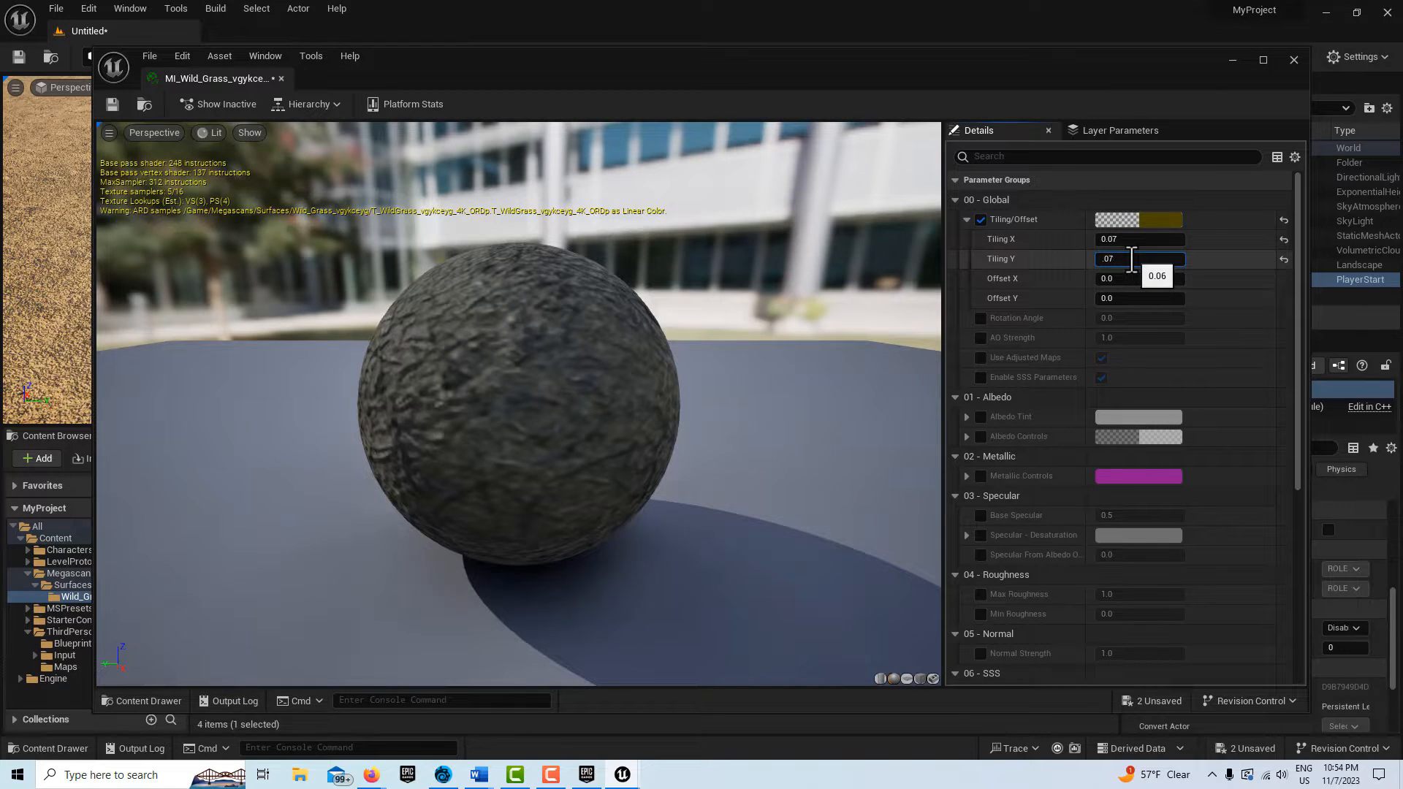
pyautogui.write('.07')
pyautogui.press('Return')
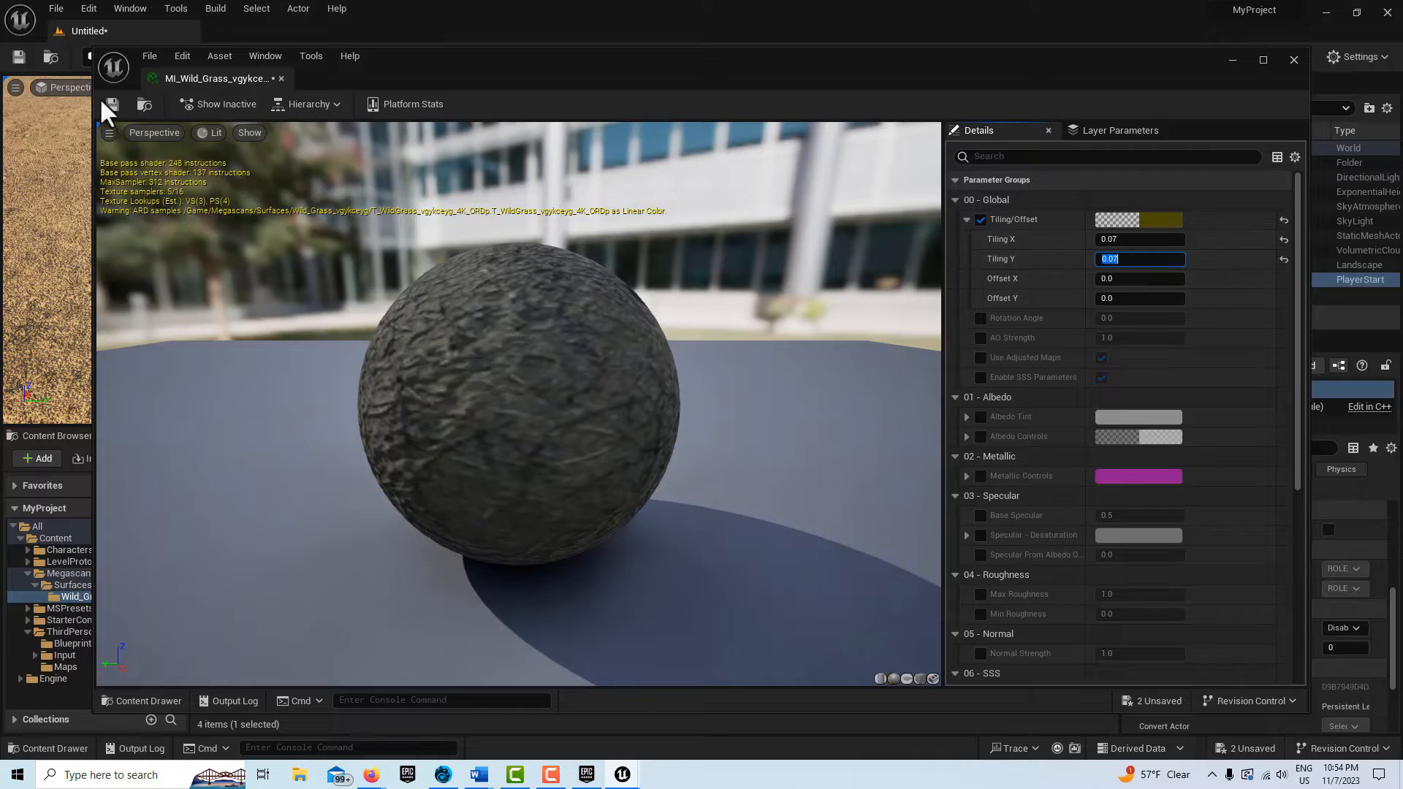
pyautogui.click(112, 102)
pyautogui.click(1233, 60)
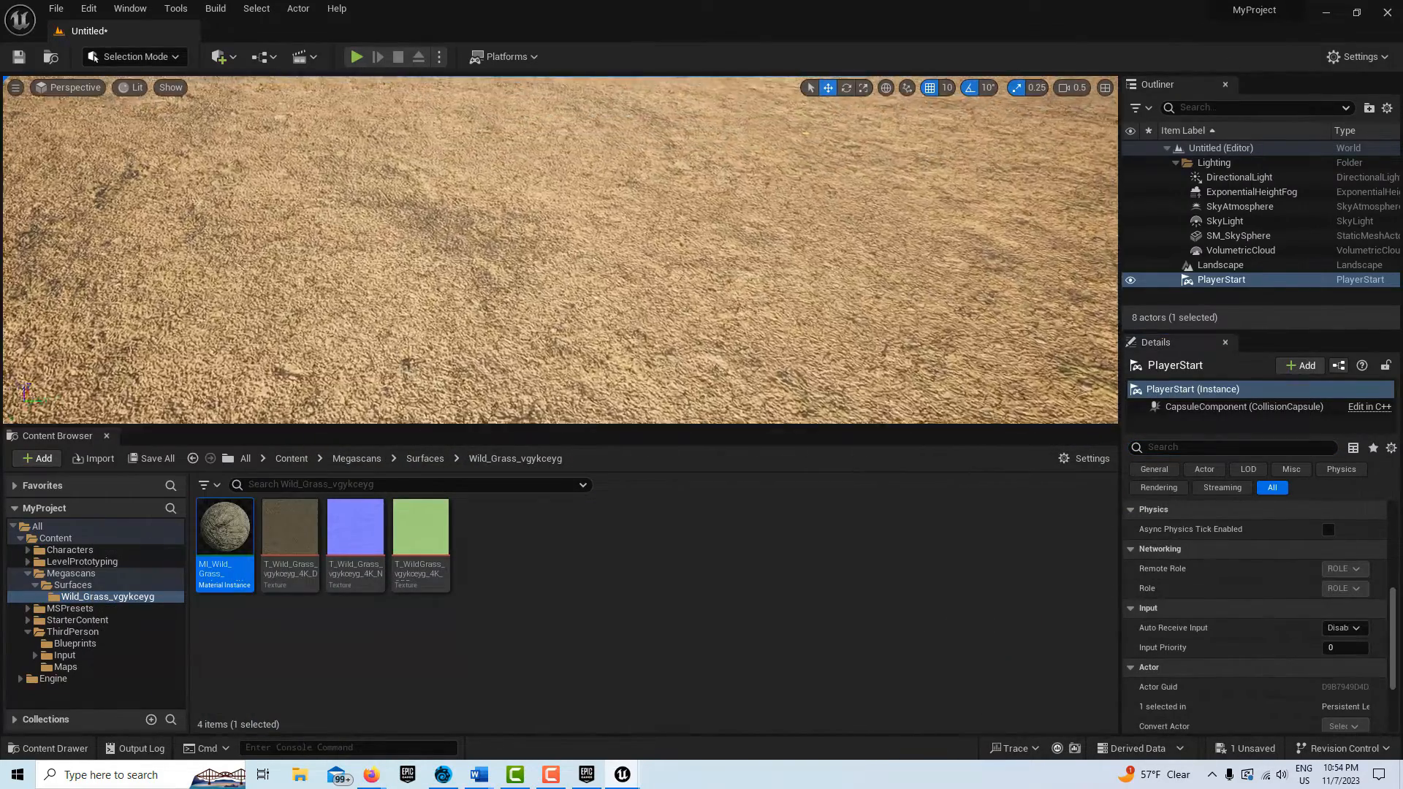
# Play-test the level, running the character across the landscape to examine the retiled grass ground, and stop the session
pyautogui.moveTo(585, 293); pyautogui.dragTo(577, 223, button='right')
pyautogui.moveTo(309, 130); pyautogui.dragTo(309, 117, button='right')
pyautogui.click(357, 56)
pyautogui.press('w')
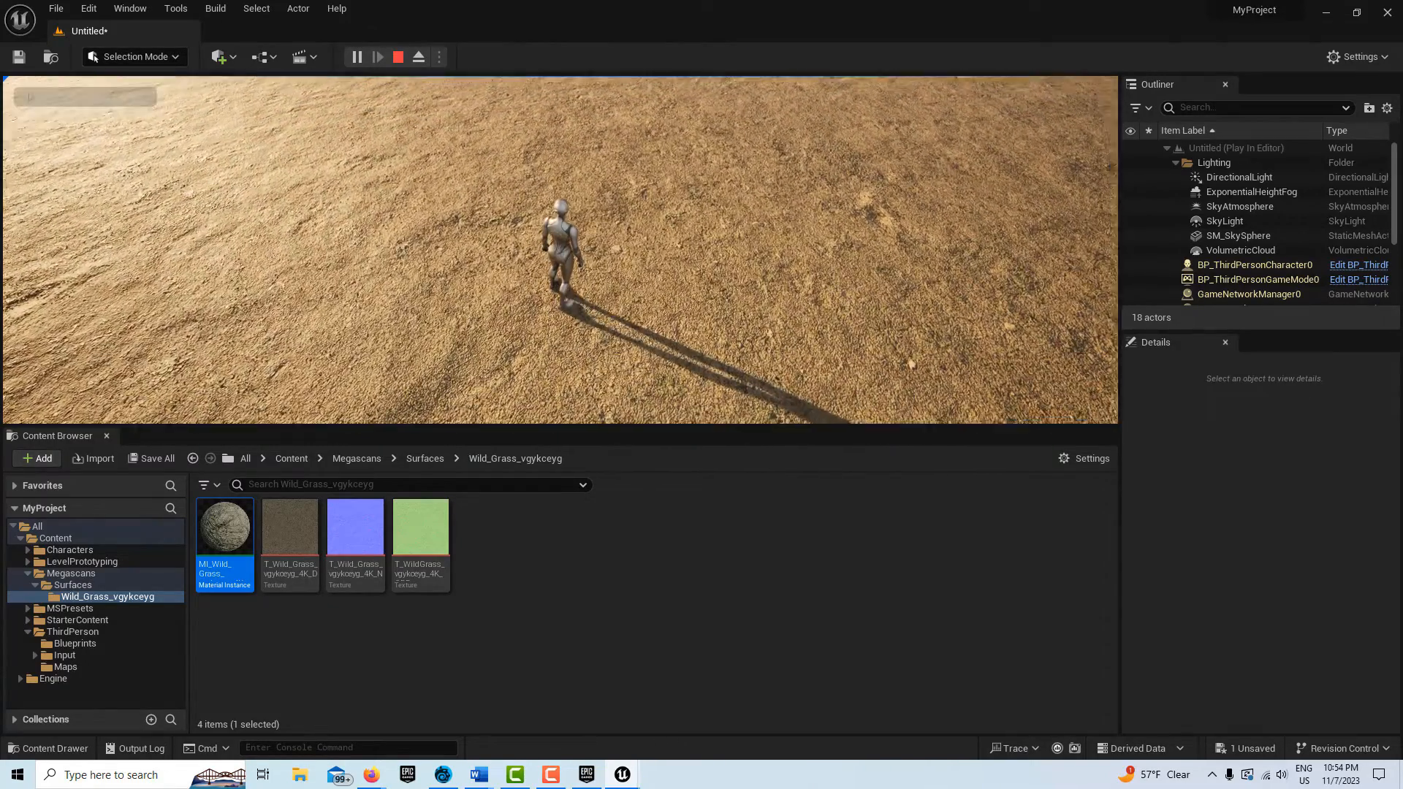
pyautogui.press('w')
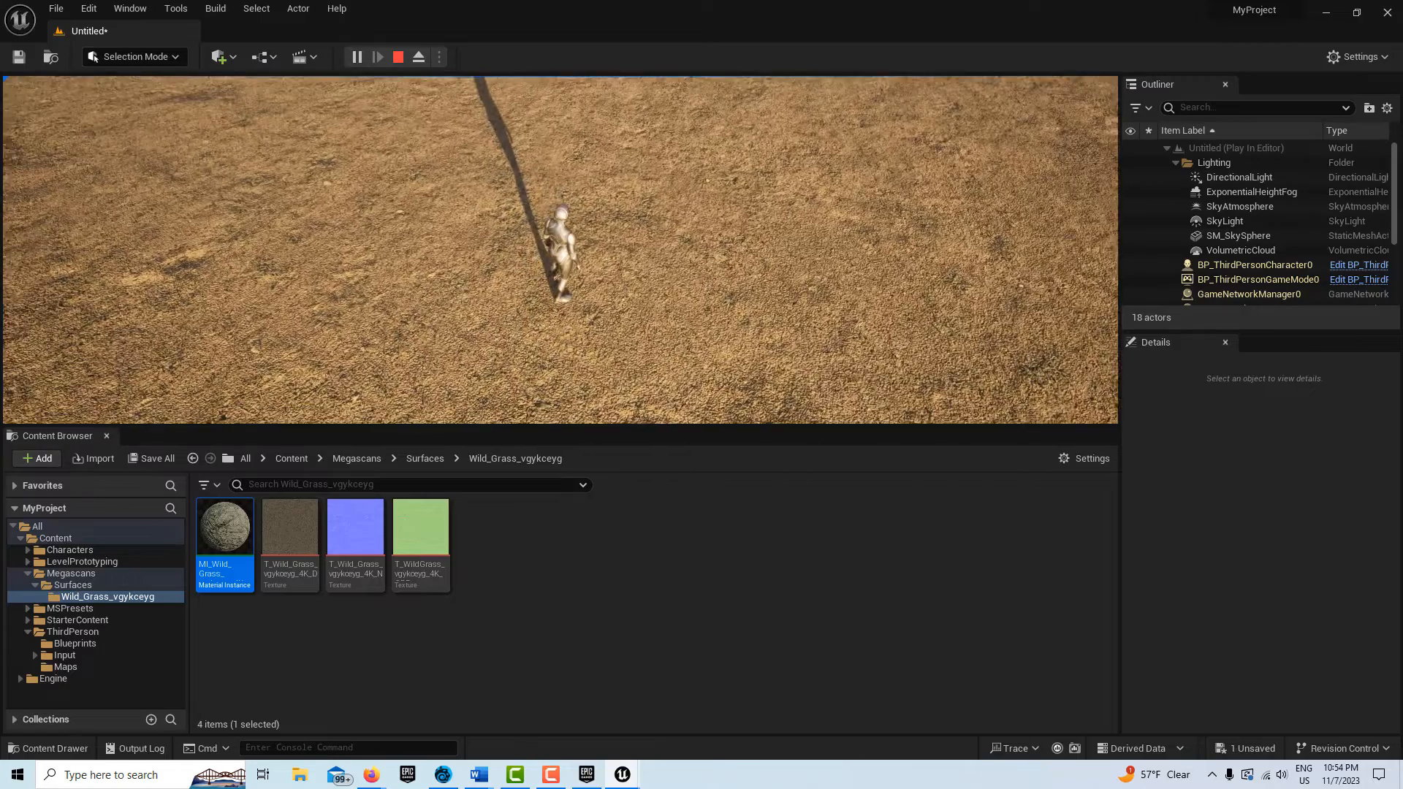
pyautogui.press('w')
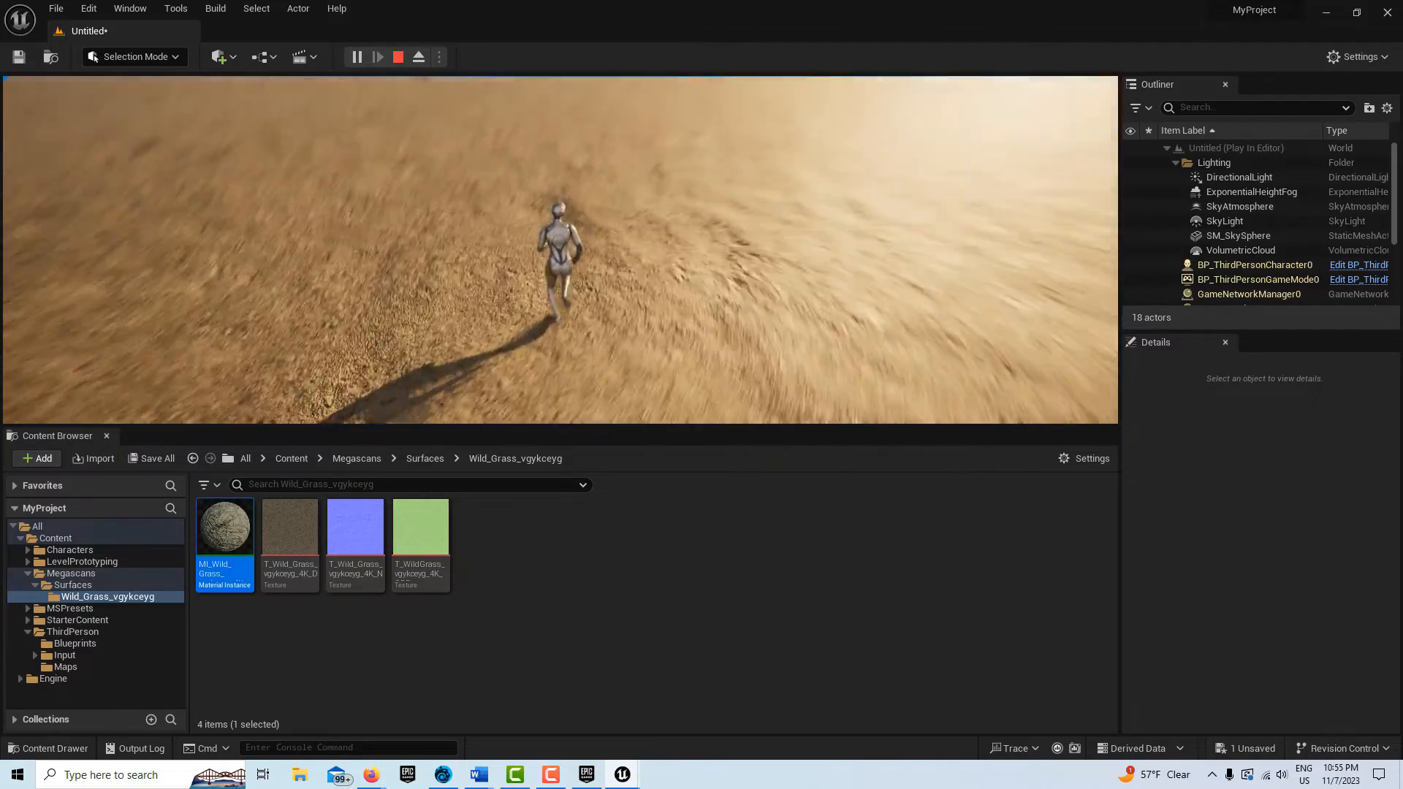
pyautogui.press('w')
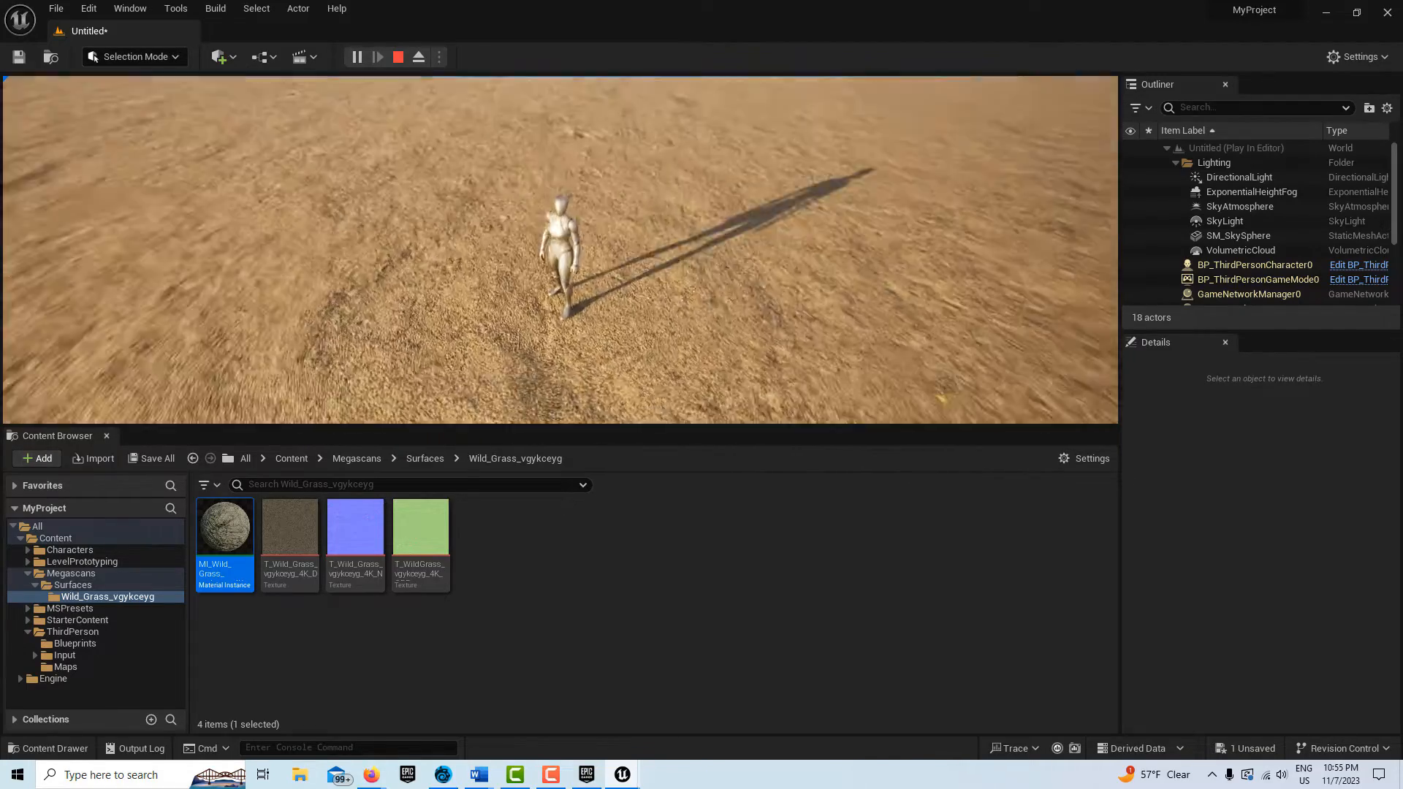
pyautogui.press('s')
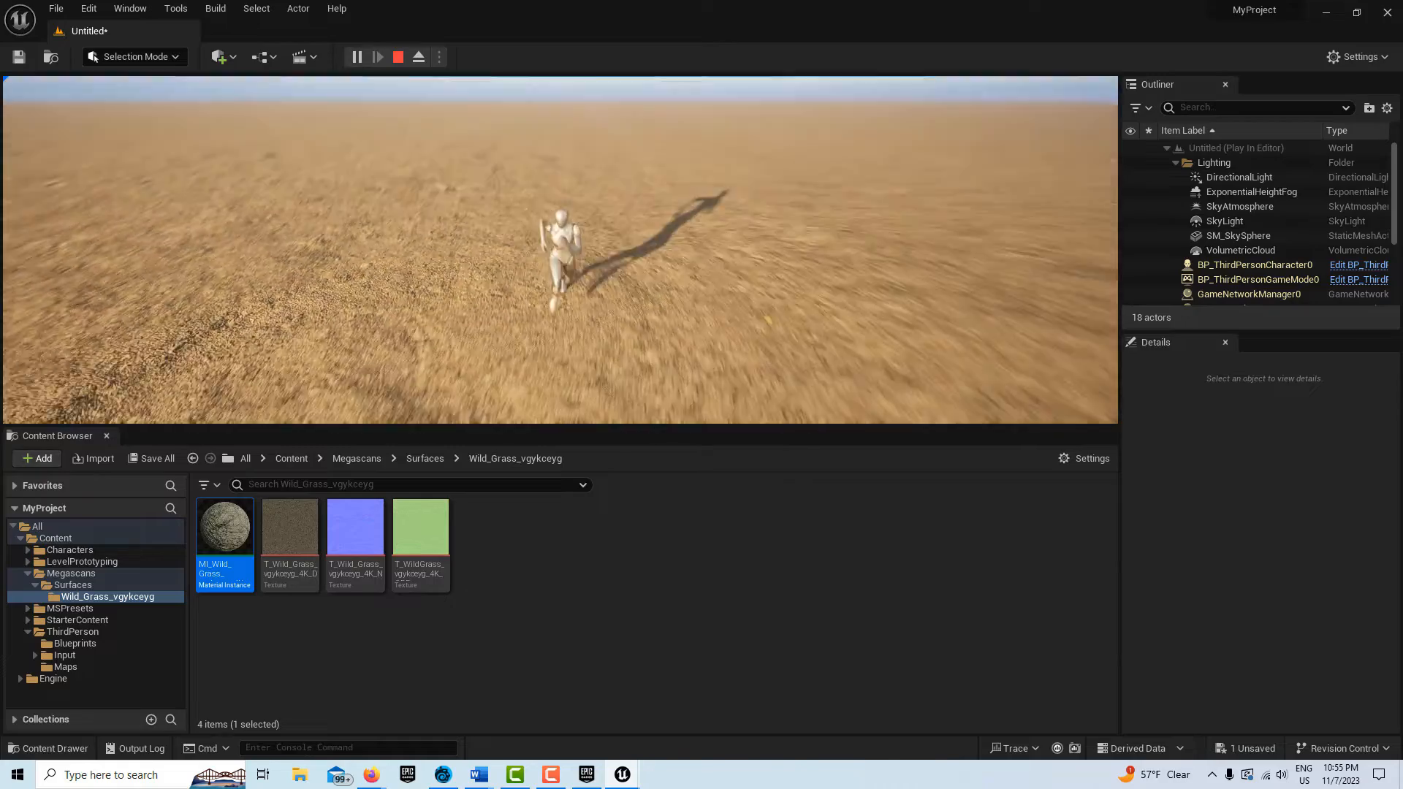
pyautogui.press('w')
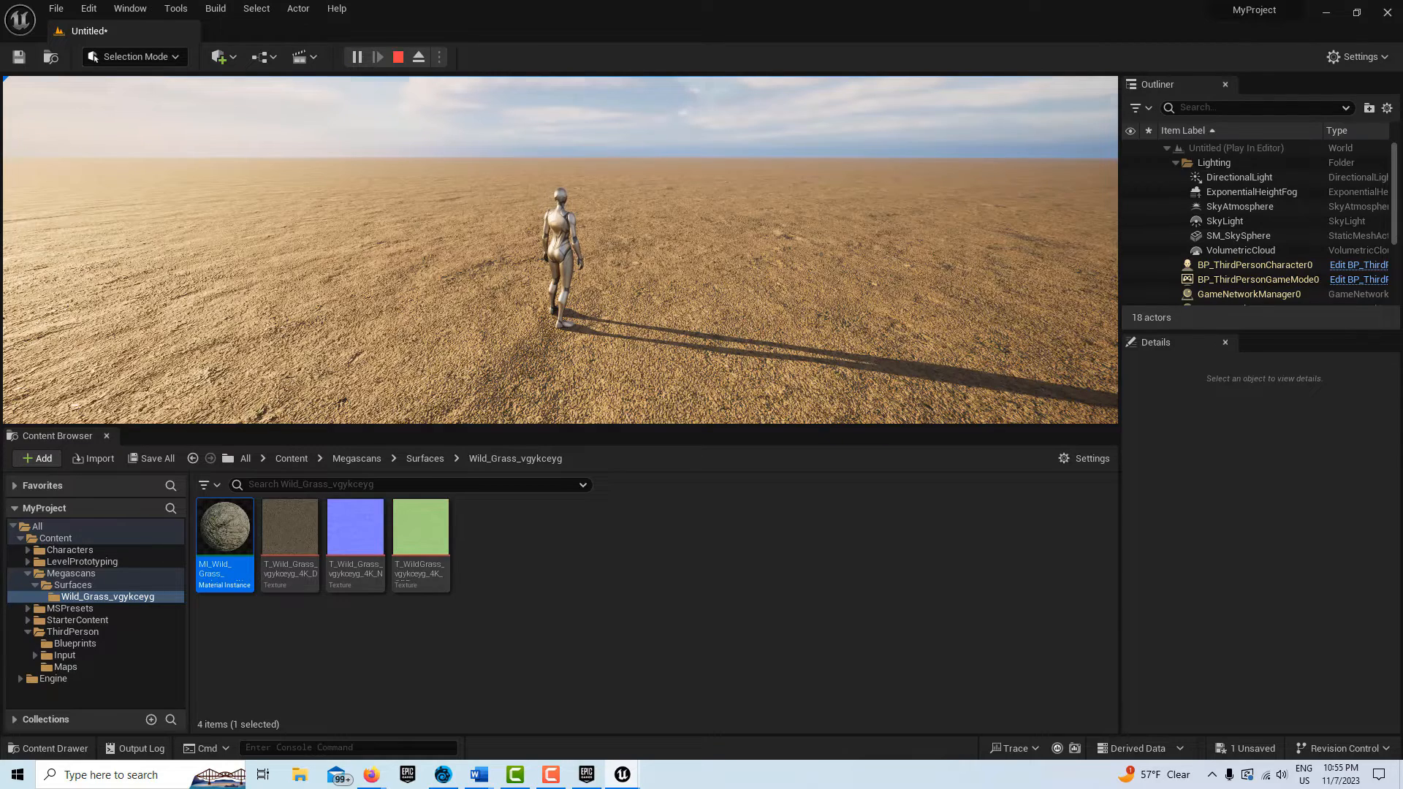
pyautogui.press('Escape')
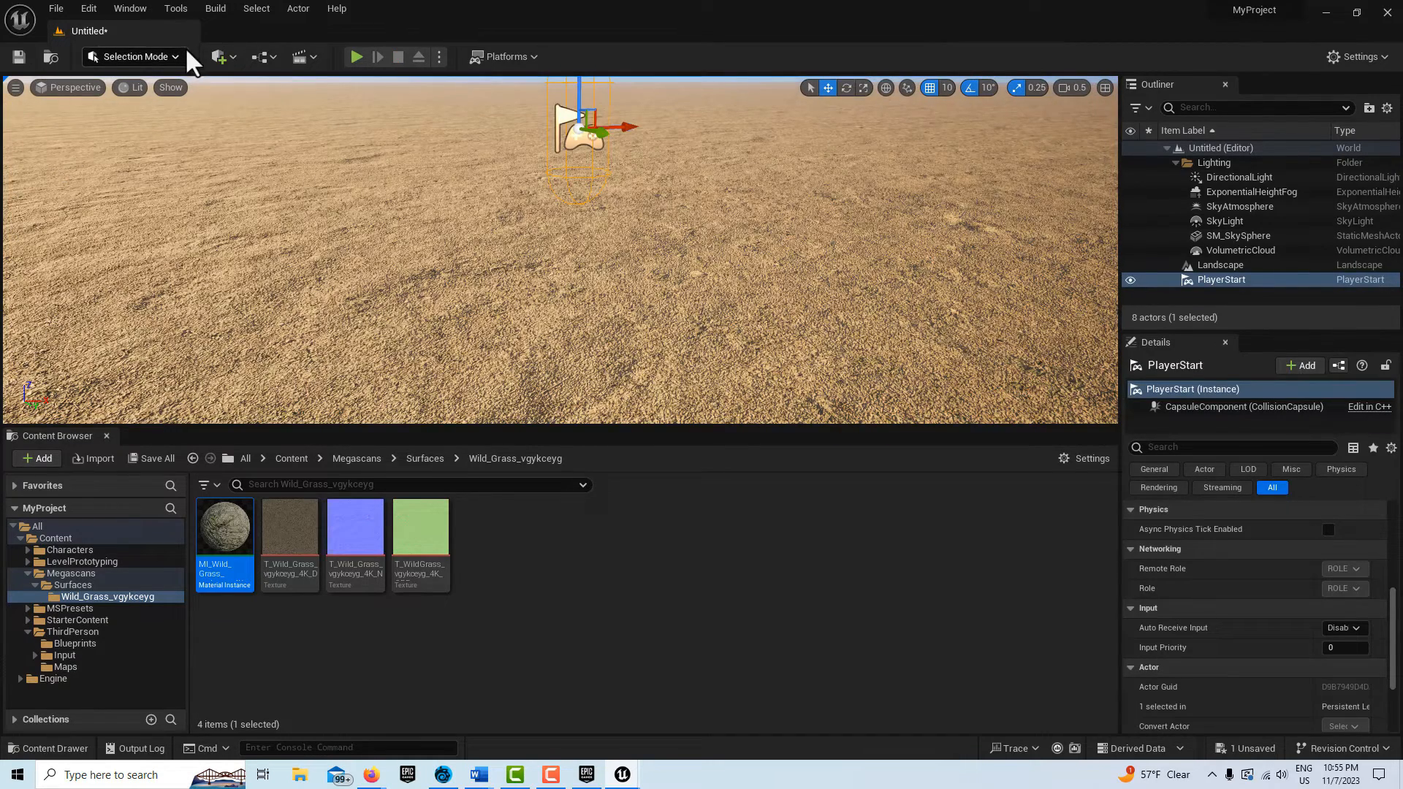
# Switch the editor to Landscape mode and review the Sculpt tool's brush settings and the landscape's edit layer
pyautogui.click(177, 56)
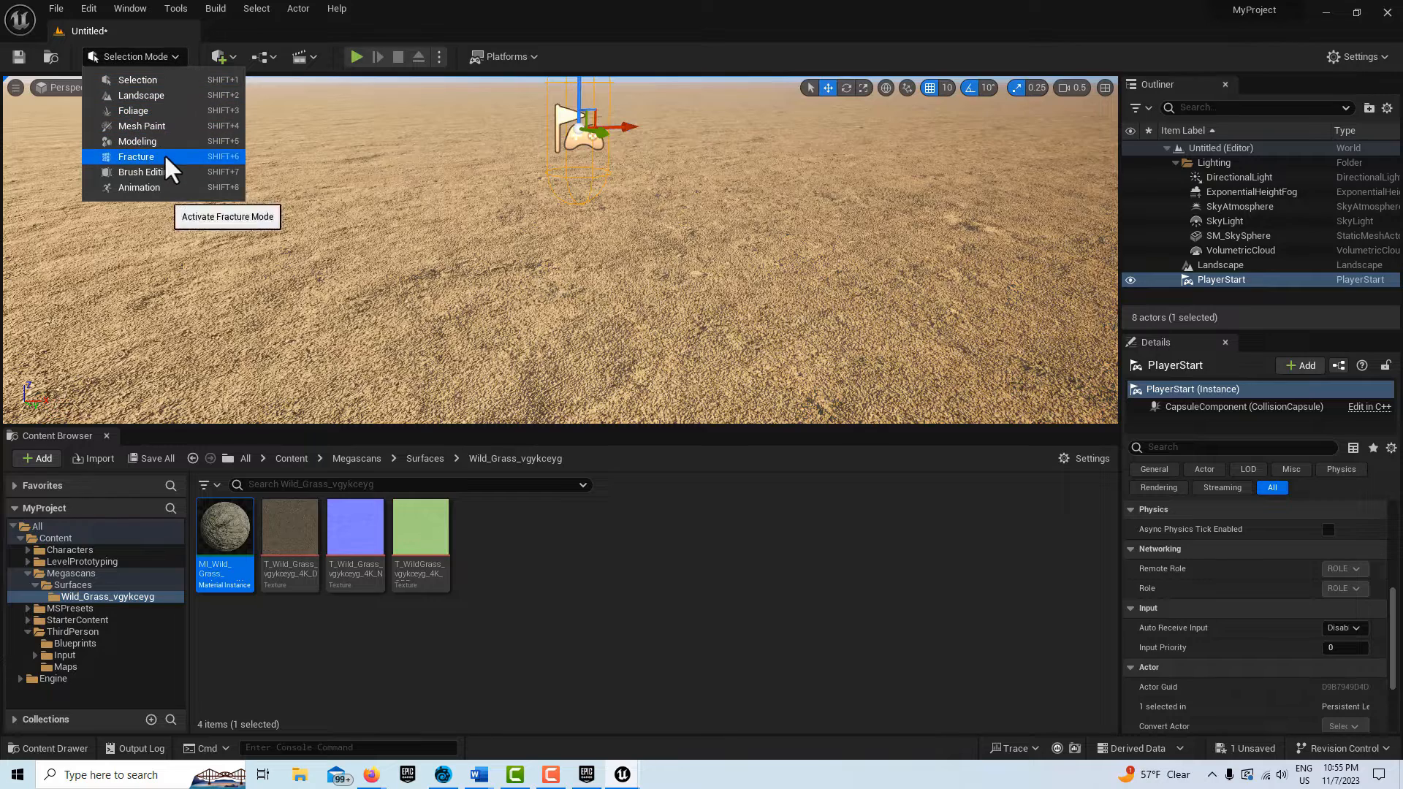
pyautogui.click(161, 95)
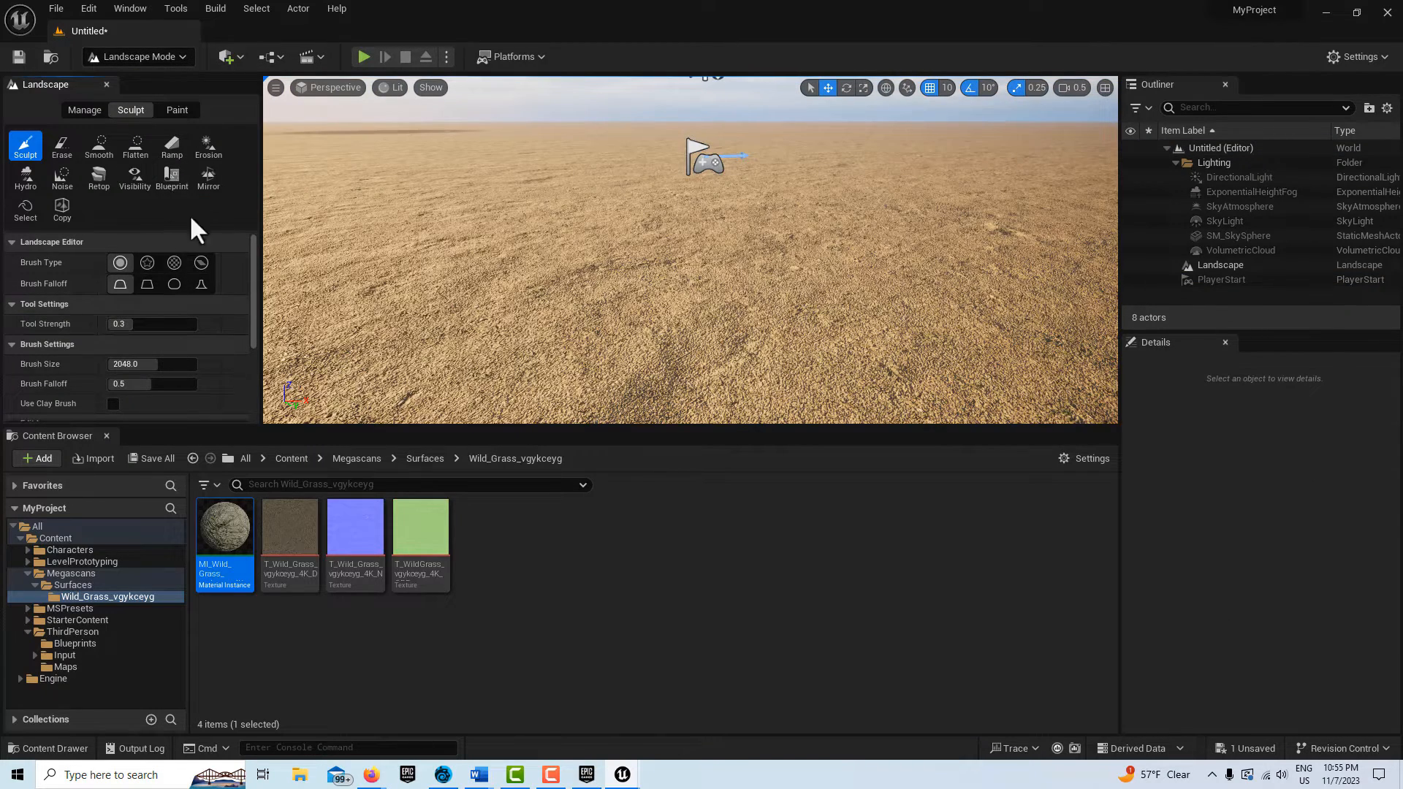
pyautogui.scroll(-3, 168, 281)
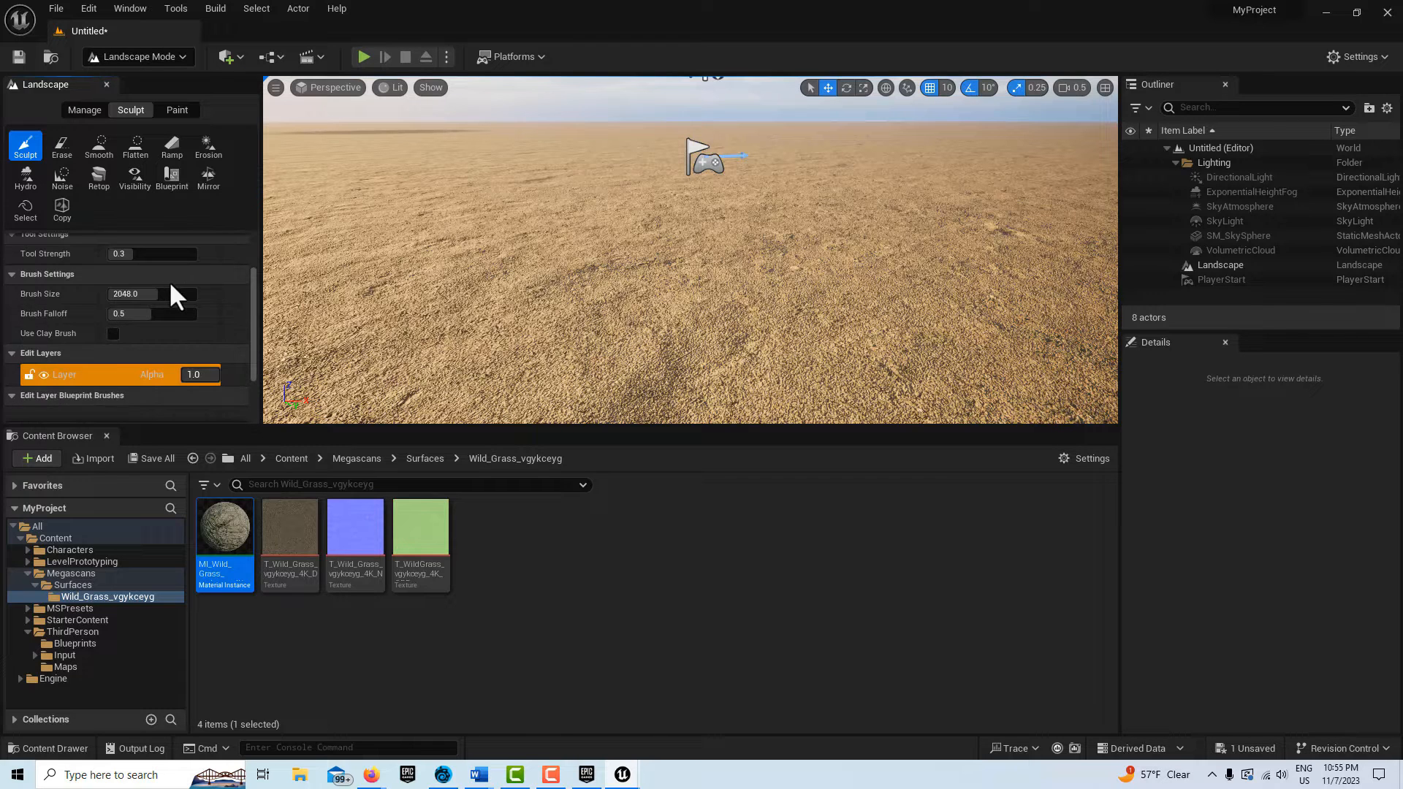
pyautogui.click(116, 325)
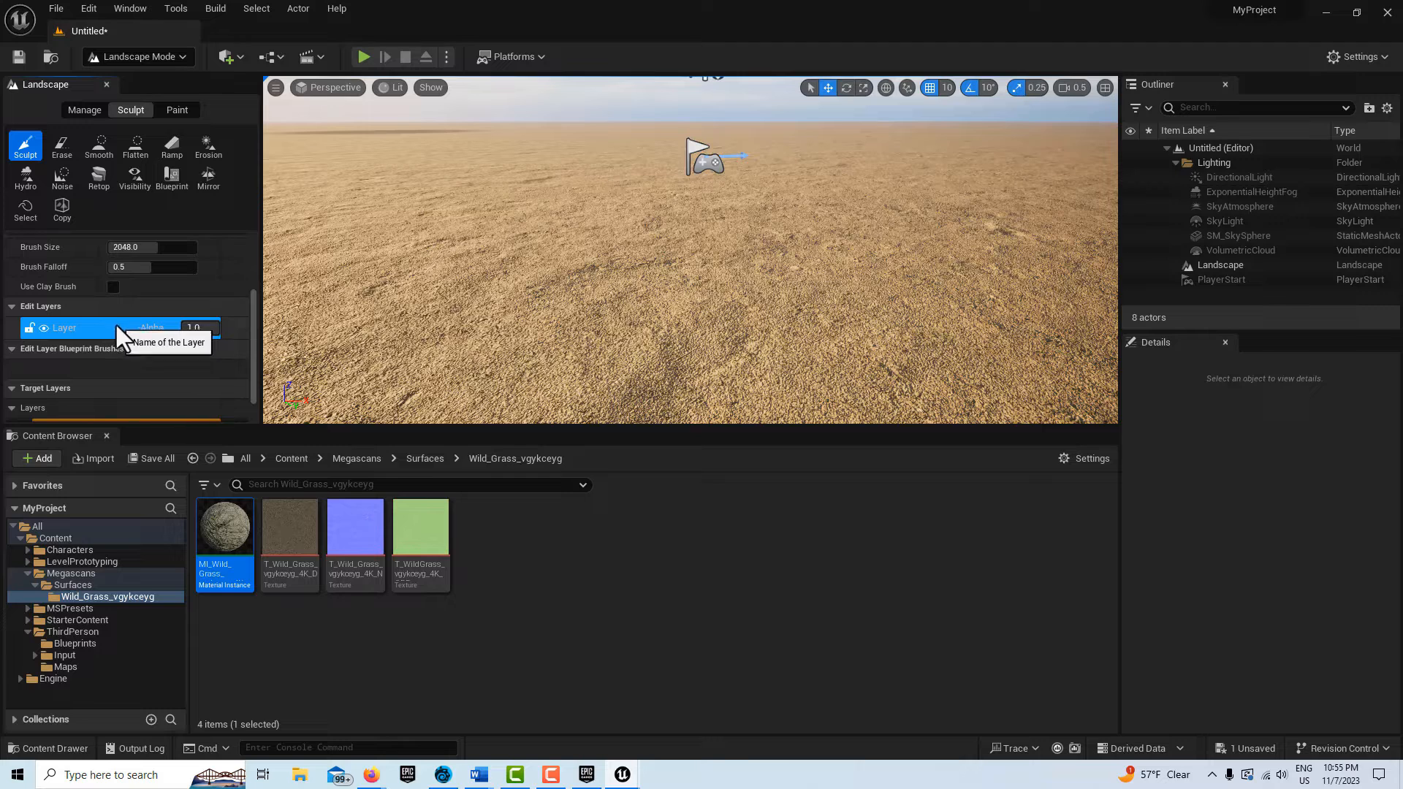
pyautogui.scroll(4, 117, 328)
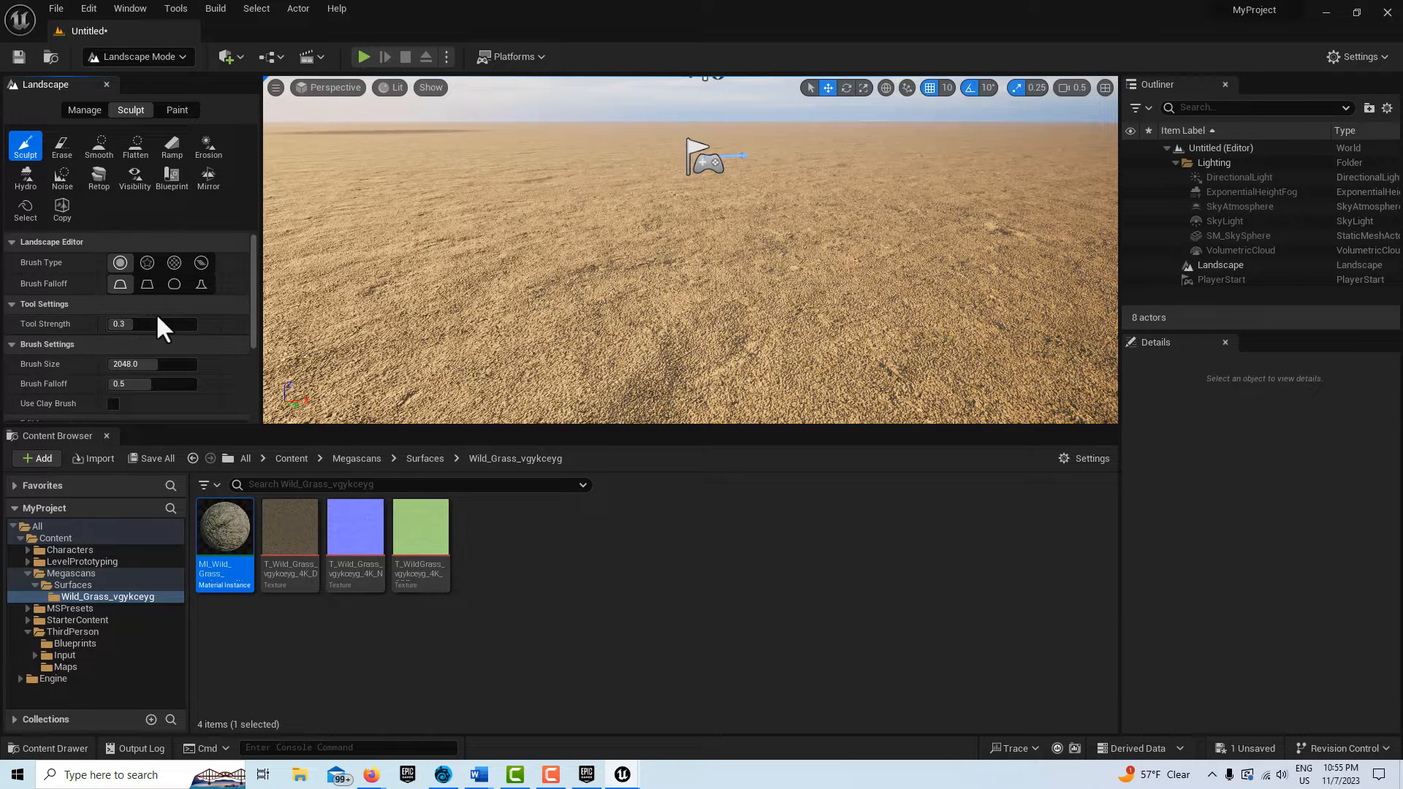
pyautogui.scroll(-4, 160, 299)
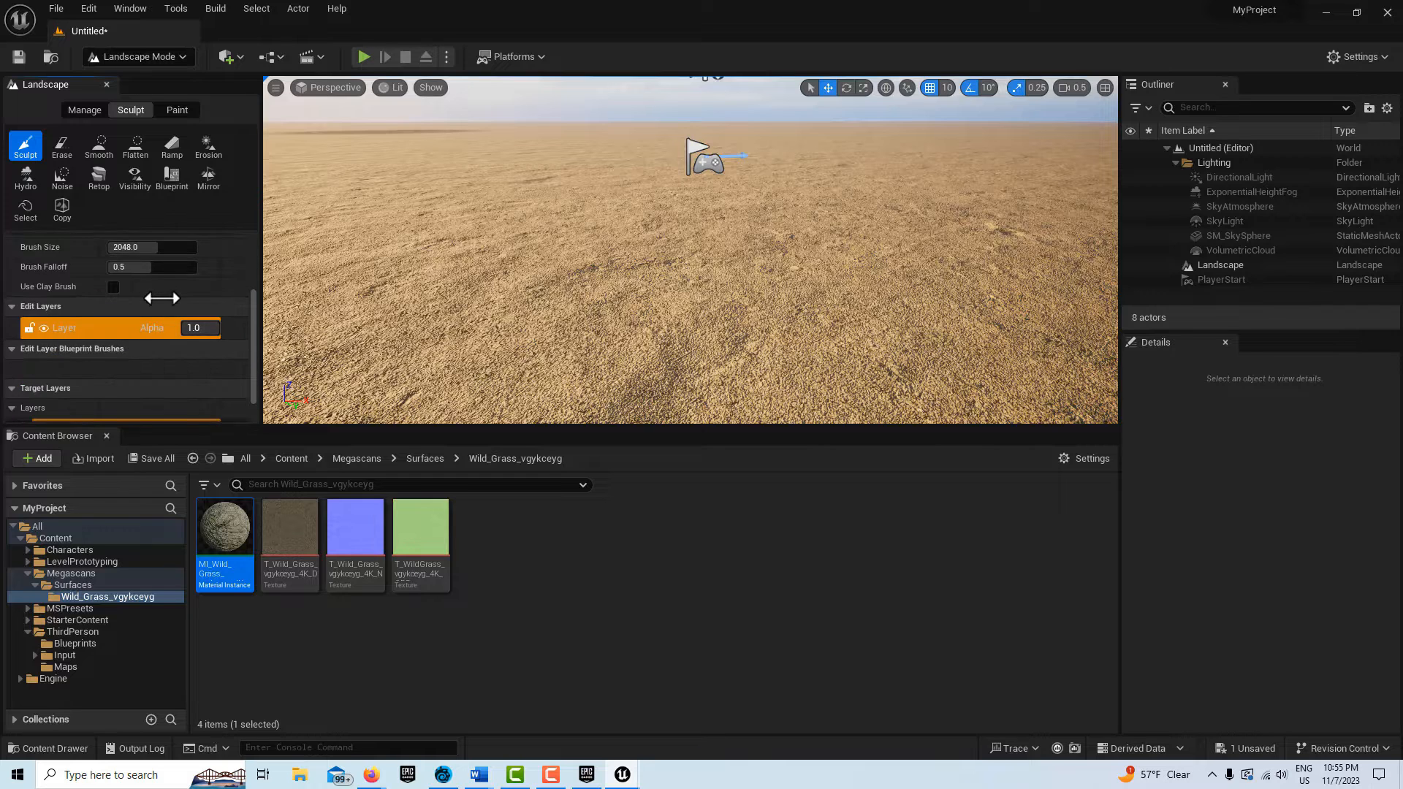
pyautogui.scroll(4, 161, 297)
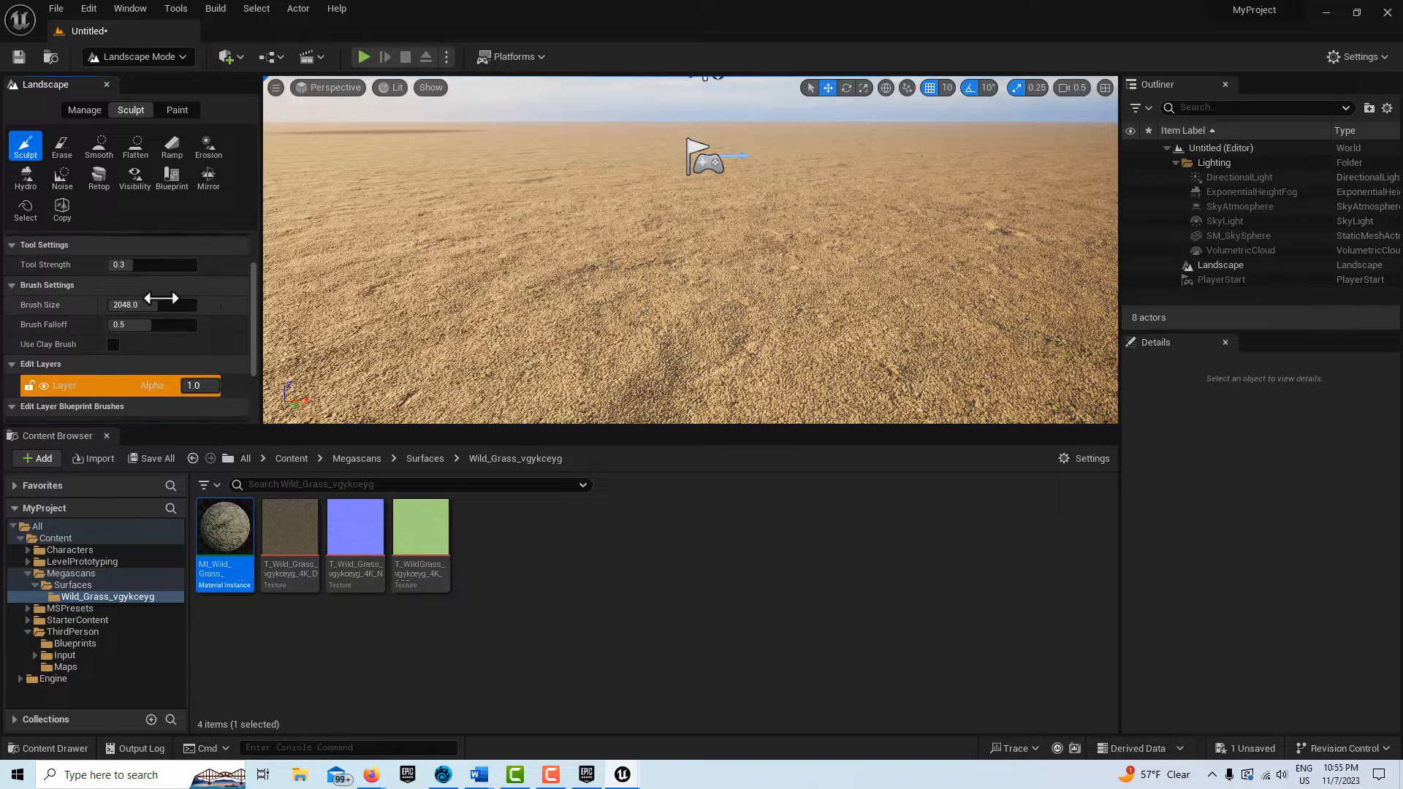
# Place a CustomBrush_MaterialOnly blueprint brush on the landscape using the Blueprint sculpting tool
pyautogui.click(181, 175)
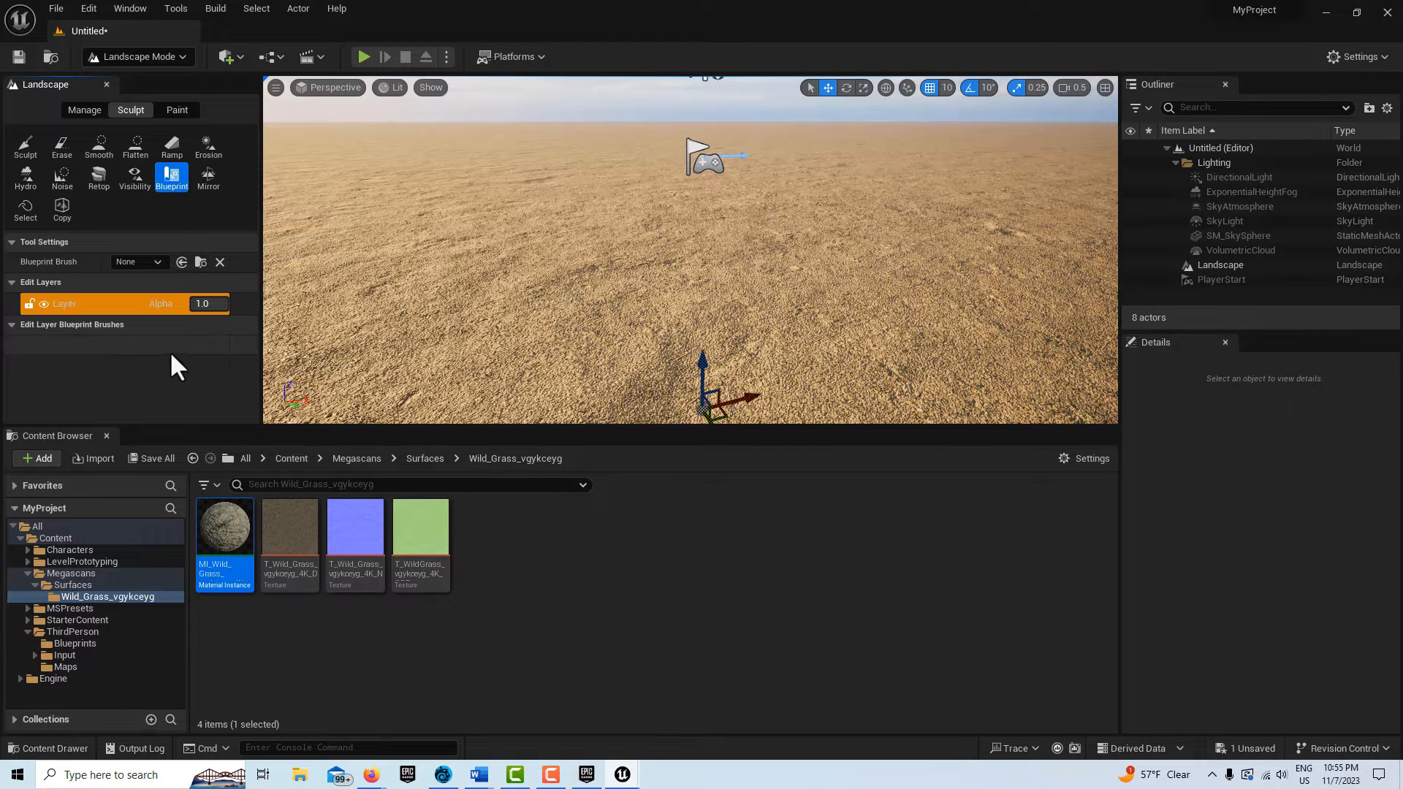
pyautogui.click(160, 261)
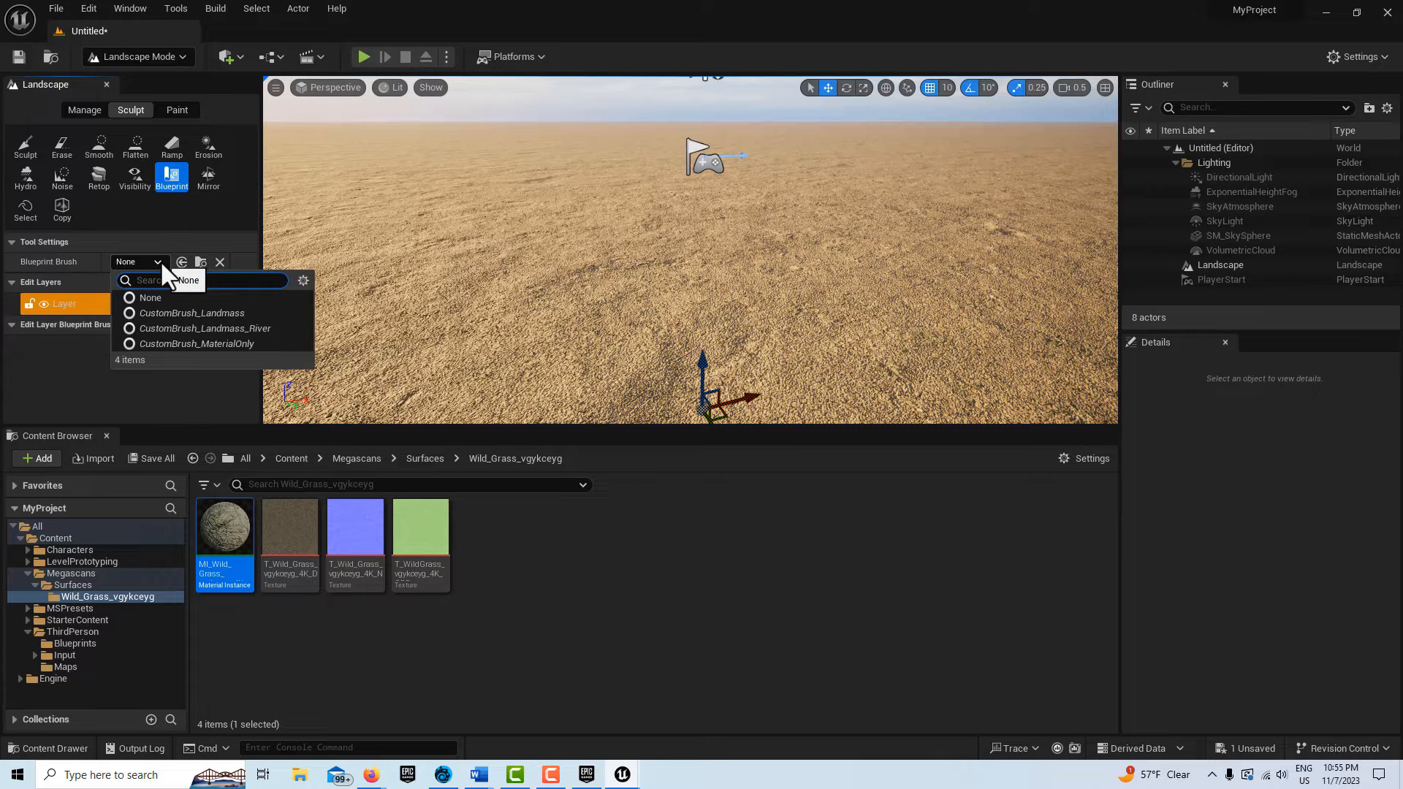
pyautogui.click(197, 342)
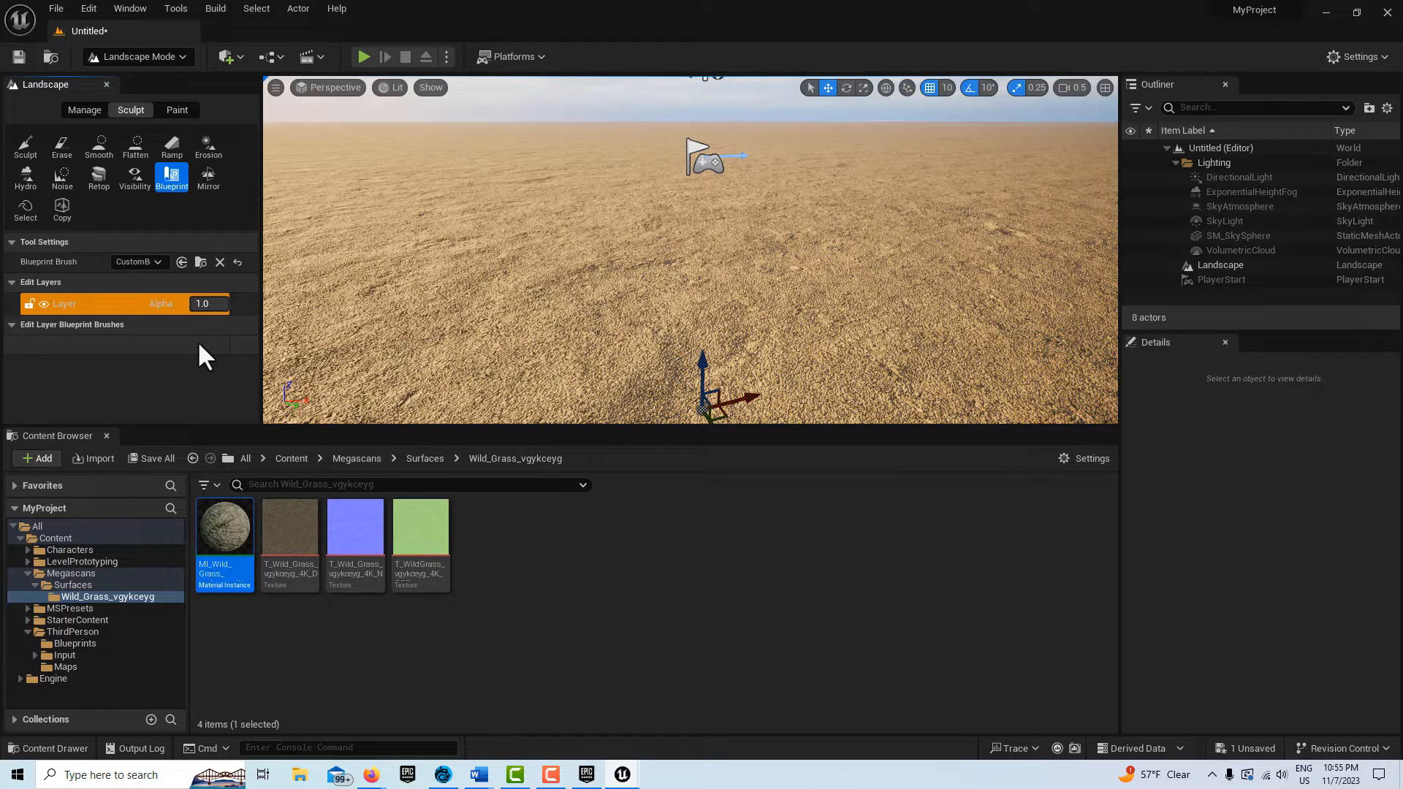
pyautogui.click(604, 276)
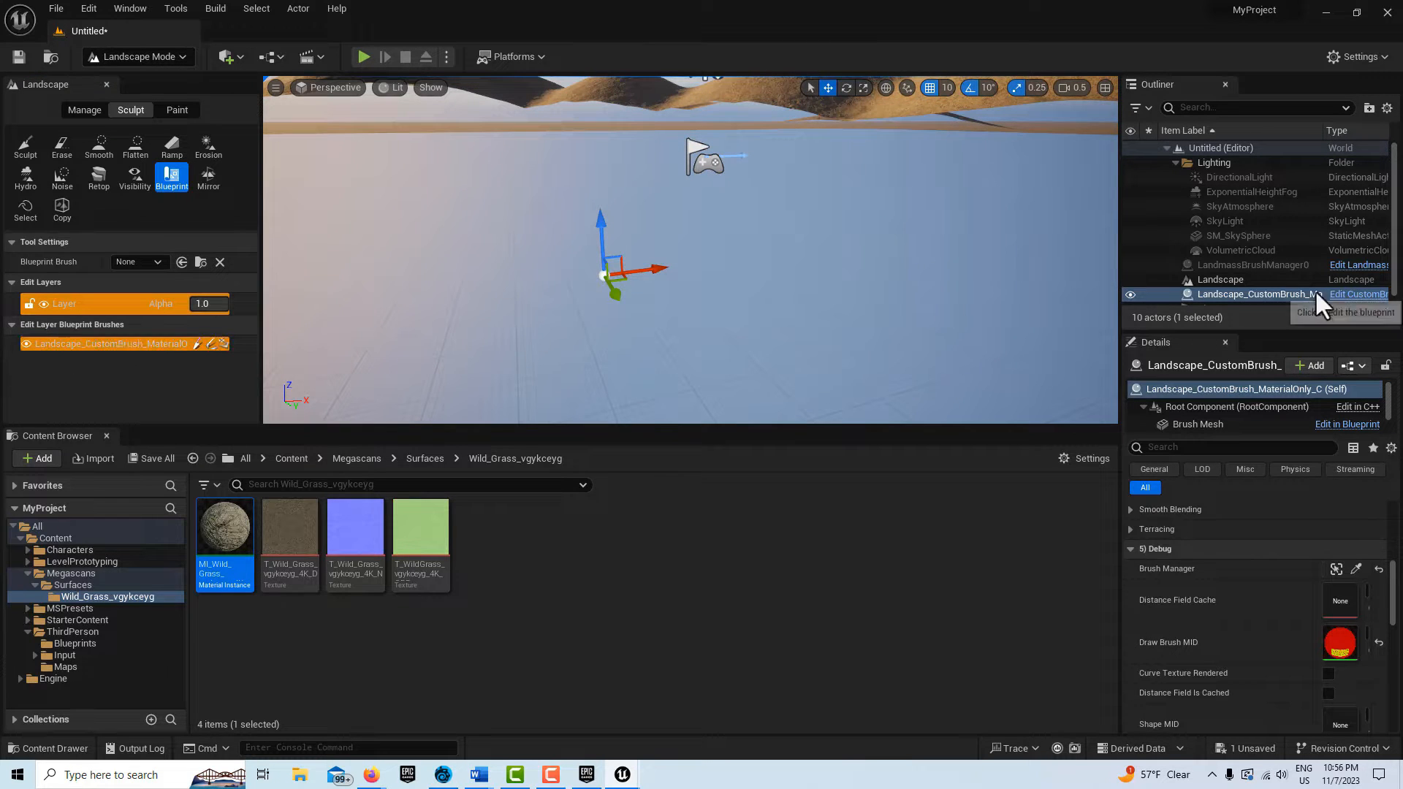
# Open the Brush Material M_SimpleBrush of the placed Landscape_CustomBrush_MaterialOnly actor and examine its whole node graph
pyautogui.click(1286, 293)
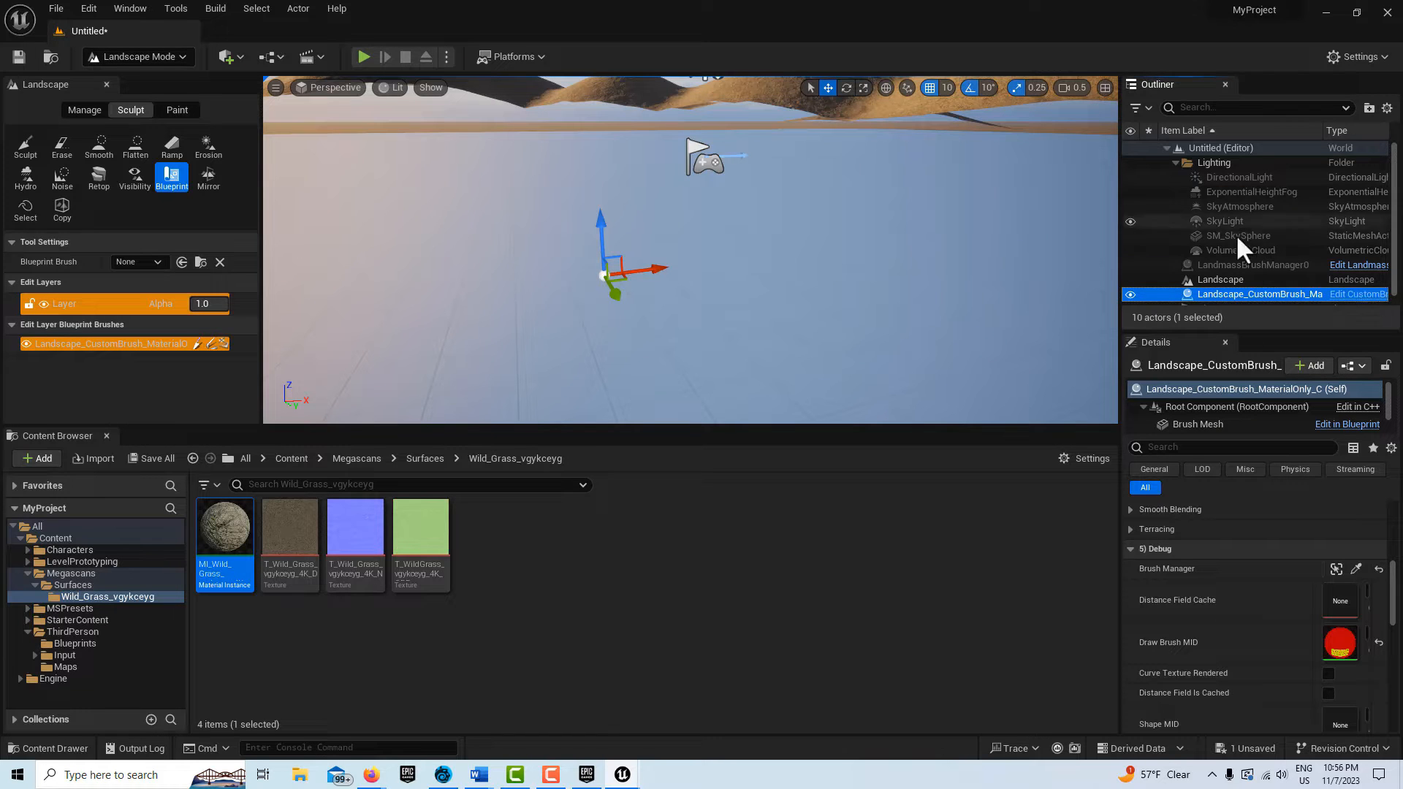
pyautogui.scroll(-3, 1254, 578)
pyautogui.scroll(-5, 1250, 574)
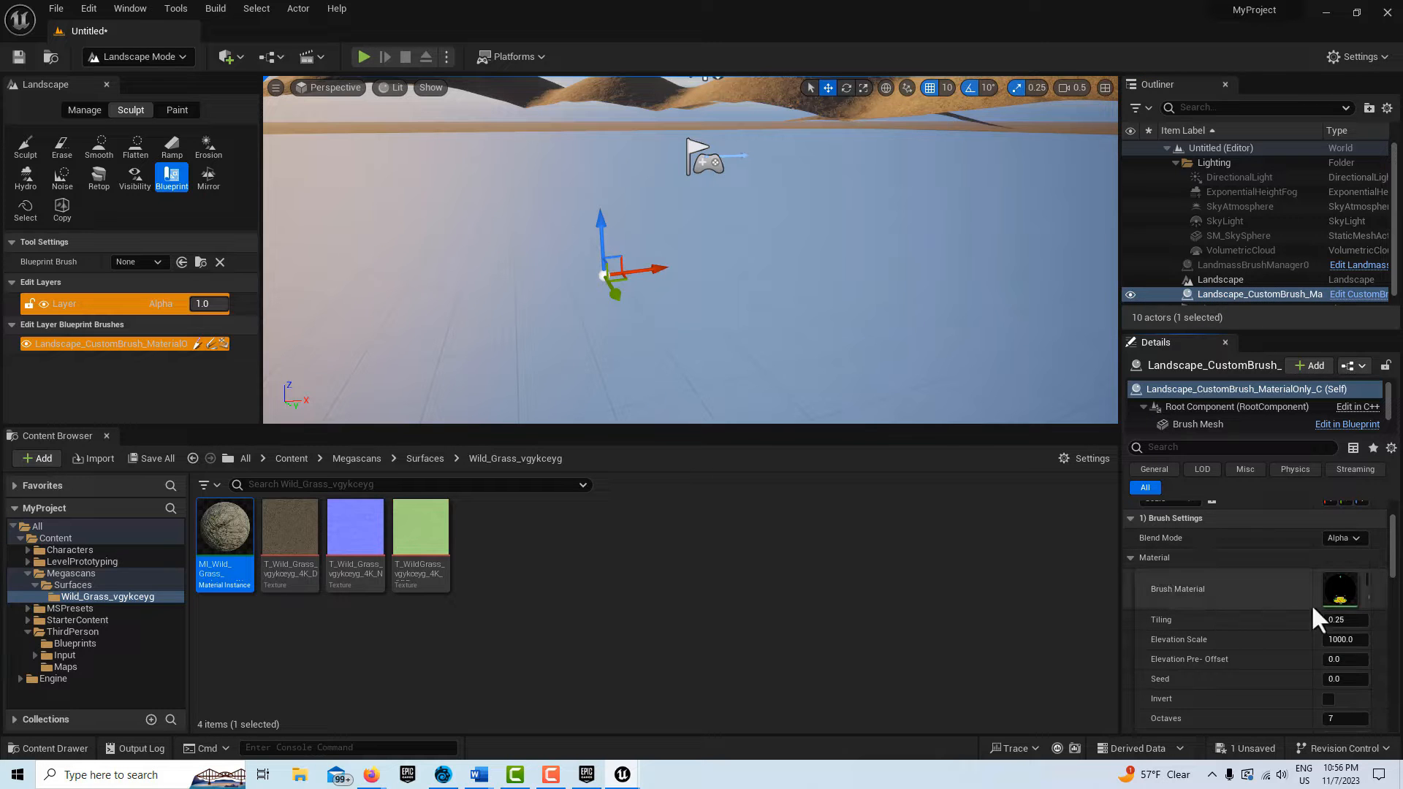
pyautogui.doubleClick(1344, 593)
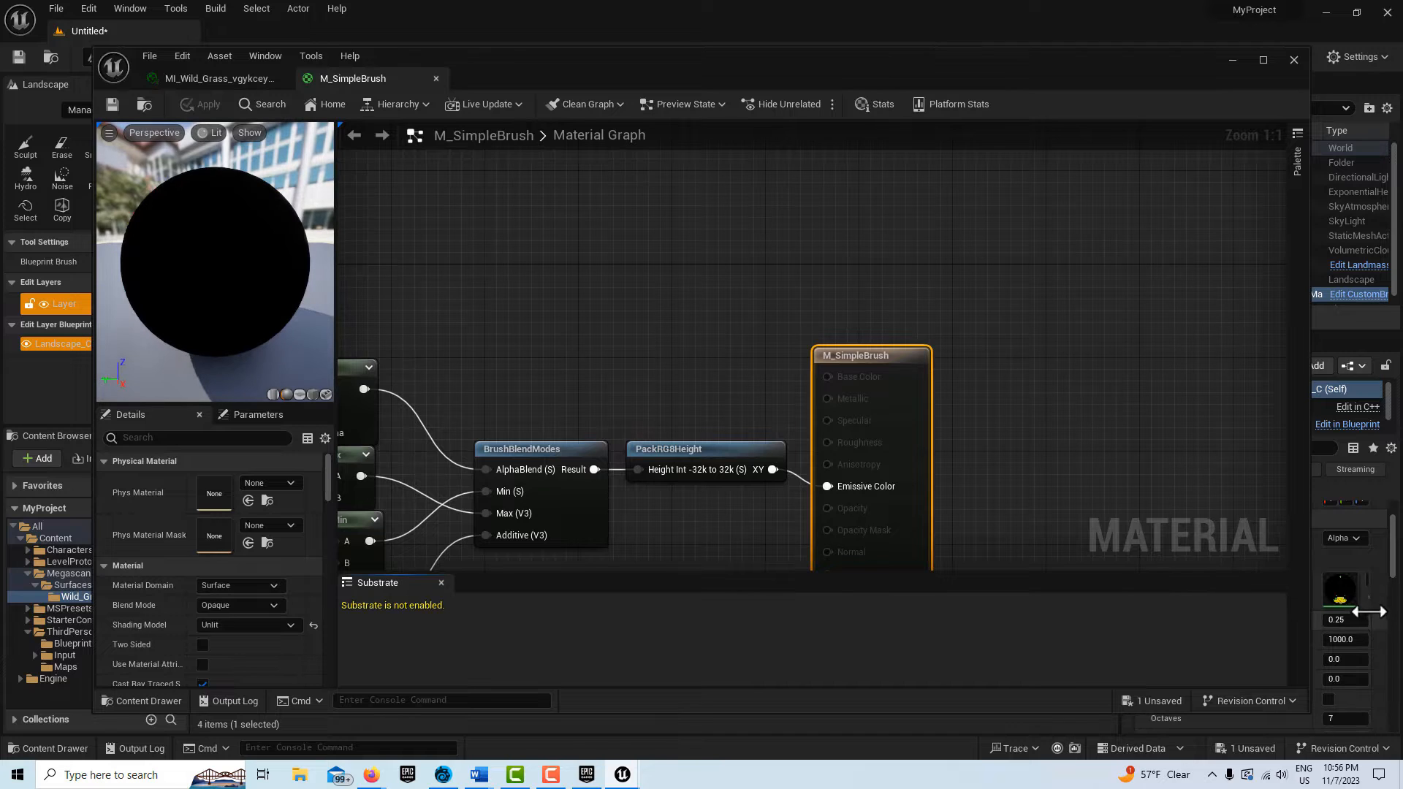
pyautogui.scroll(-5, 1063, 401)
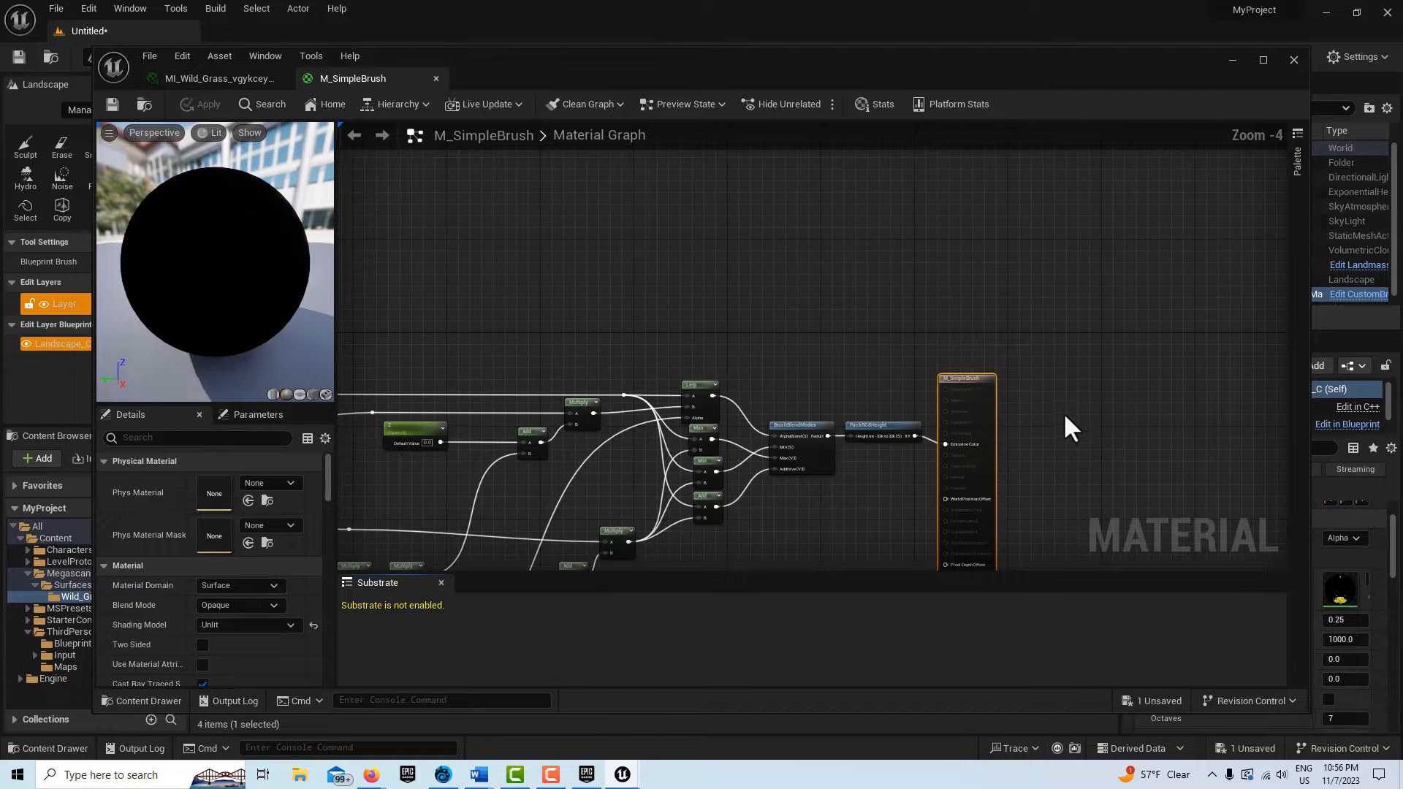
pyautogui.scroll(-3, 882, 370)
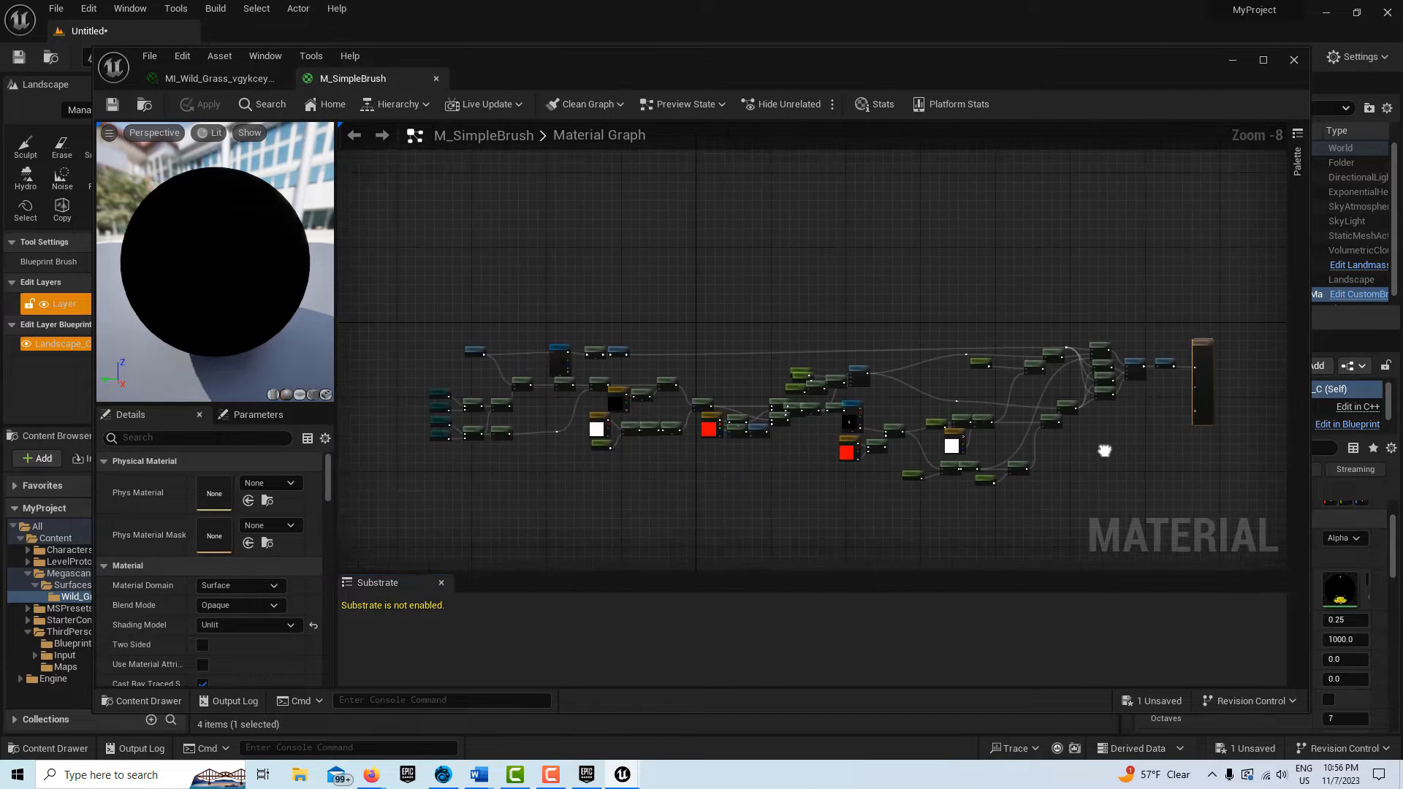
# Examine the M_SimpleBrush node graph closely from its input nodes through to the final output, and close the material editor
pyautogui.scroll(4, 739, 497)
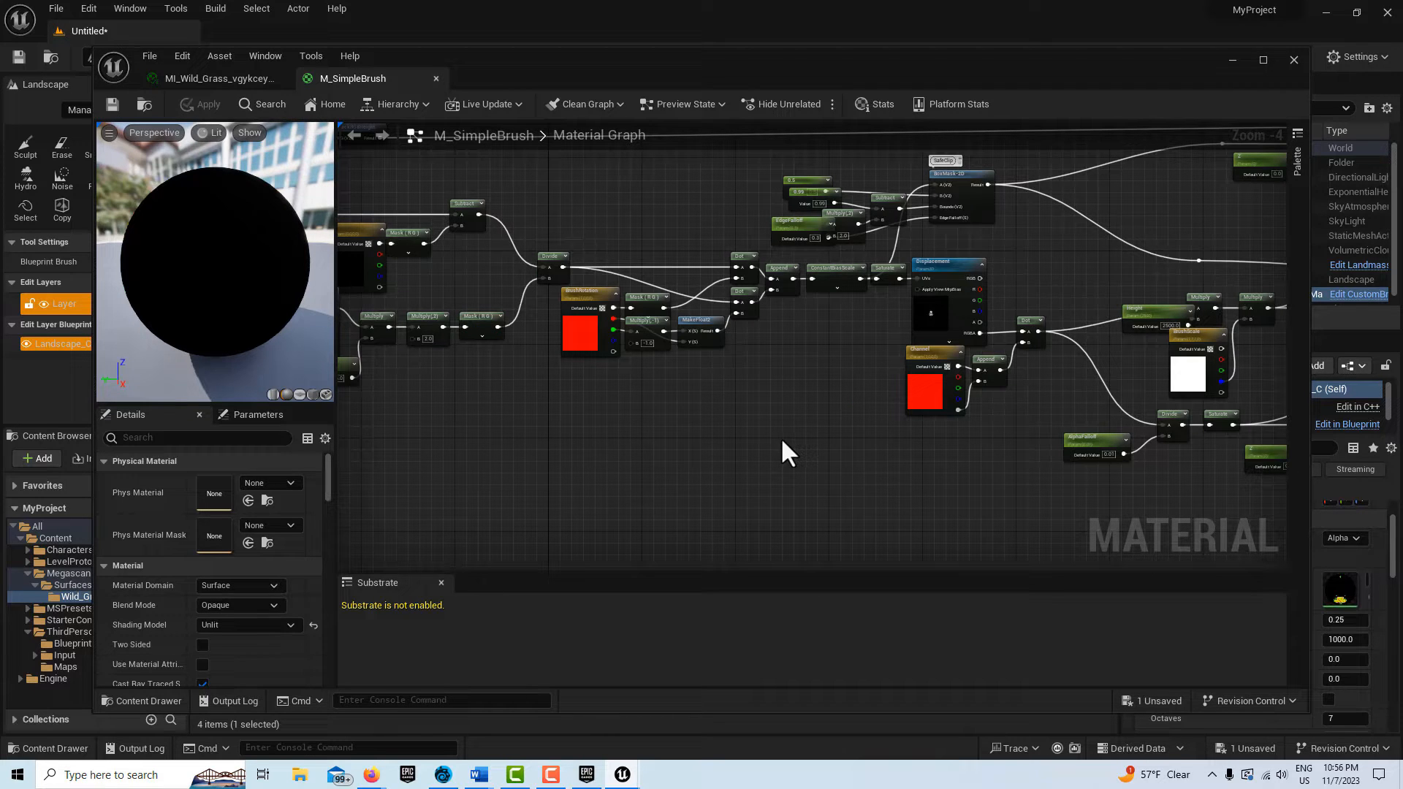
pyautogui.scroll(-2, 782, 441)
pyautogui.scroll(1, 782, 441)
pyautogui.scroll(-1, 783, 441)
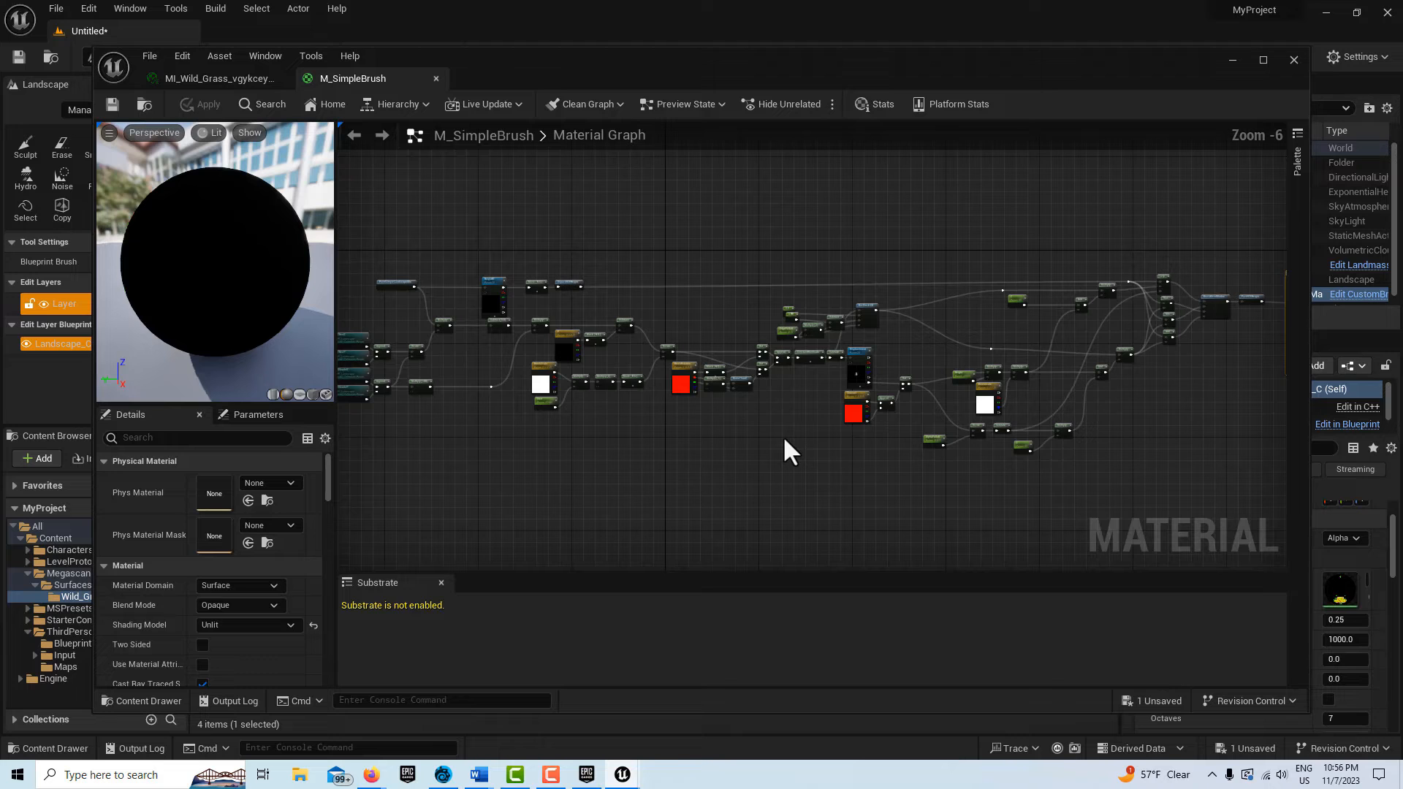
pyautogui.scroll(-1, 784, 450)
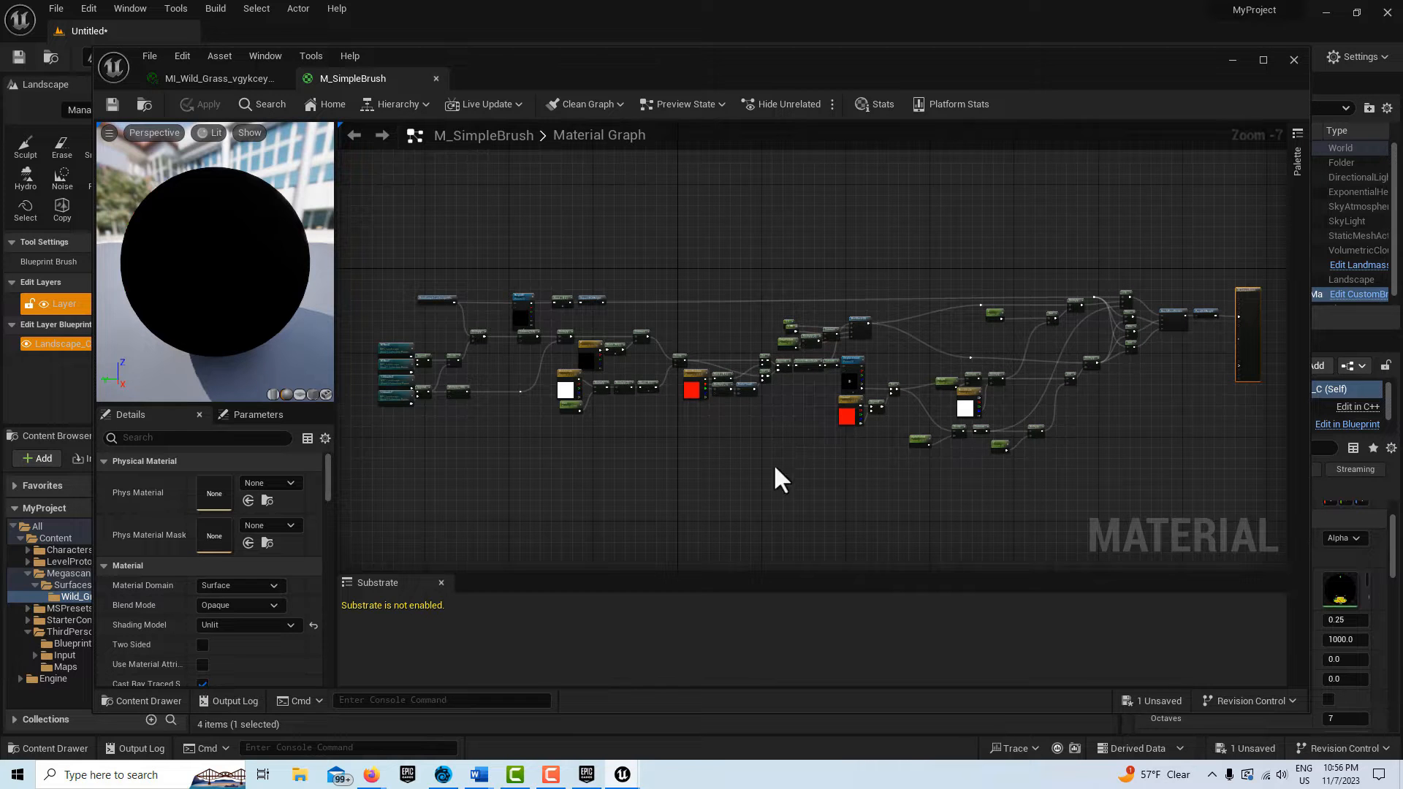
pyautogui.scroll(2, 1024, 463)
pyautogui.scroll(1, 1023, 460)
pyautogui.scroll(-1, 1023, 459)
pyautogui.scroll(1, 1023, 457)
pyautogui.moveTo(754, 517); pyautogui.dragTo(1399, 613, button='right')
pyautogui.moveTo(1053, 511); pyautogui.dragTo(72, 503, button='right')
pyautogui.moveTo(877, 666); pyautogui.dragTo(959, 661, button='right')
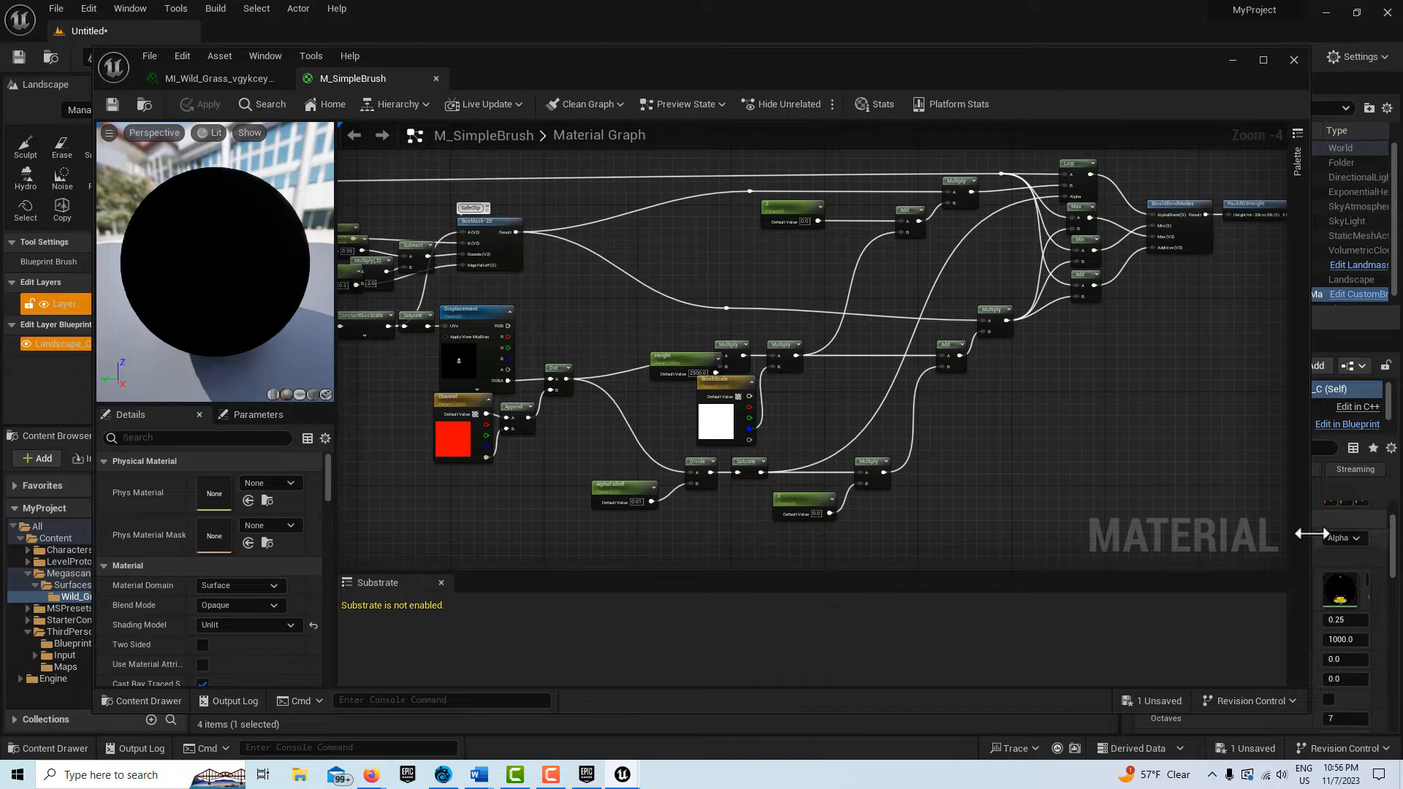
pyautogui.moveTo(1312, 533)
pyautogui.mouseDown()
pyautogui.moveTo(1200, 539)
pyautogui.moveTo(1286, 535)
pyautogui.mouseUp()
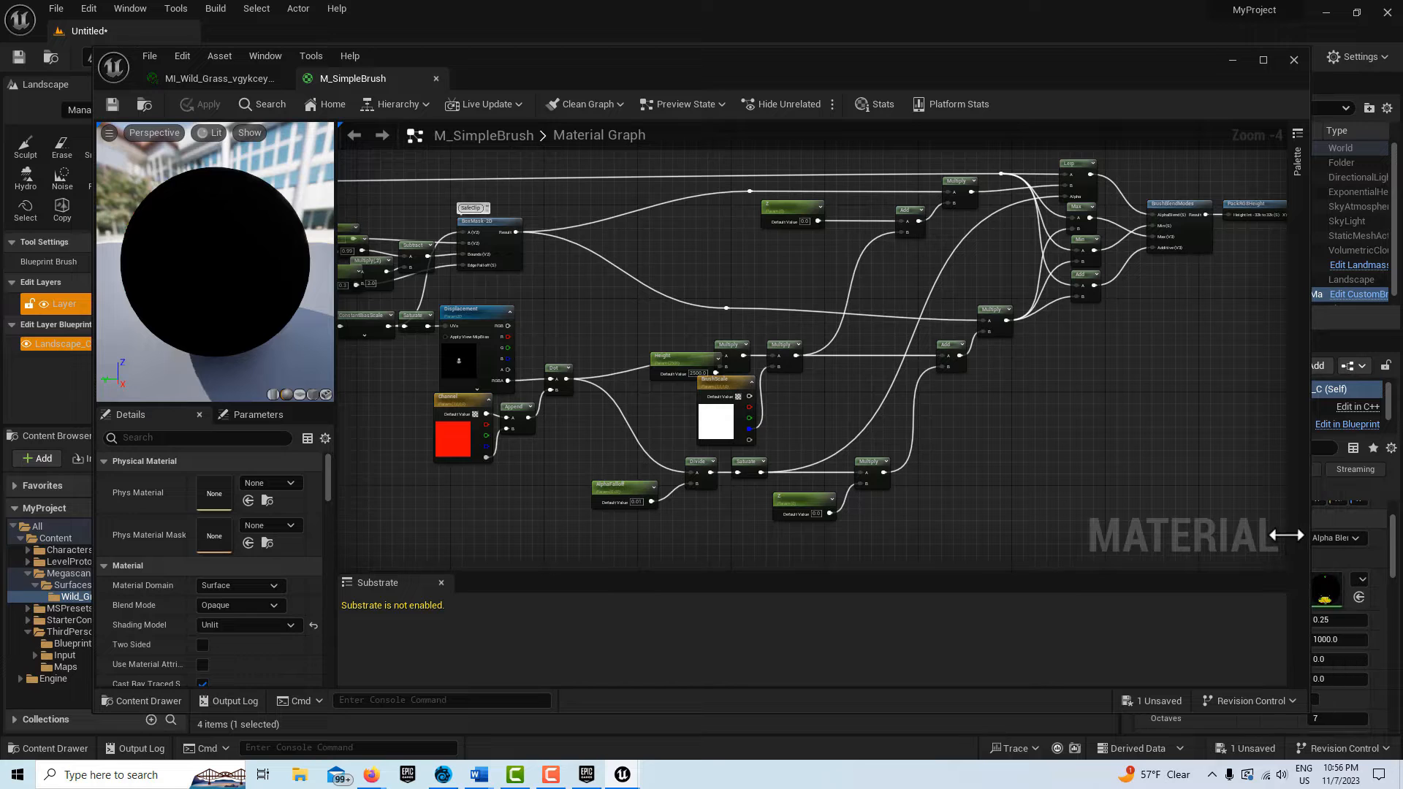
pyautogui.click(1292, 60)
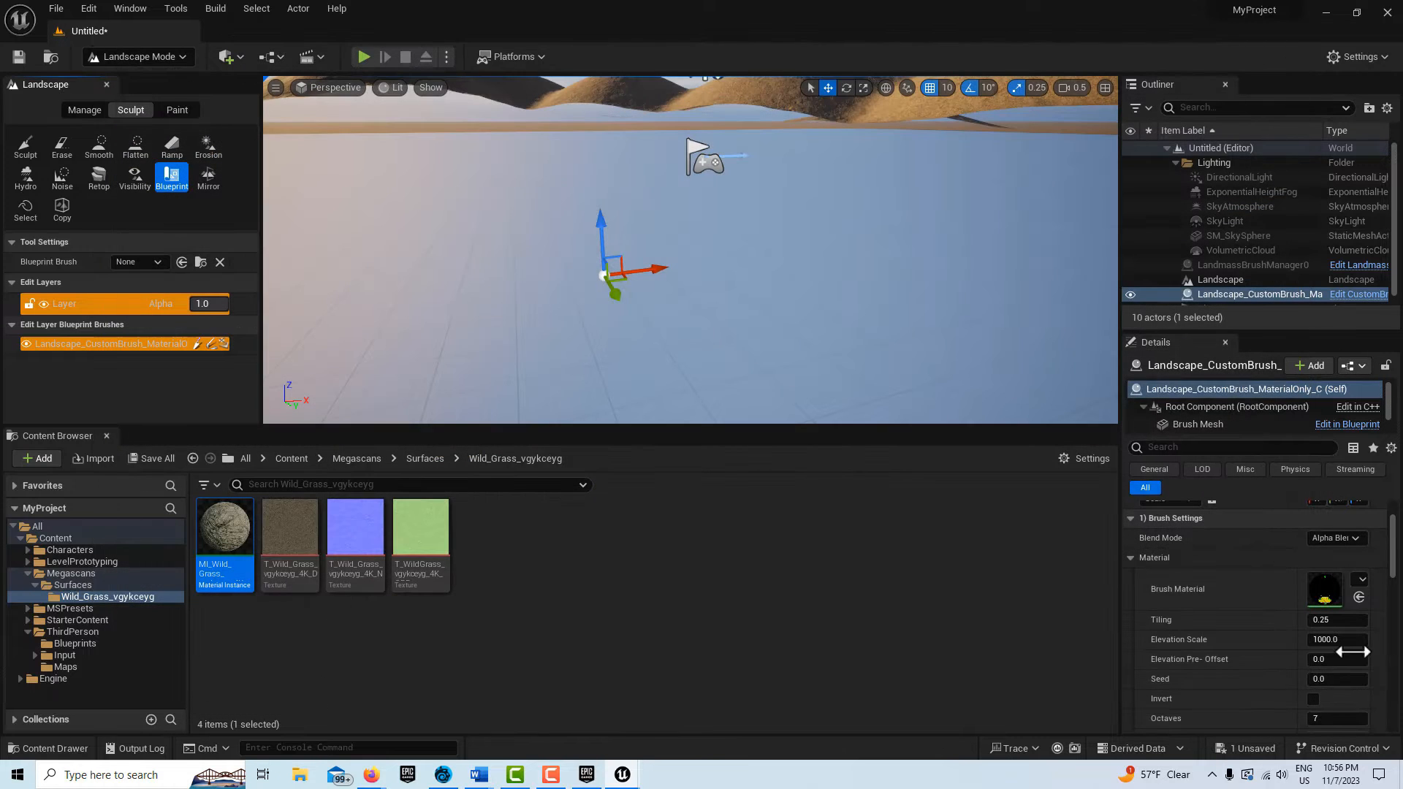
# Widen the Details area and set the custom landscape brush's Brush Material to GenNoise_01
pyautogui.moveTo(1121, 589); pyautogui.dragTo(923, 589)
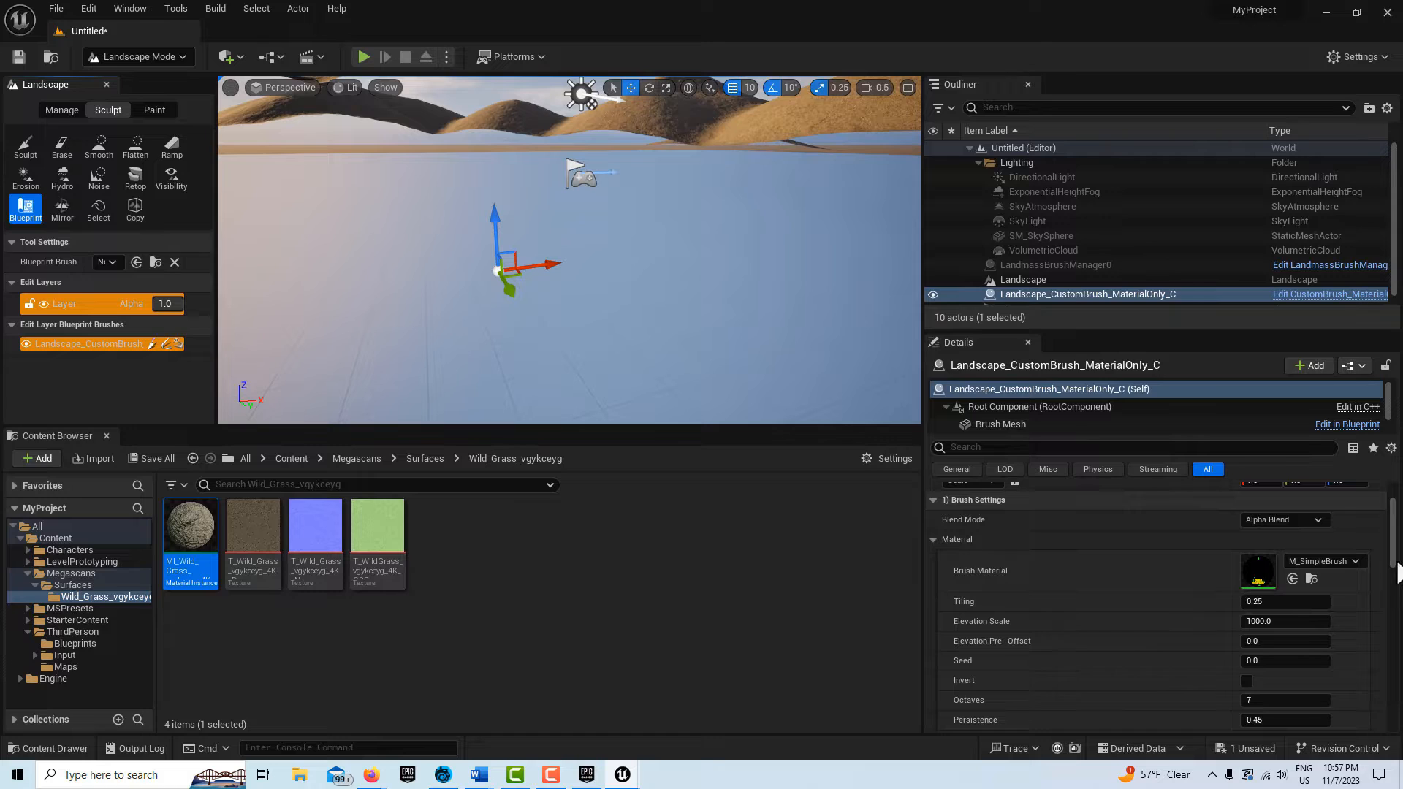
pyautogui.click(1356, 563)
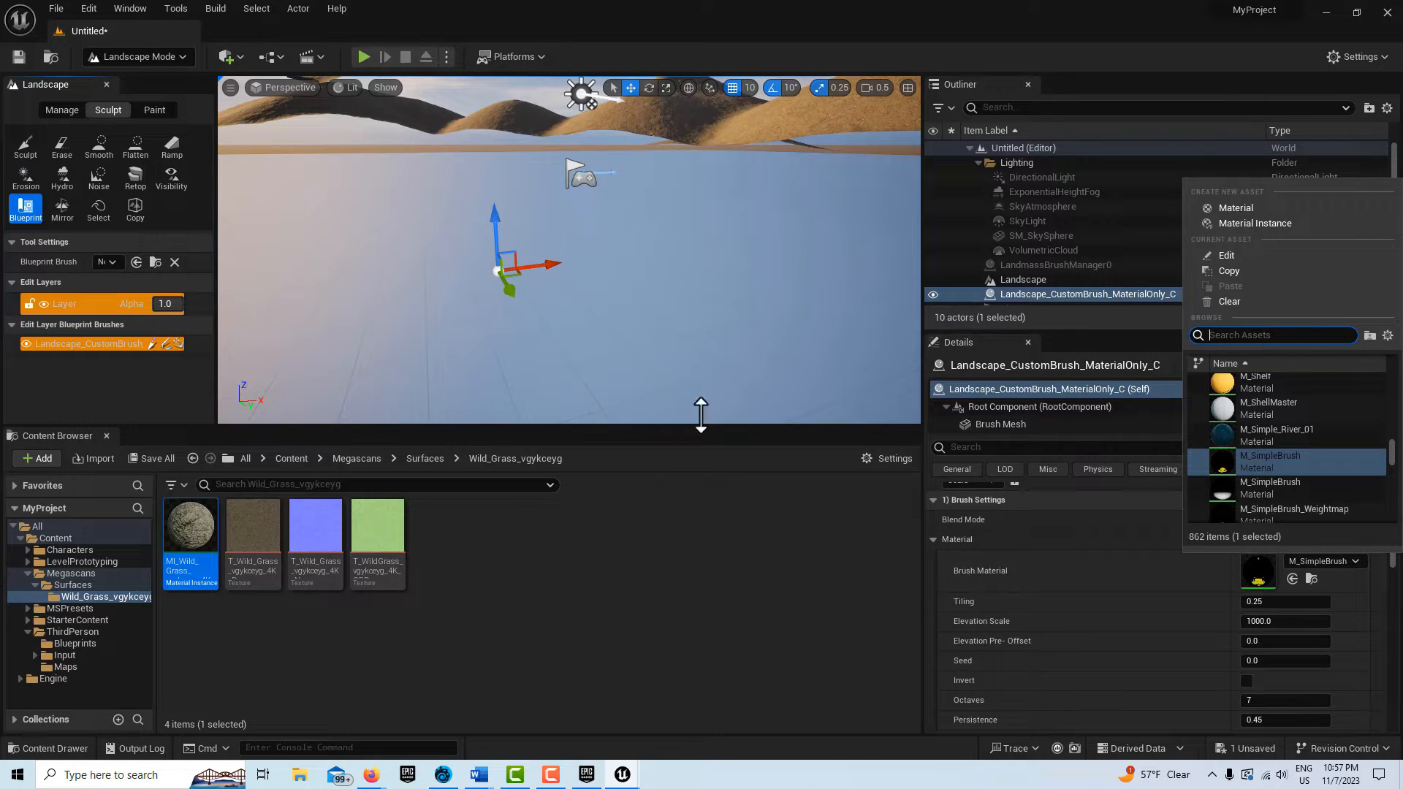
pyautogui.moveTo(751, 315); pyautogui.dragTo(742, 214, button='right')
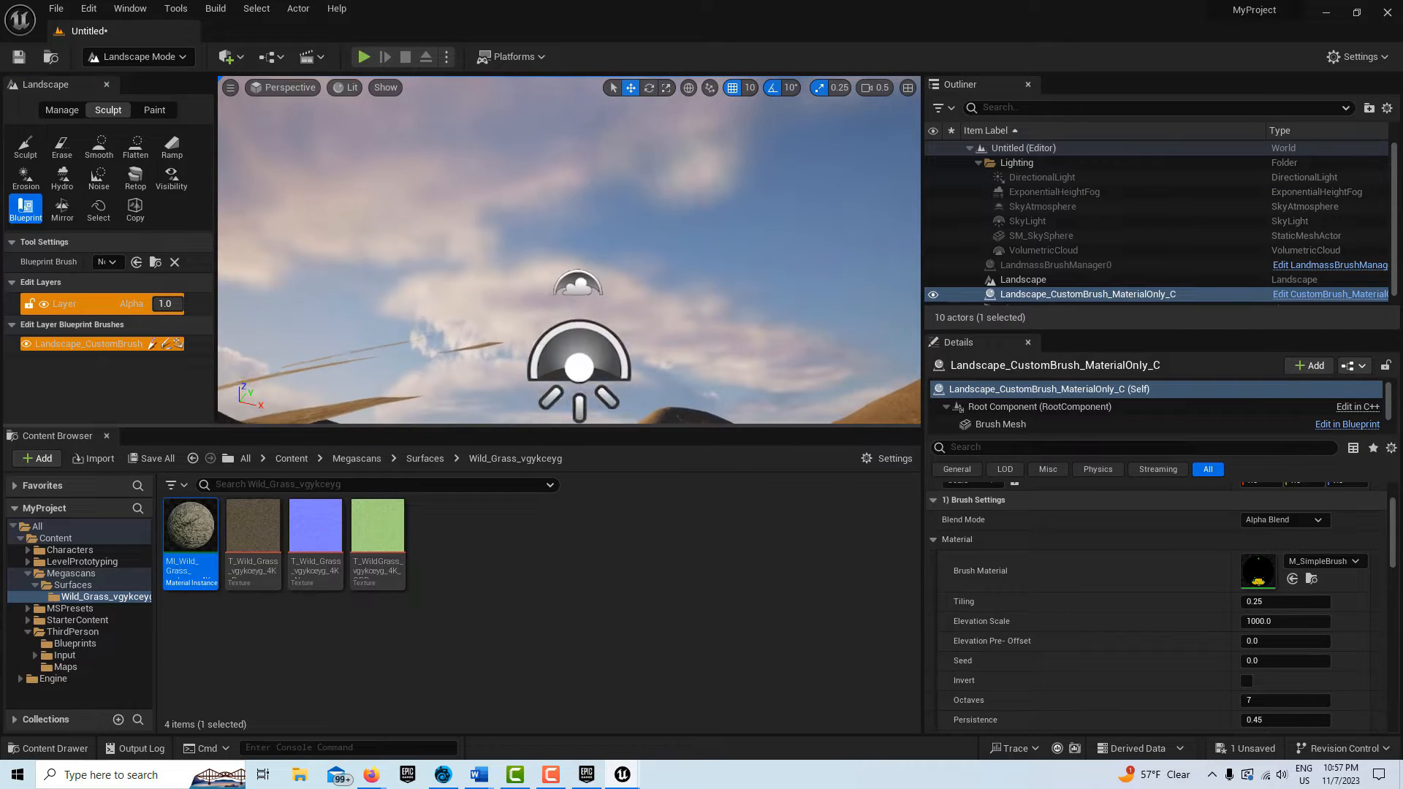
pyautogui.press('w')
pyautogui.moveTo(742, 213); pyautogui.dragTo(753, 303, button='right')
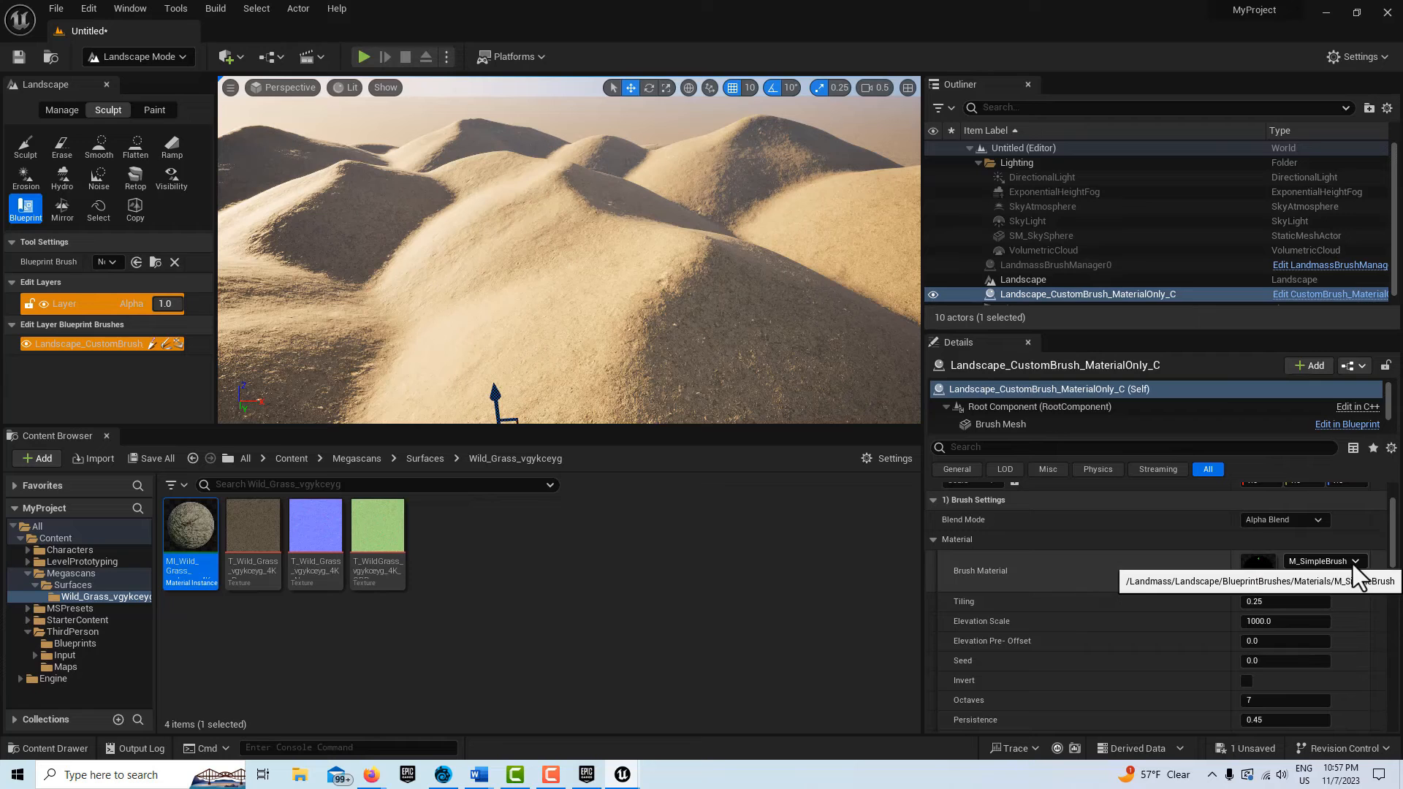
pyautogui.click(1355, 563)
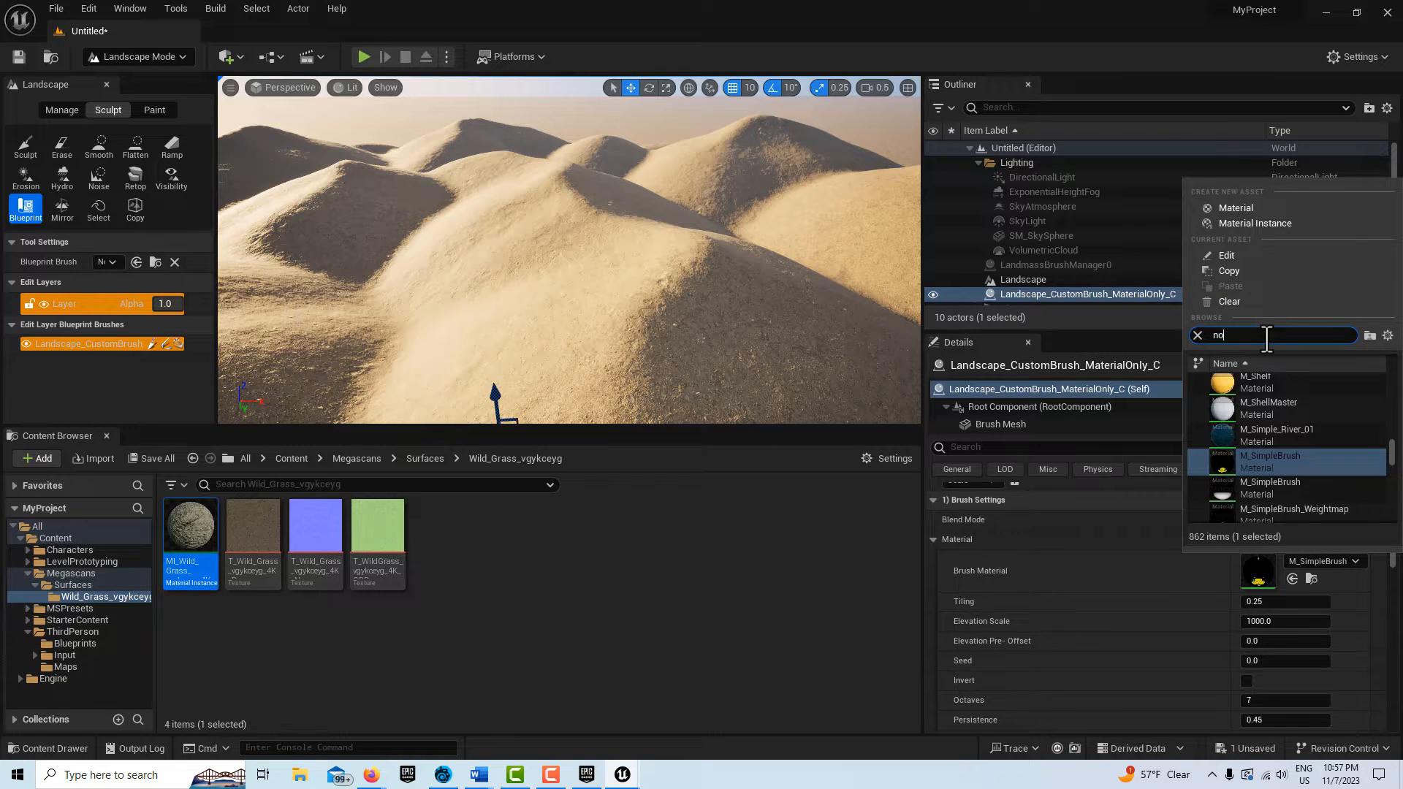
pyautogui.scroll(3, 1319, 435)
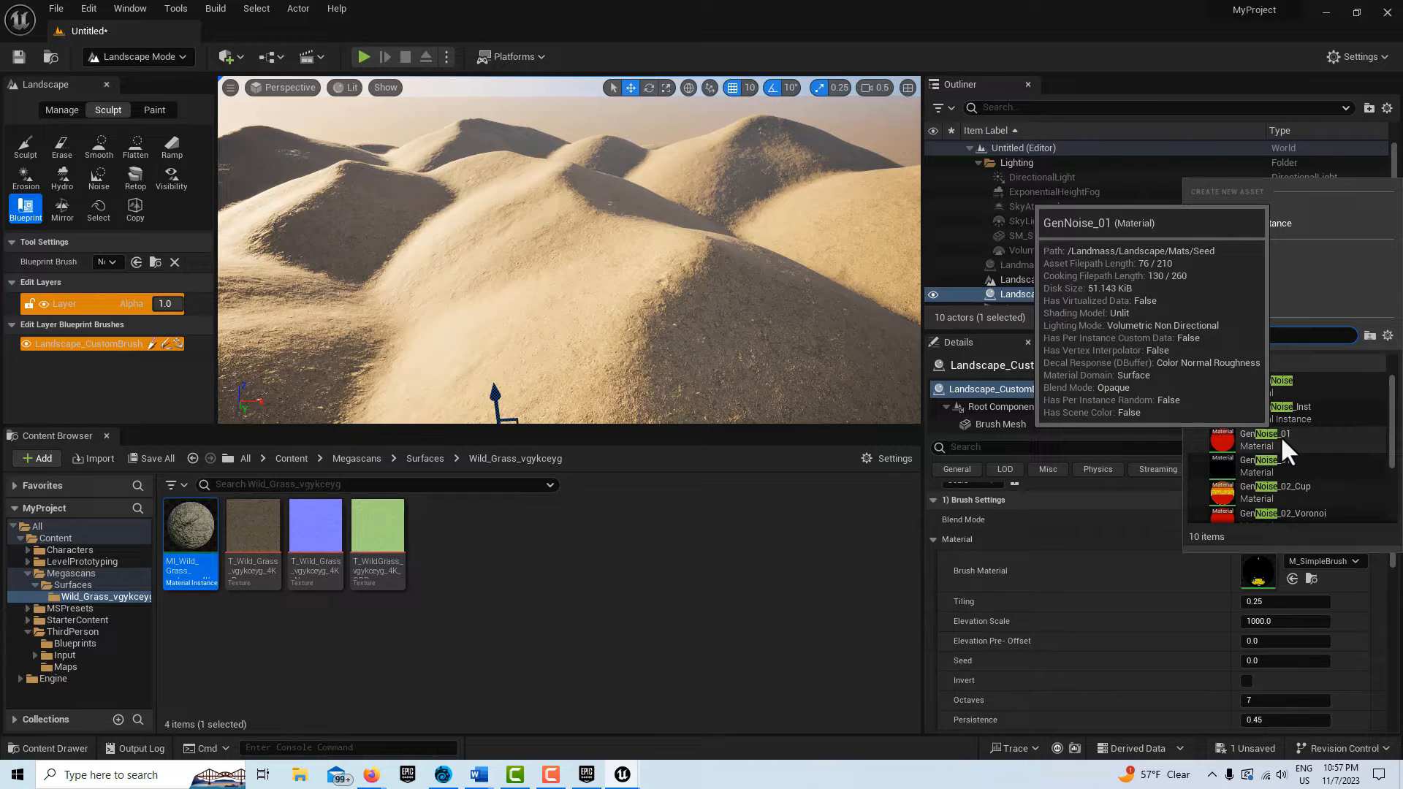
pyautogui.click(1279, 439)
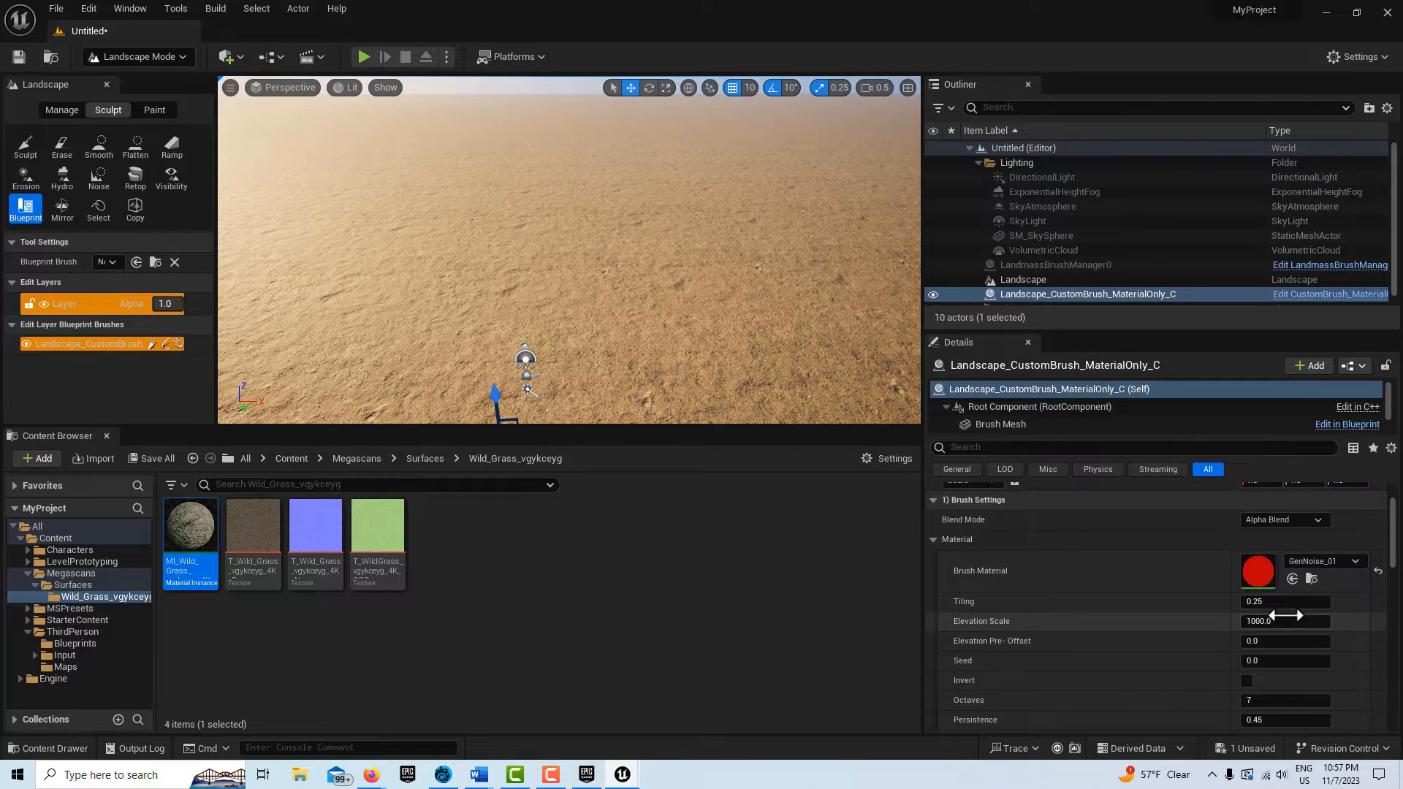
# Set the landscape brush's Tiling to 10 and its Elevation Scale to 2000
pyautogui.click(1326, 601)
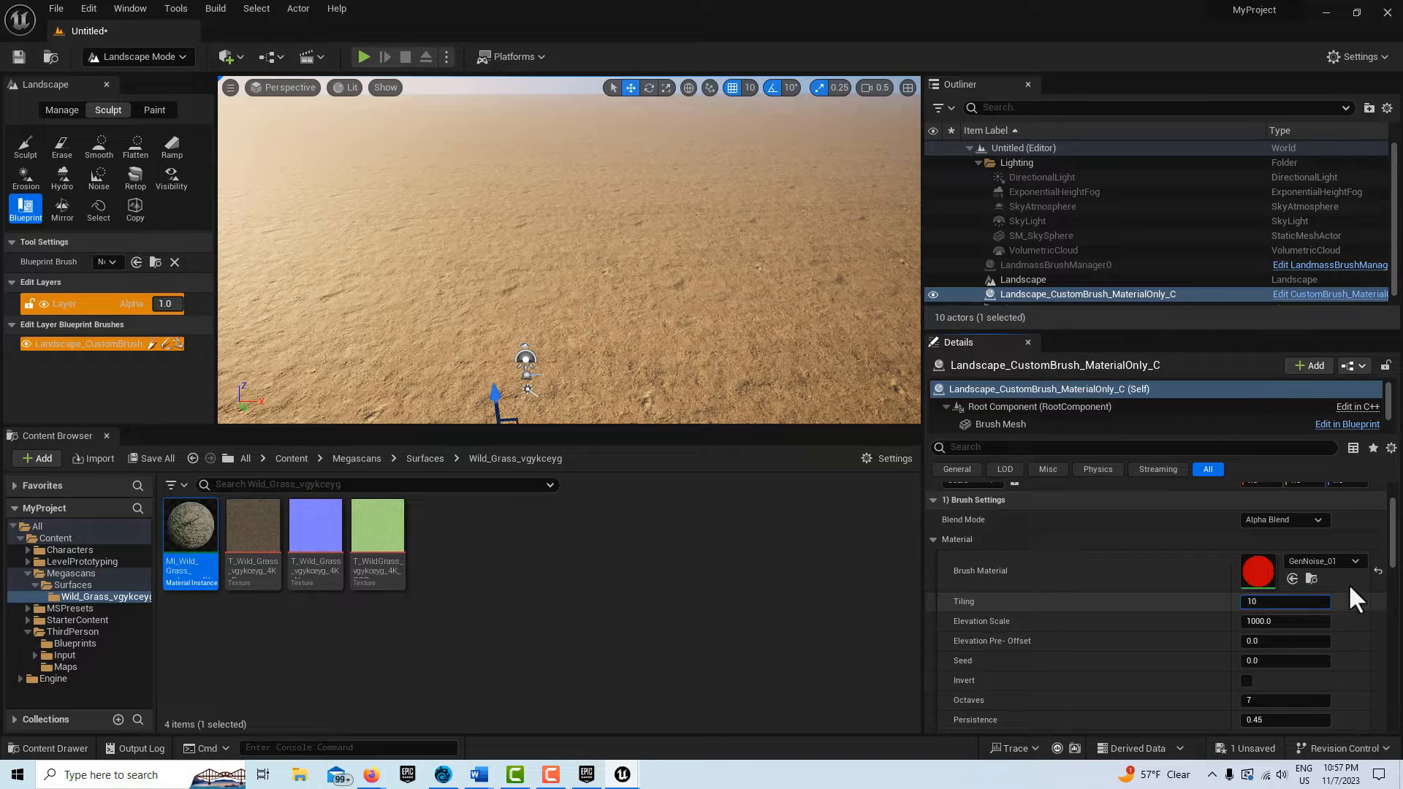
pyautogui.write('10')
pyautogui.press('Return')
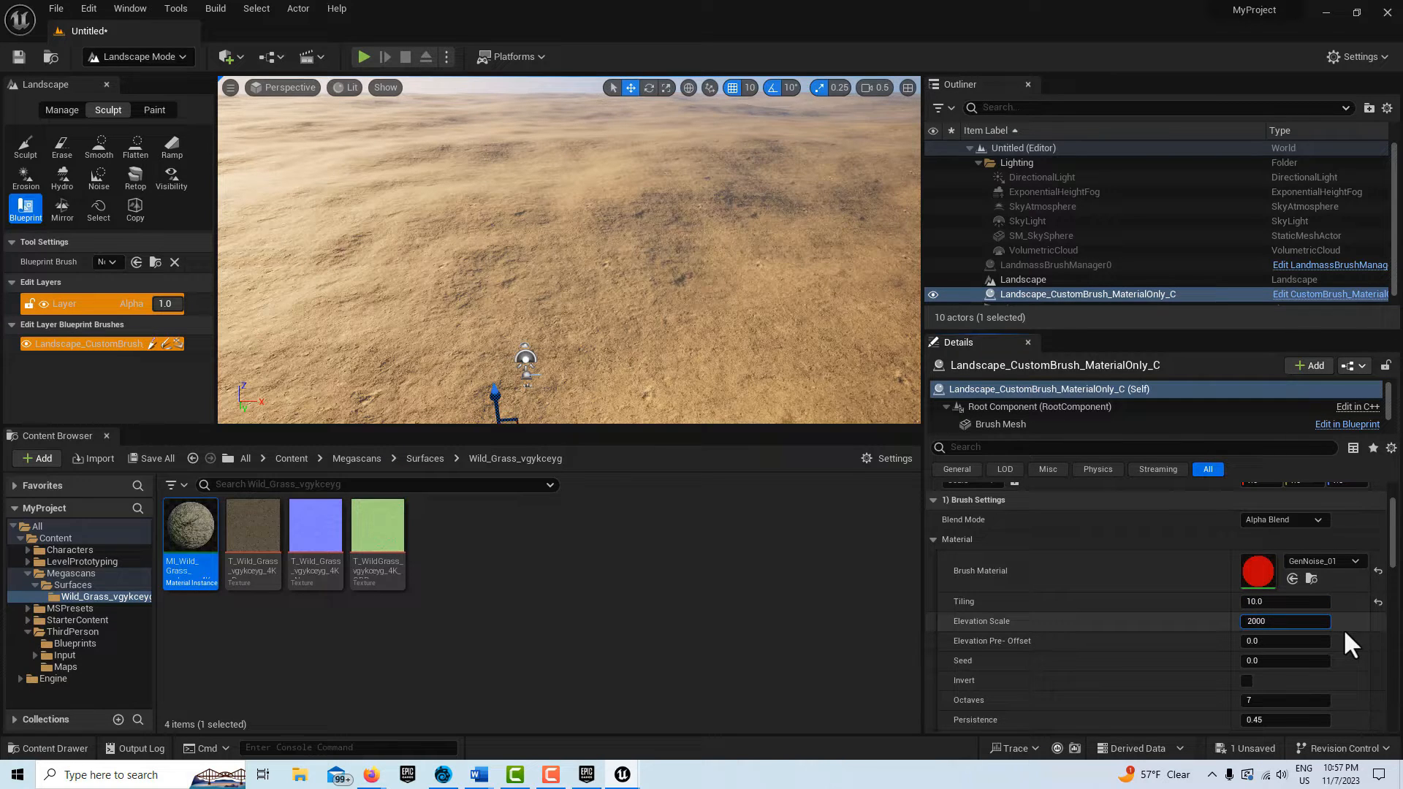
pyautogui.press('Return')
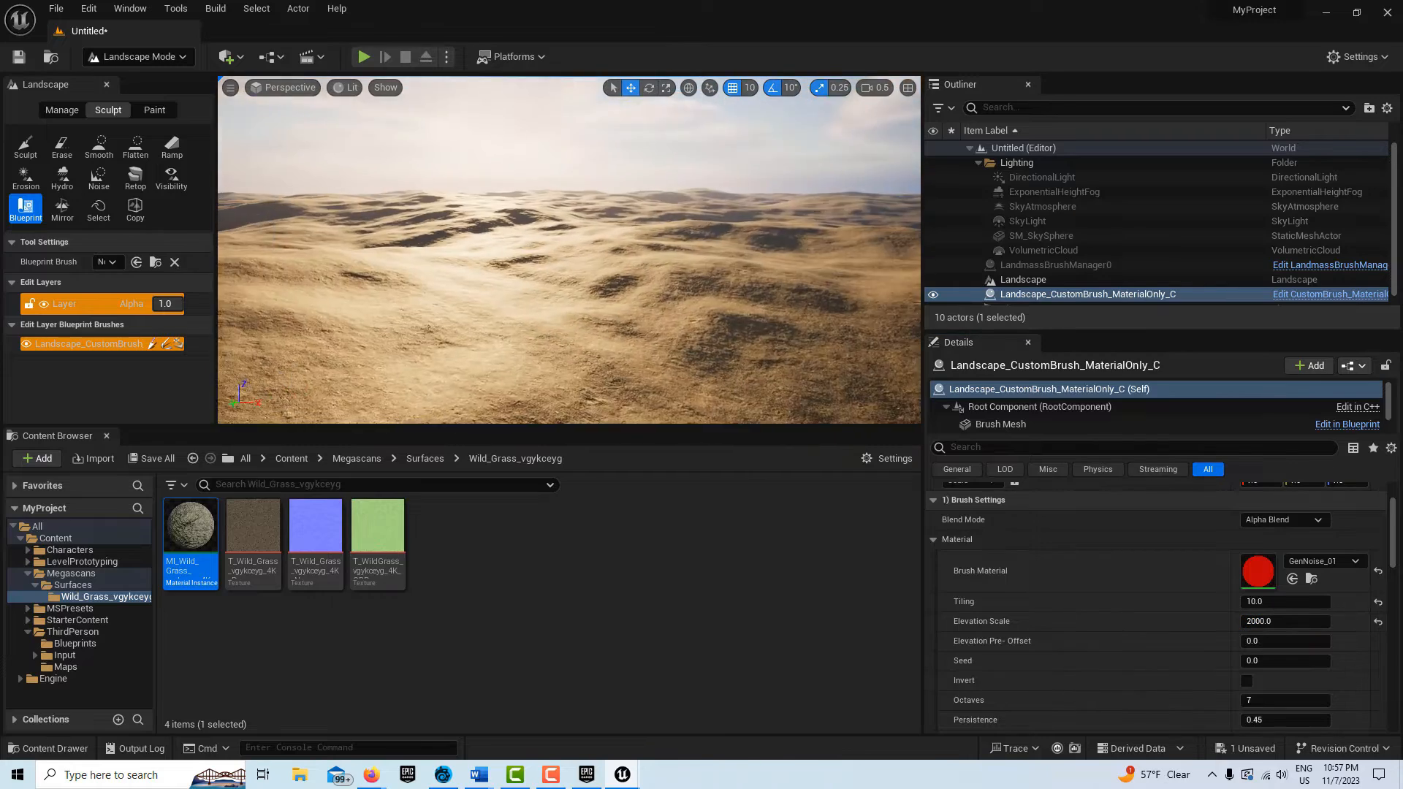
# Inspect the noise-shaped terrain in the viewport and briefly play-test the level
pyautogui.moveTo(570, 249); pyautogui.dragTo(504, 261, button='right')
pyautogui.press('w')
pyautogui.scroll(4, 368, 240)
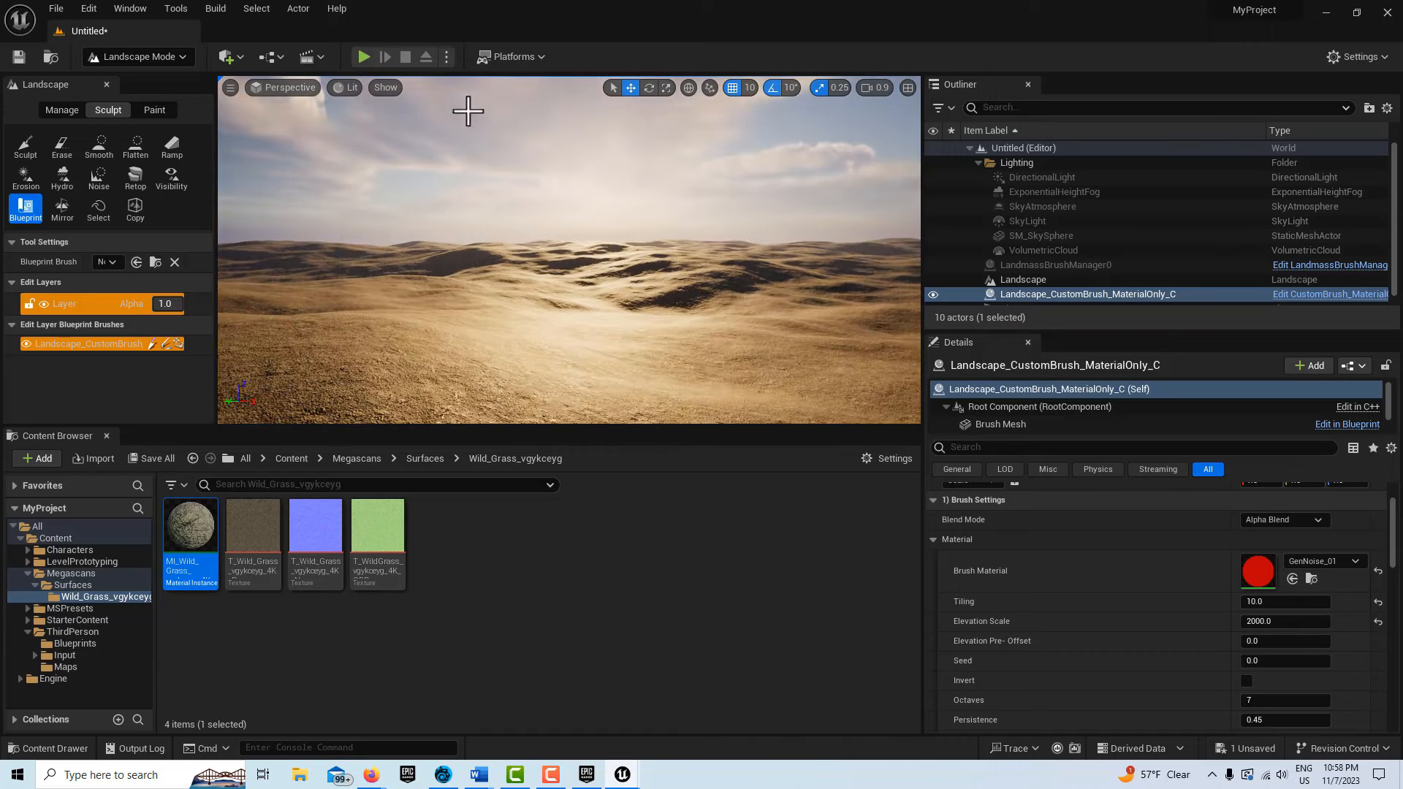
pyautogui.click(363, 57)
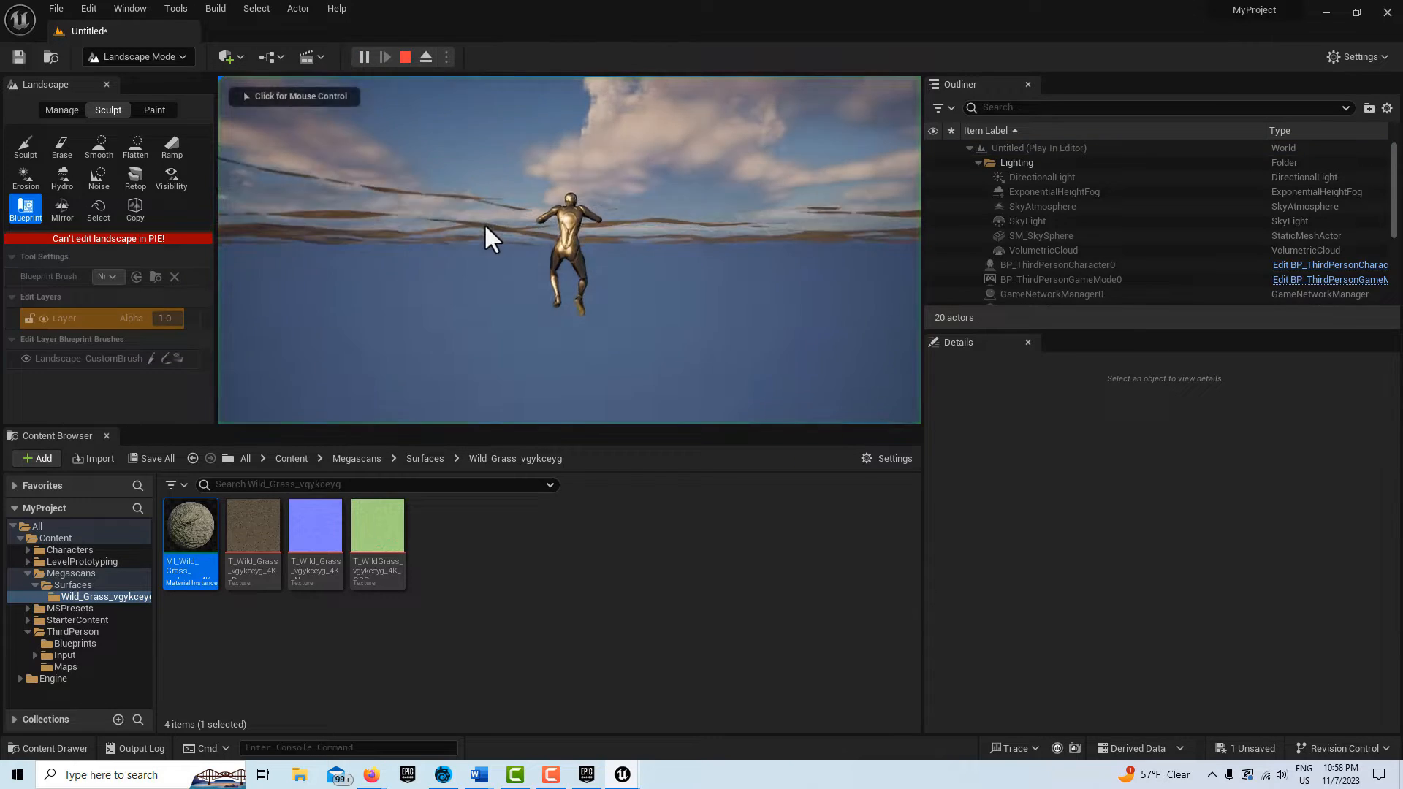
pyautogui.click(405, 58)
# Switch the editor to Selection mode and raise the PlayerStart above the terrain to a Z location of 1178
pyautogui.scroll(-1, 1050, 241)
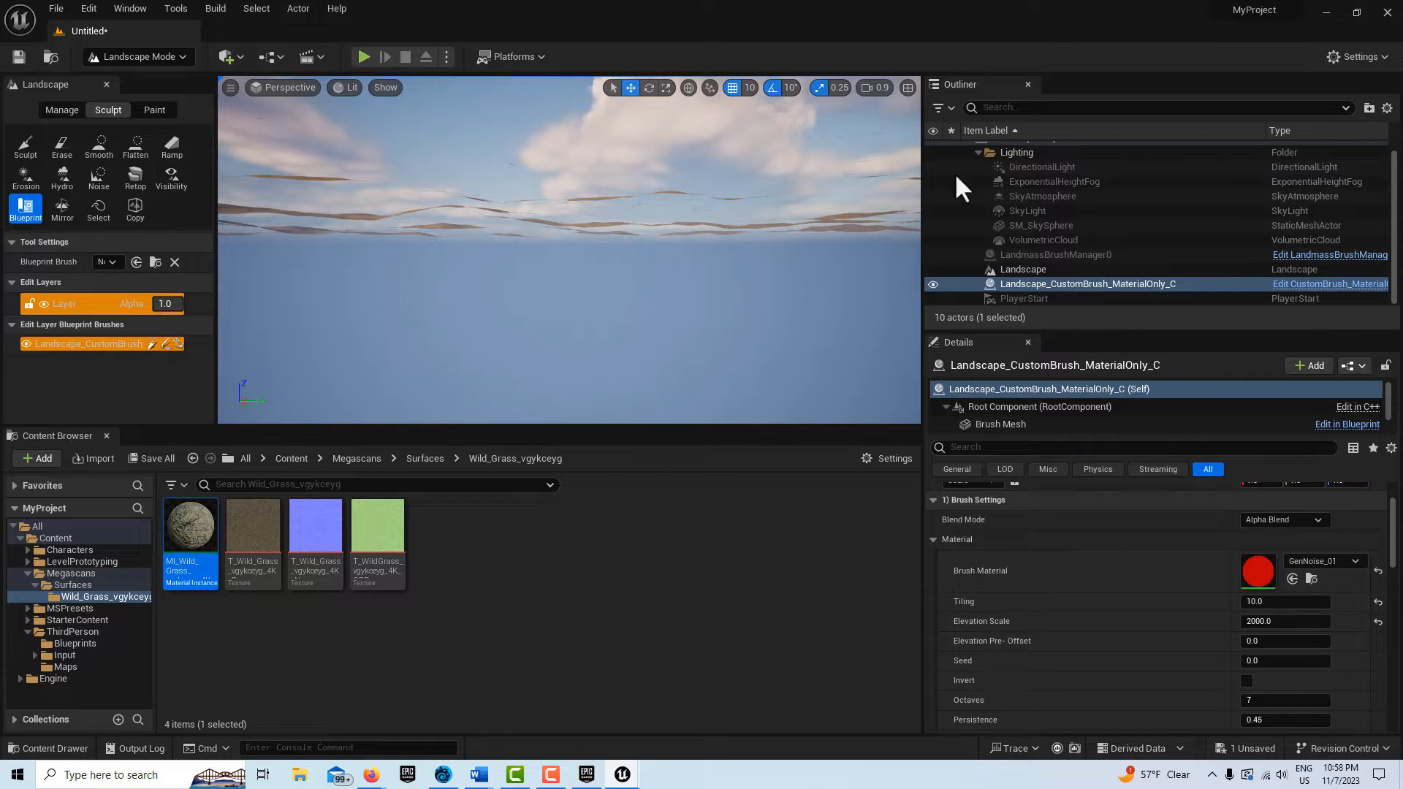
pyautogui.click(182, 54)
pyautogui.click(161, 76)
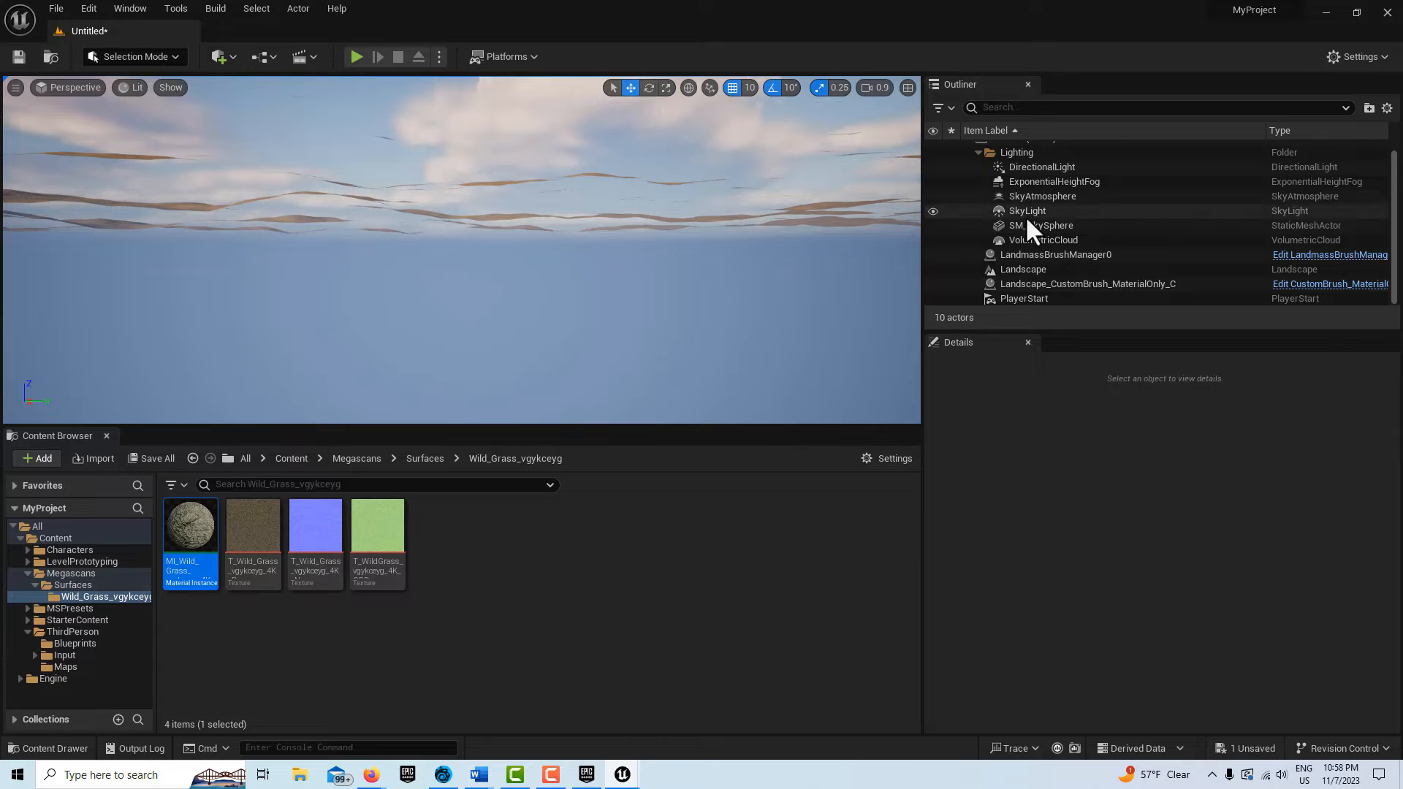
pyautogui.click(1045, 297)
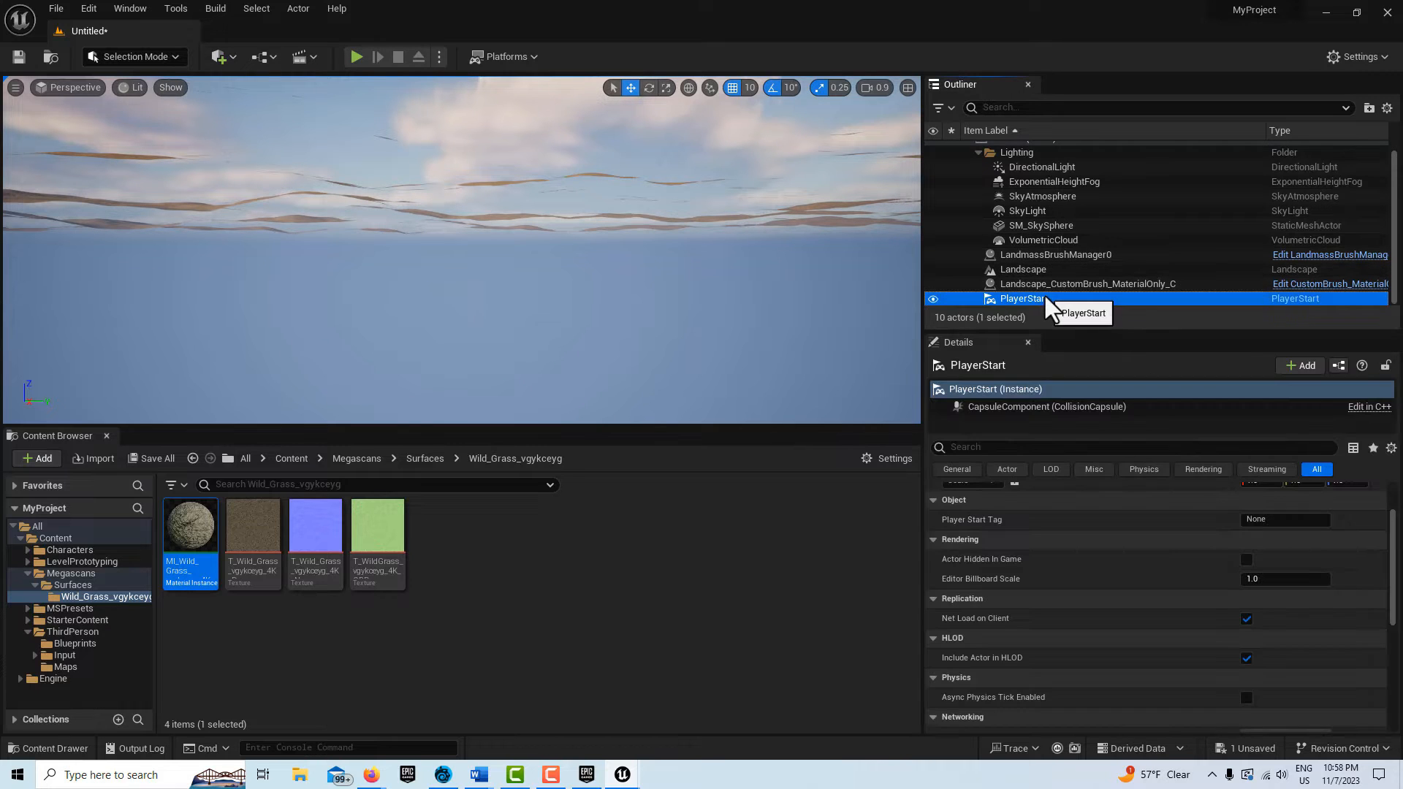
pyautogui.press('f')
pyautogui.moveTo(462, 209); pyautogui.dragTo(447, 79)
pyautogui.moveTo(508, 182); pyautogui.dragTo(480, 162, button='right')
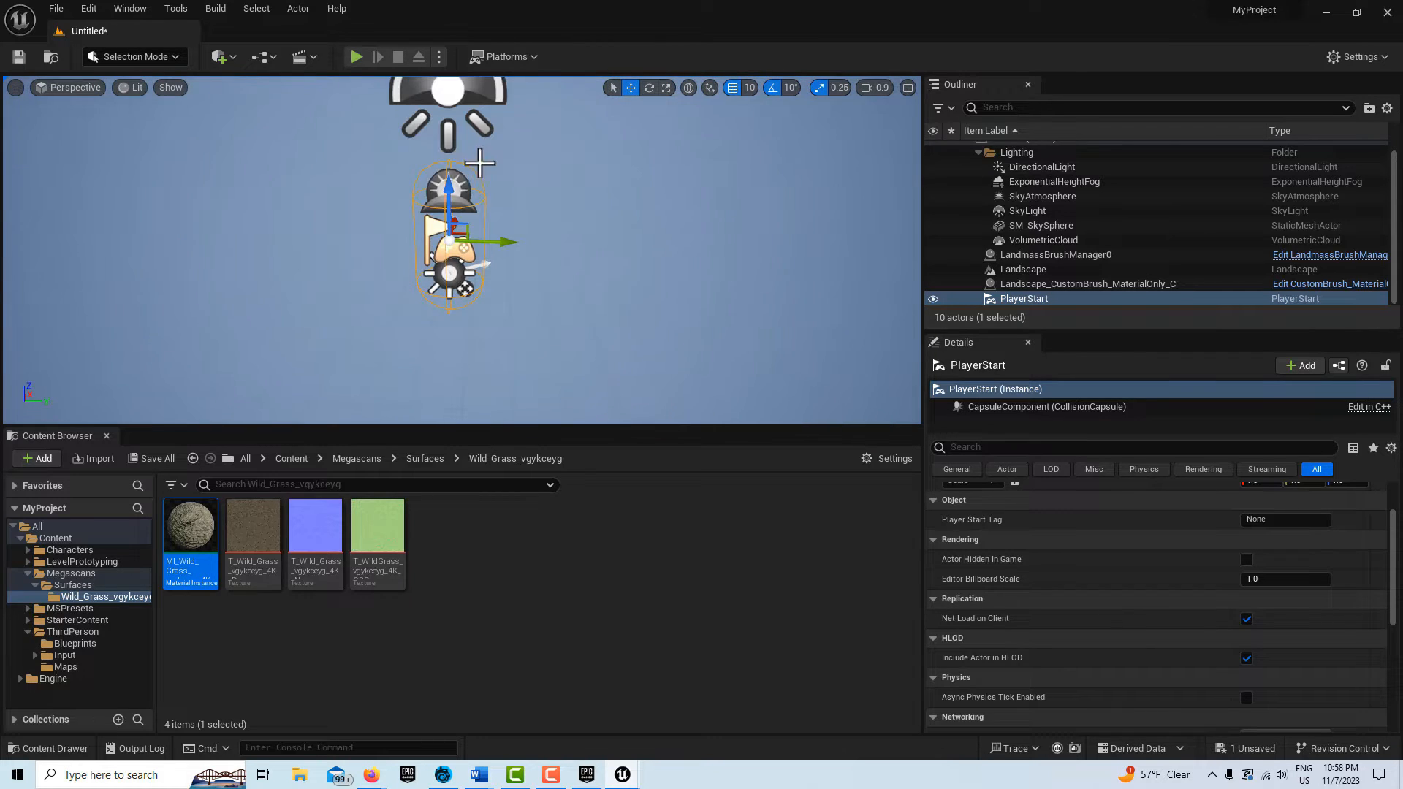
pyautogui.scroll(3, 1125, 516)
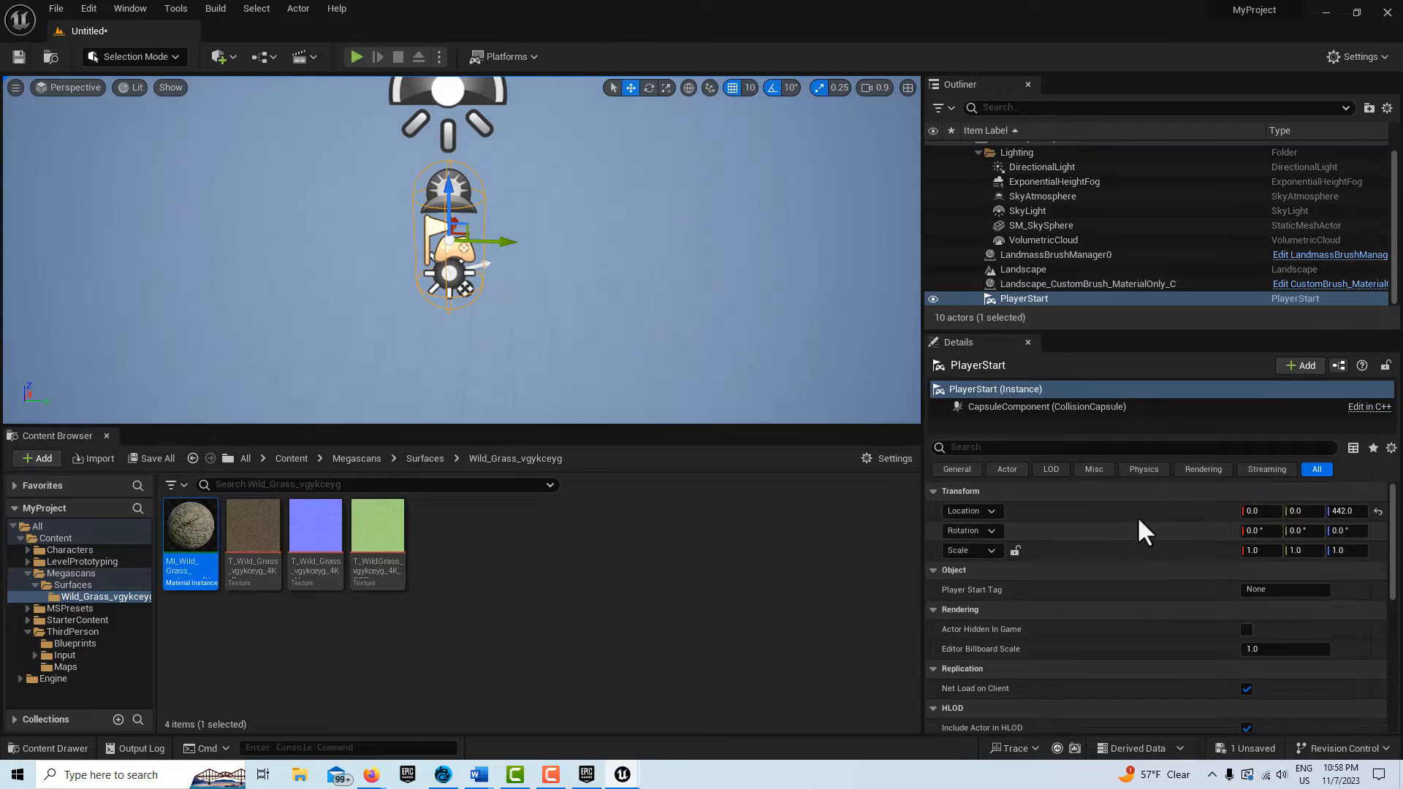
pyautogui.moveTo(1355, 512); pyautogui.dragTo(1389, 512)
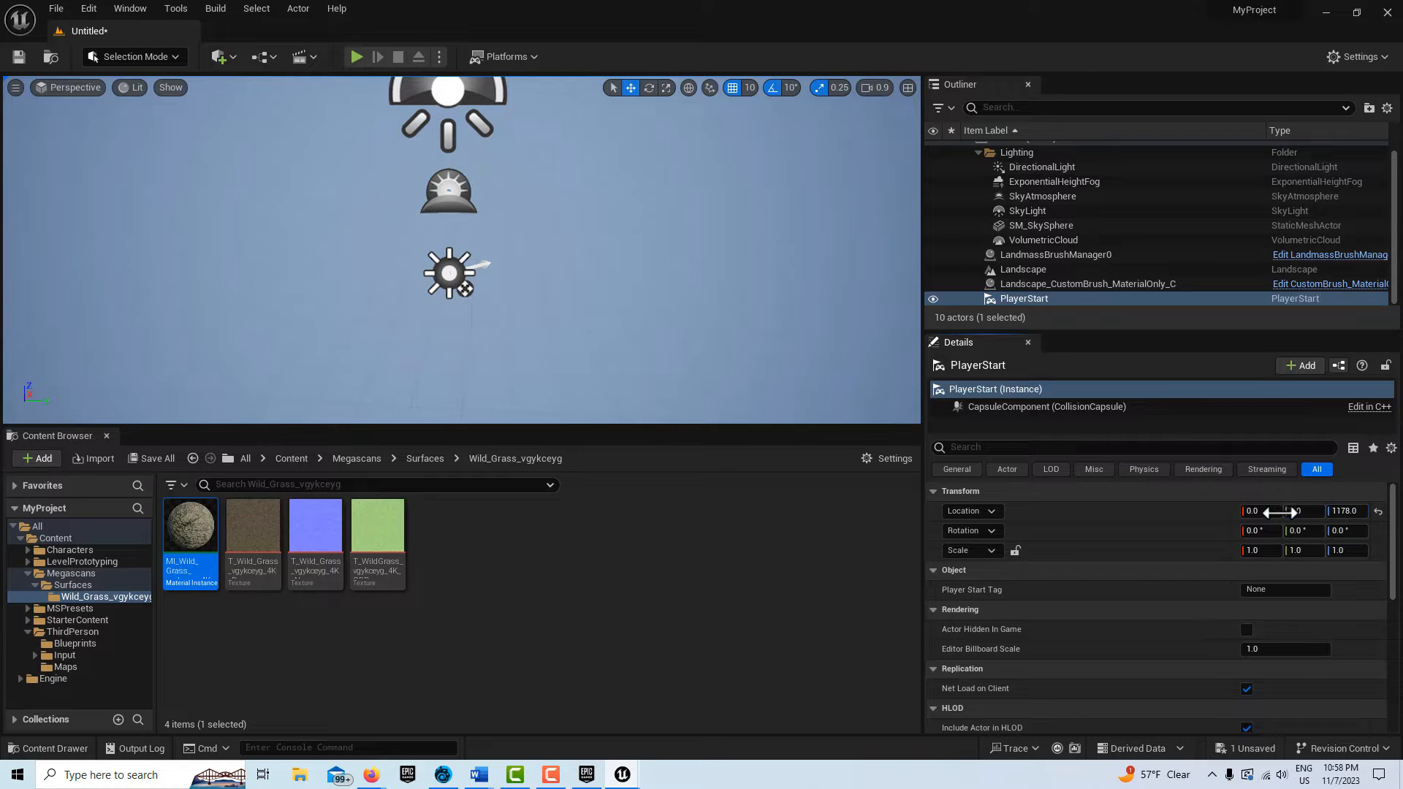
pyautogui.moveTo(499, 242); pyautogui.dragTo(496, 117, button='right')
pyautogui.press('s')
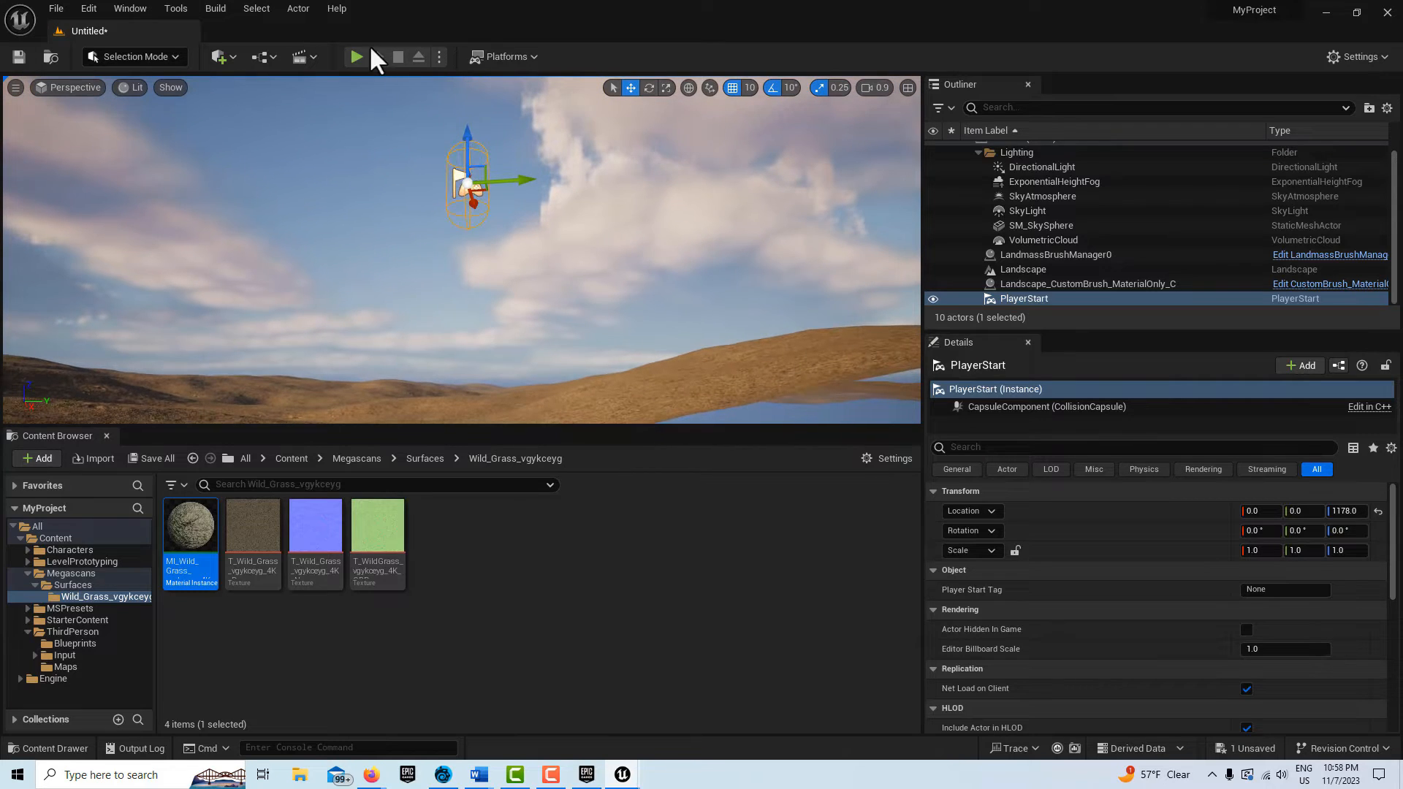
# Play-test the level by running the character across the noise-shaped hills, and end the session
pyautogui.click(357, 56)
pyautogui.press('w')
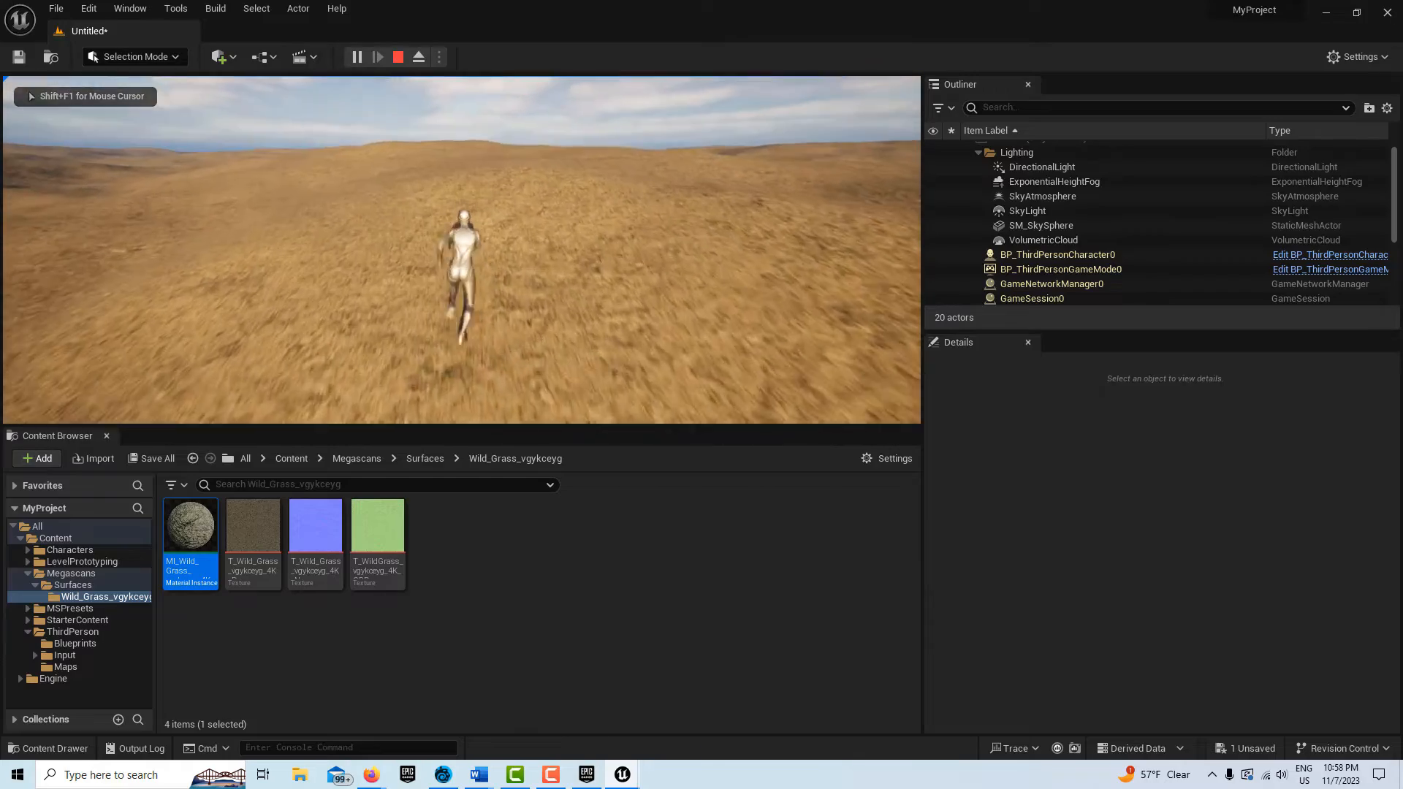
pyautogui.press('w')
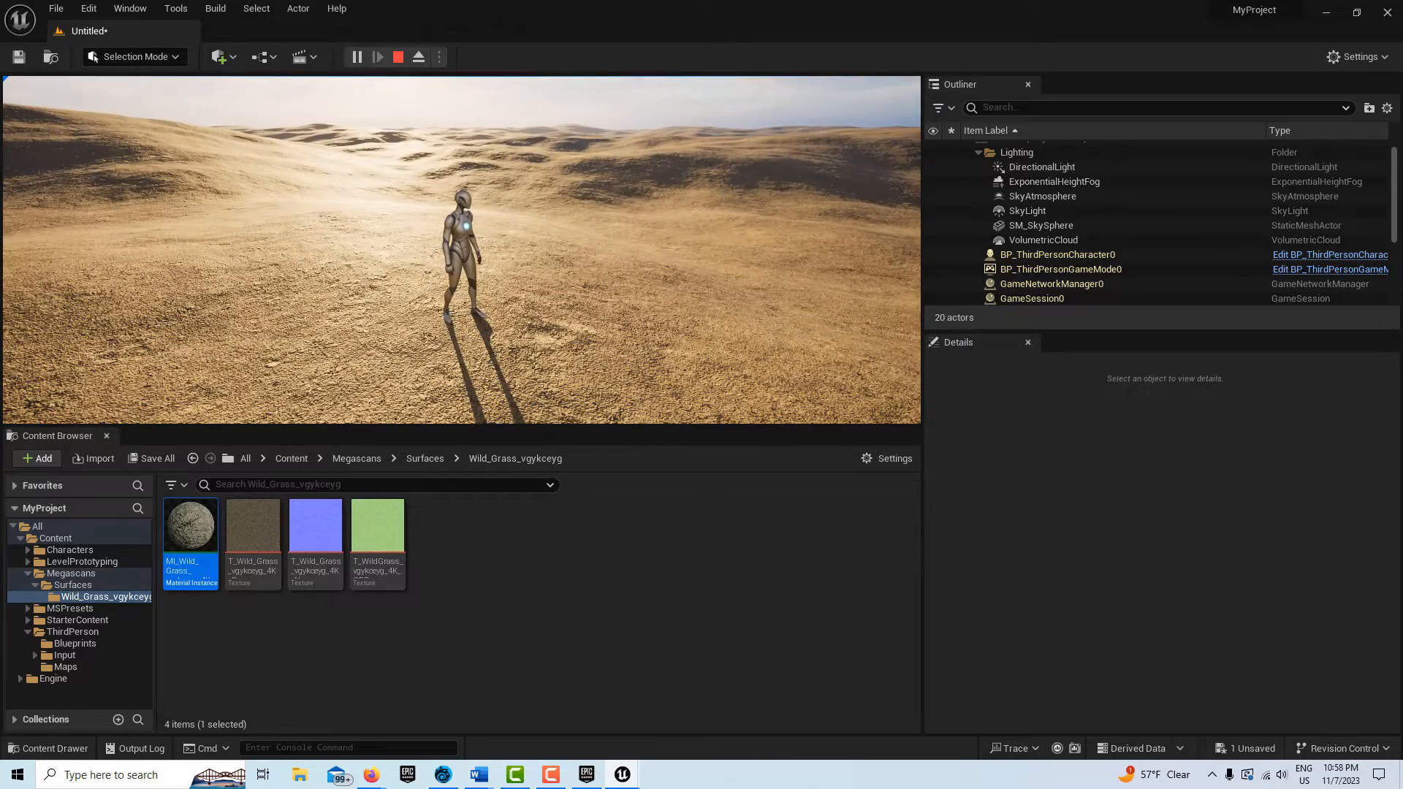
pyautogui.press('w')
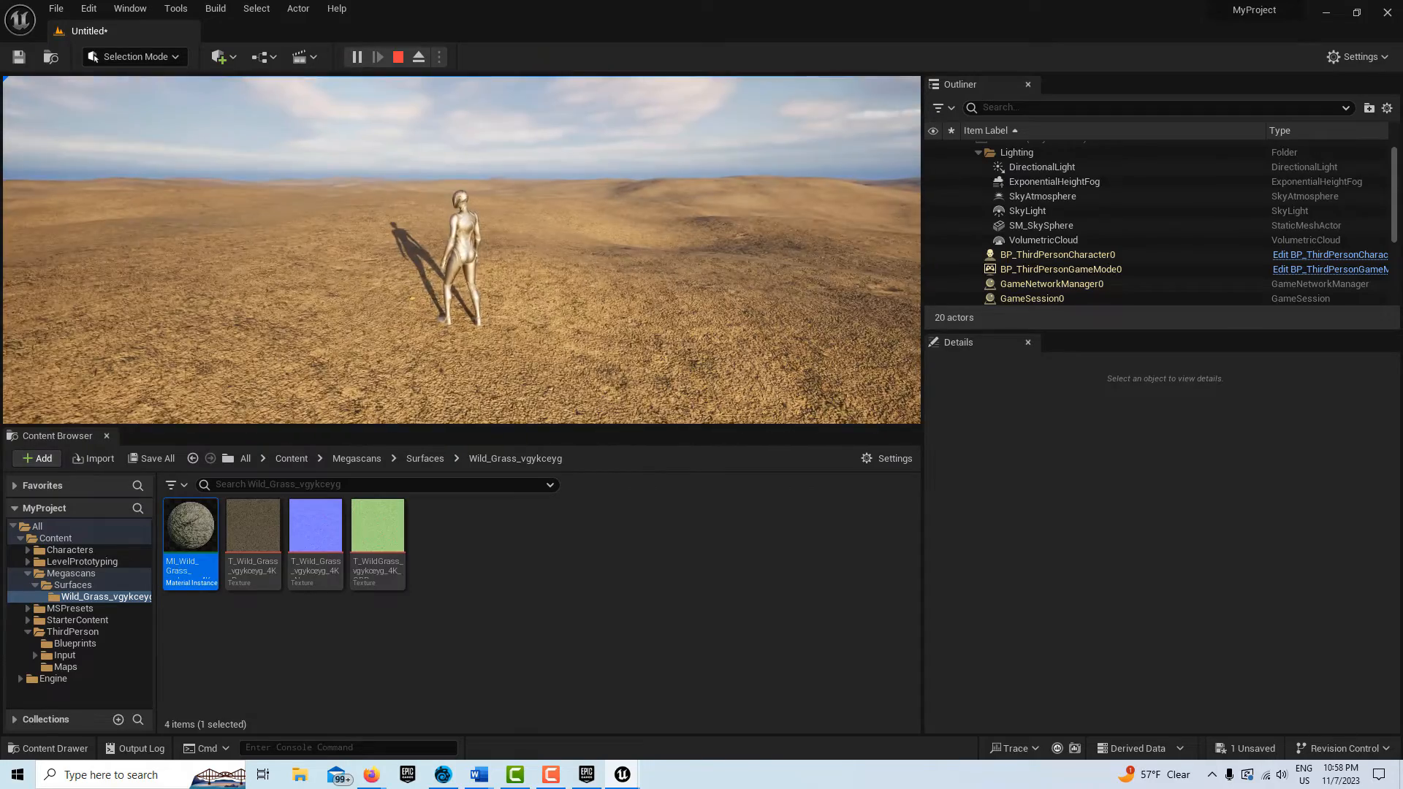
pyautogui.press('w')
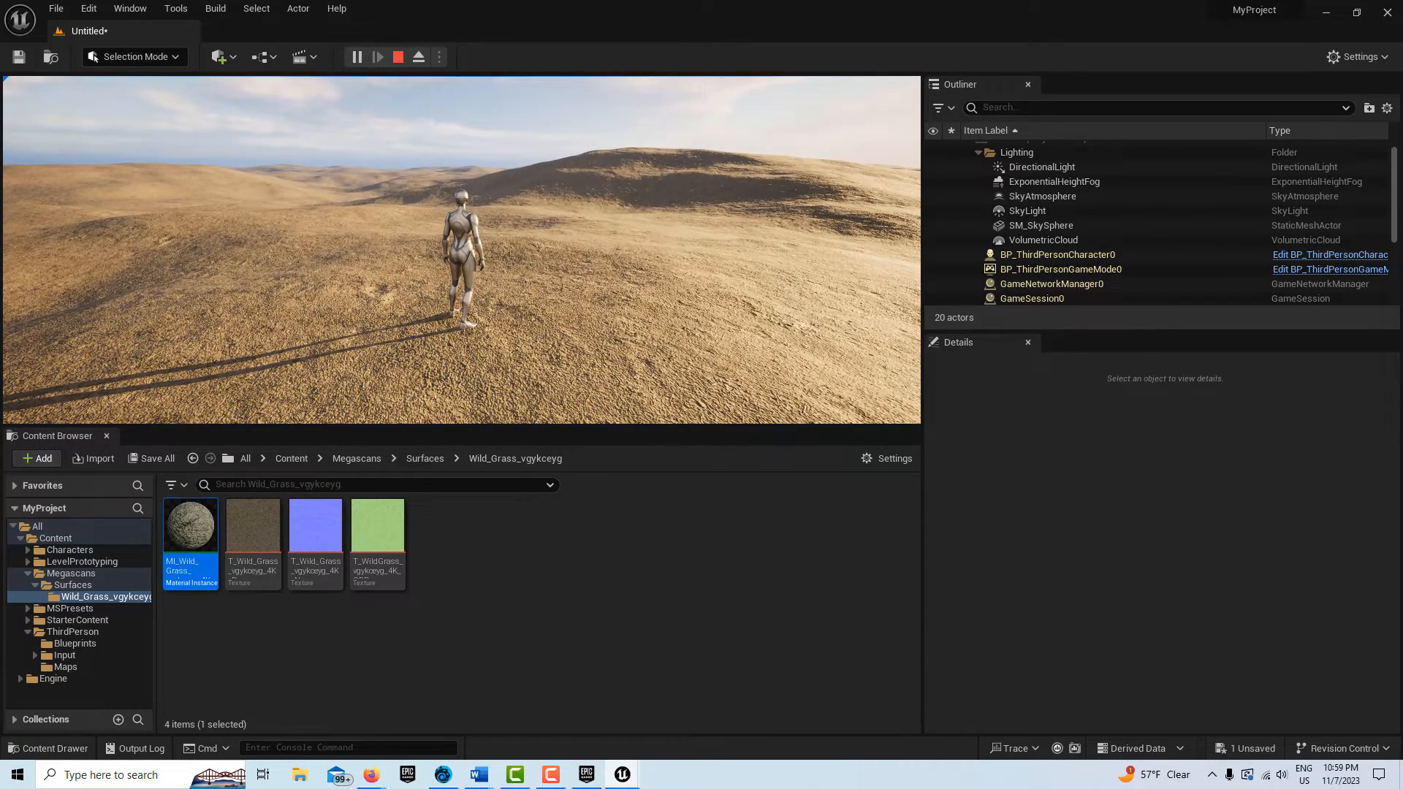
pyautogui.press('Escape')
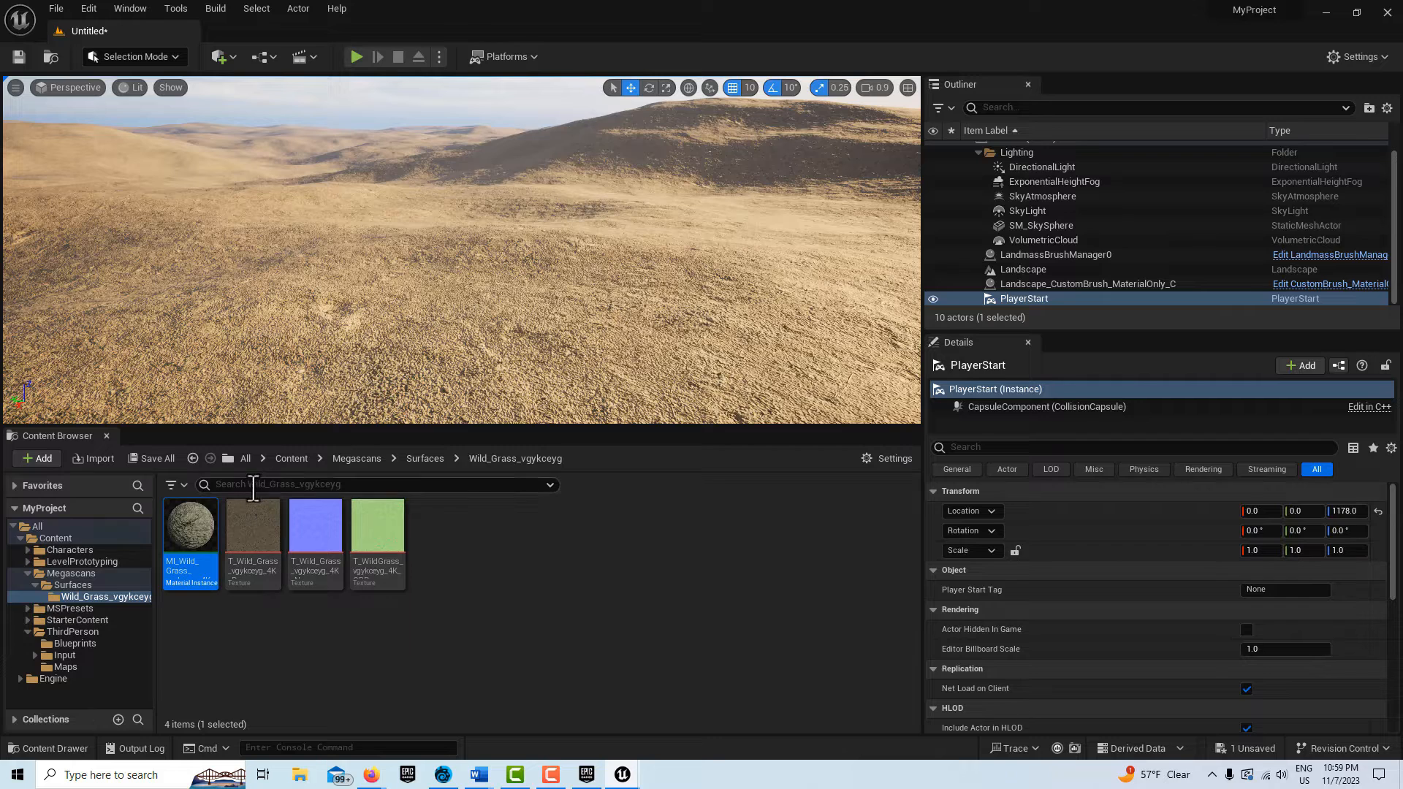
# Search the whole Content folder for grass assets and check the details of the M_Ground_Grass material
pyautogui.click(51, 539)
pyautogui.click(332, 491)
pyautogui.write('grass')
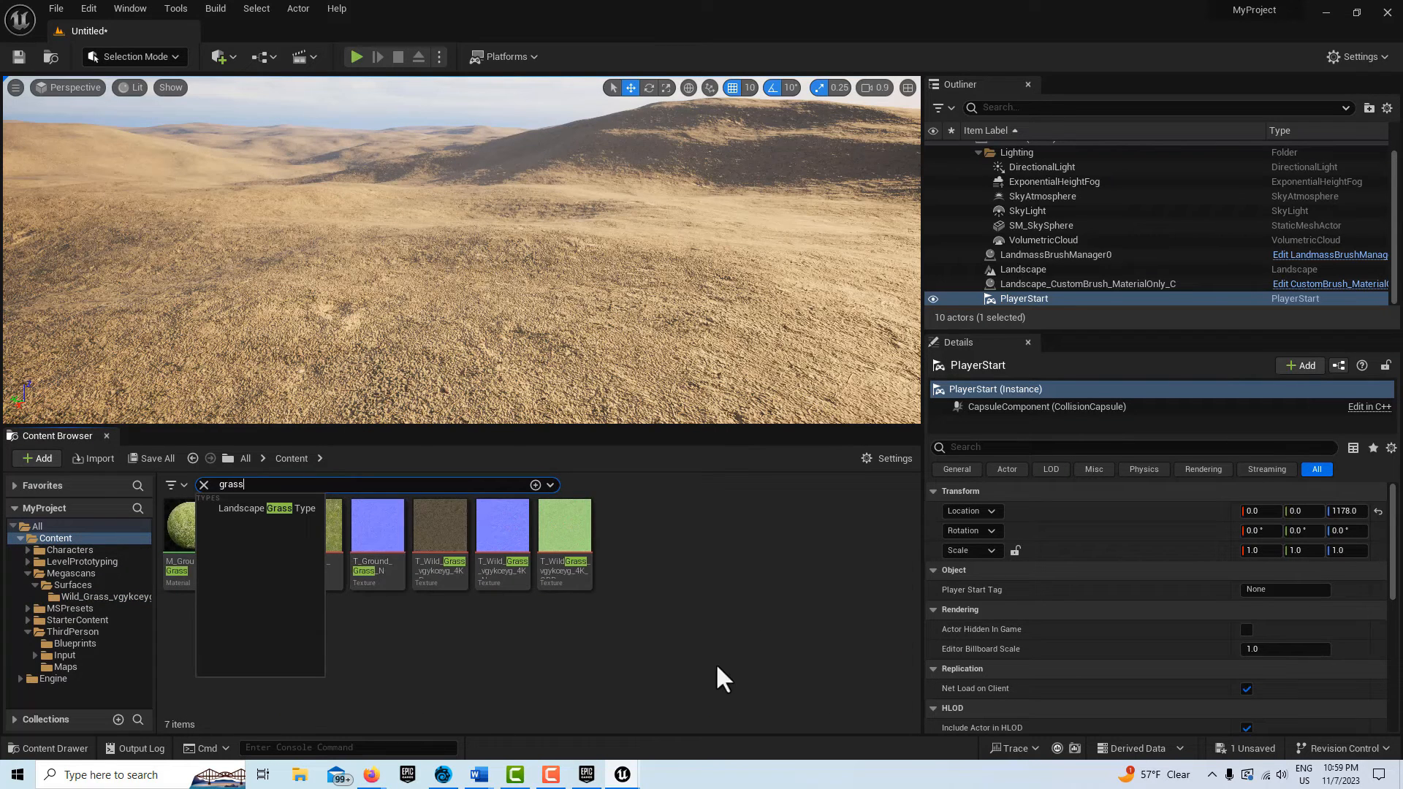
pyautogui.click(712, 637)
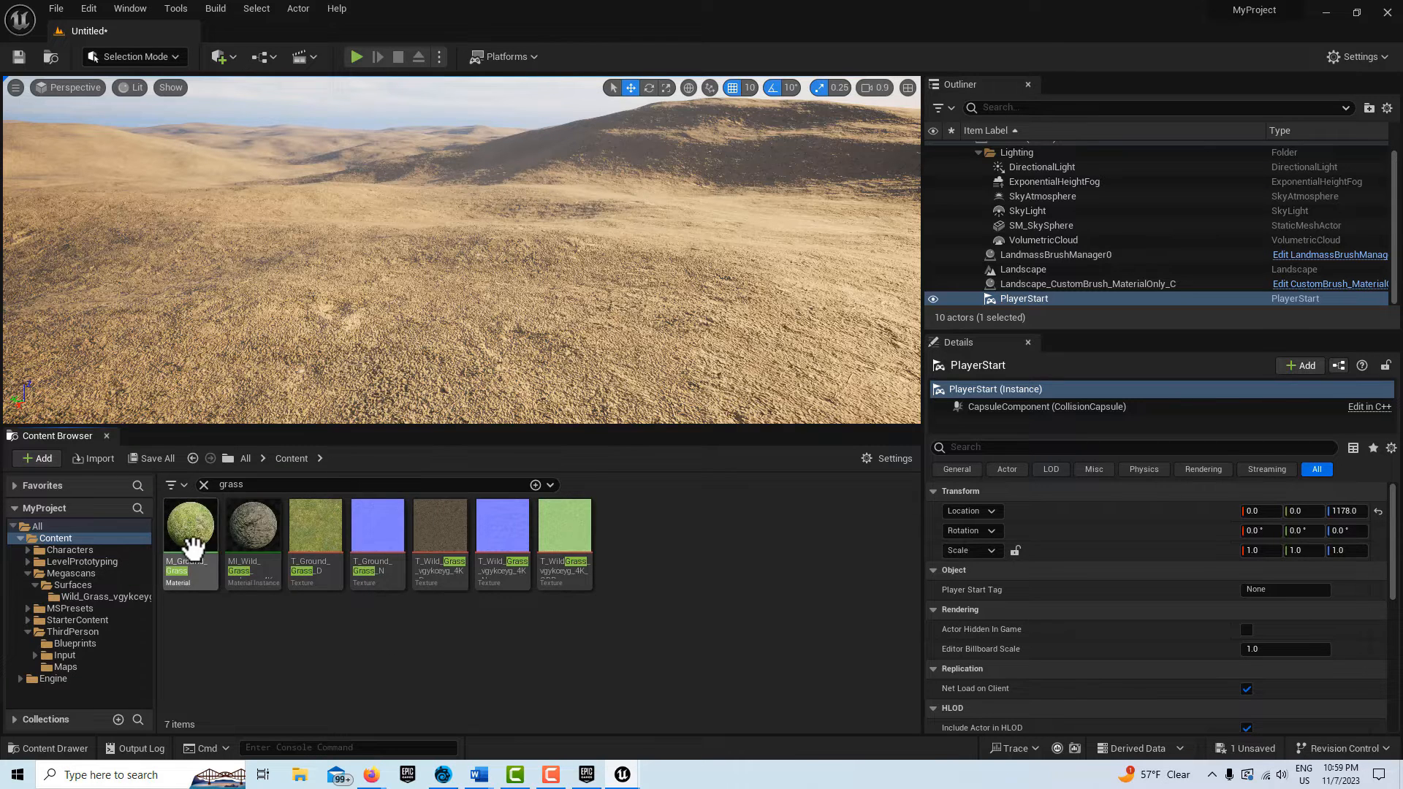
pyautogui.moveTo(192, 542)
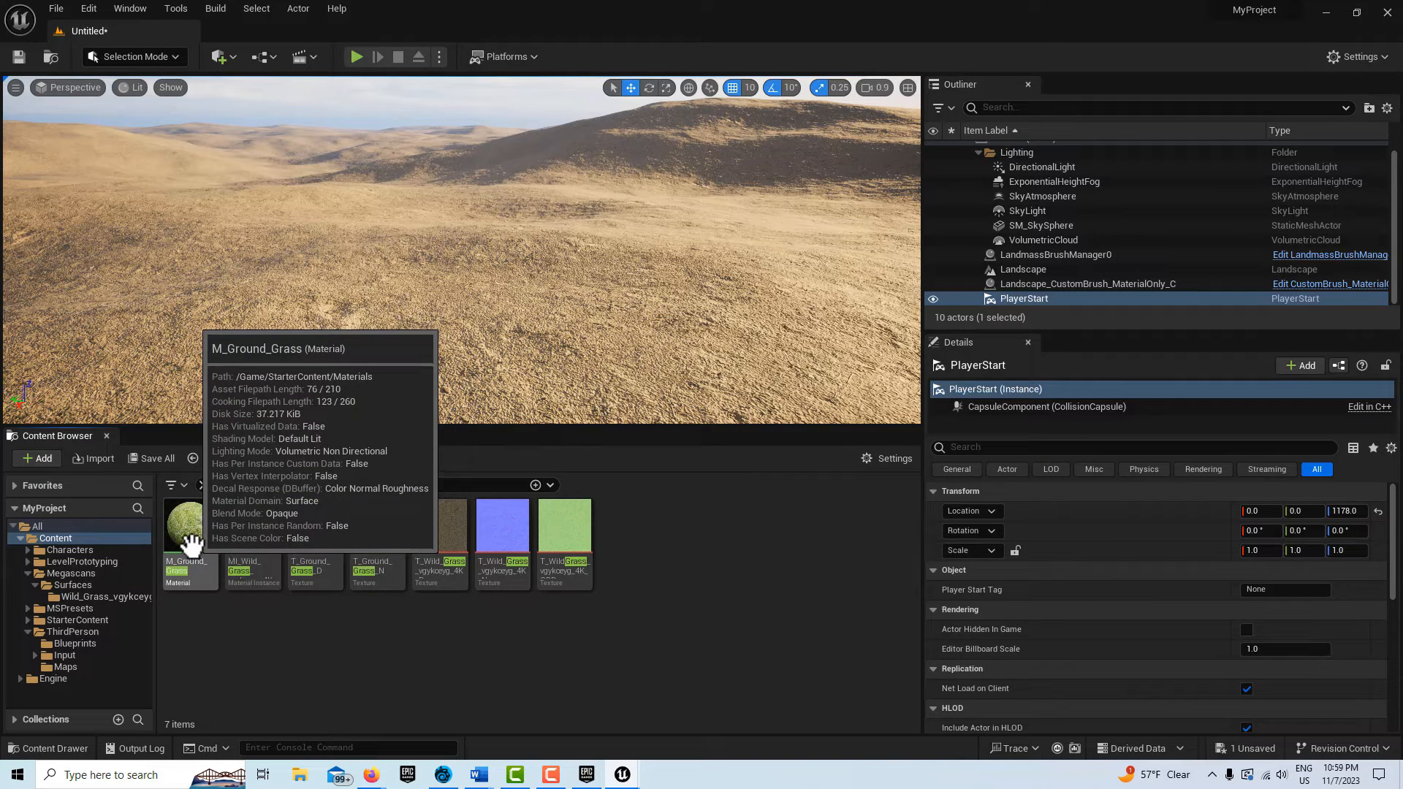
# Select the Landscape actor and assign M_Ground_Grass as its Landscape Material
pyautogui.click(1086, 269)
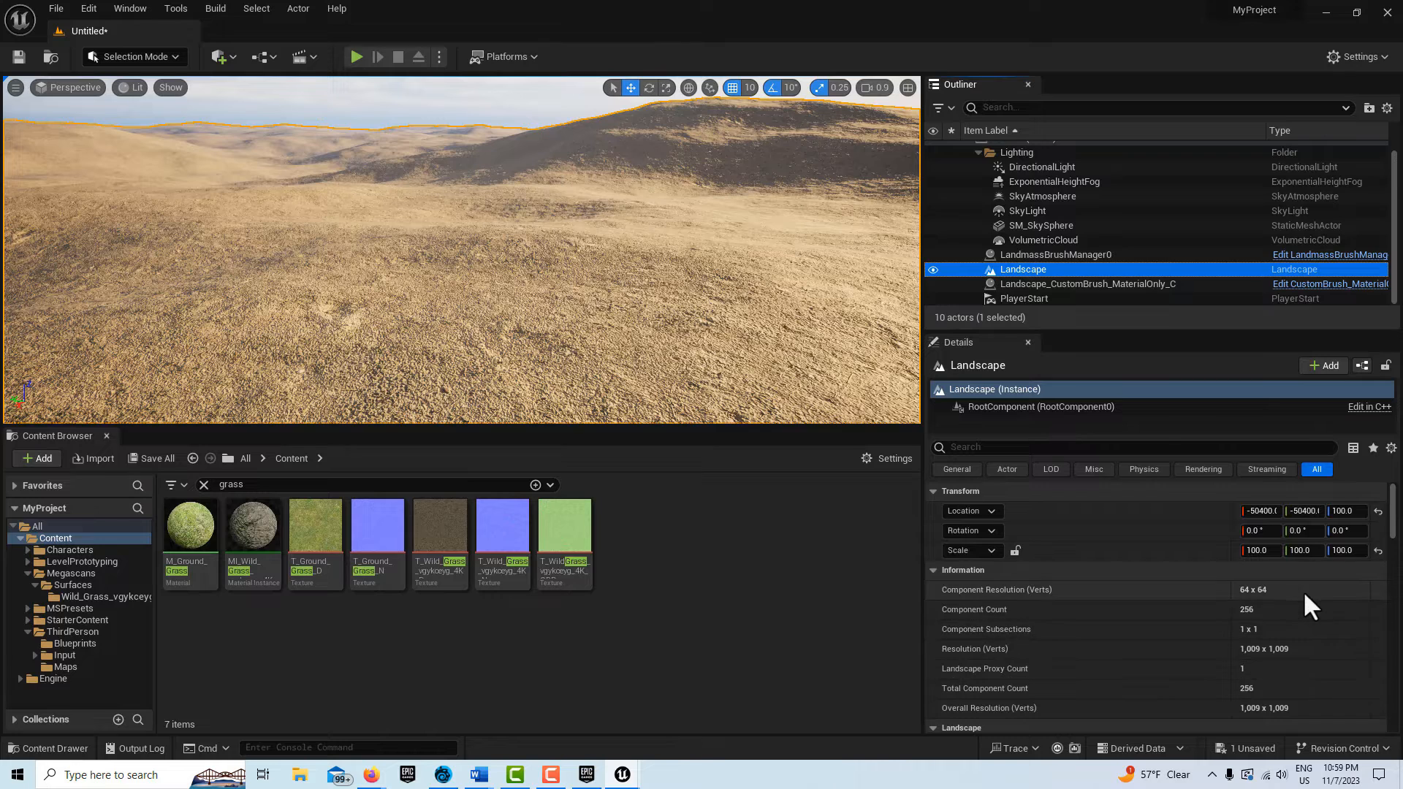
pyautogui.scroll(-5, 1302, 603)
pyautogui.scroll(-1, 1295, 607)
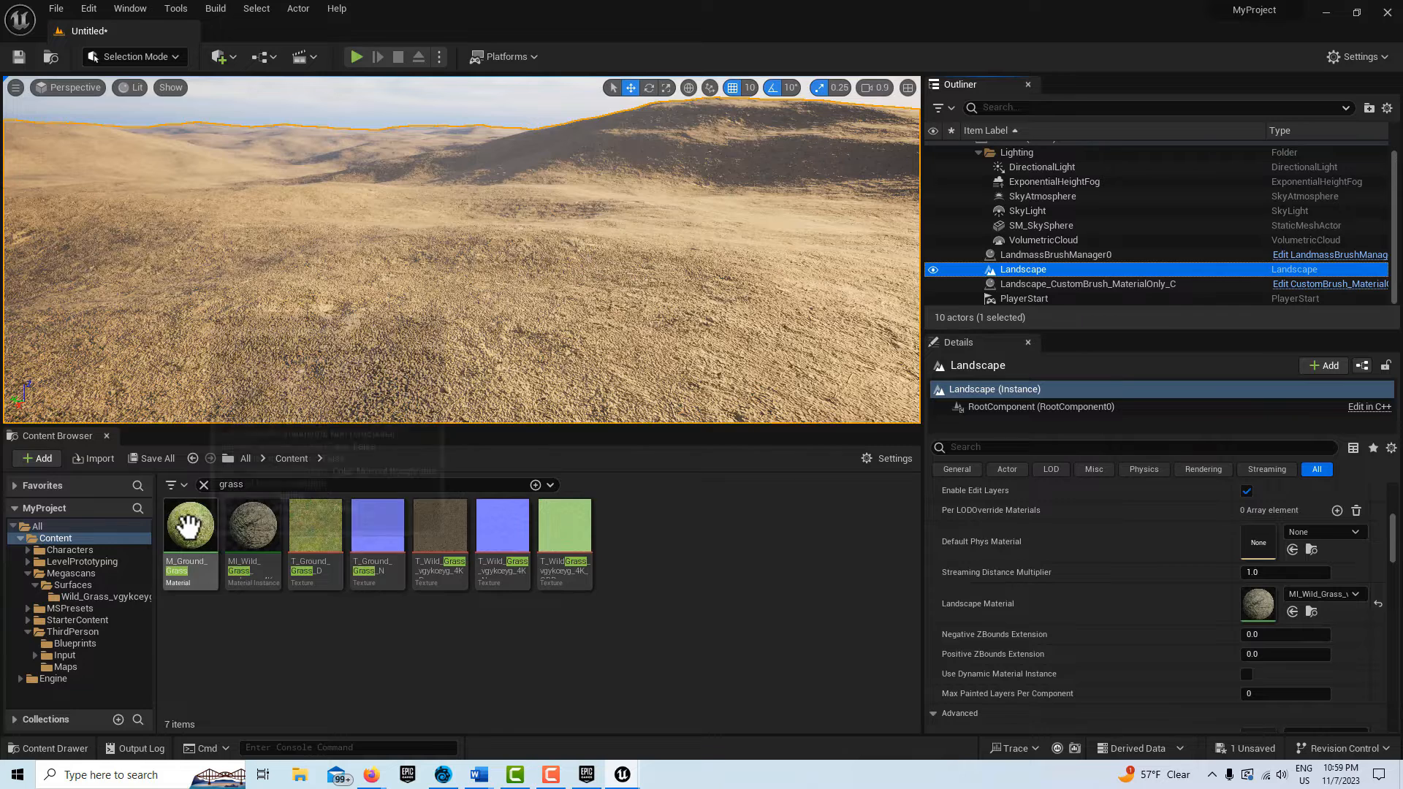
pyautogui.moveTo(182, 555); pyautogui.dragTo(1287, 609)
# Play-test the level by running the character over the grass-covered hills, end the session, and survey the terrain
pyautogui.moveTo(572, 260)
pyautogui.mouseDown(button='right')
pyautogui.moveTo(571, 366)
pyautogui.moveTo(548, 245)
pyautogui.mouseUp(button='right')
pyautogui.click(358, 56)
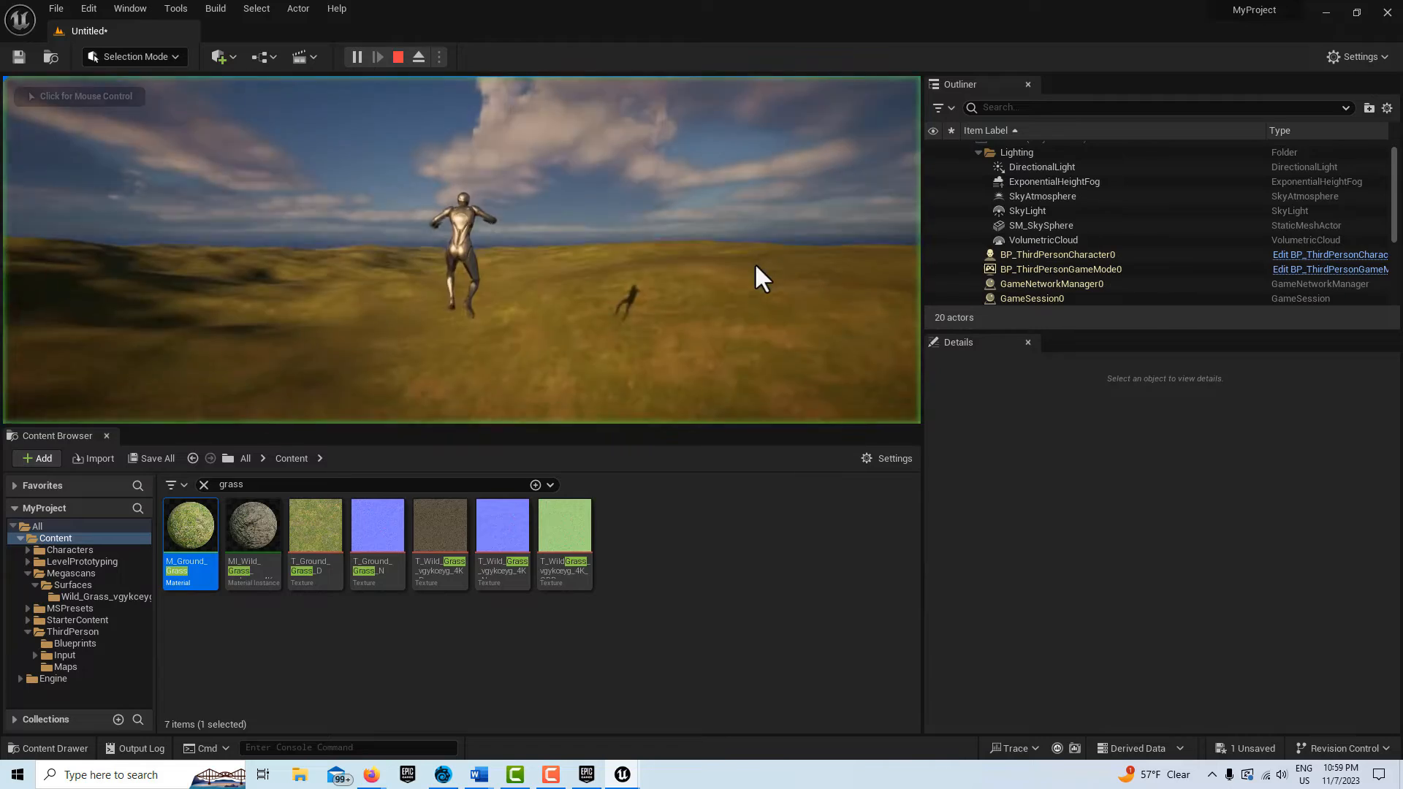
pyautogui.press('w')
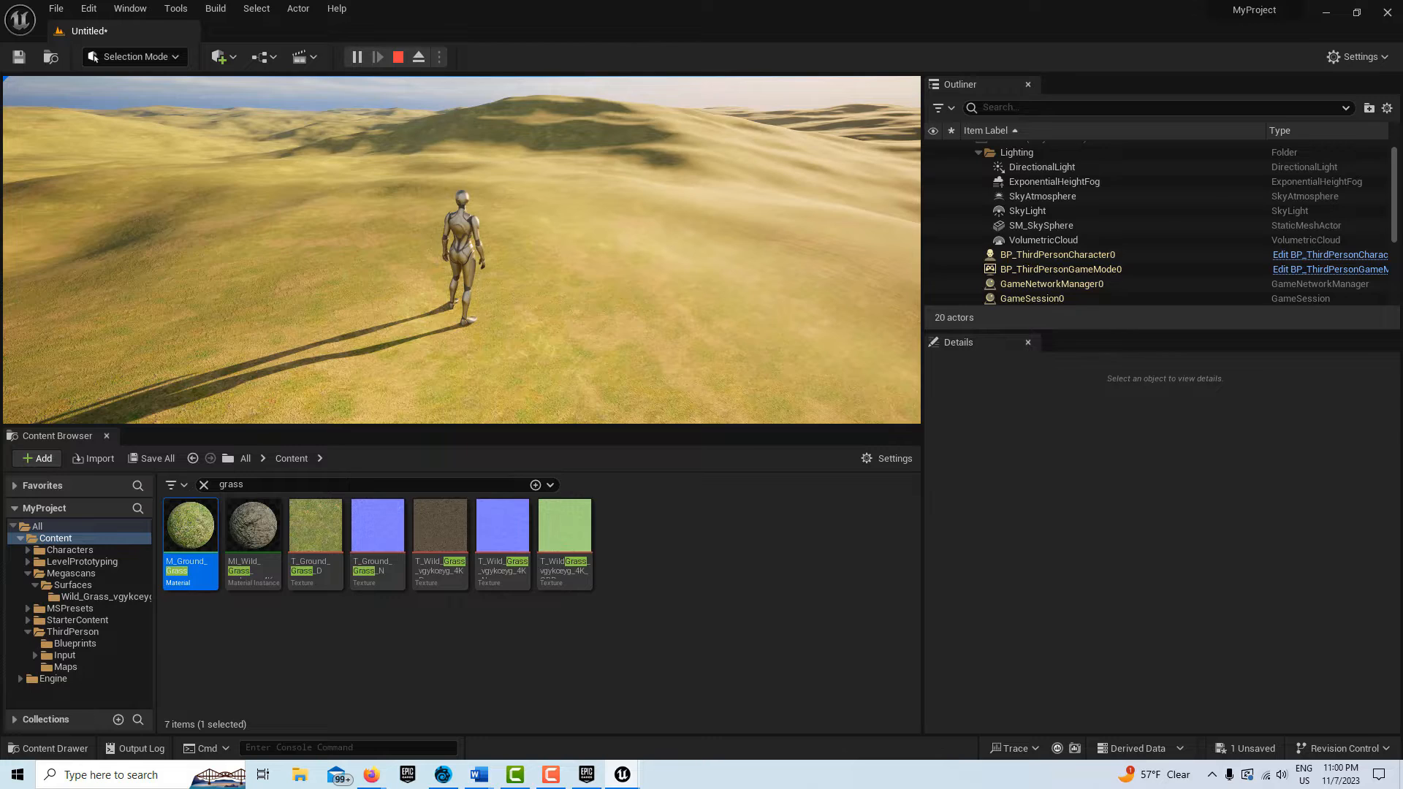
pyautogui.press('Escape')
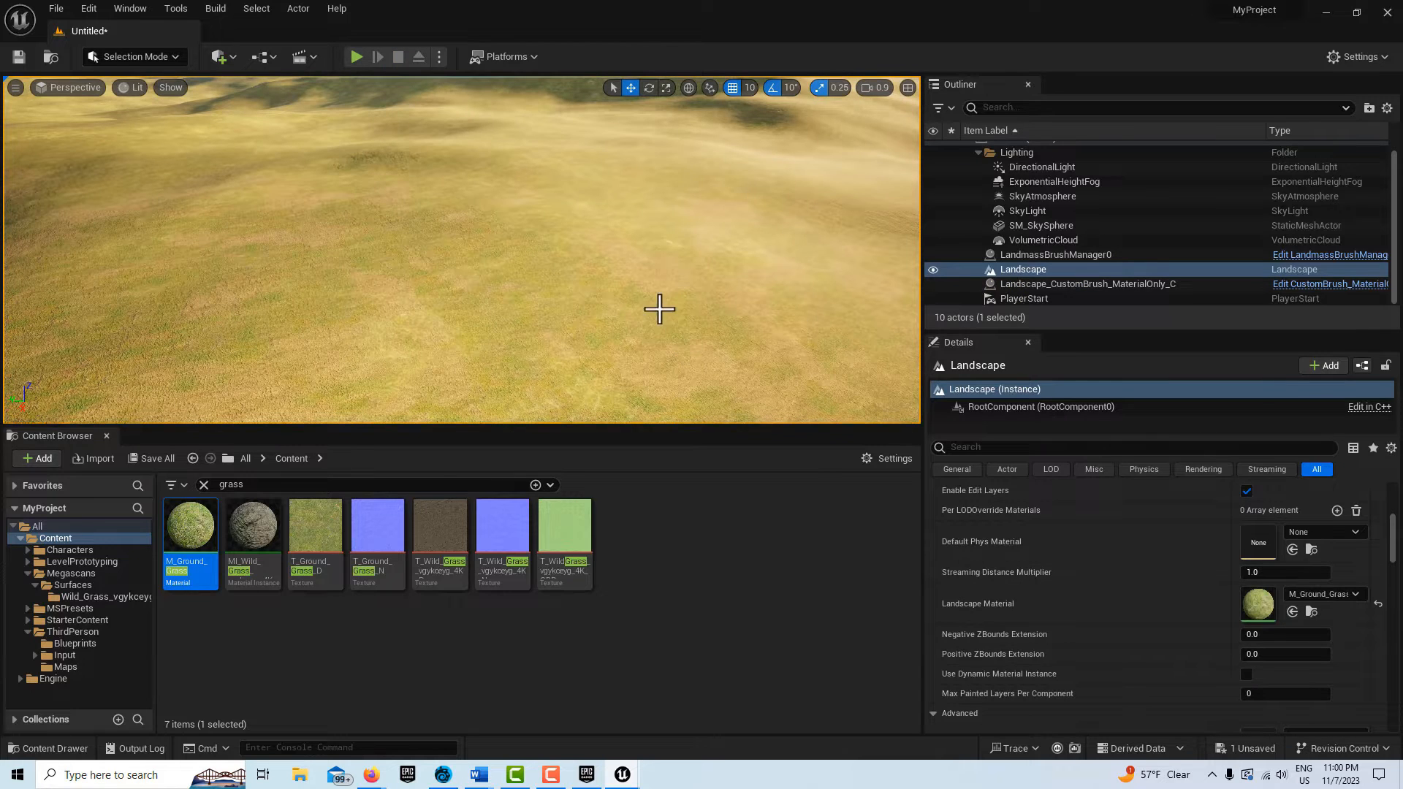
pyautogui.moveTo(660, 309); pyautogui.dragTo(573, 249, button='right')
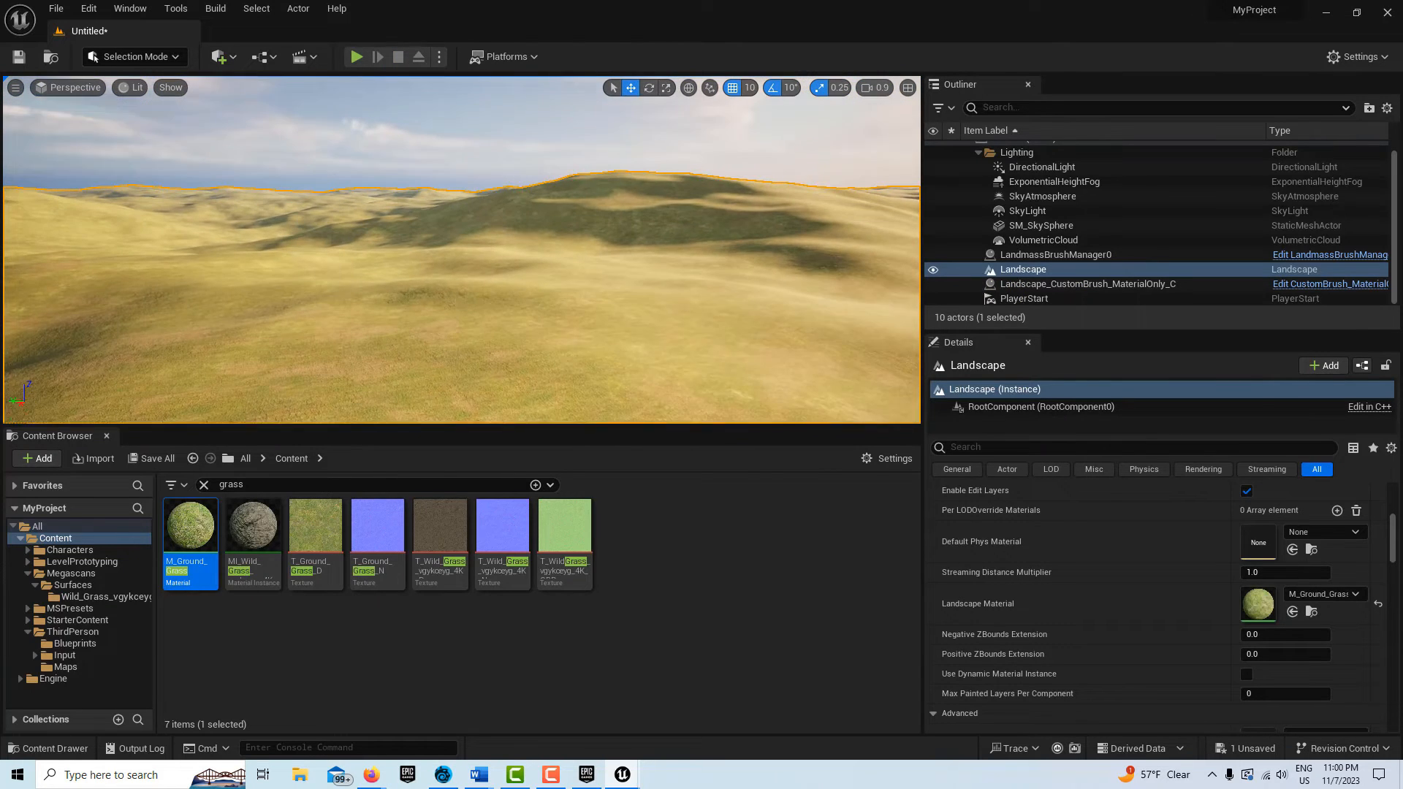
# Open Quixel Bridge and dock its window as a tab in the main editor window
pyautogui.click(226, 64)
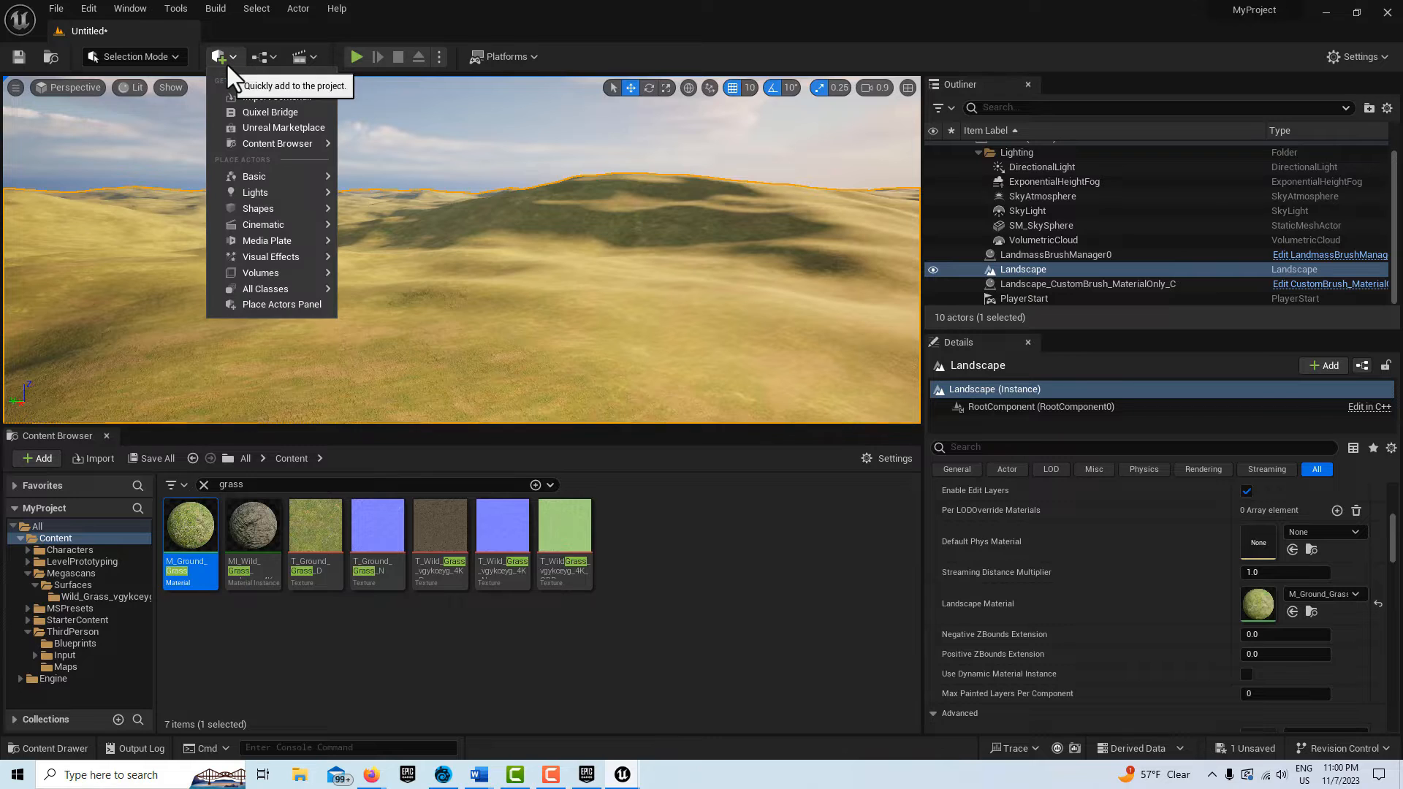
pyautogui.click(272, 112)
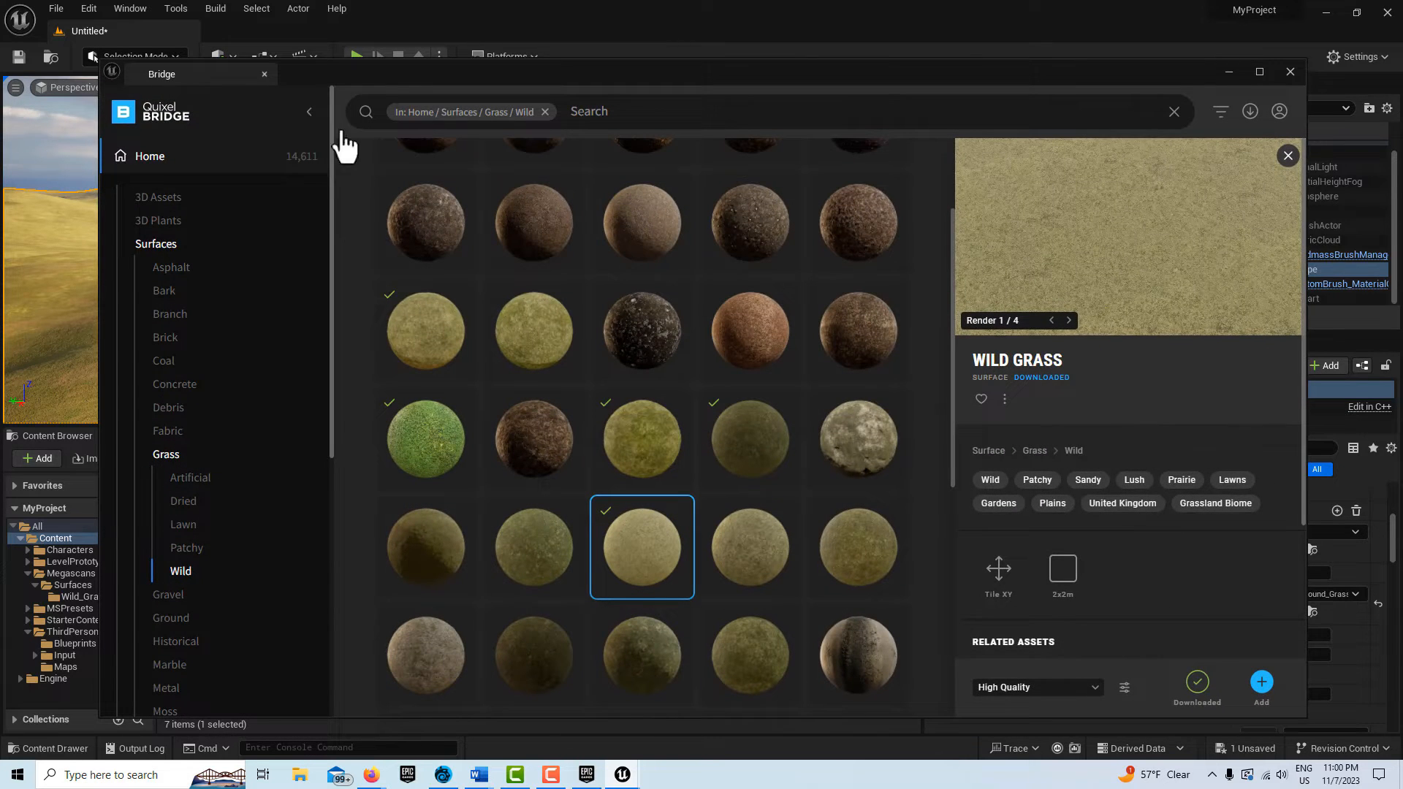
pyautogui.scroll(3, 415, 258)
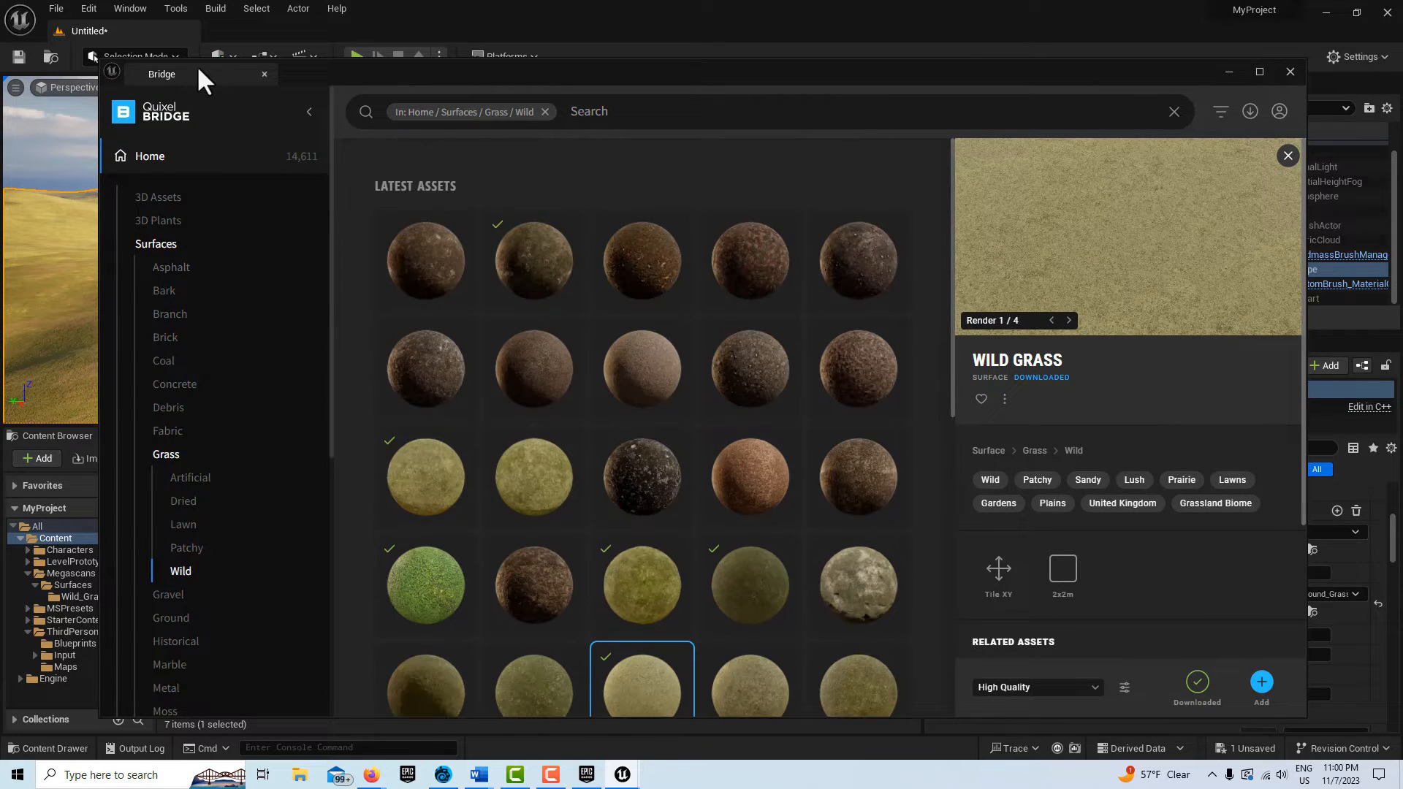
pyautogui.moveTo(215, 65); pyautogui.dragTo(264, 37)
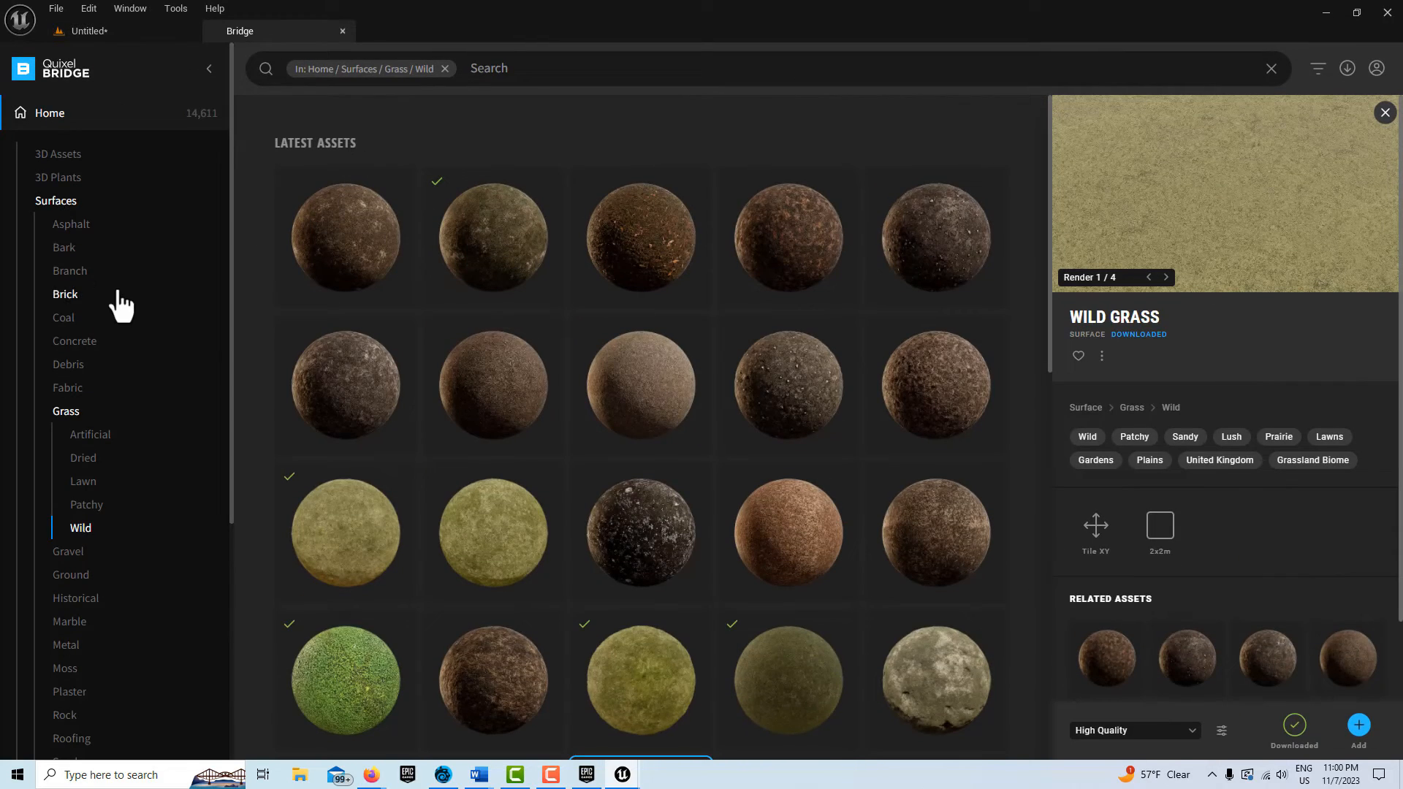
# Browse the Brick surfaces in Bridge and download the orange-brown Brick Wall surface at High Quality
pyautogui.click(69, 296)
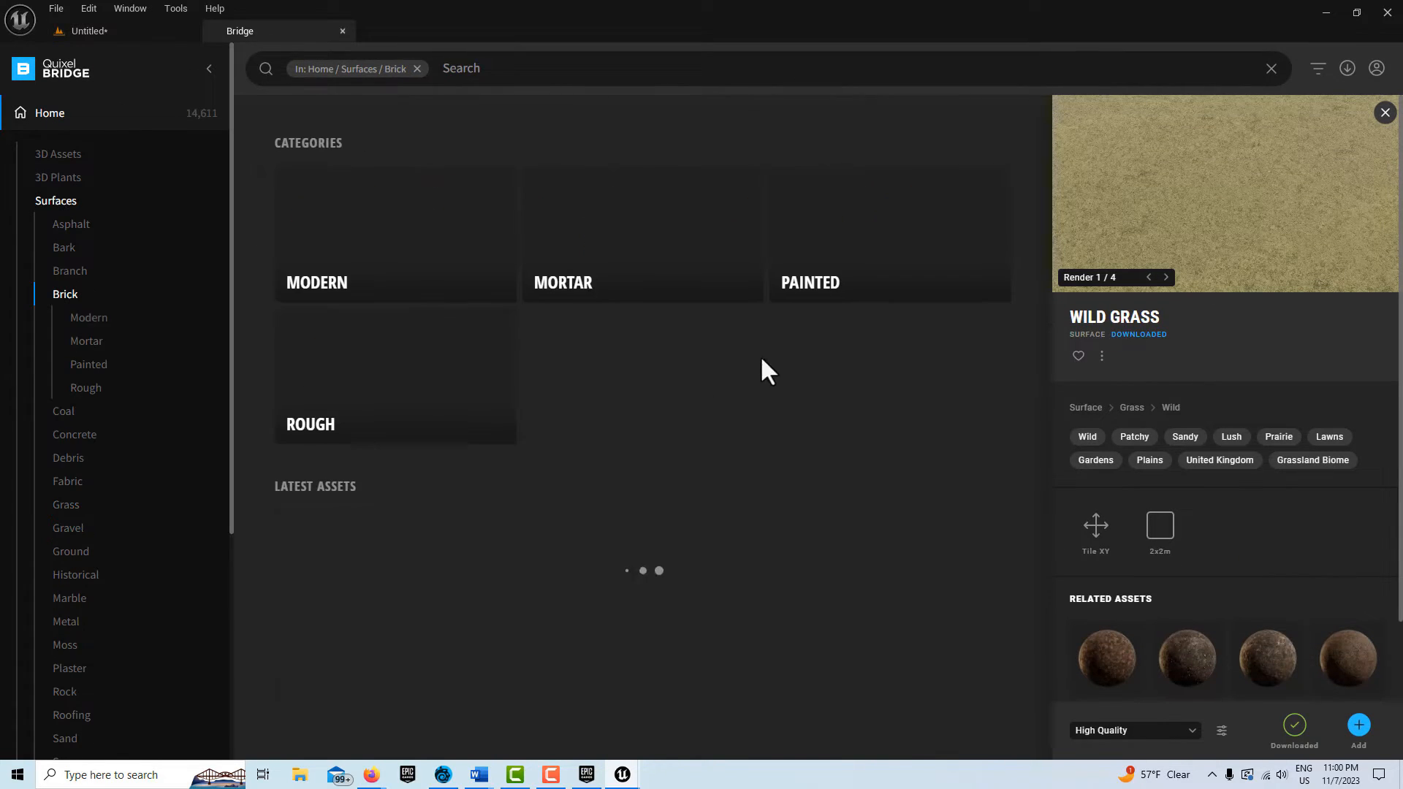
pyautogui.scroll(-10, 561, 501)
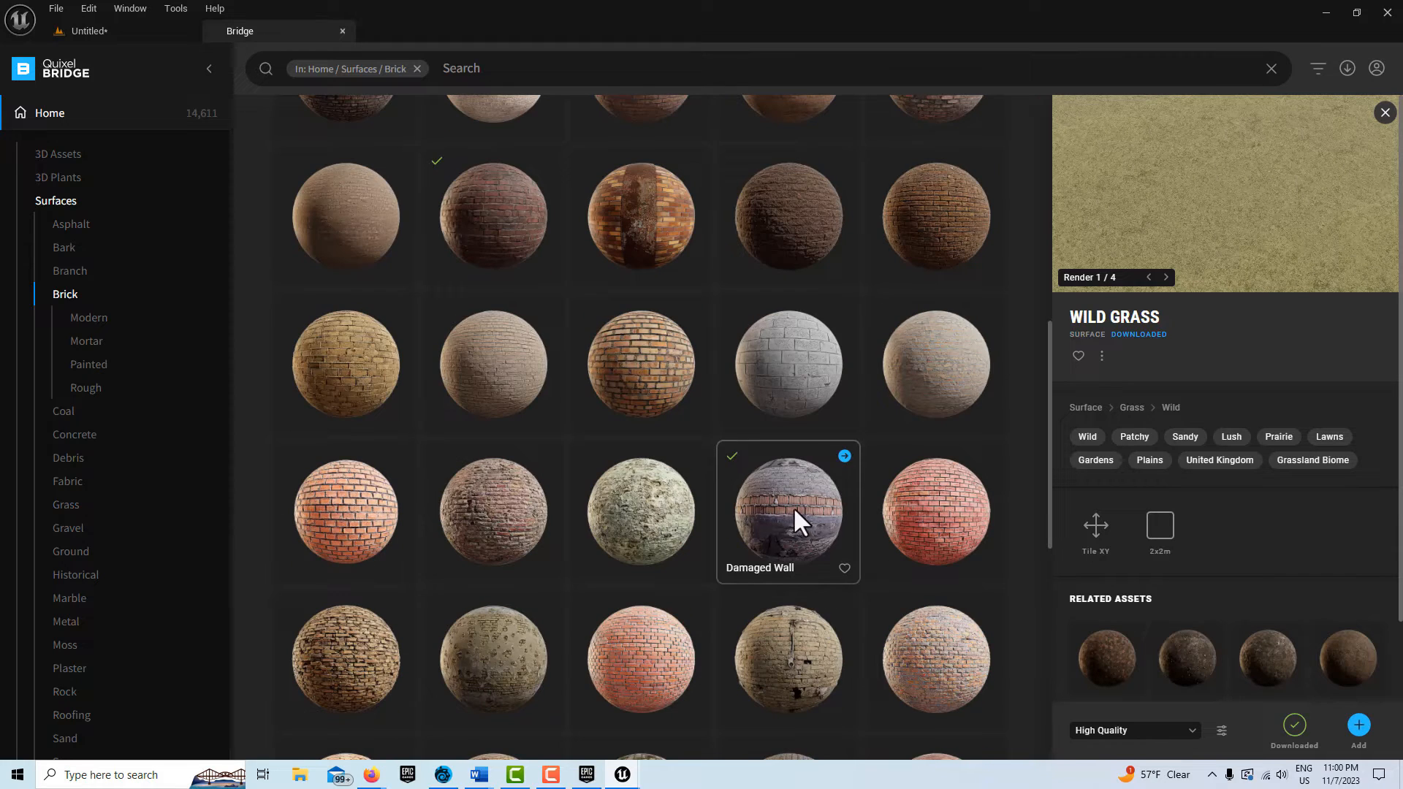
pyautogui.click(662, 370)
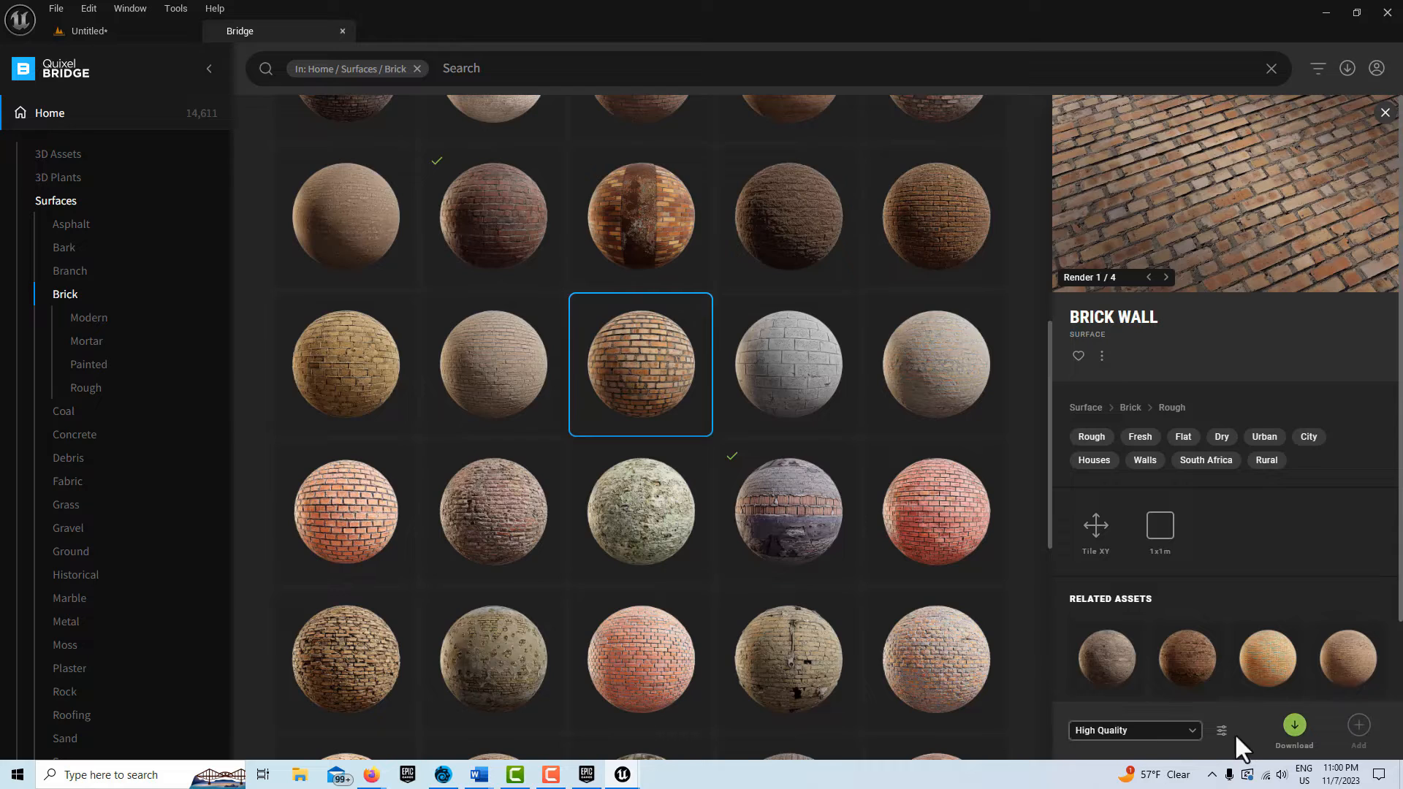
pyautogui.click(1291, 725)
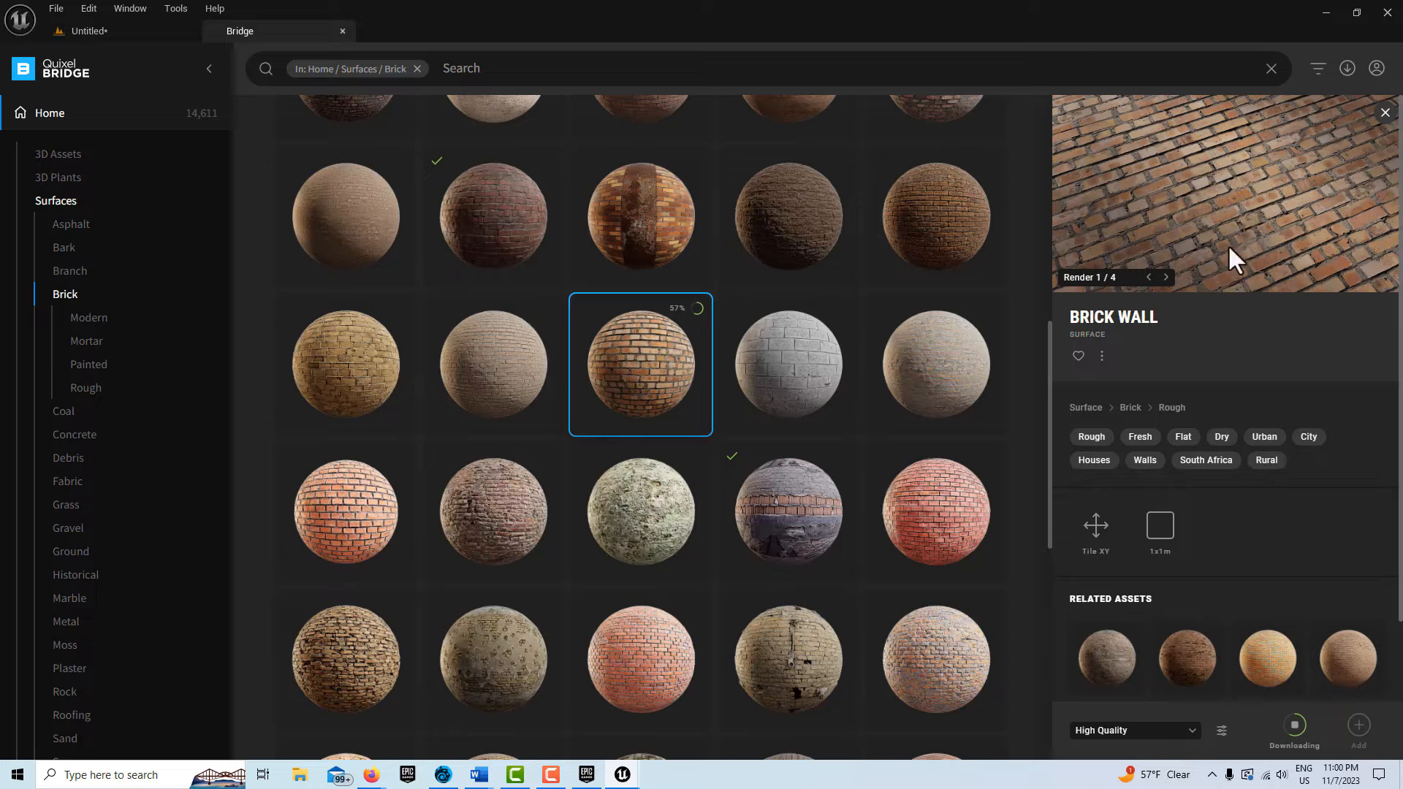
# Page through the preview renders of the Brick Wall surface and add it to the project
pyautogui.click(1166, 277)
pyautogui.click(1167, 277)
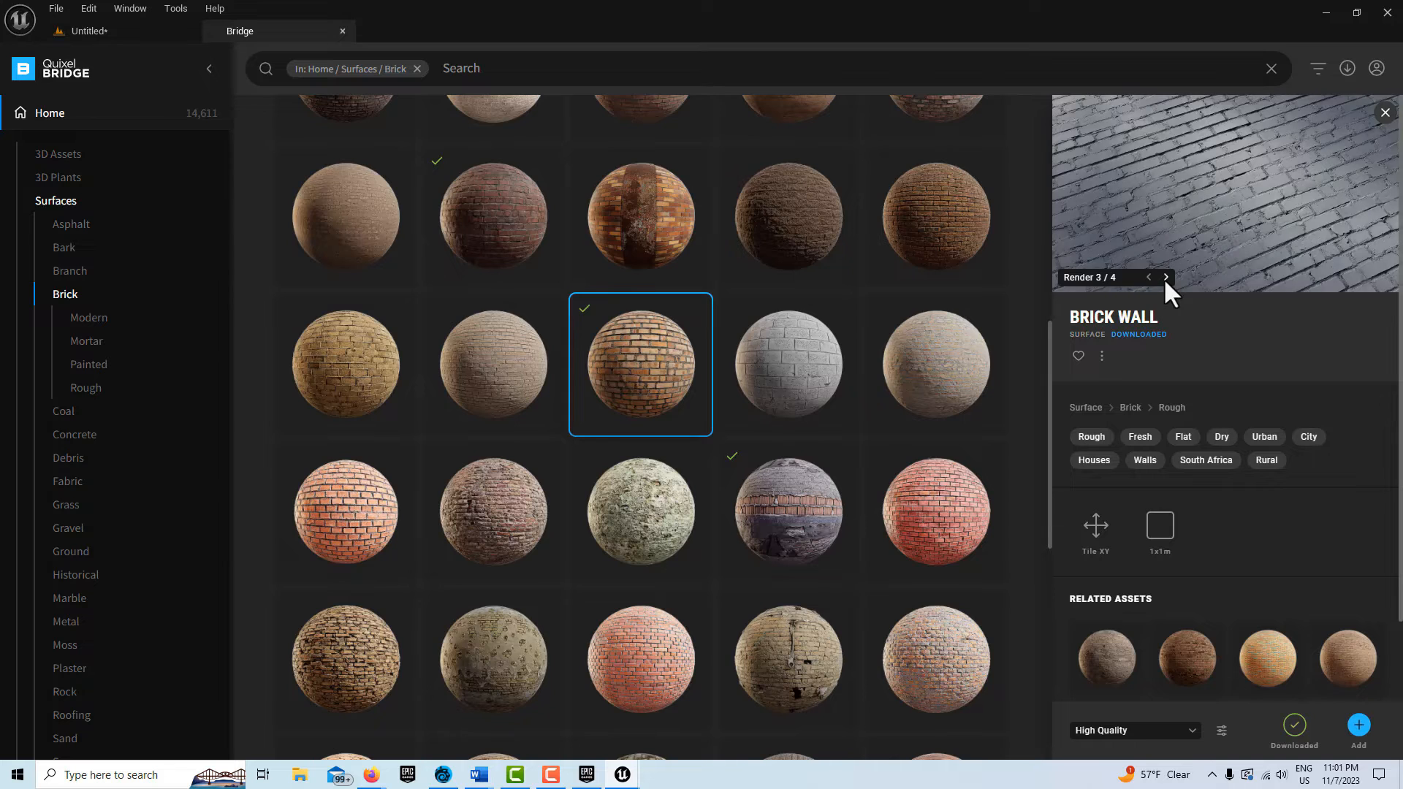
pyautogui.click(1167, 277)
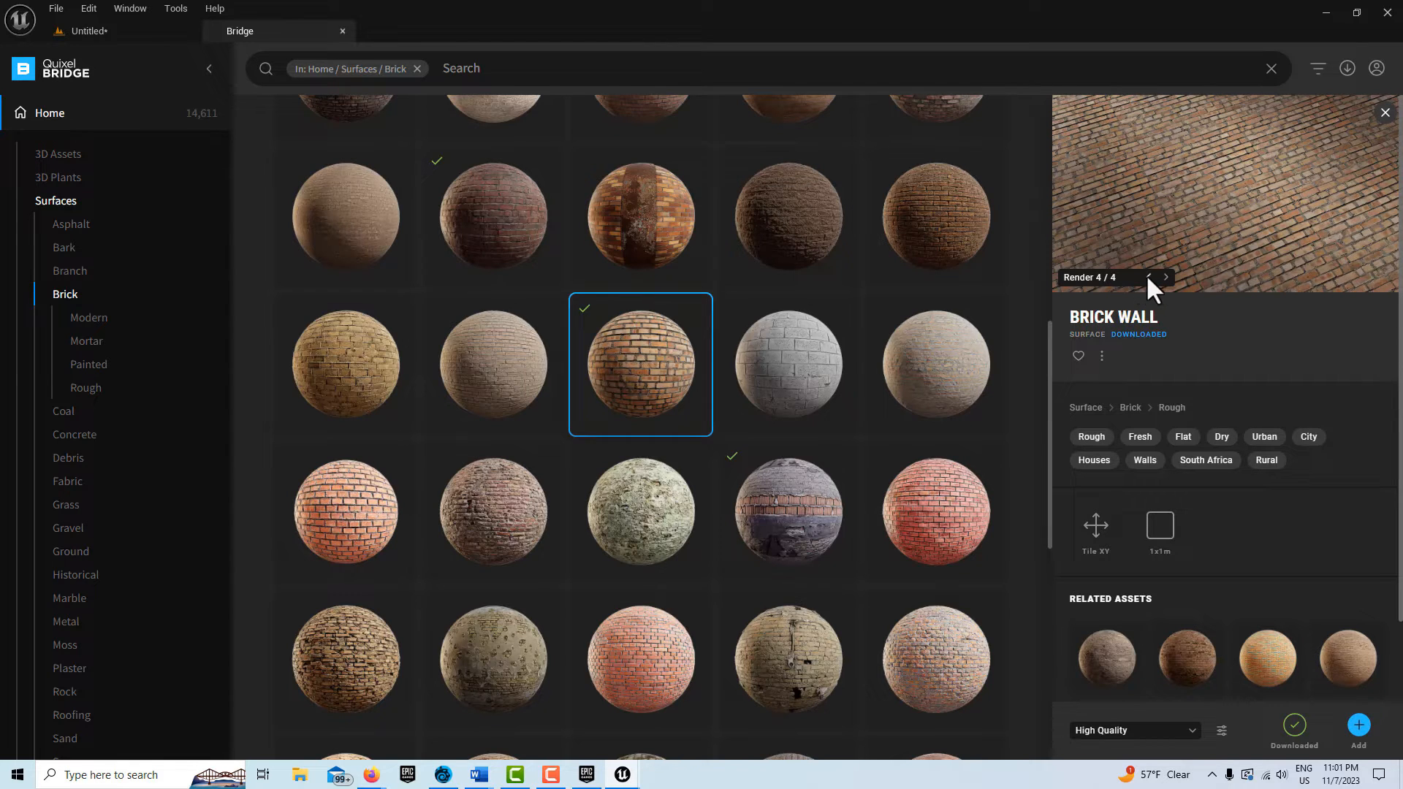
pyautogui.click(1148, 277)
pyautogui.click(1148, 277)
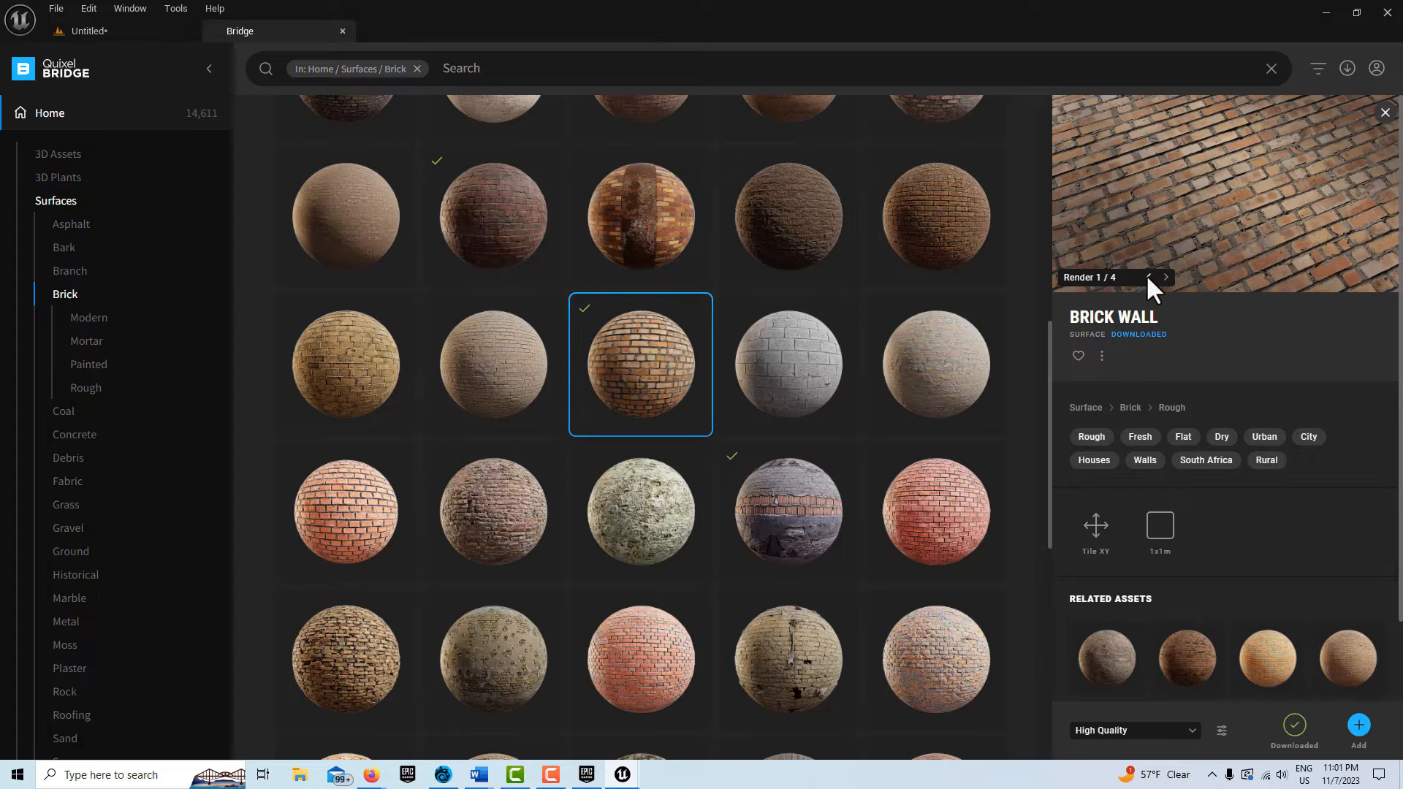
pyautogui.click(1359, 725)
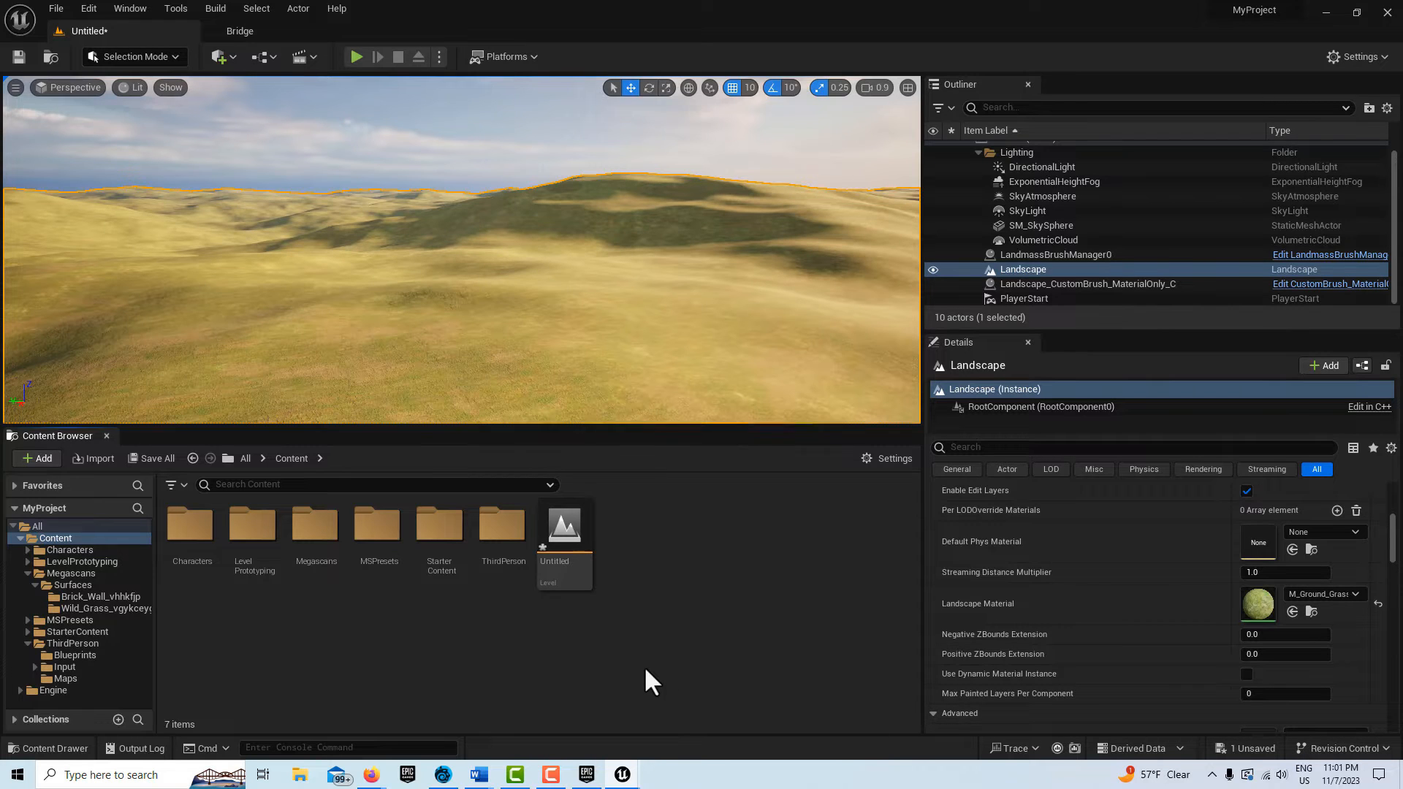
# Assign MI_Brick_Wall_vhhkfjp_4K from the Brick_Wall_vhhkfjp folder as the landscape's material and inspect the terrain up close
pyautogui.click(85, 597)
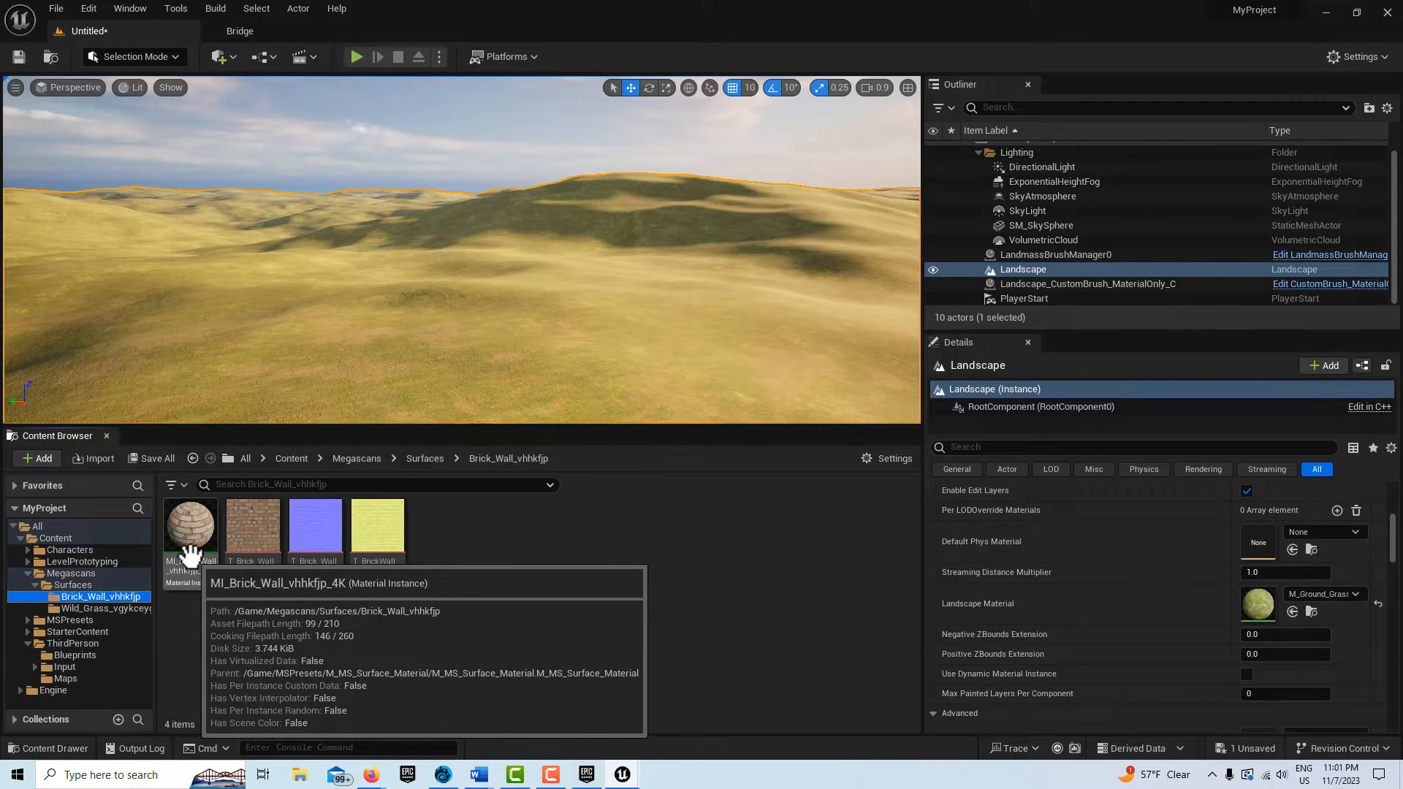
pyautogui.moveTo(190, 553); pyautogui.dragTo(1279, 590)
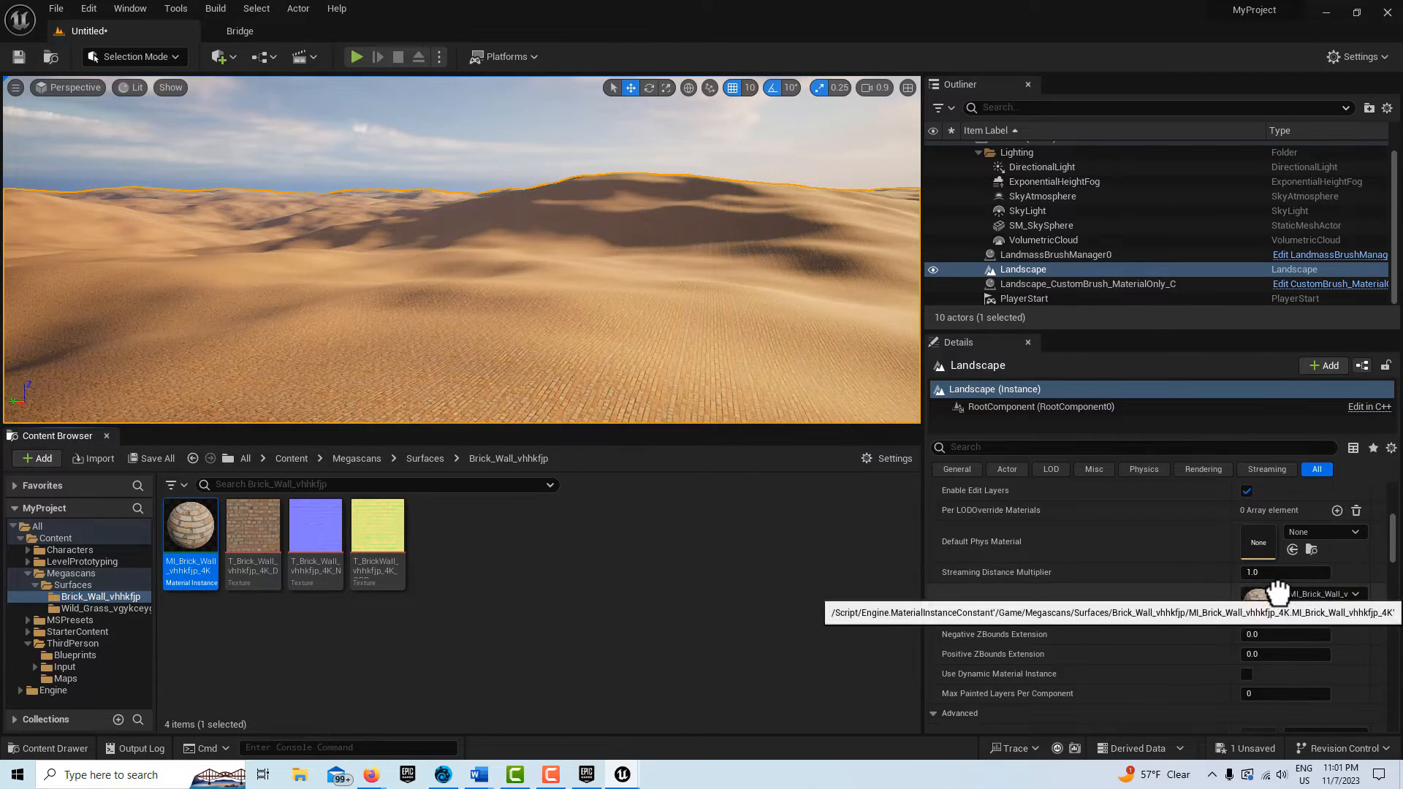
pyautogui.moveTo(512, 255); pyautogui.dragTo(110, 252, button='right')
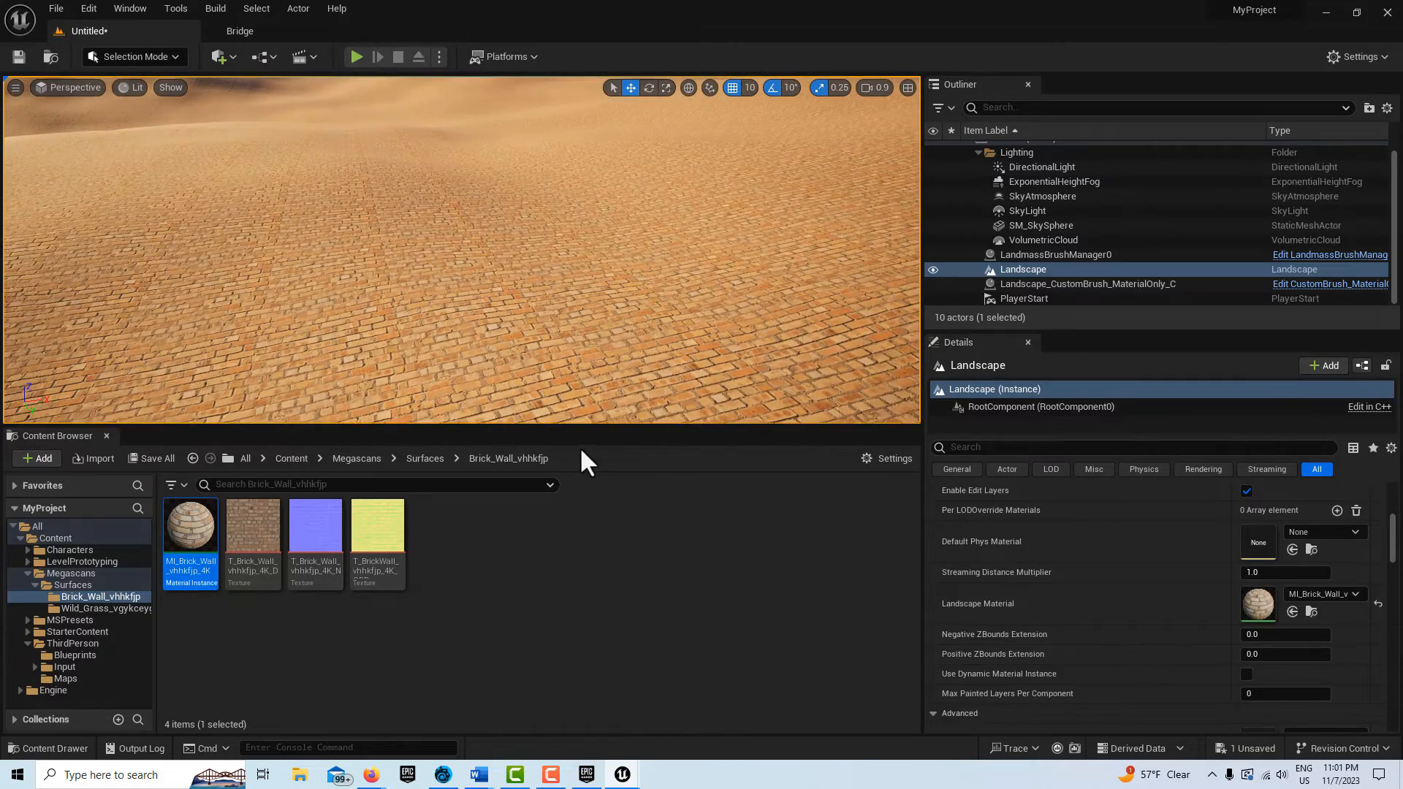
# Enable Tiling/Offset in the MI_Brick_Wall_vhhkfjp_4K material instance, set Tiling X and Tiling Y to 0.05, and save it
pyautogui.doubleClick(190, 530)
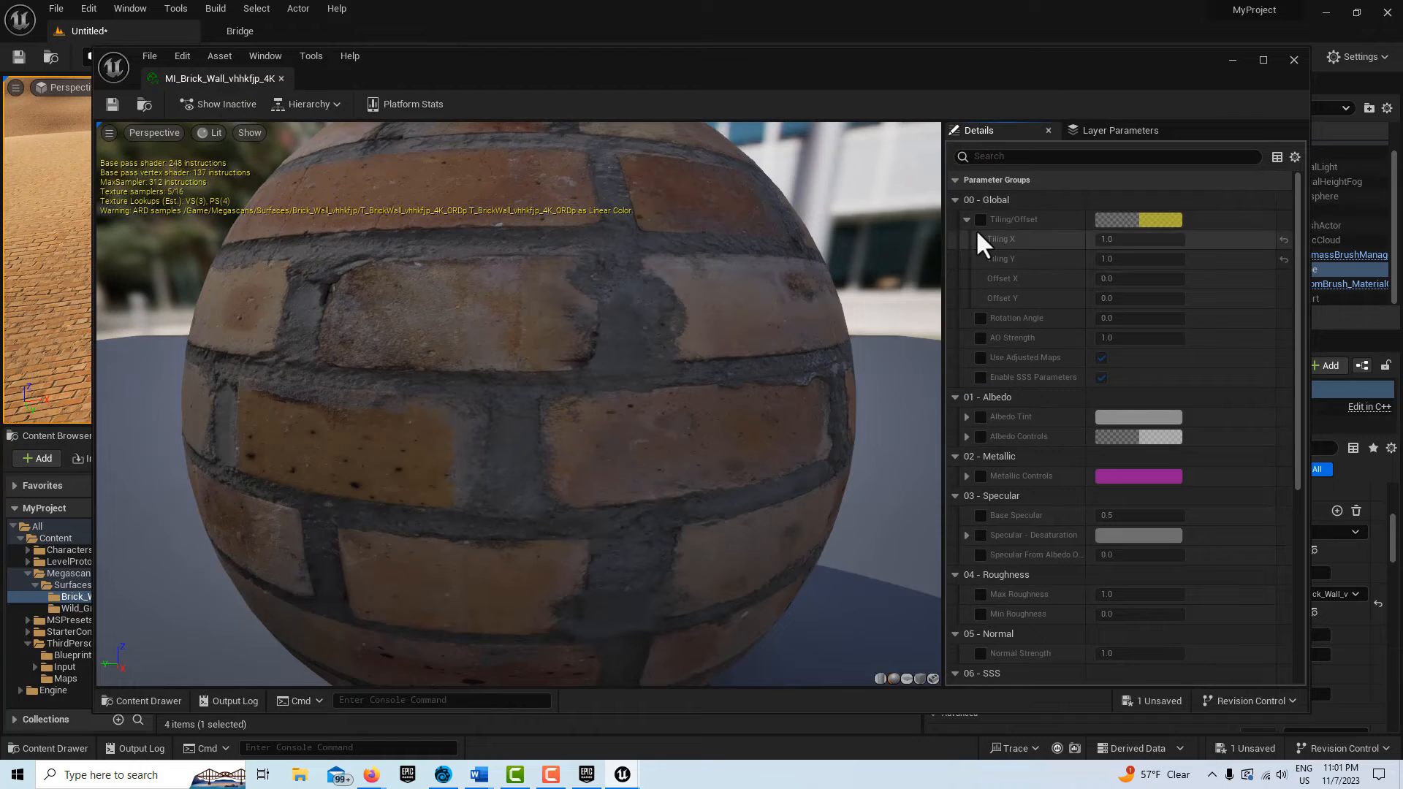
pyautogui.click(982, 219)
pyautogui.click(1105, 239)
pyautogui.write('.05')
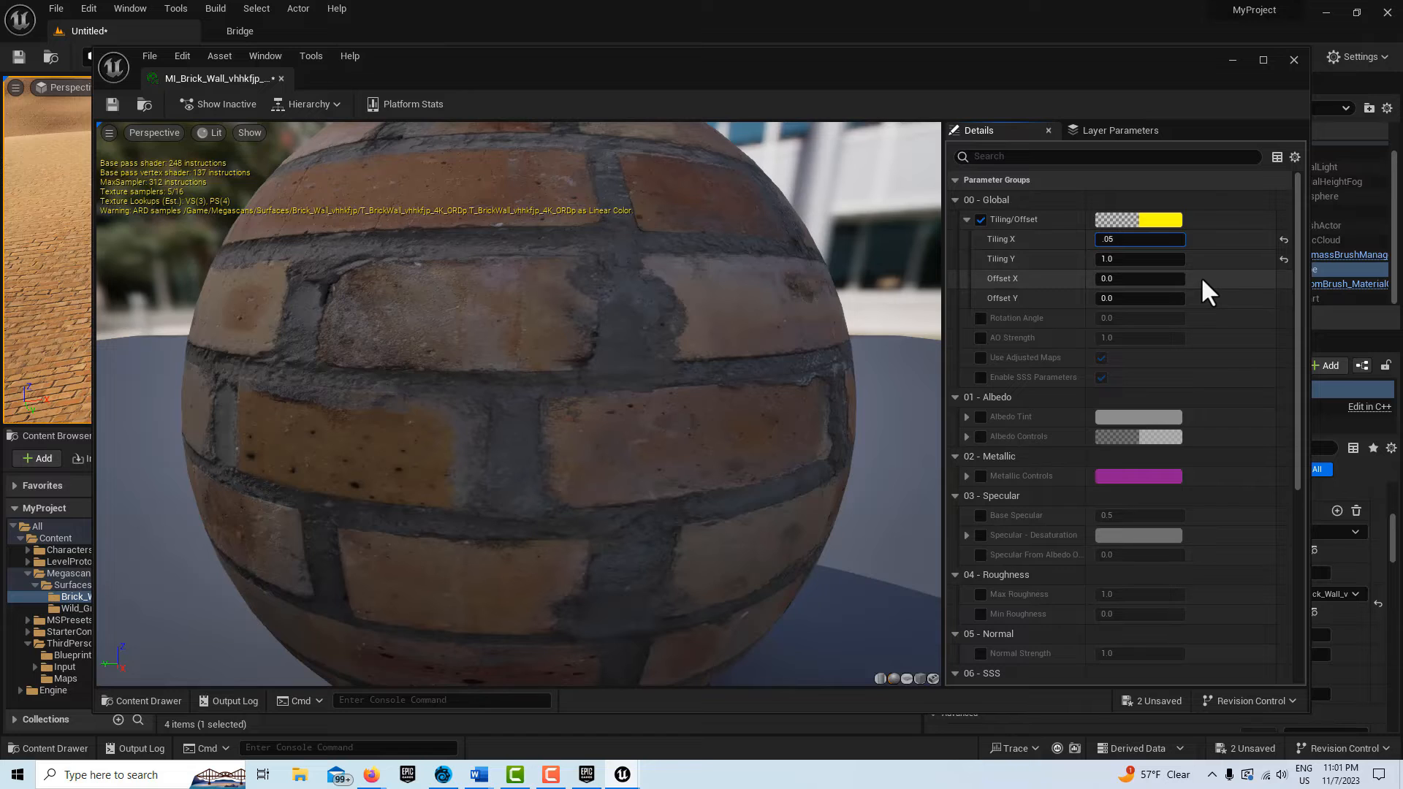
pyautogui.press('Tab')
pyautogui.write('.0')
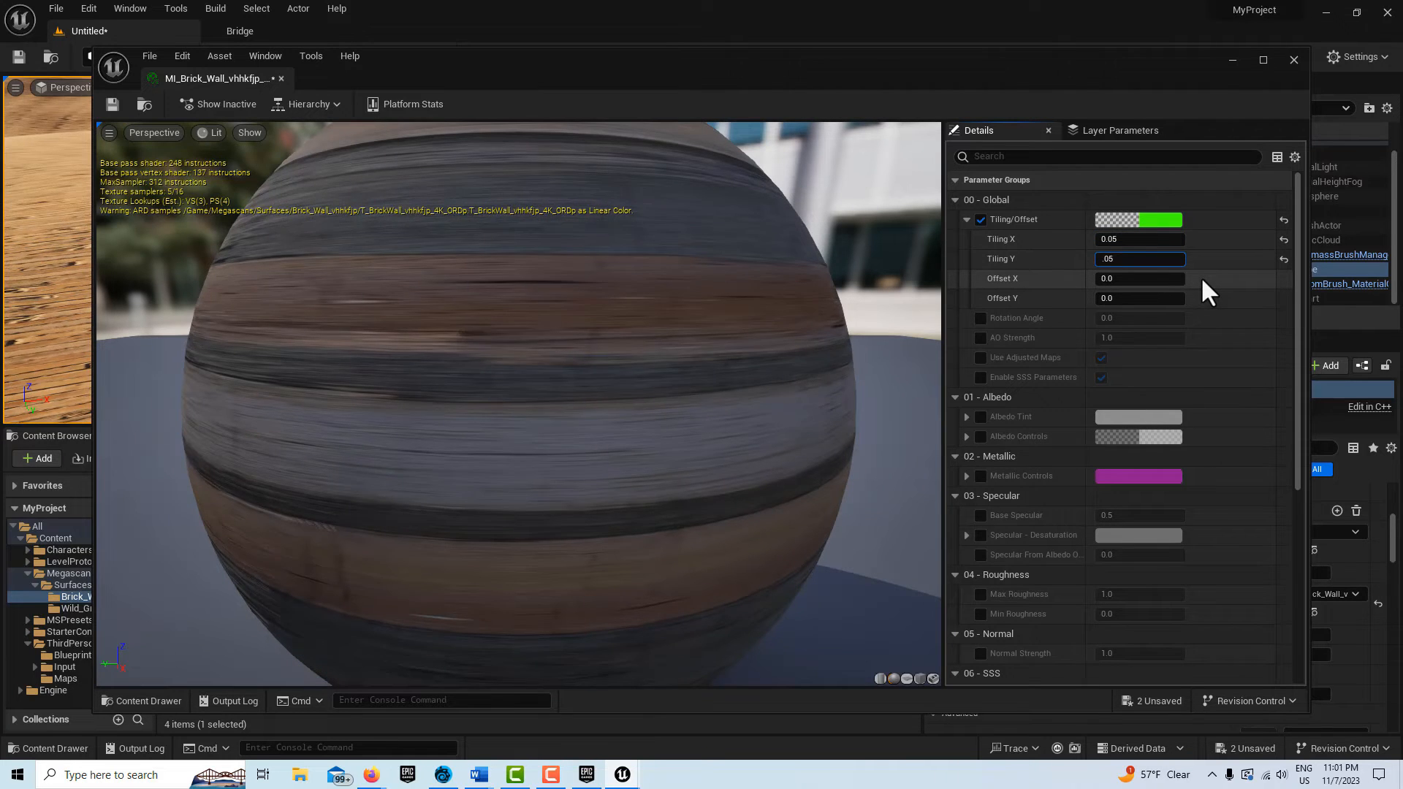
pyautogui.write('5')
pyautogui.press('Return')
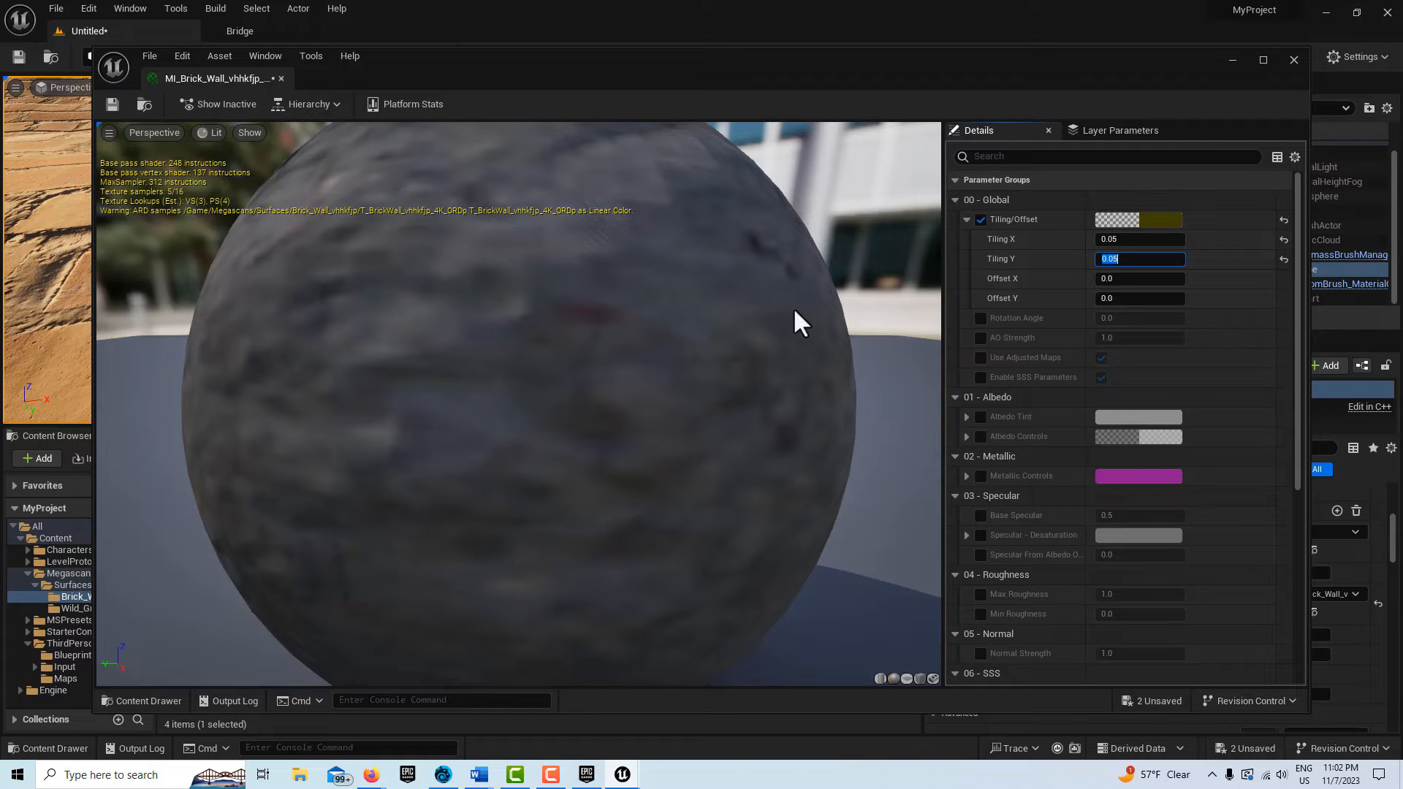
pyautogui.click(113, 106)
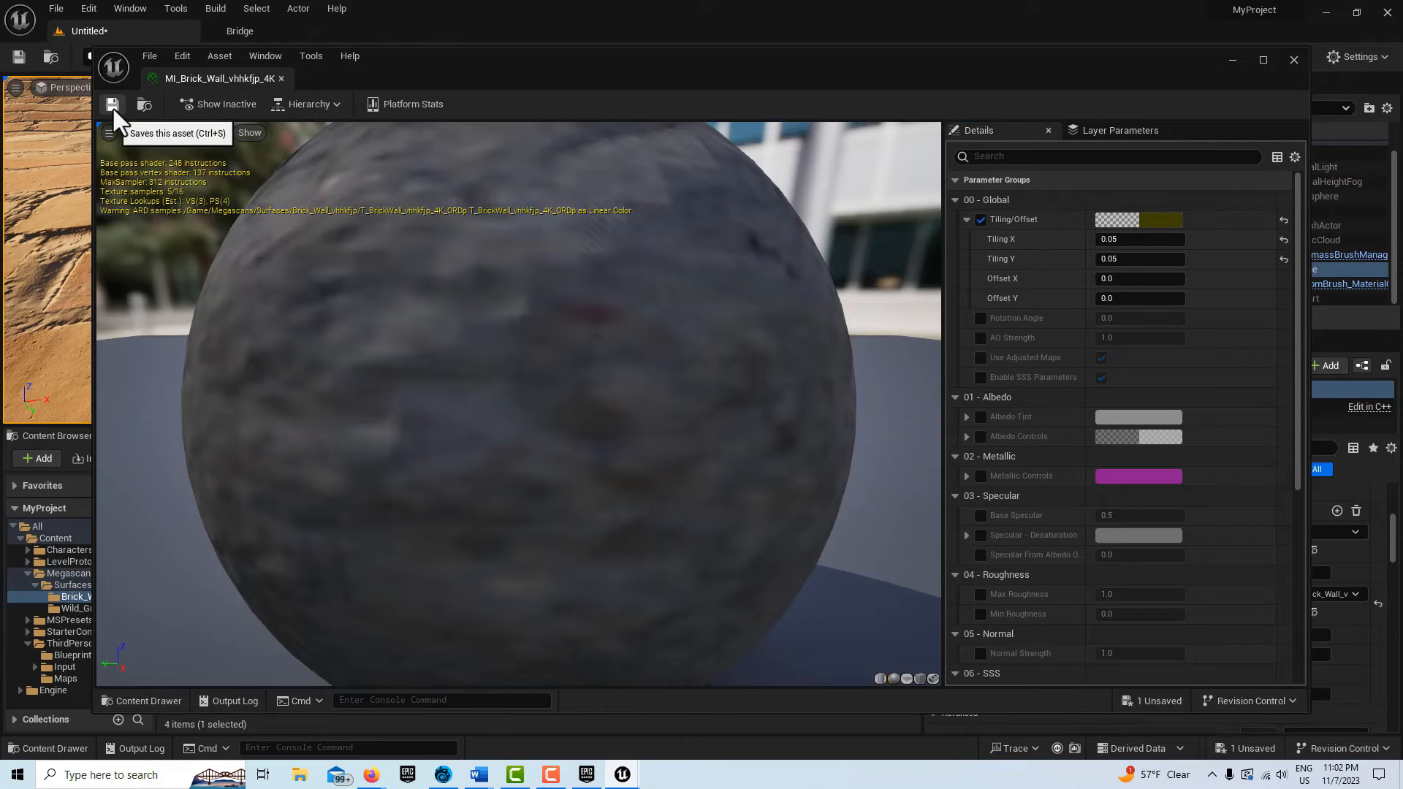
pyautogui.click(1232, 60)
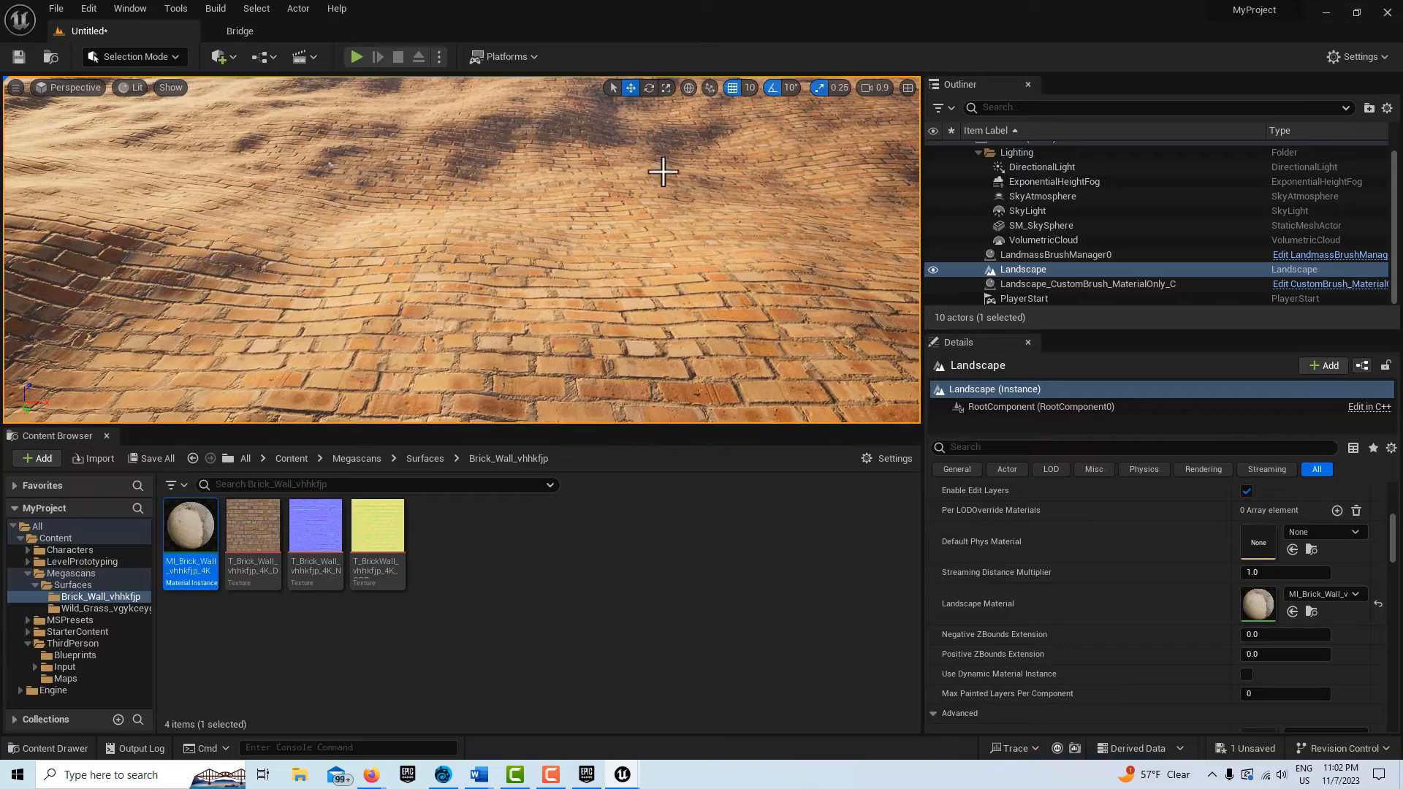
# Play-test the level by running the character across the brick-covered hills, and end the session
pyautogui.click(356, 54)
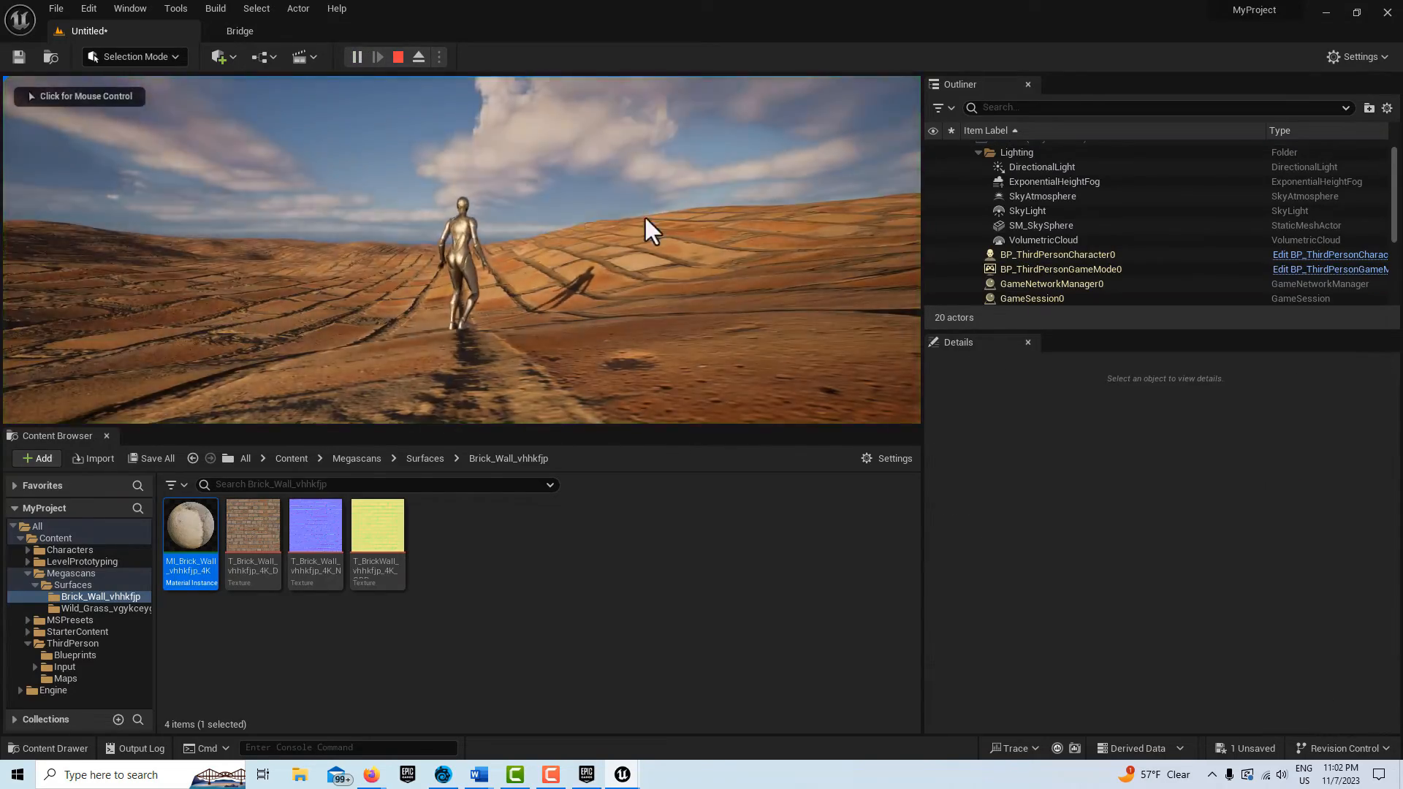
pyautogui.click(648, 228)
pyautogui.press('w')
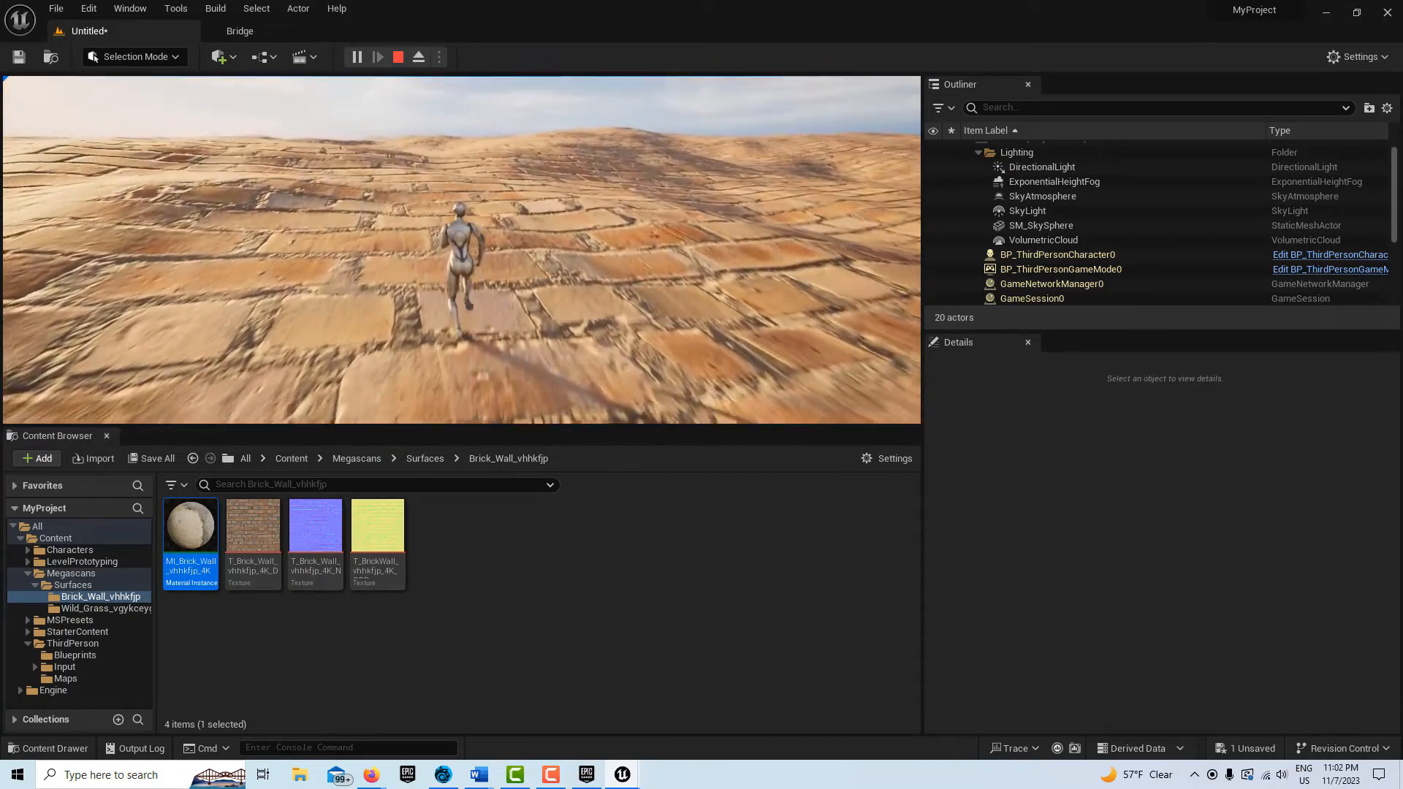
pyautogui.press('w')
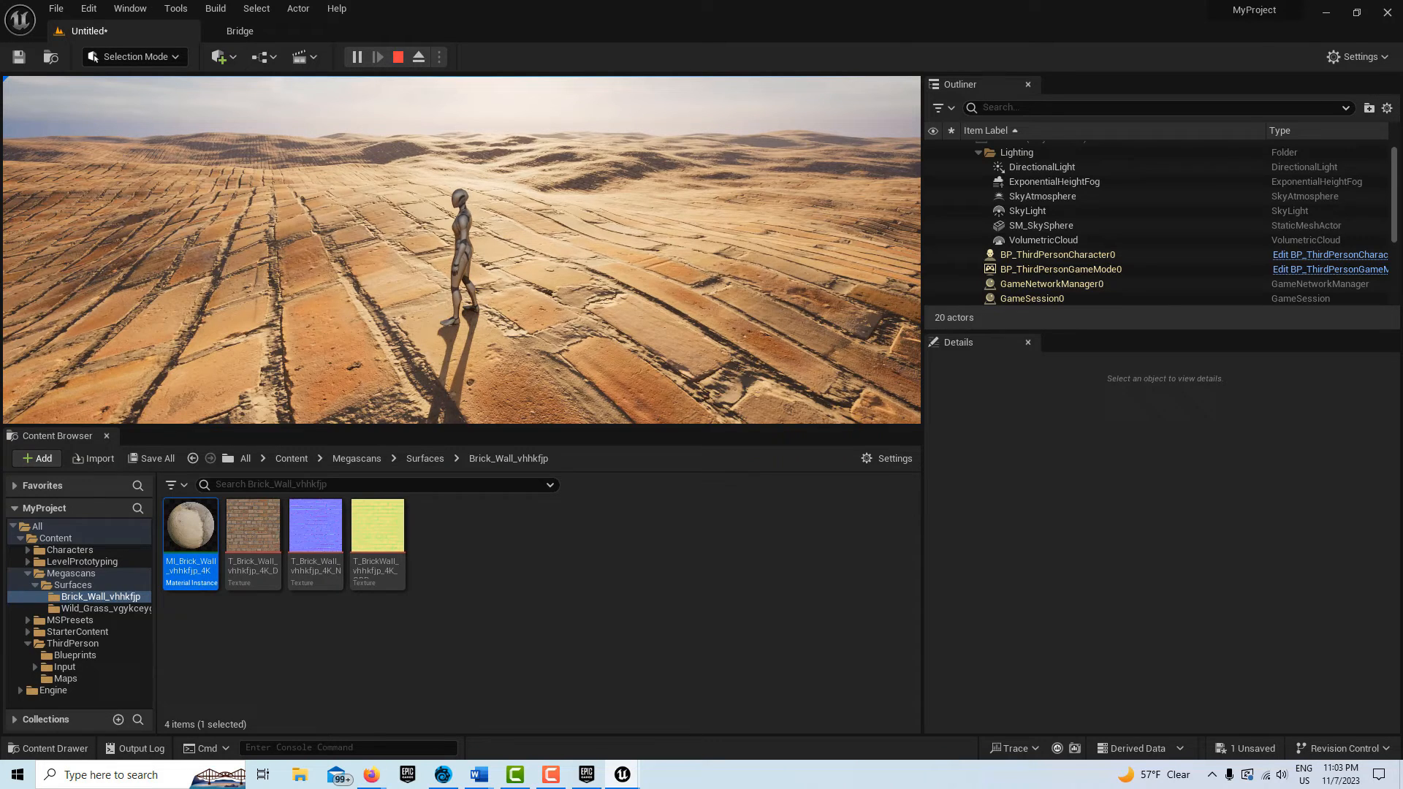
pyautogui.press('Escape')
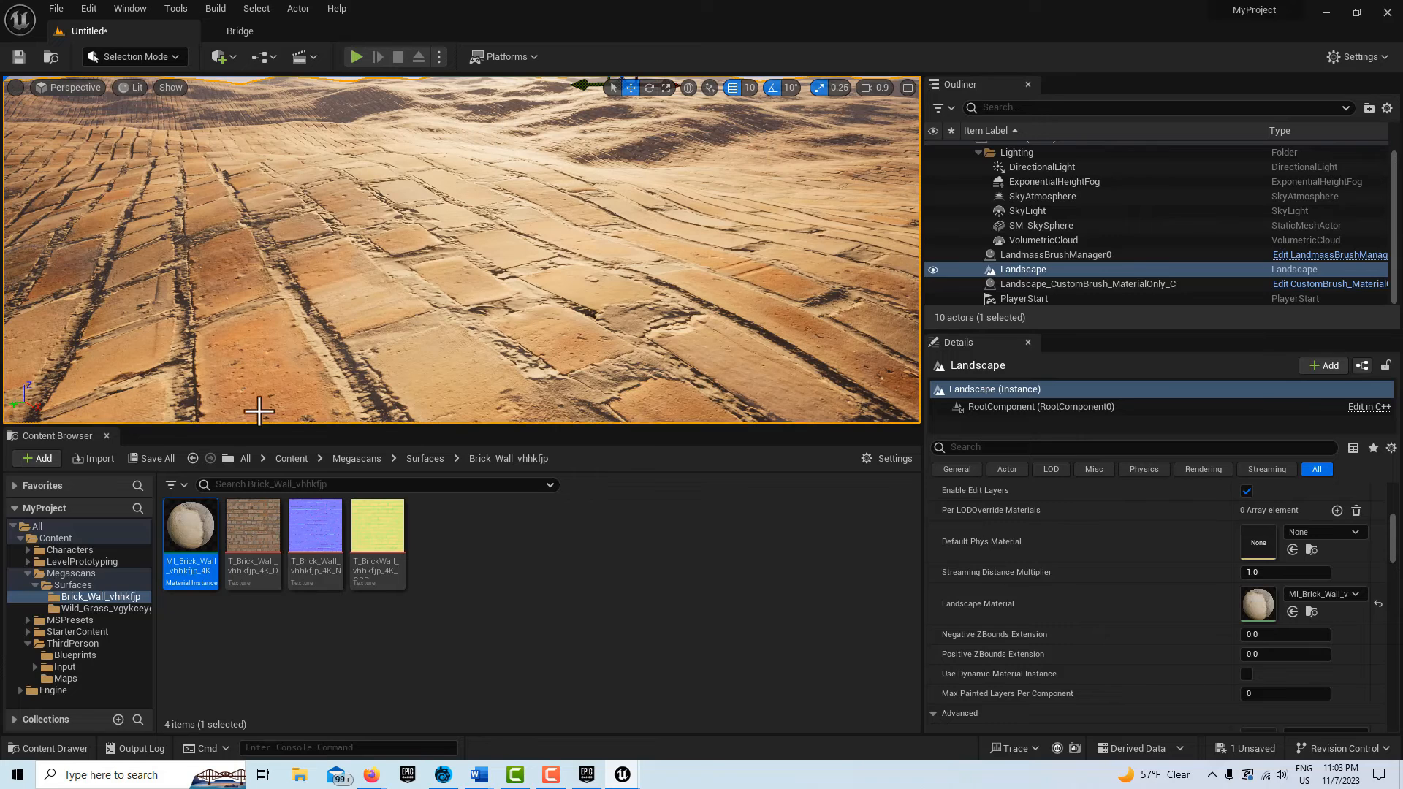
# Open the BP_ThirdPersonCharacter blueprint, dock it in the main editor window, and close the brick material instance editor
pyautogui.click(91, 654)
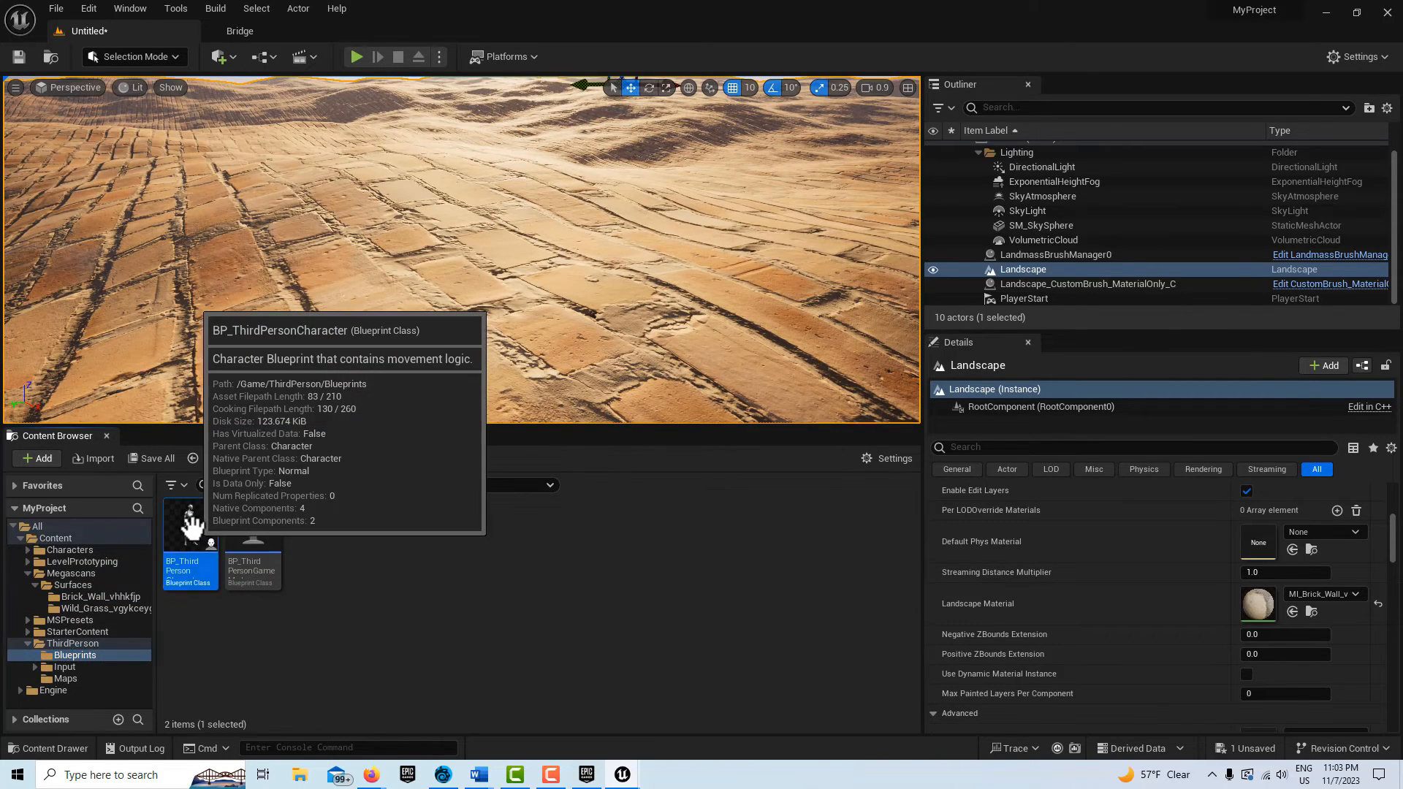
pyautogui.doubleClick(192, 525)
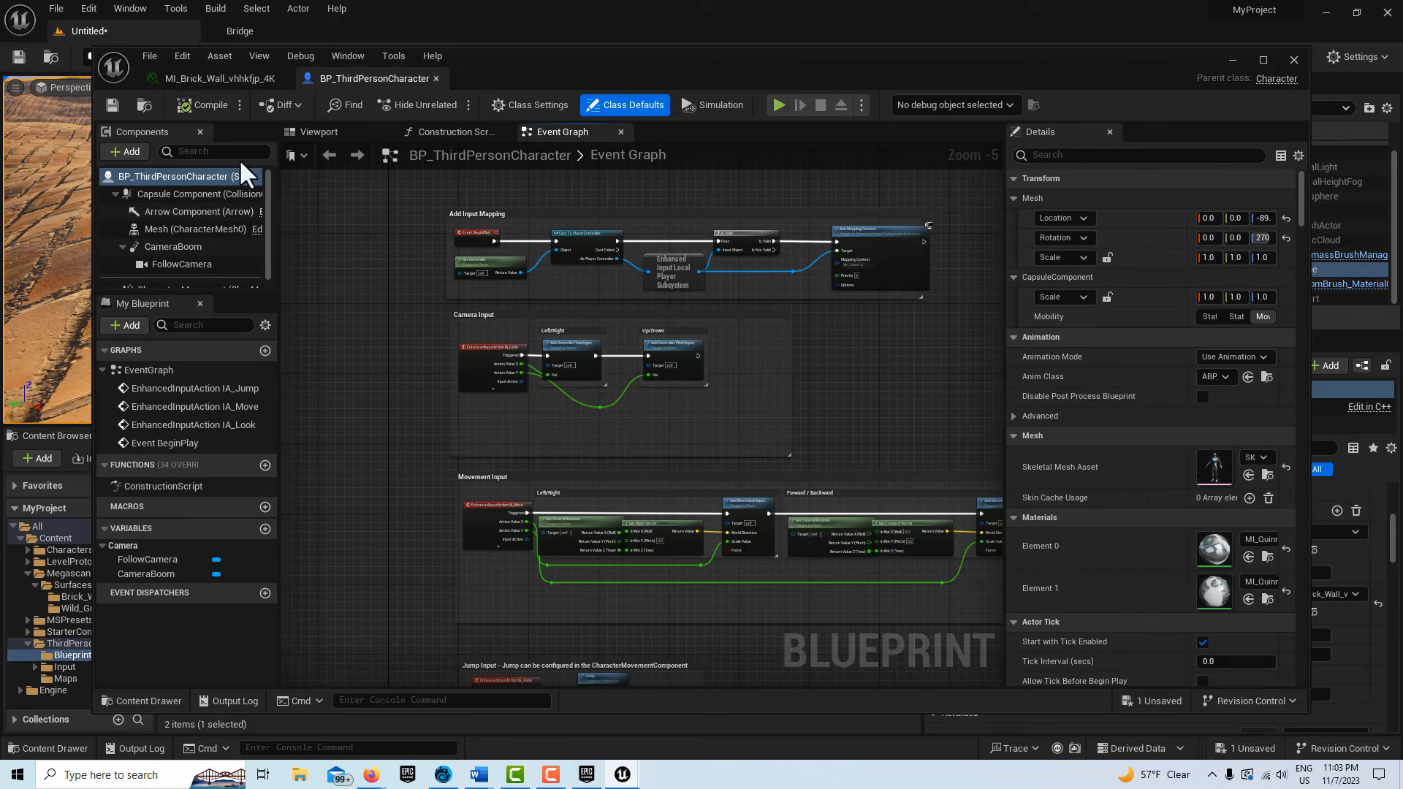
pyautogui.moveTo(370, 78); pyautogui.dragTo(393, 37)
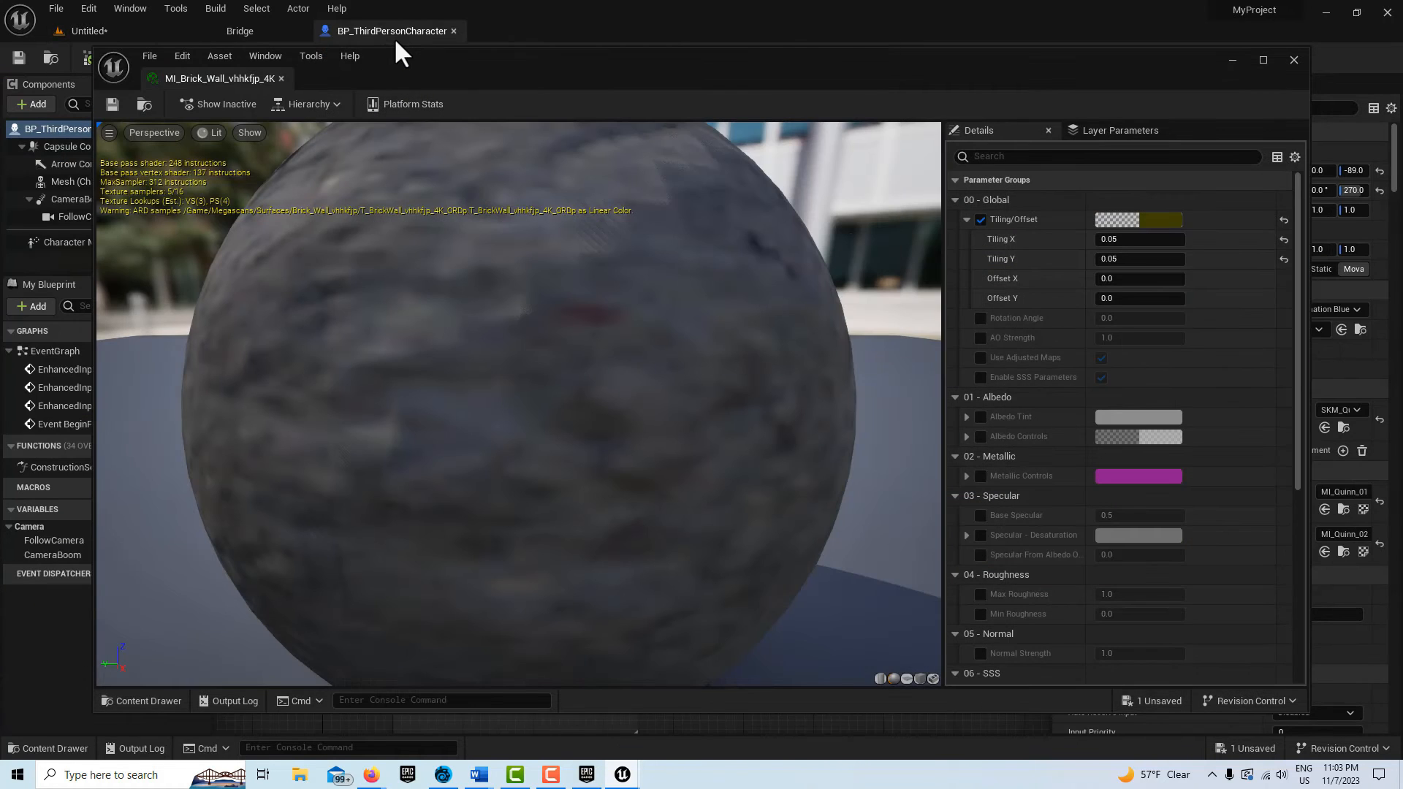
pyautogui.click(281, 78)
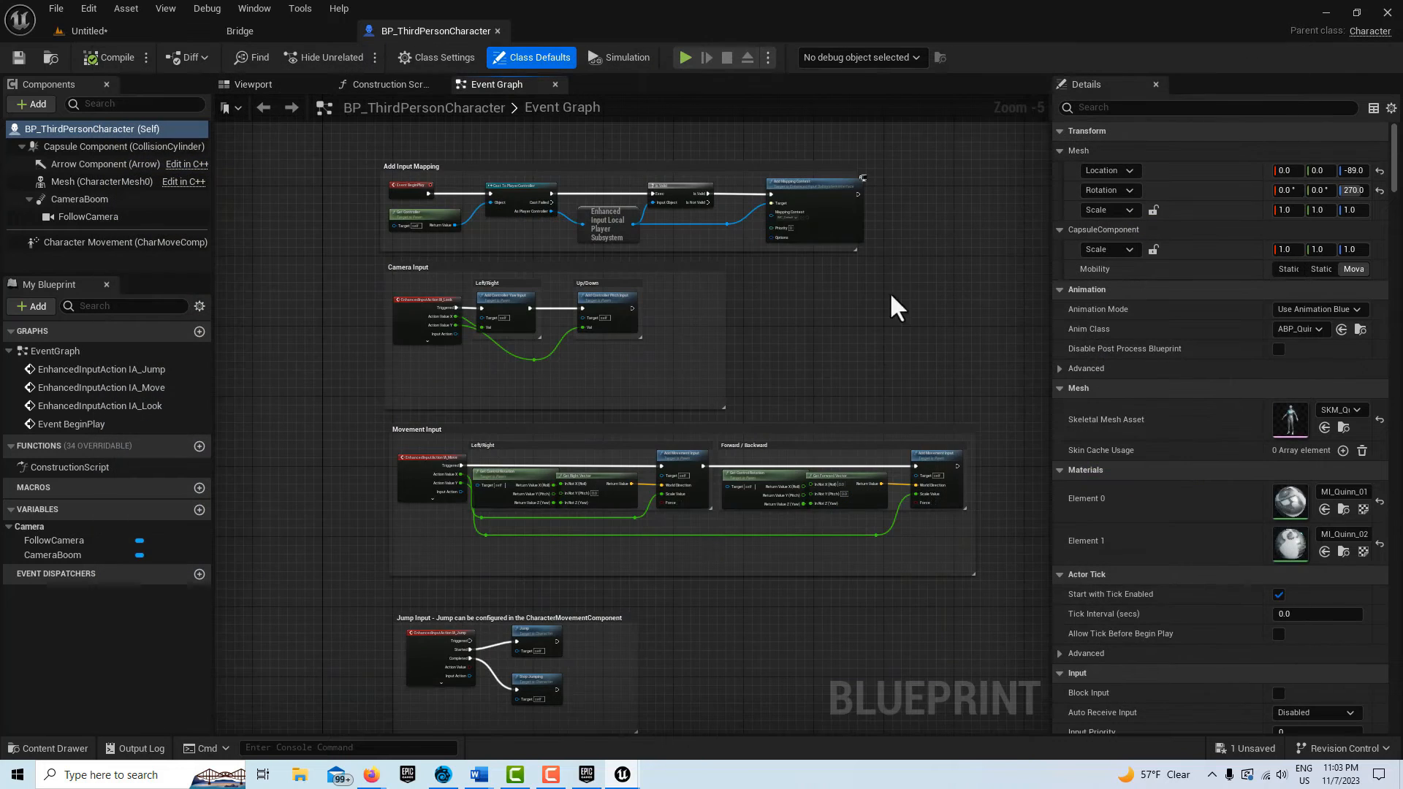
# Show the character in the blueprint's 3D view and set the Mesh (CharacterMesh0) component's scale to 7 on X, Y and Z
pyautogui.click(235, 82)
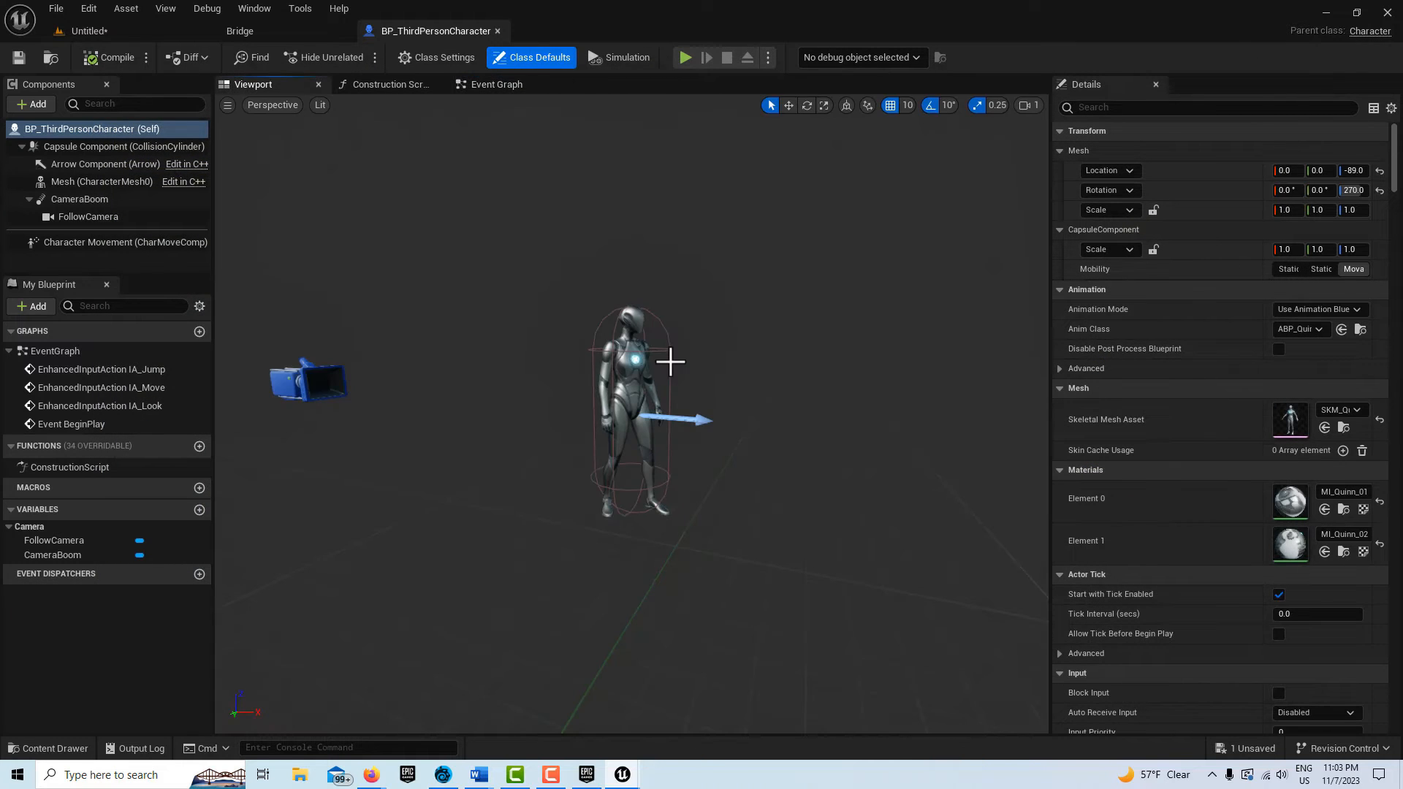
pyautogui.click(129, 178)
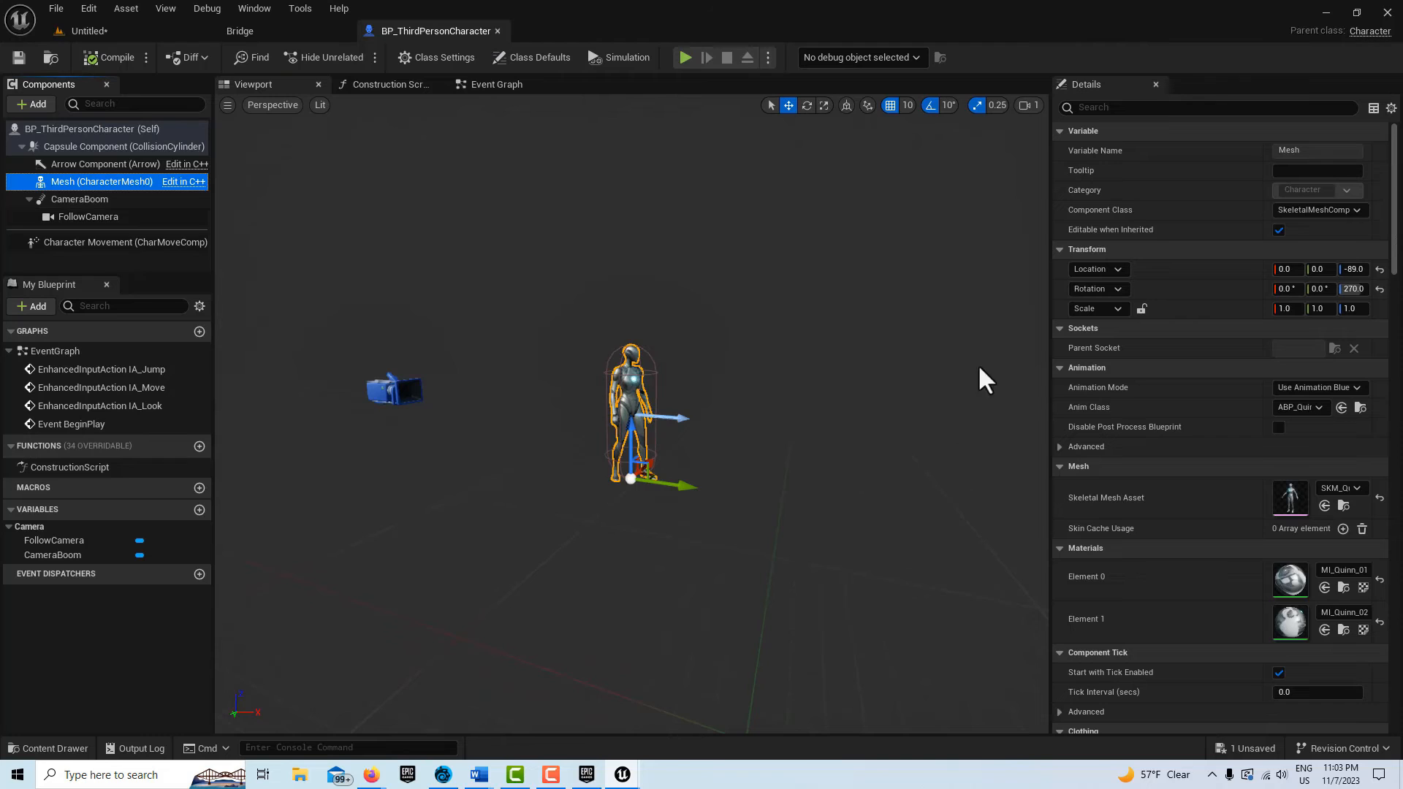
pyautogui.moveTo(1050, 354); pyautogui.dragTo(876, 359)
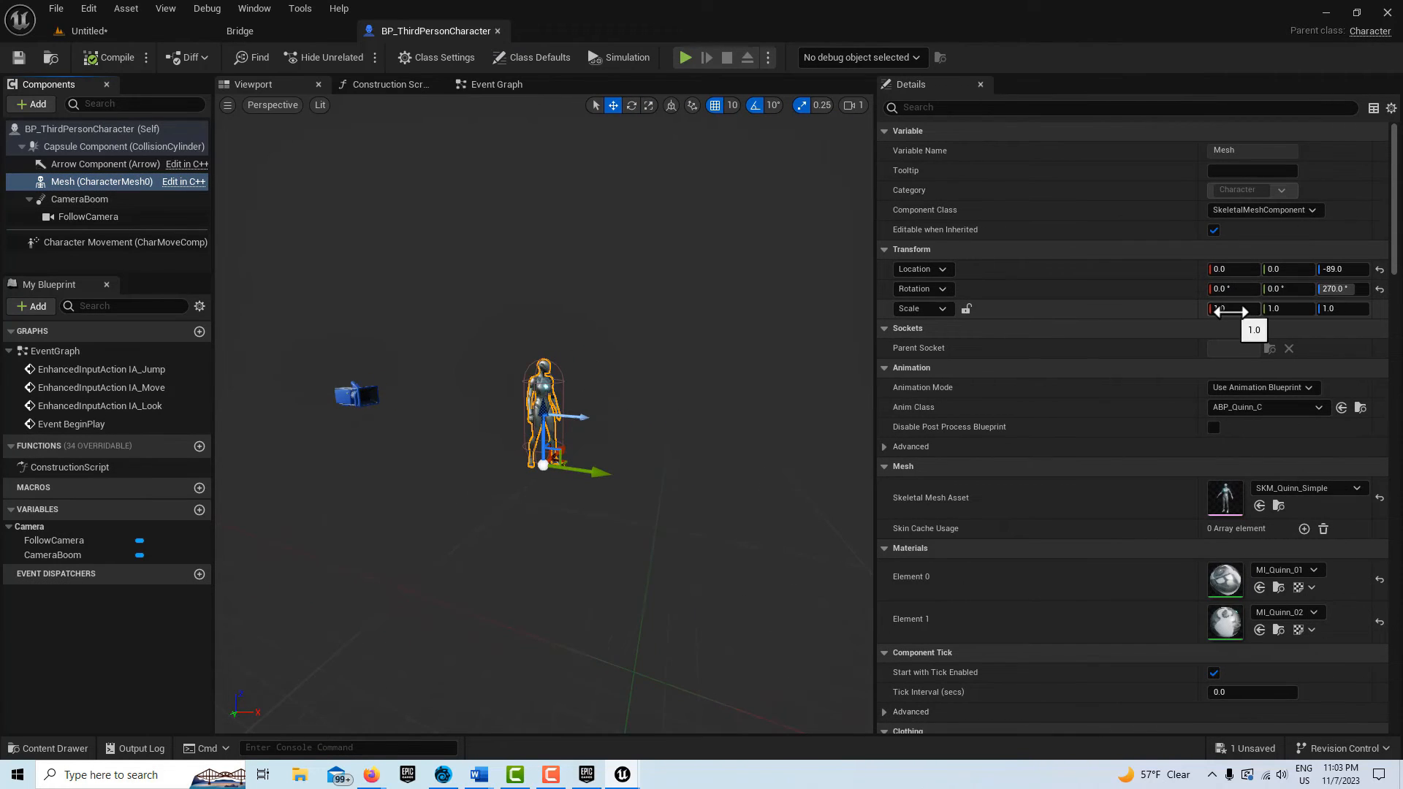
pyautogui.click(1240, 307)
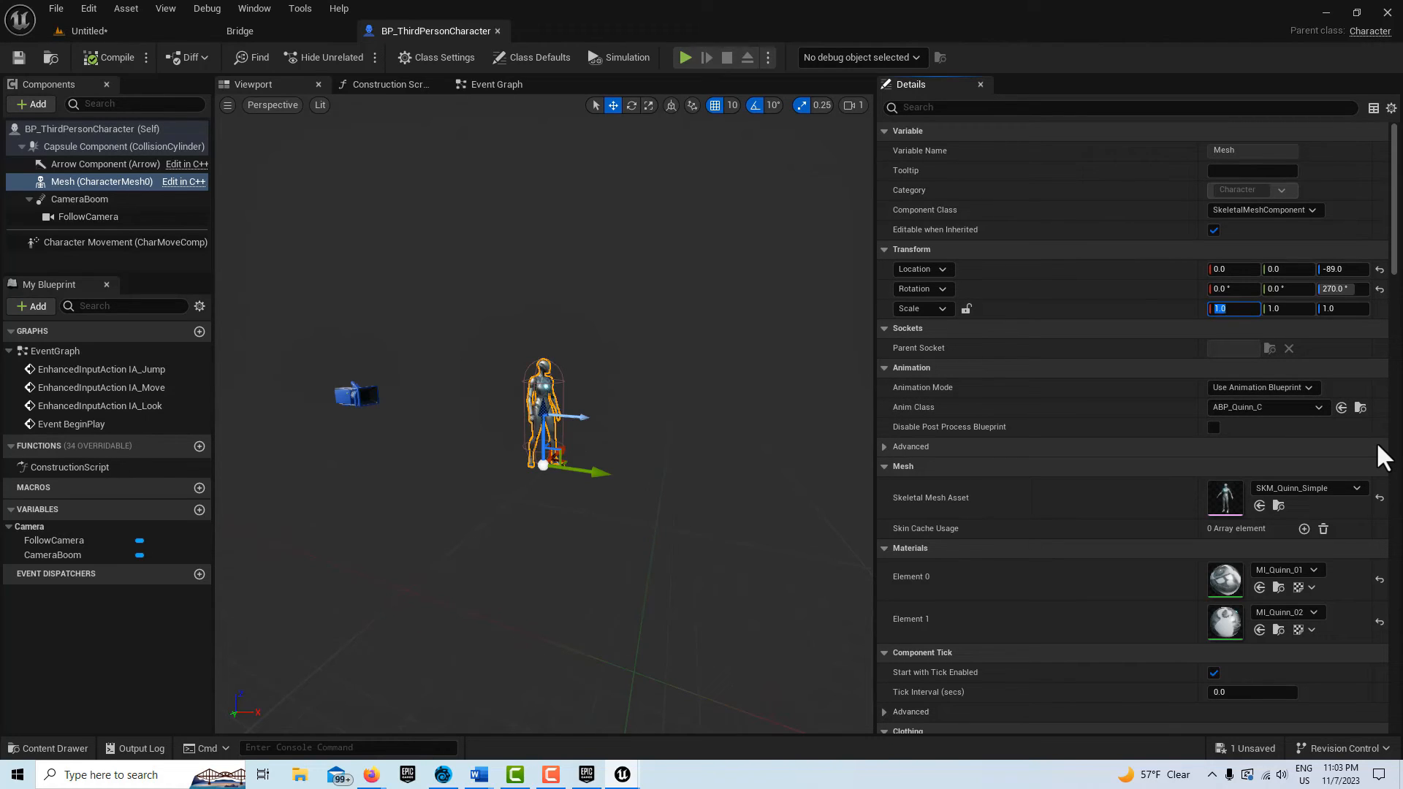
pyautogui.write('7')
pyautogui.press('Tab')
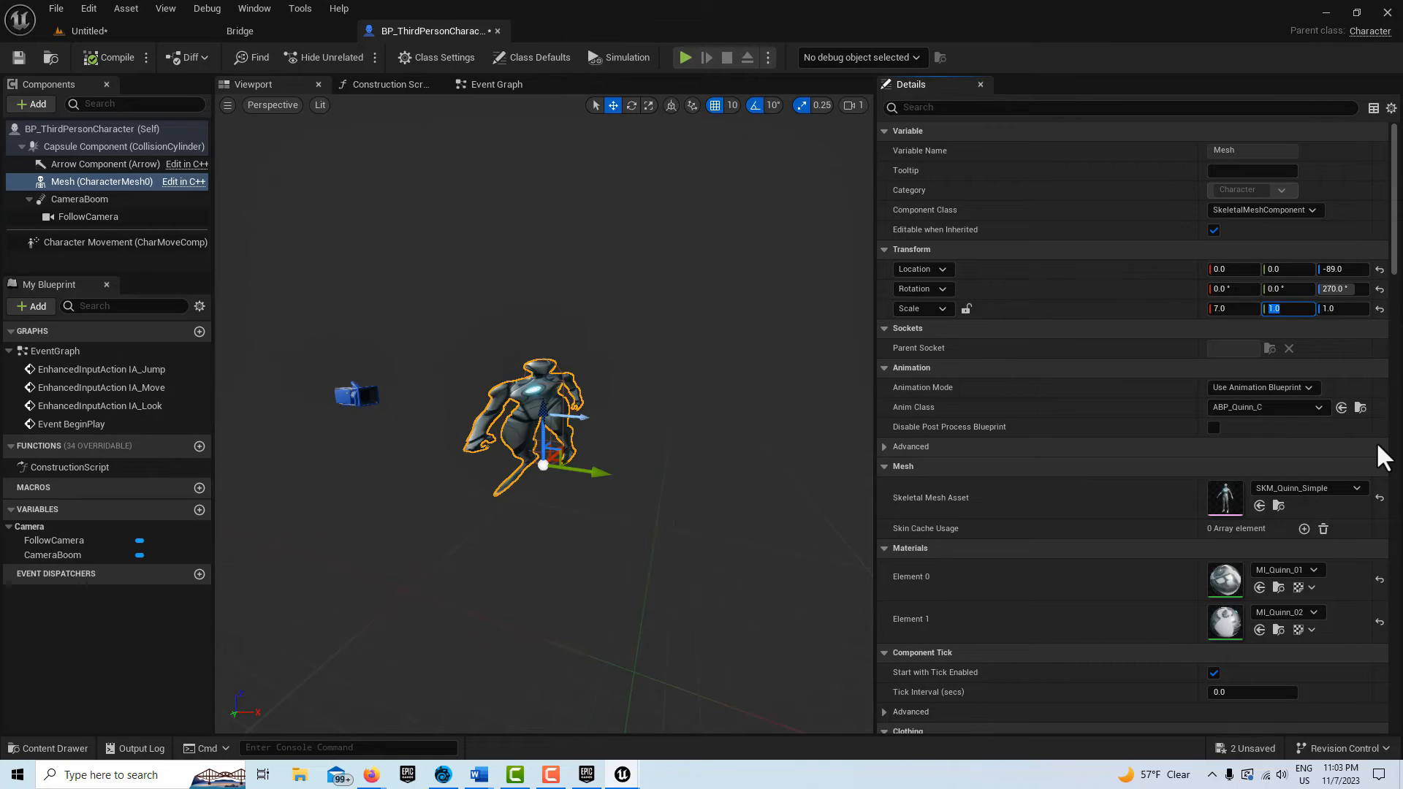
pyautogui.write('7')
pyautogui.press('Tab')
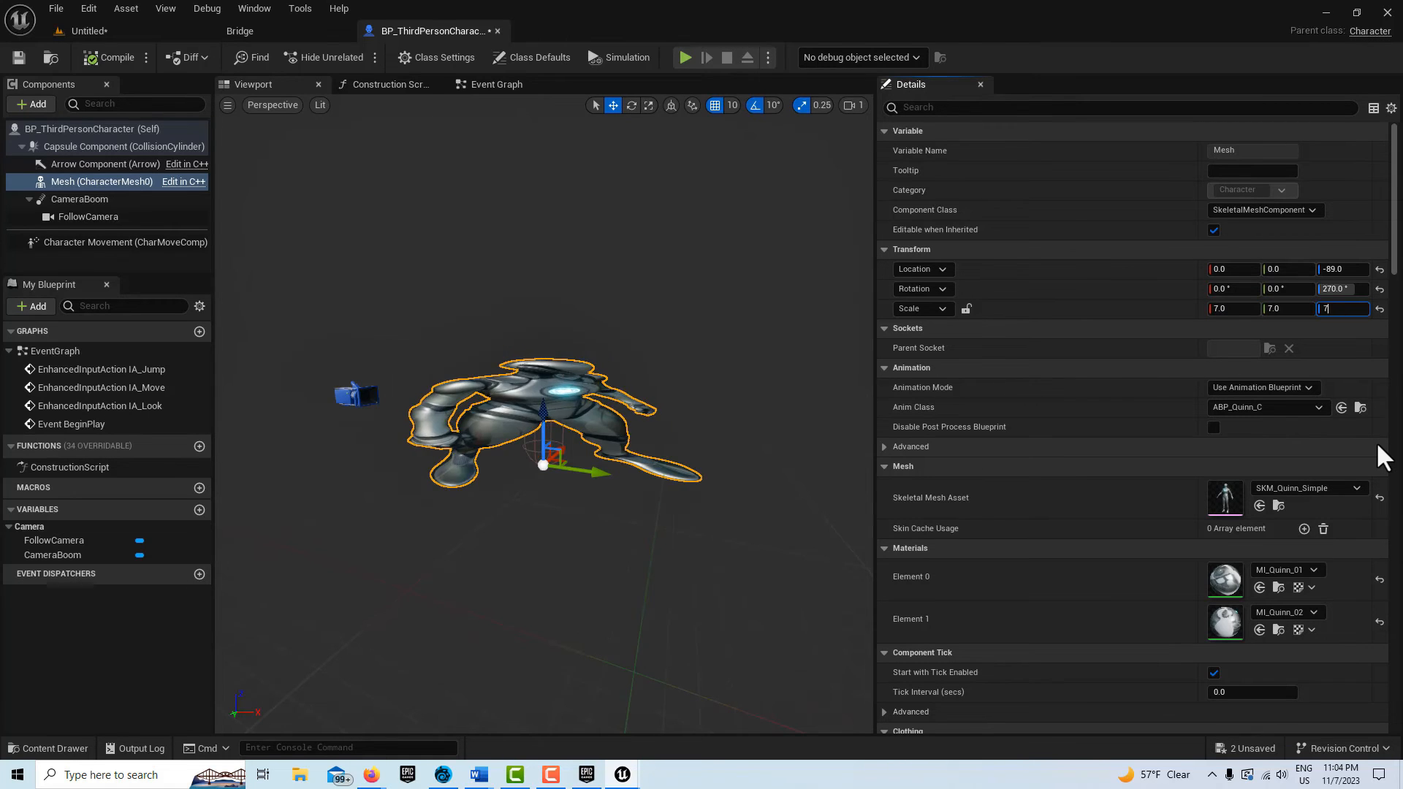
pyautogui.write('7')
pyautogui.press('Return')
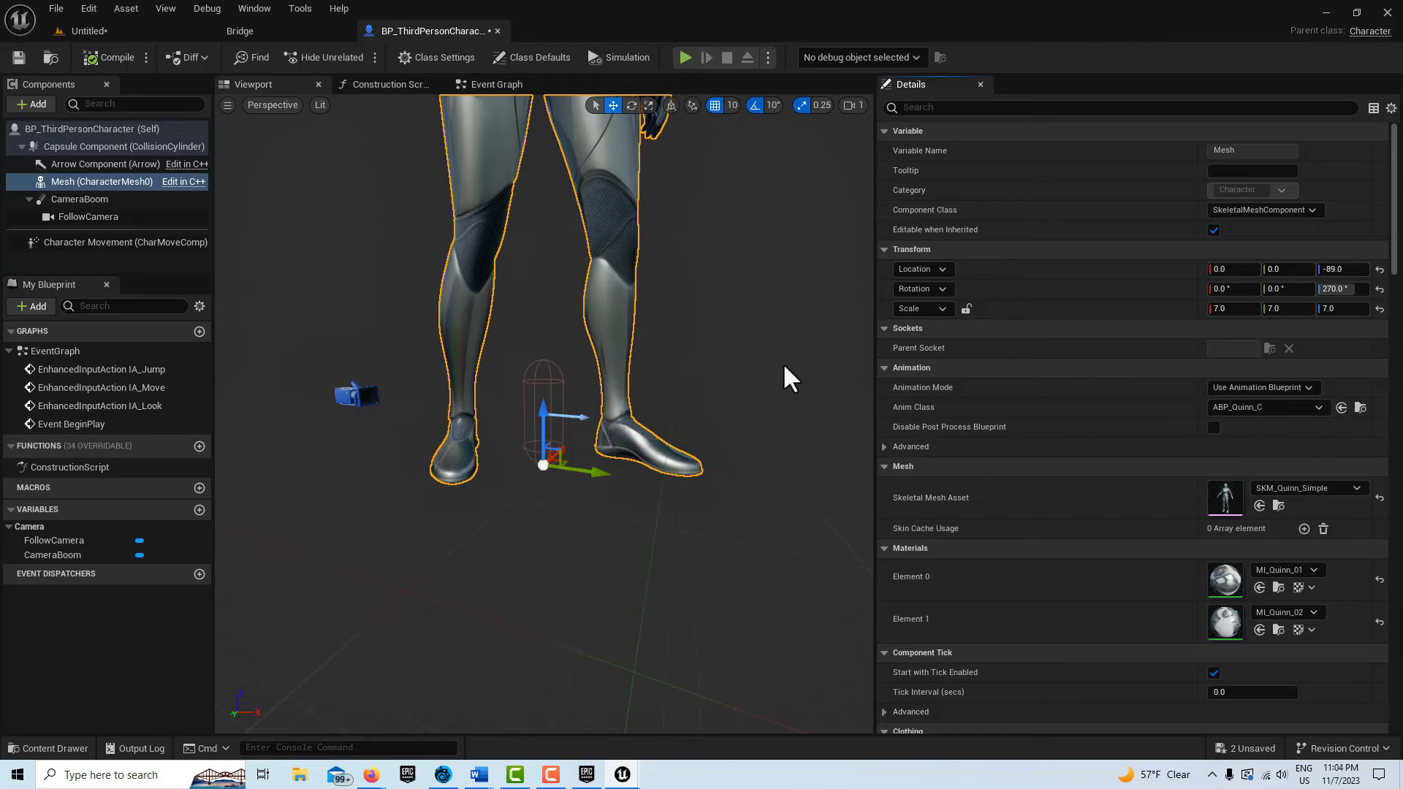
# Move the FollowCamera in front of the enlarged character at X 1670, Z 670, and rotate it about -180° around Z to face back
pyautogui.scroll(-5, 782, 362)
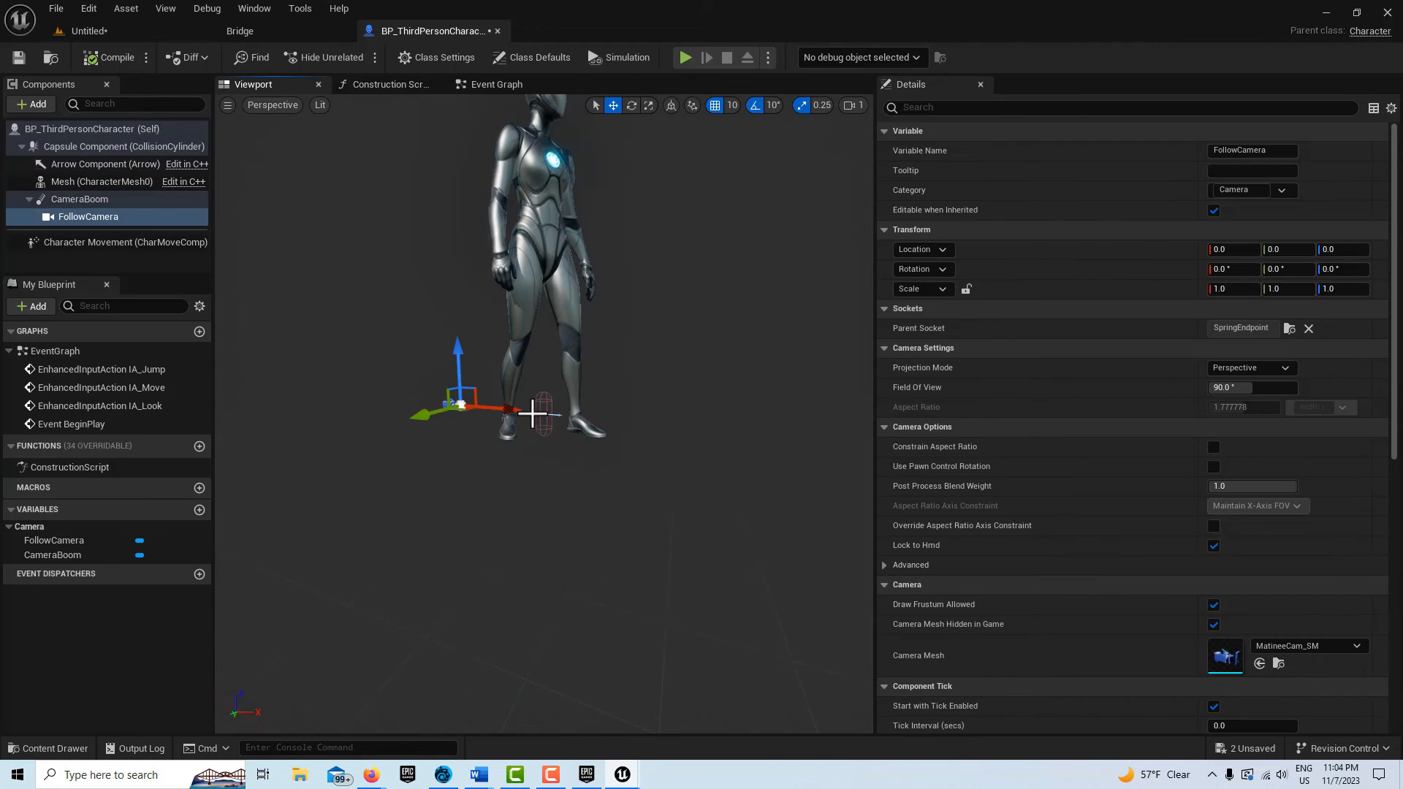
pyautogui.moveTo(512, 410); pyautogui.dragTo(870, 408)
pyautogui.moveTo(545, 413); pyautogui.dragTo(537, 355, button='right')
pyautogui.moveTo(701, 520); pyautogui.dragTo(866, 521)
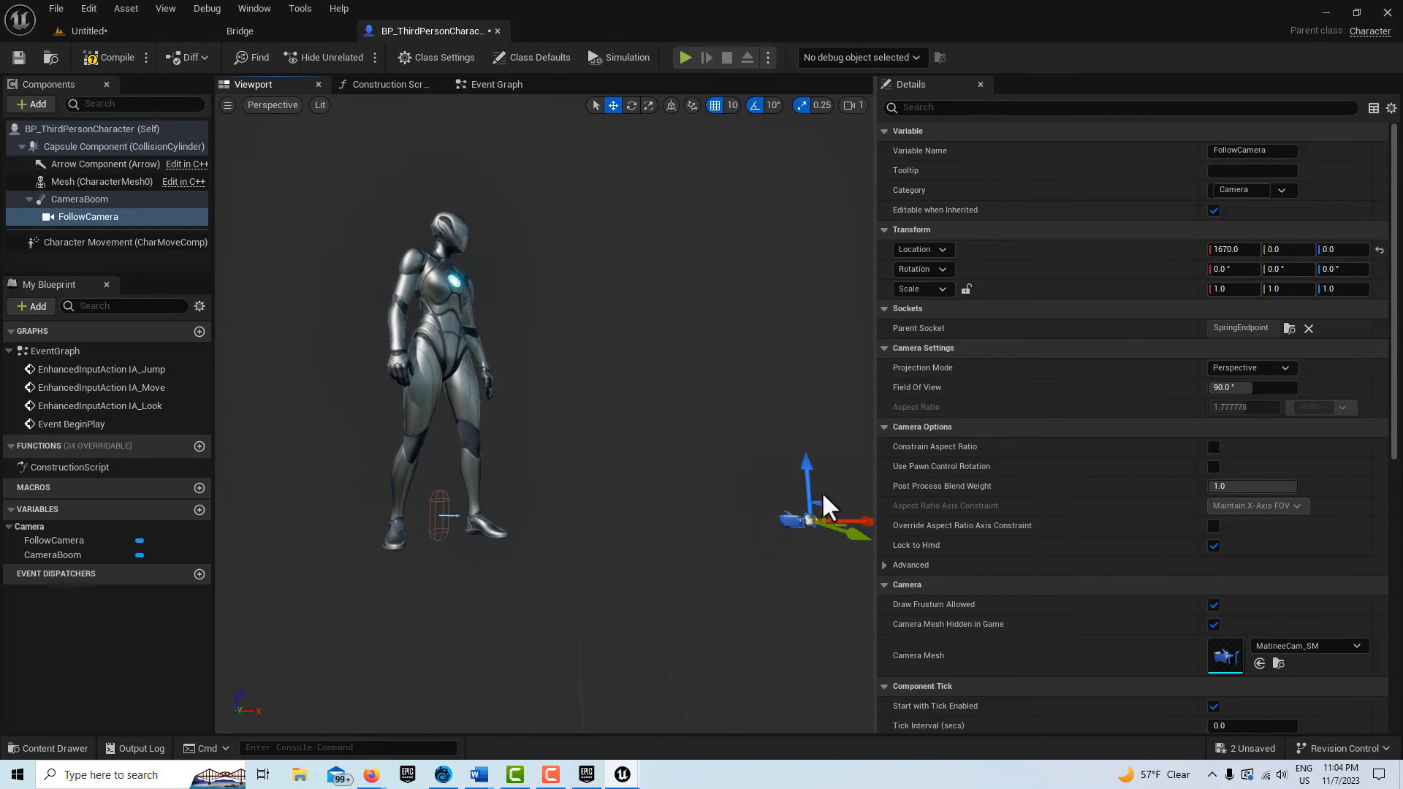
pyautogui.moveTo(806, 474); pyautogui.dragTo(683, 333)
pyautogui.press('e')
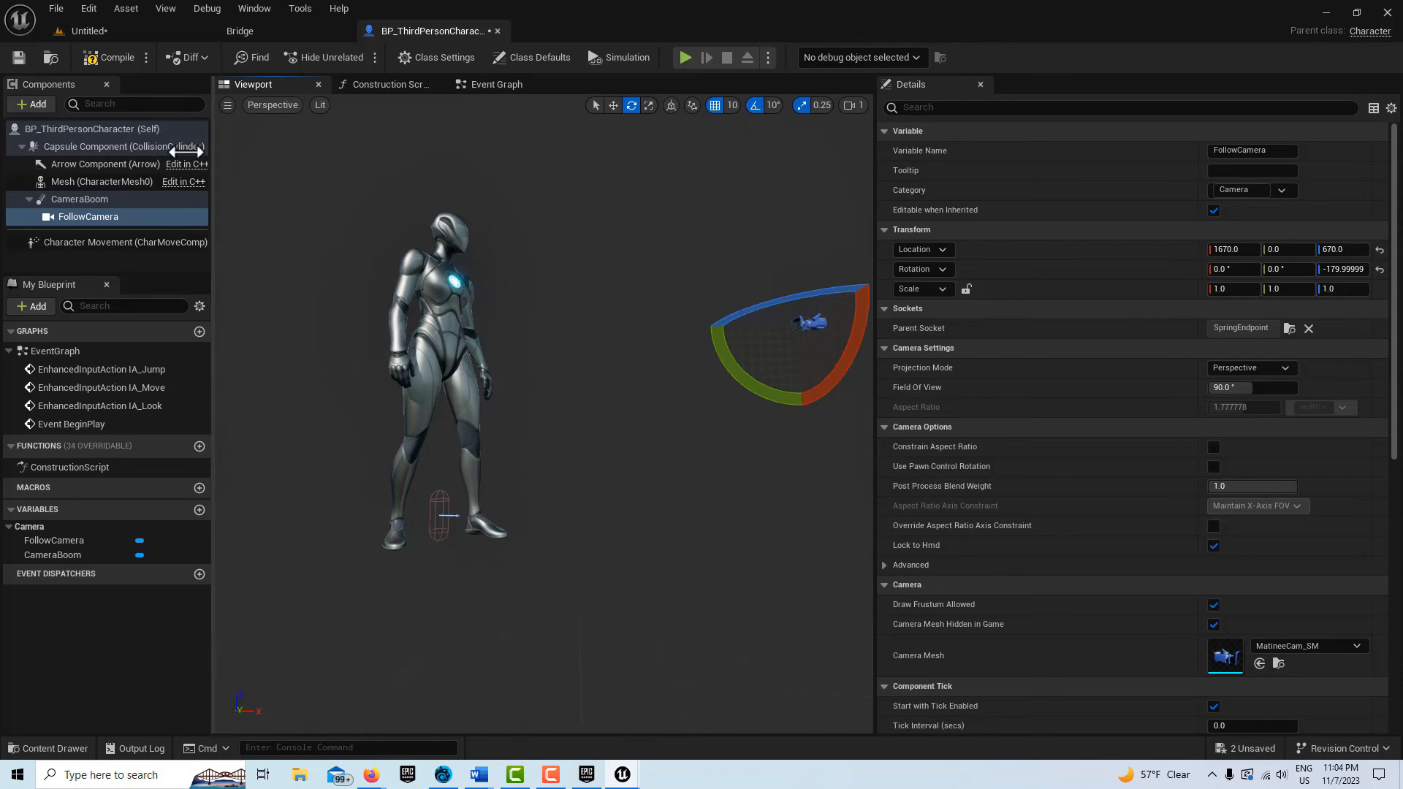
# Compile and save the character blueprint, and play the Untitled level with the enlarged character
pyautogui.click(101, 55)
pyautogui.click(18, 57)
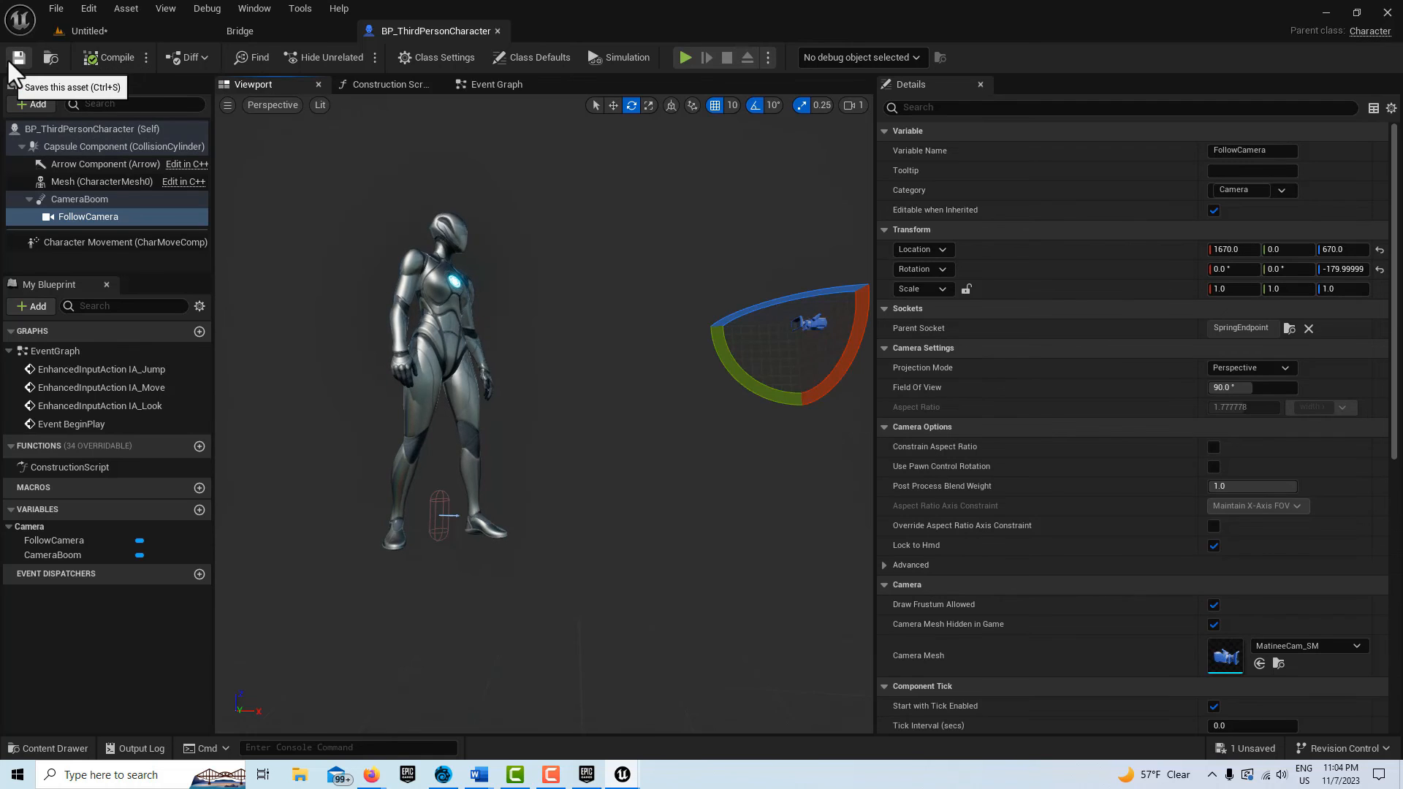
pyautogui.click(137, 32)
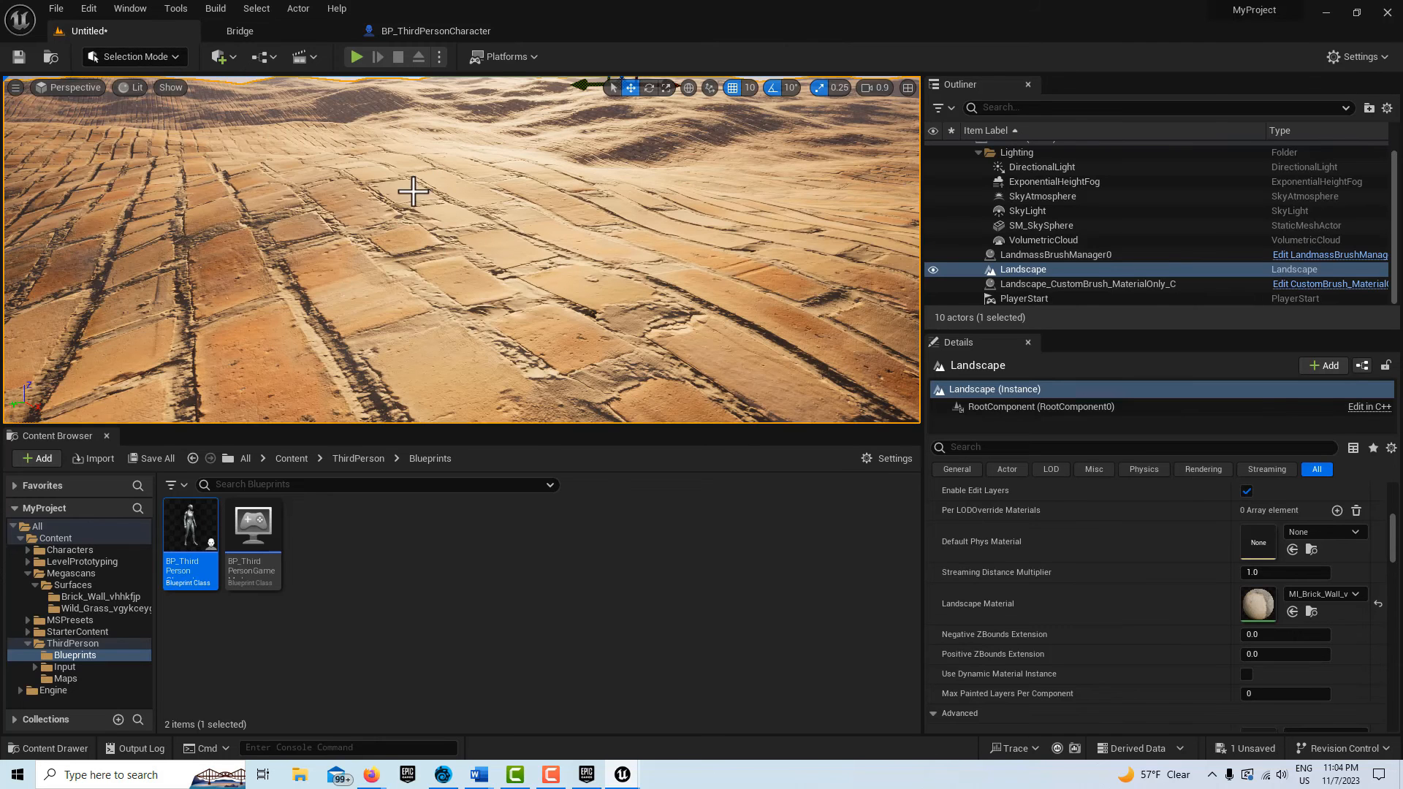
pyautogui.click(356, 58)
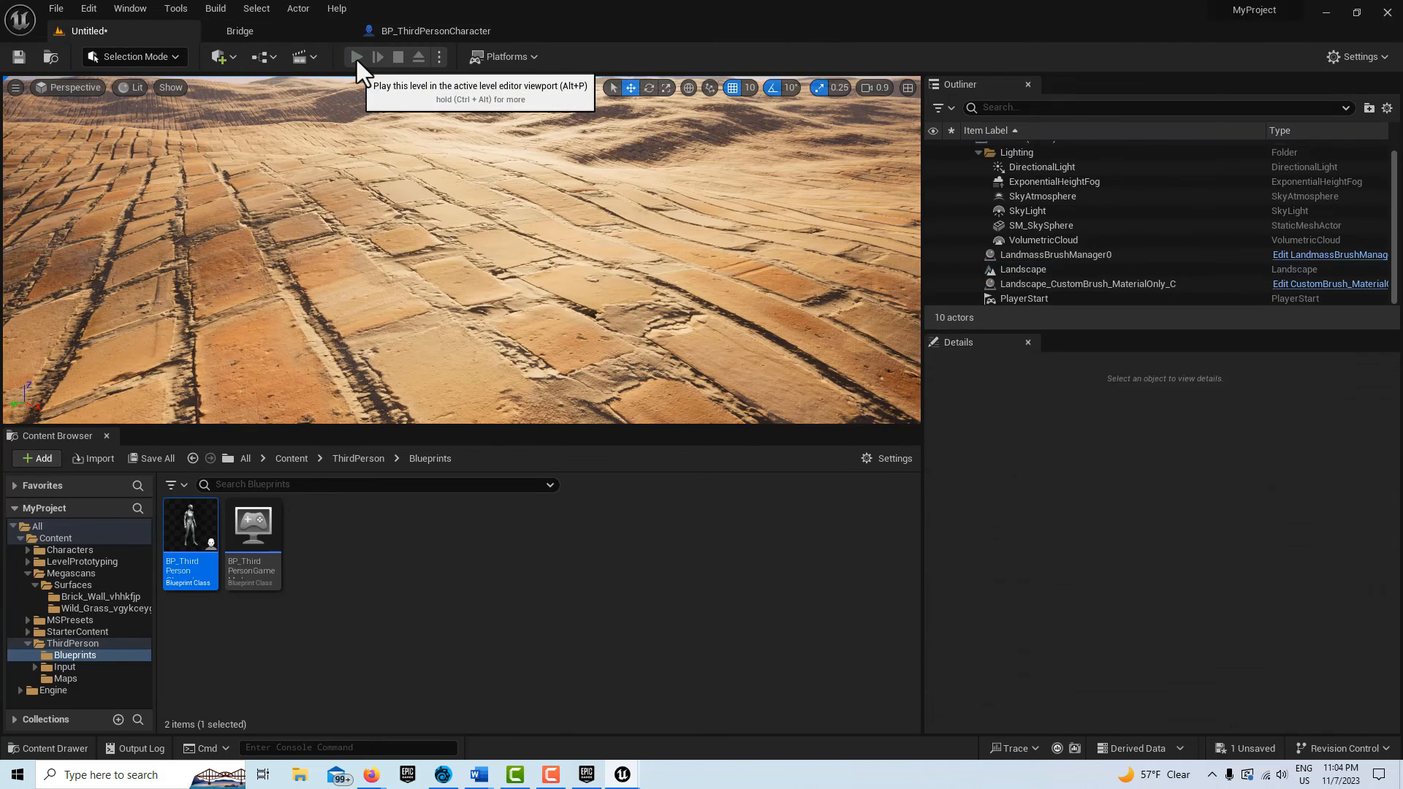
pyautogui.click(562, 205)
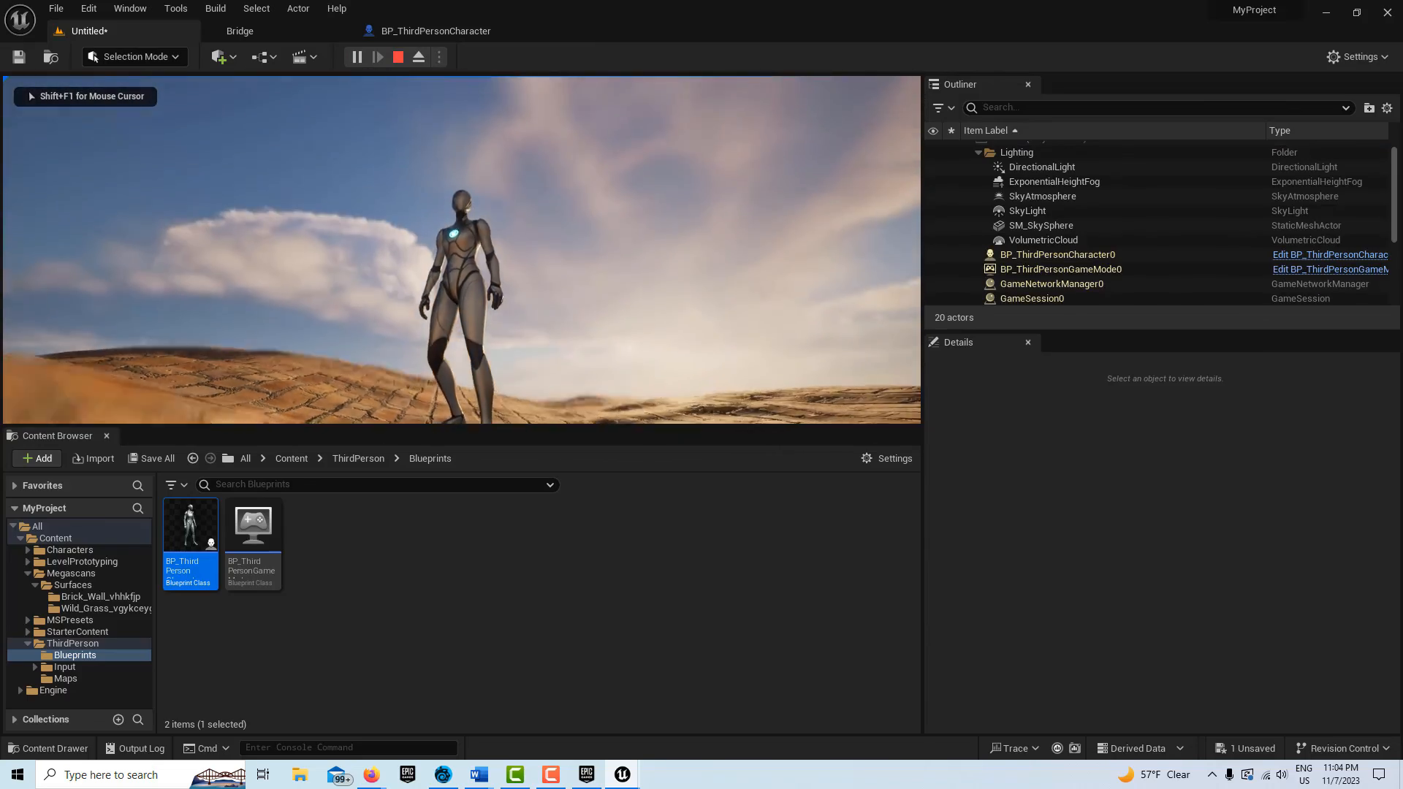